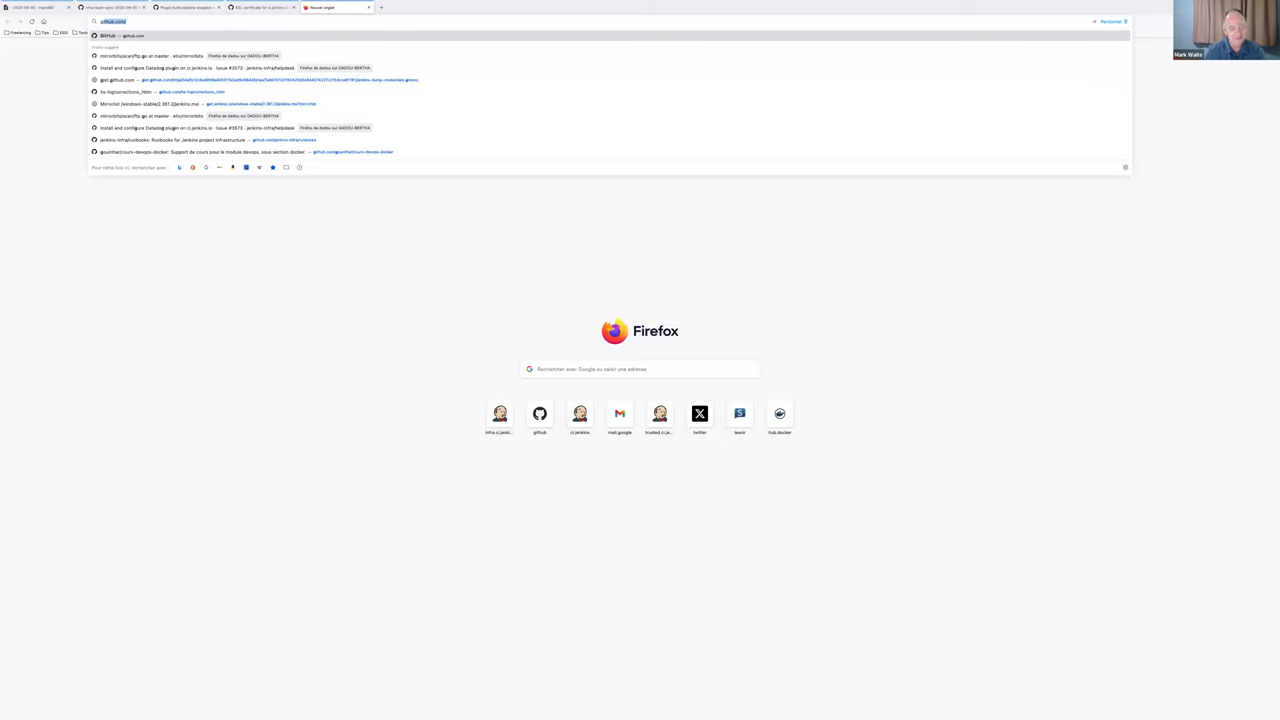
Open the jenkinsci/maven-hpi-plugin repository on GitHub
type("ithub.com/")
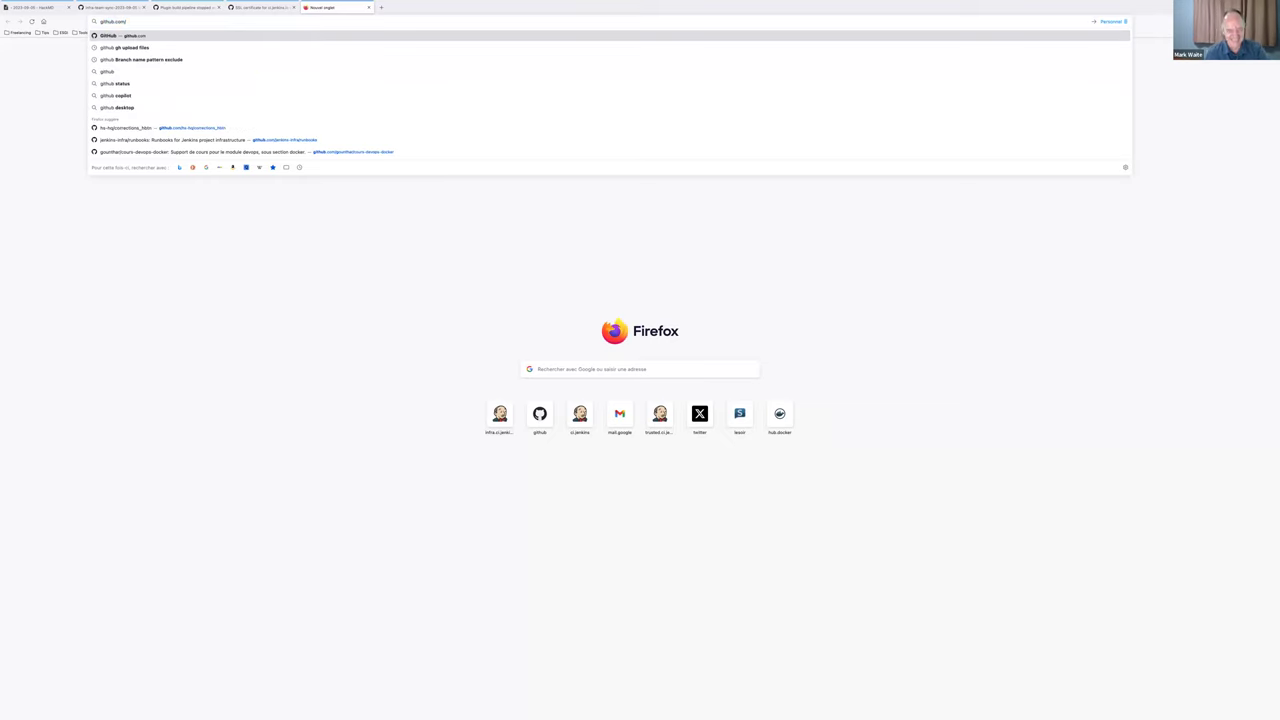
type("jenkins")
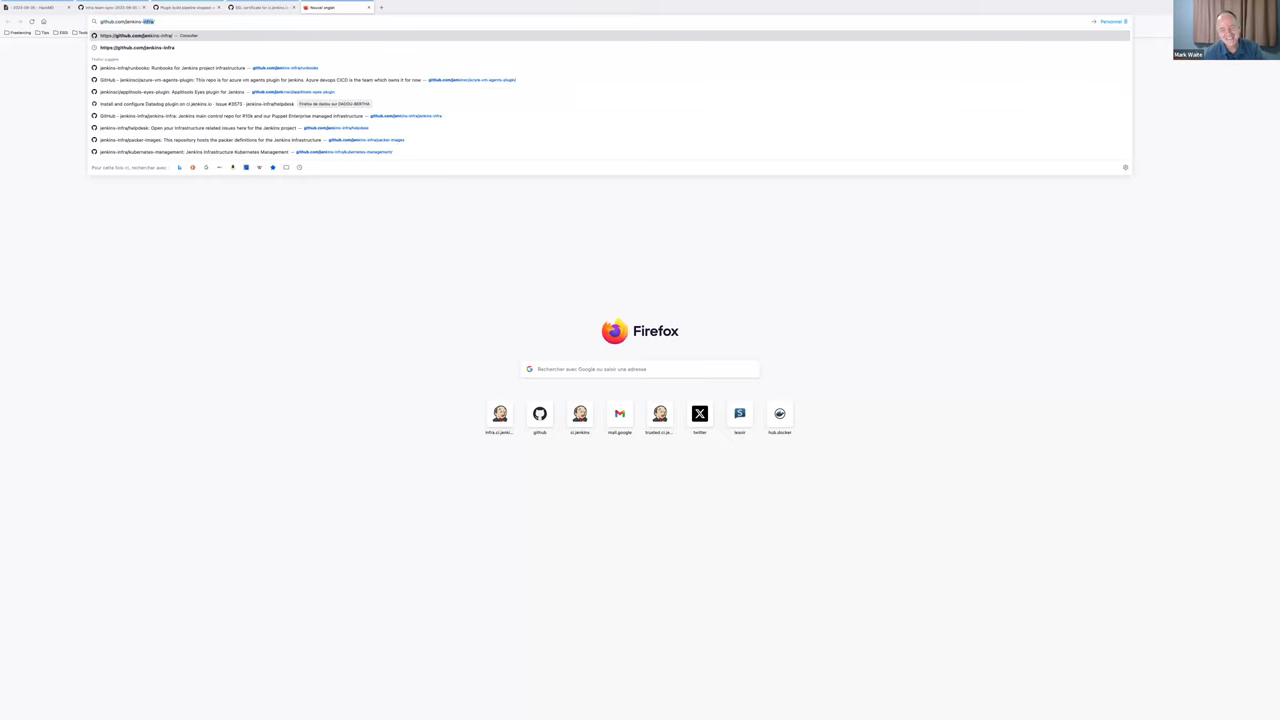
type("ci")
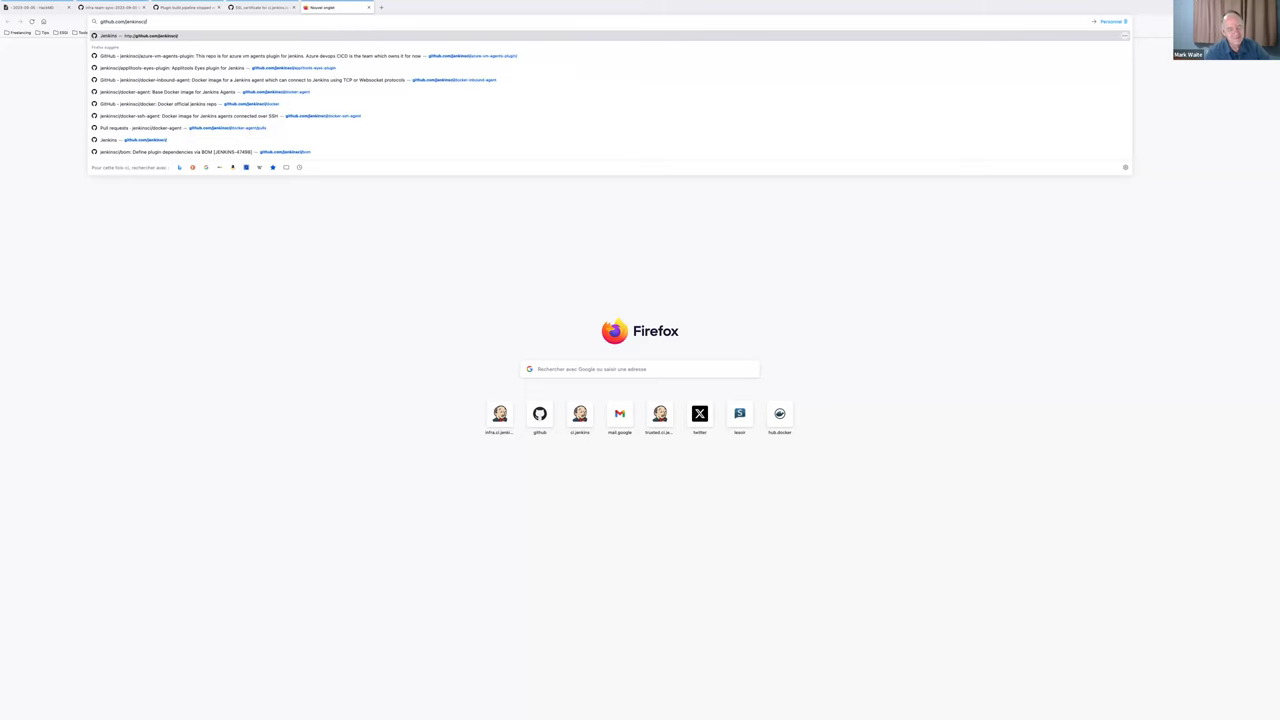
type("/maven-hpi-plugin")
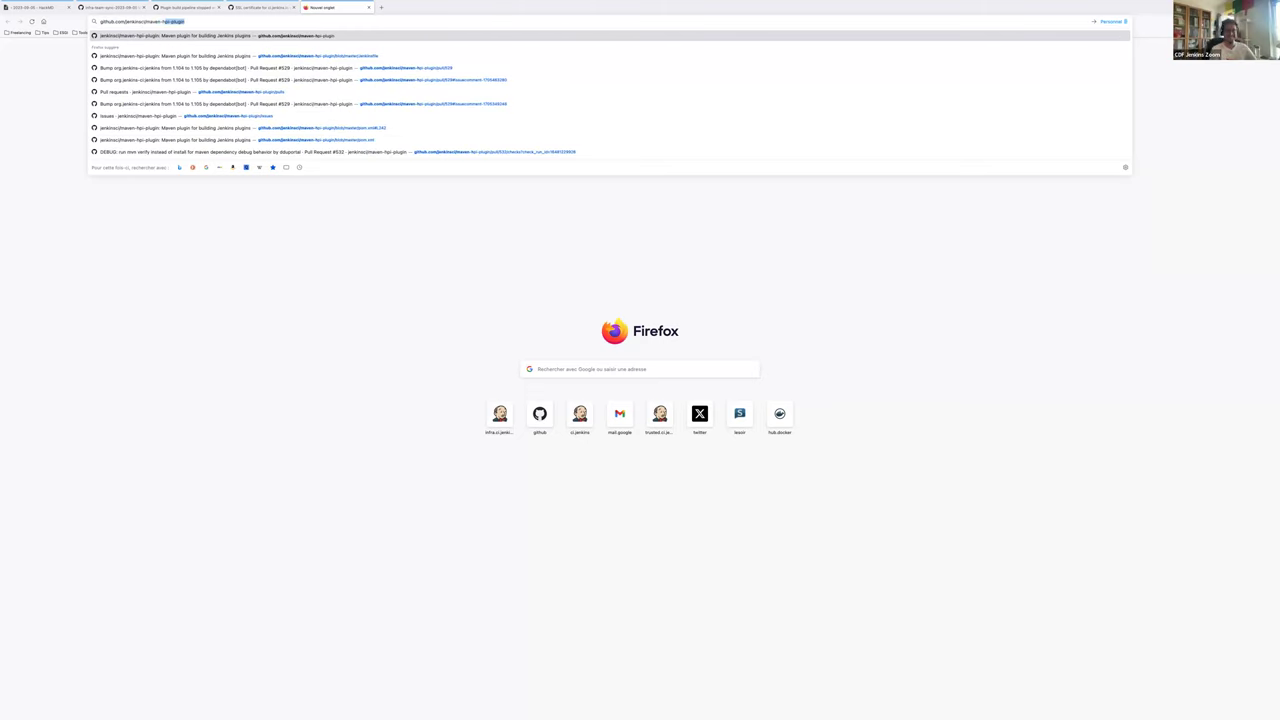
key("Return")
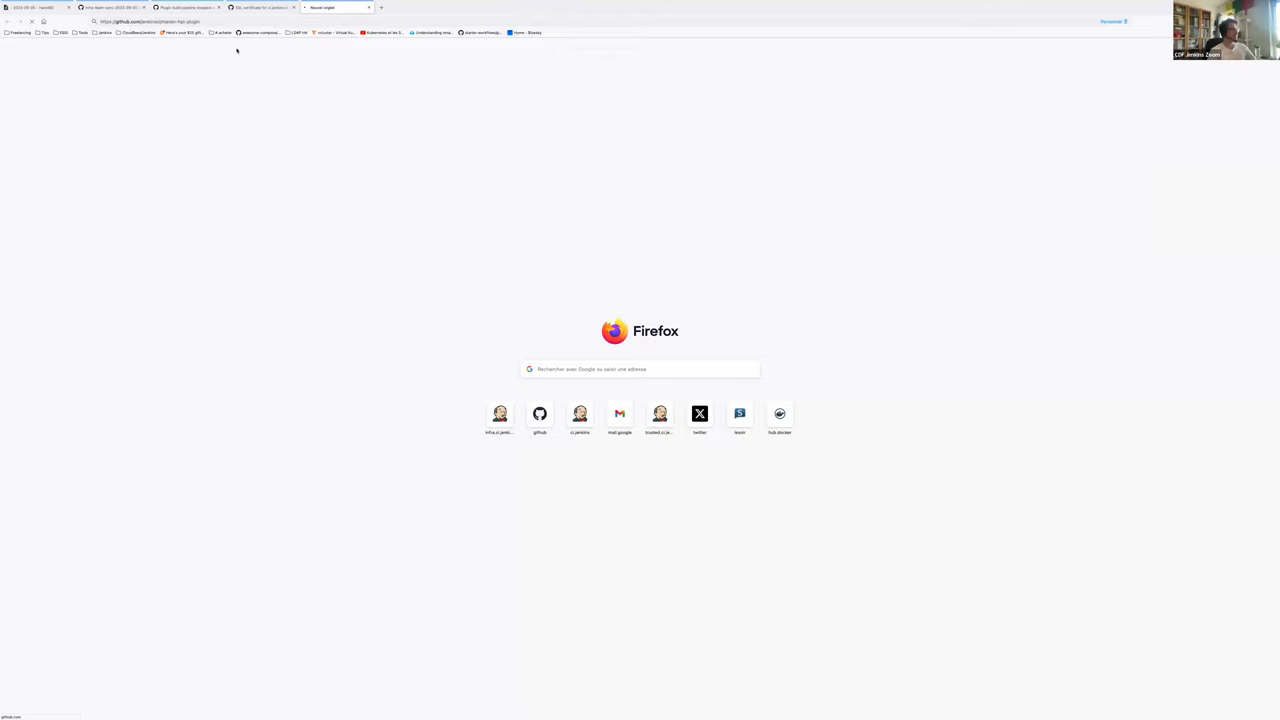
Find the comment naming the culprit settings file in the repository's pull request #529 and copy its link
left_click(150, 83)
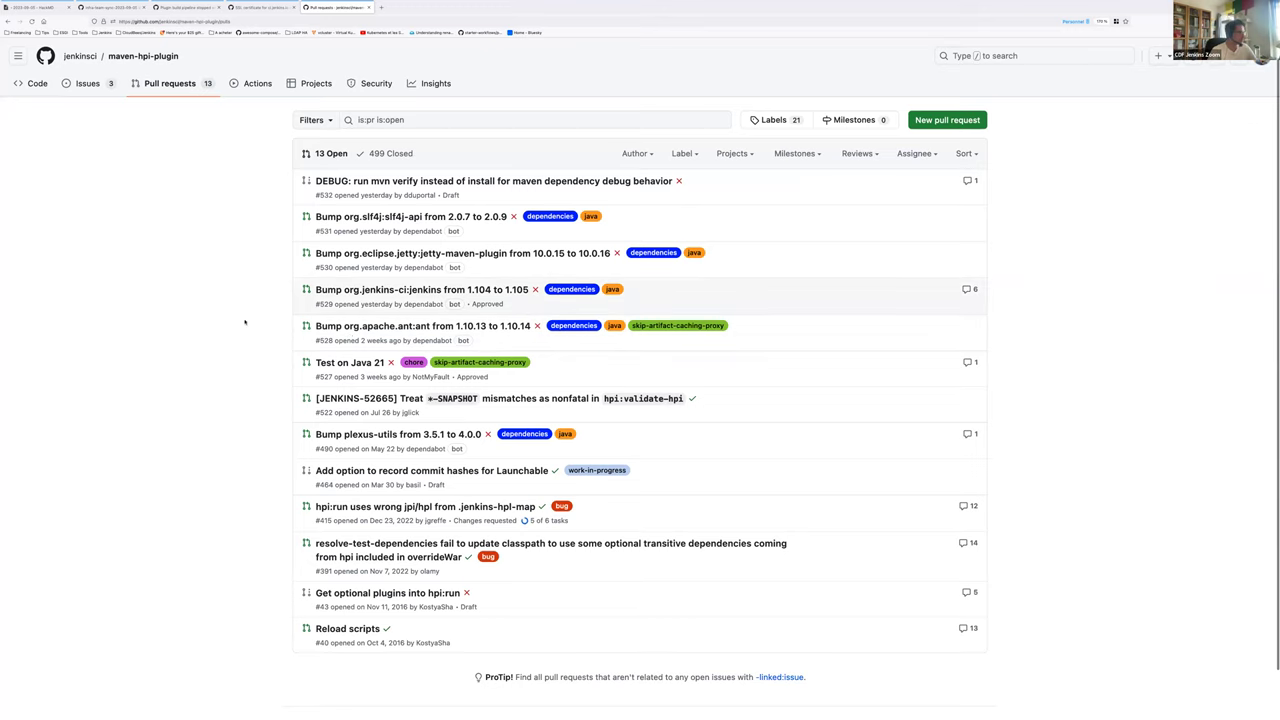
left_click(352, 180)
left_click(415, 421)
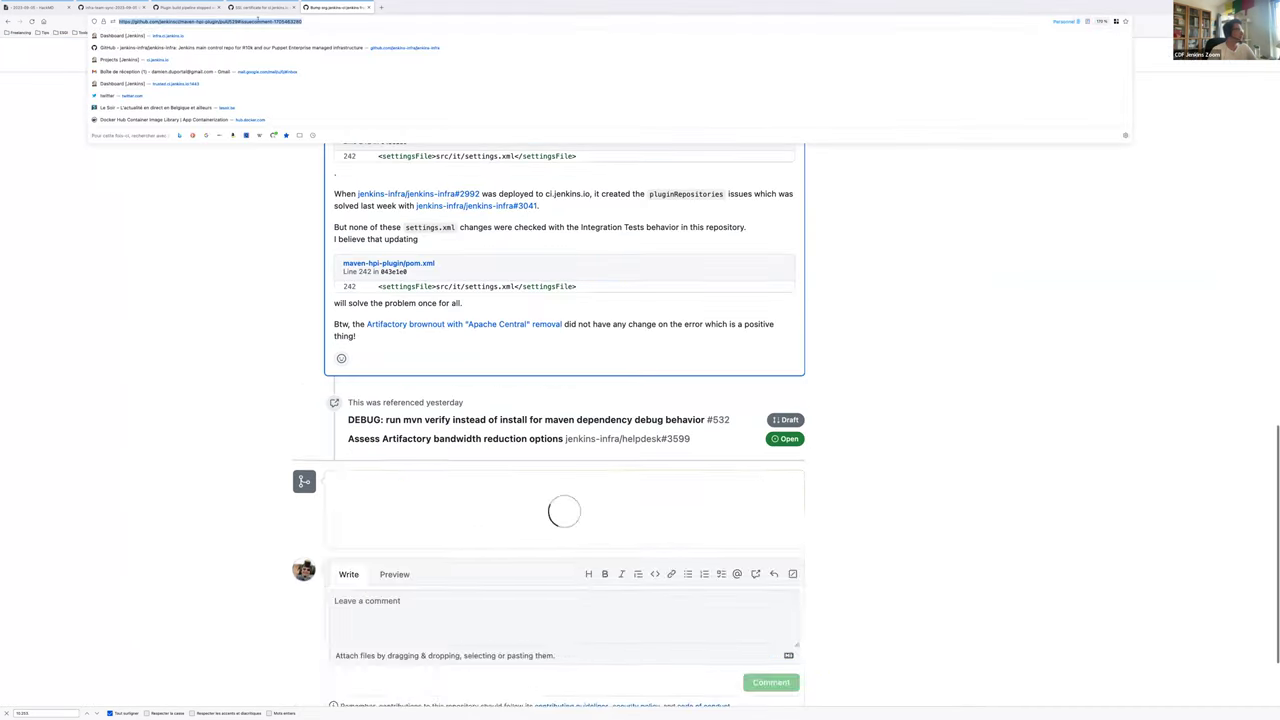
Post the comment "For info, we caused this" with the copied pull request link on the "Plugin build pipeline stopped working" issue
left_click(260, 7)
left_click(187, 7)
scroll(431, 436, "down", 3)
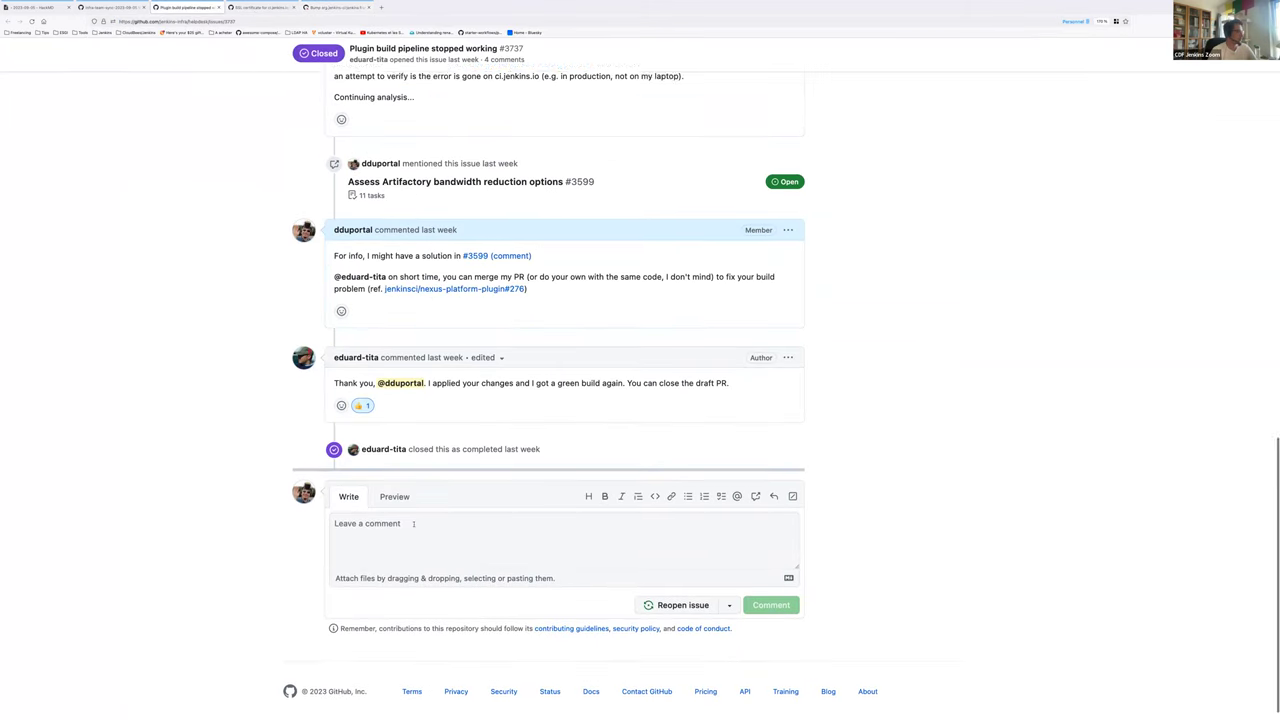
left_click(406, 537)
type("For info, we caused t")
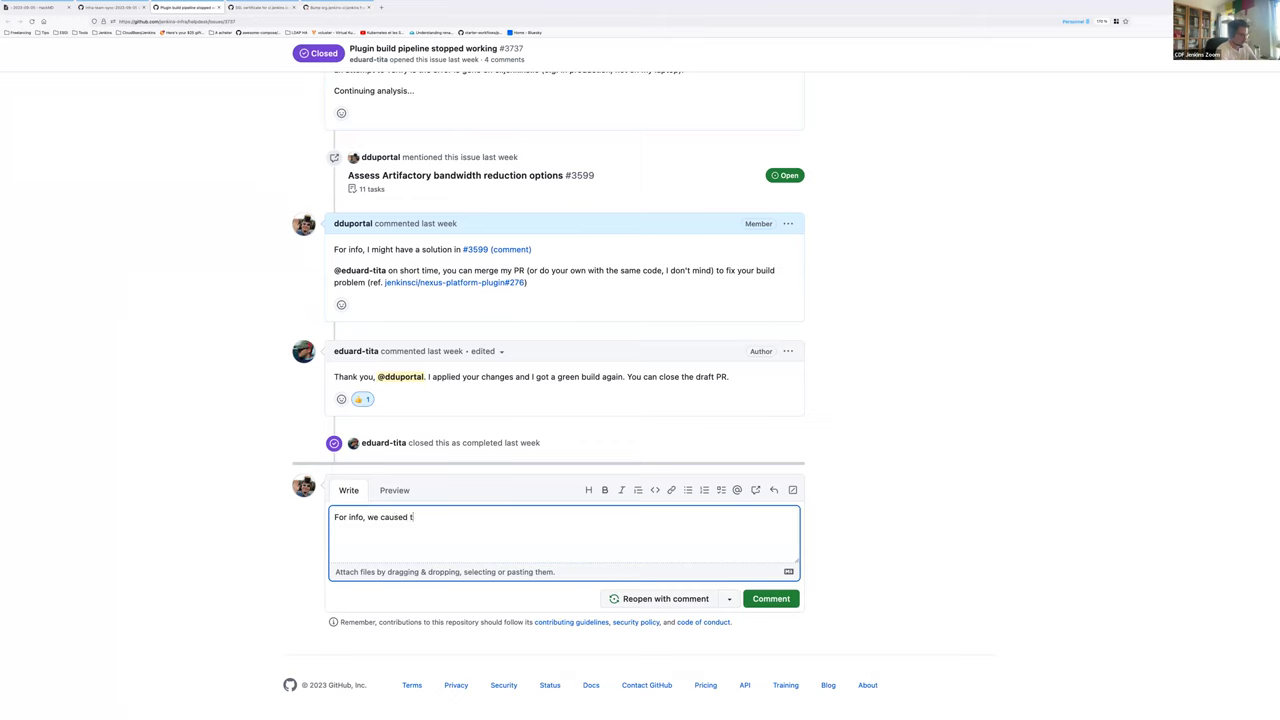
type("his")
key("ctrl+v")
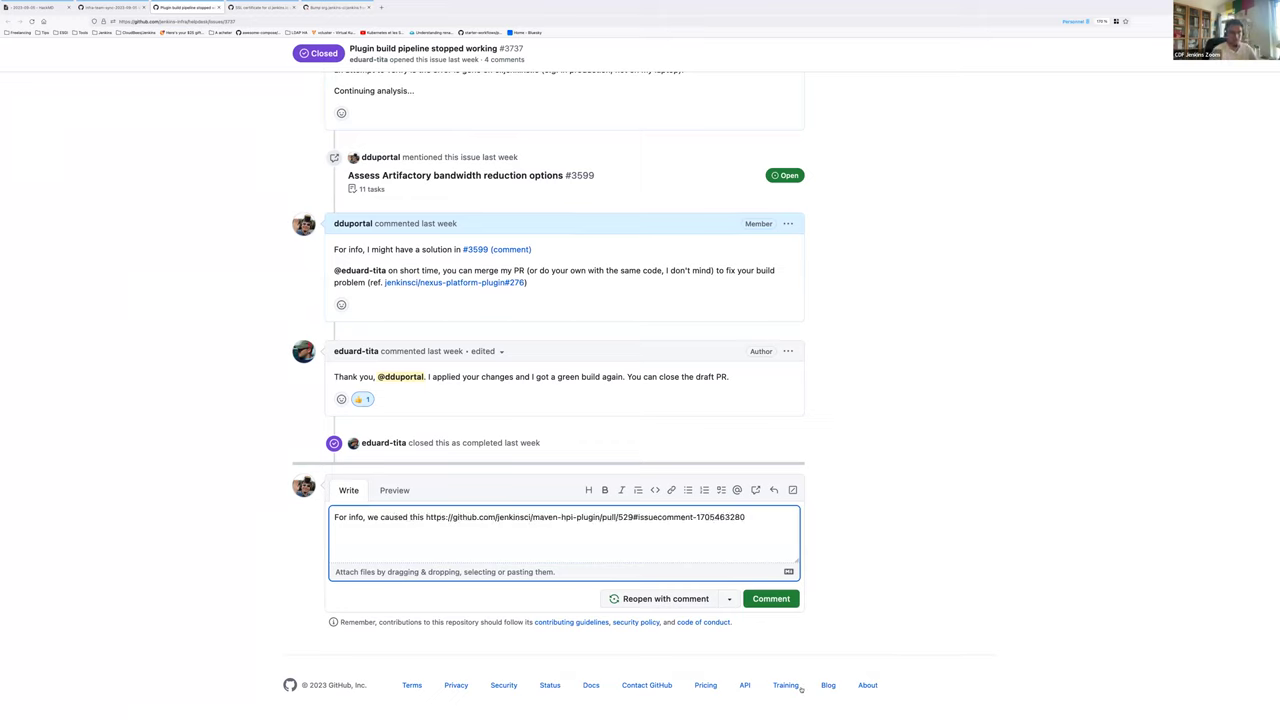
left_click(773, 600)
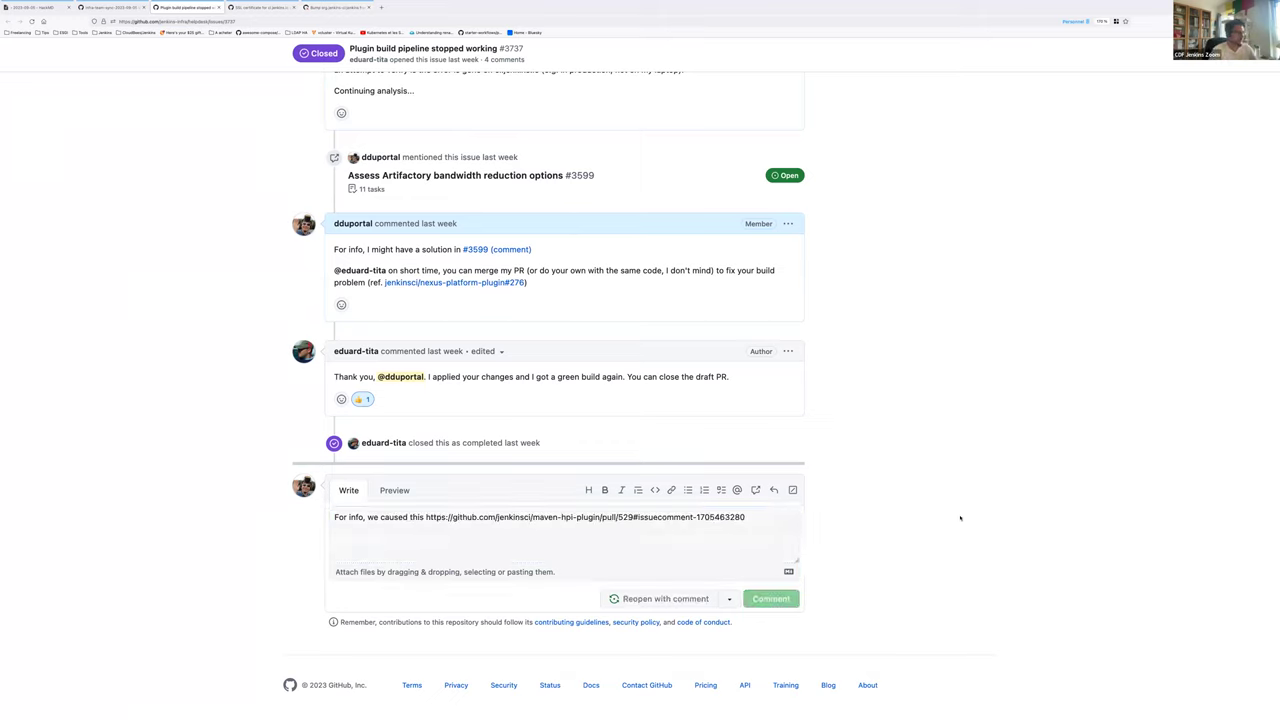
Review the build pipeline issue from its description through the discussion to the newly linked maven-hpi-plugin comment
scroll(860, 480, "up", 10)
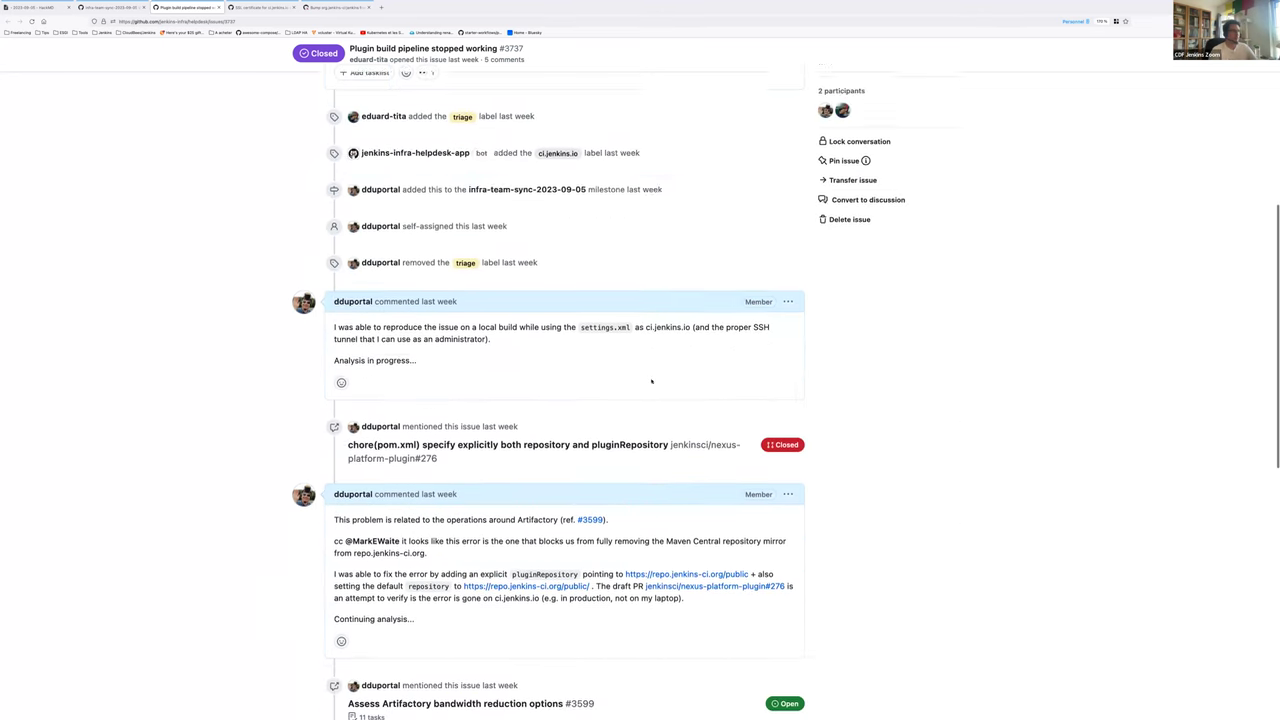
scroll(330, 311, "down", 10)
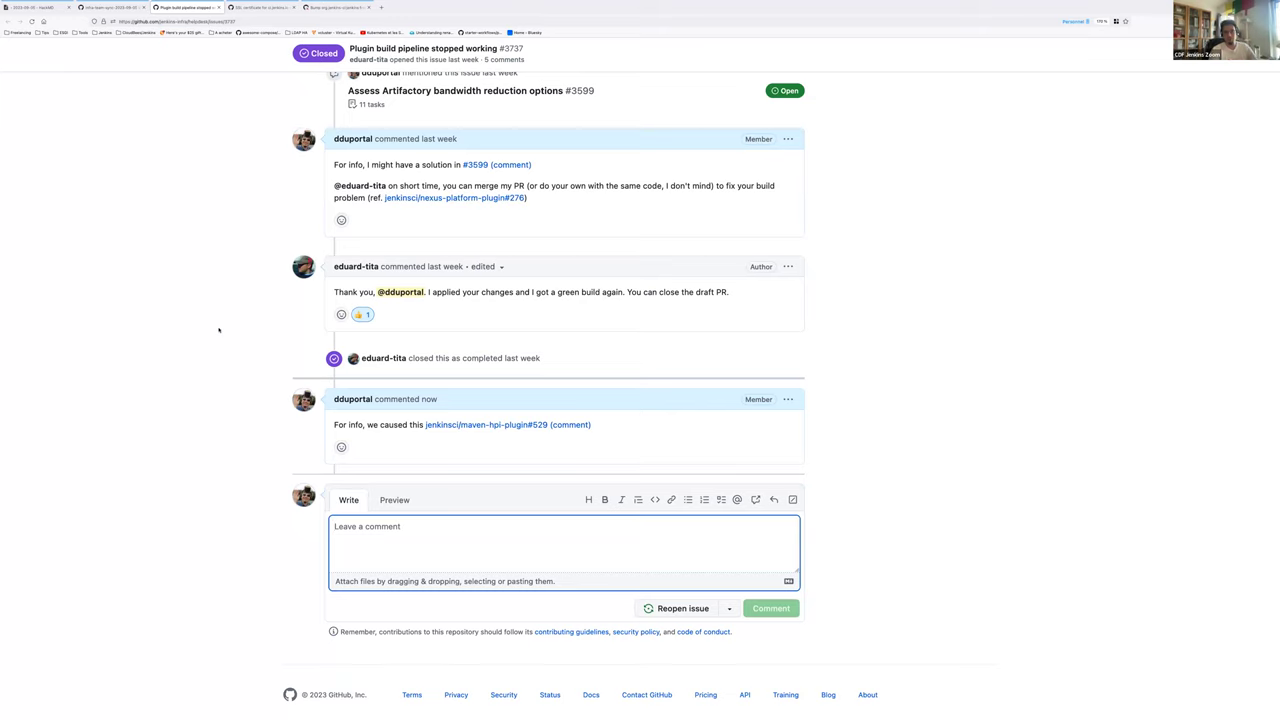
left_click(712, 447)
mouse_move(565, 425)
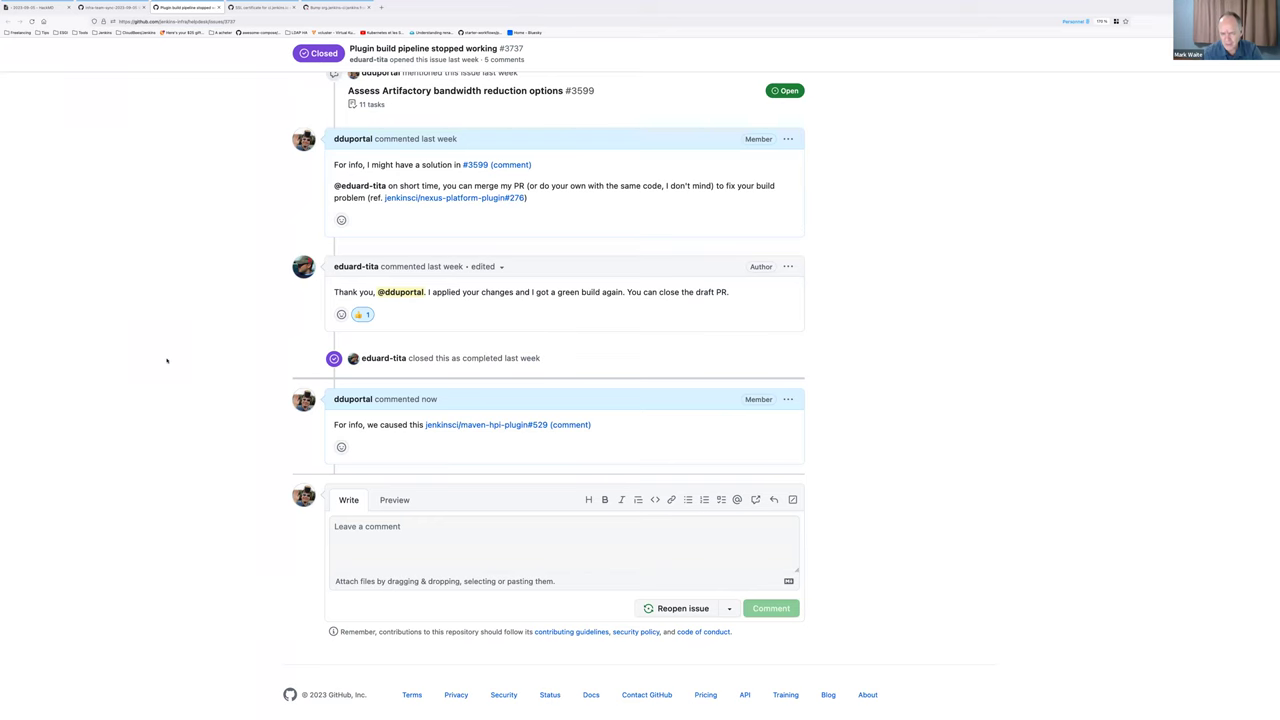
scroll(167, 360, "down", 1)
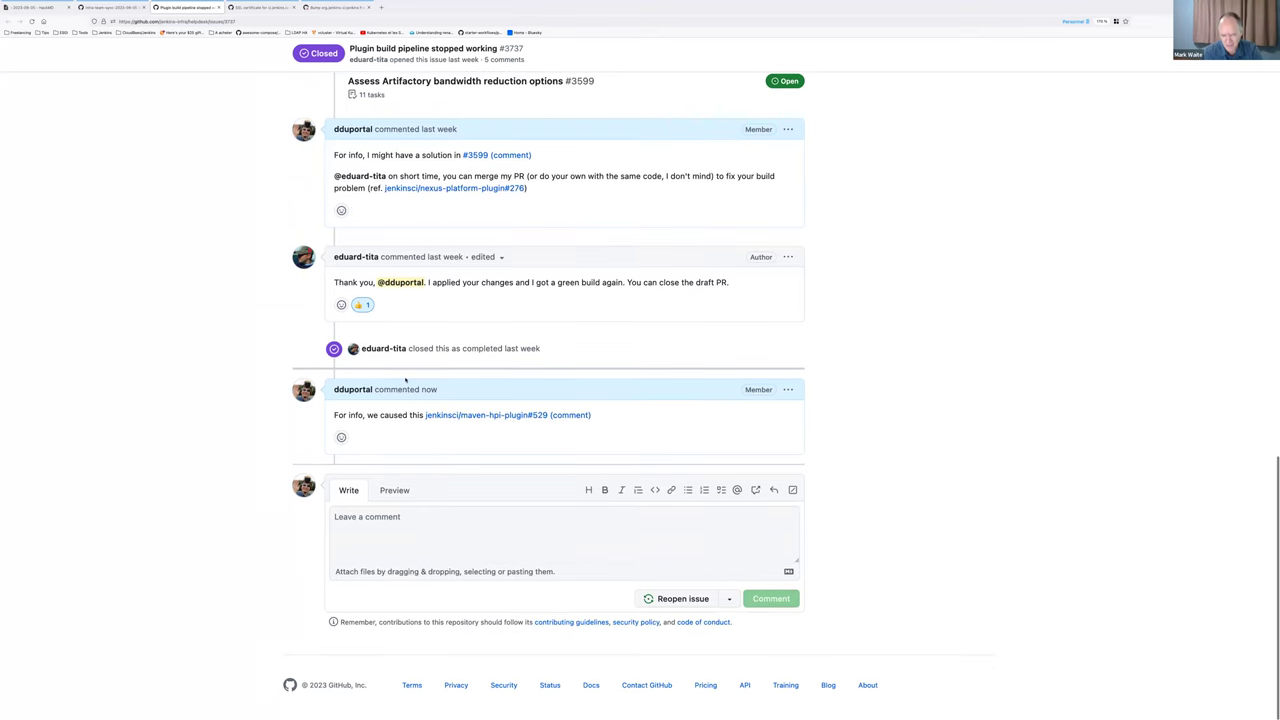
mouse_move(478, 417)
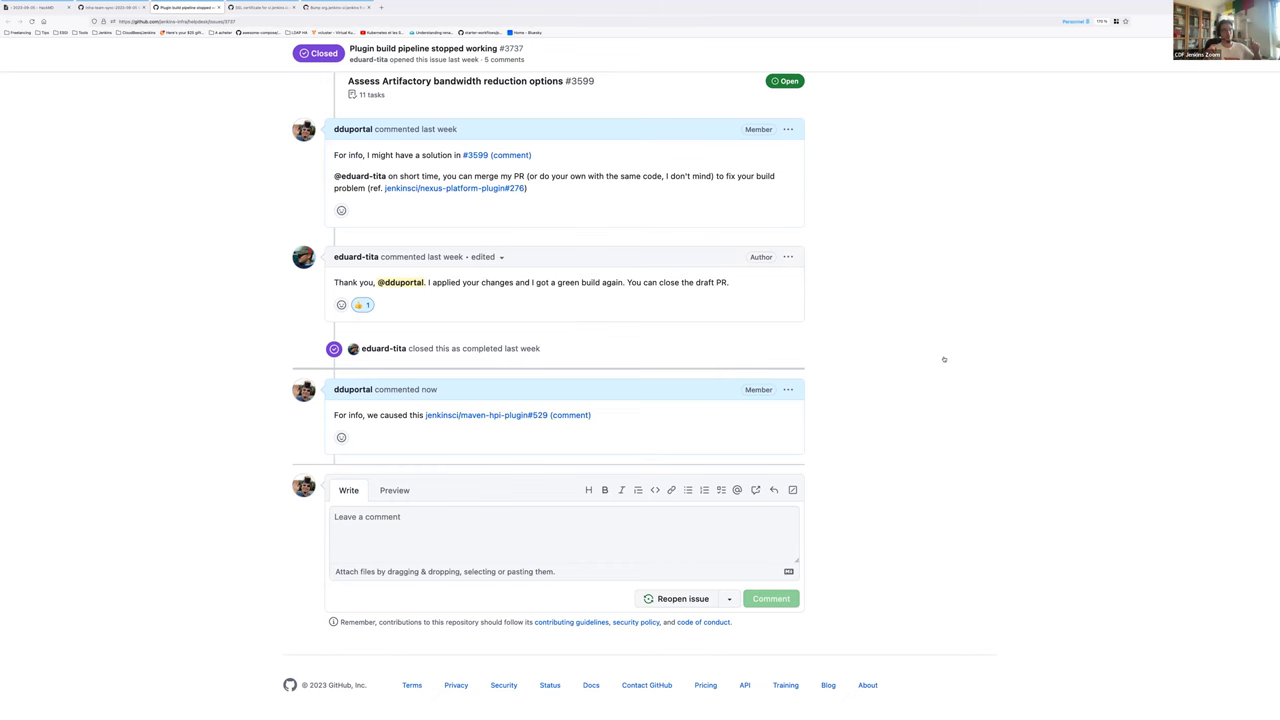
scroll(943, 359, "up", 1)
scroll(943, 359, "up", 20)
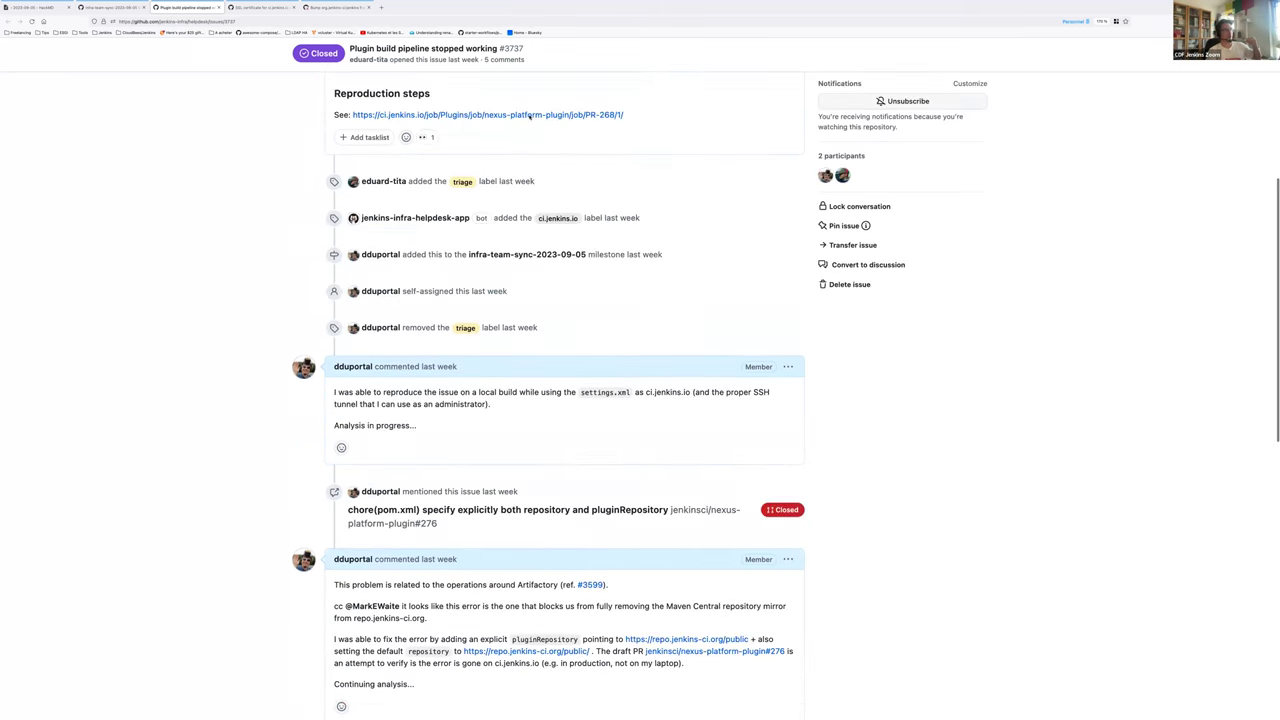
left_click_drag(598, 123, 632, 125)
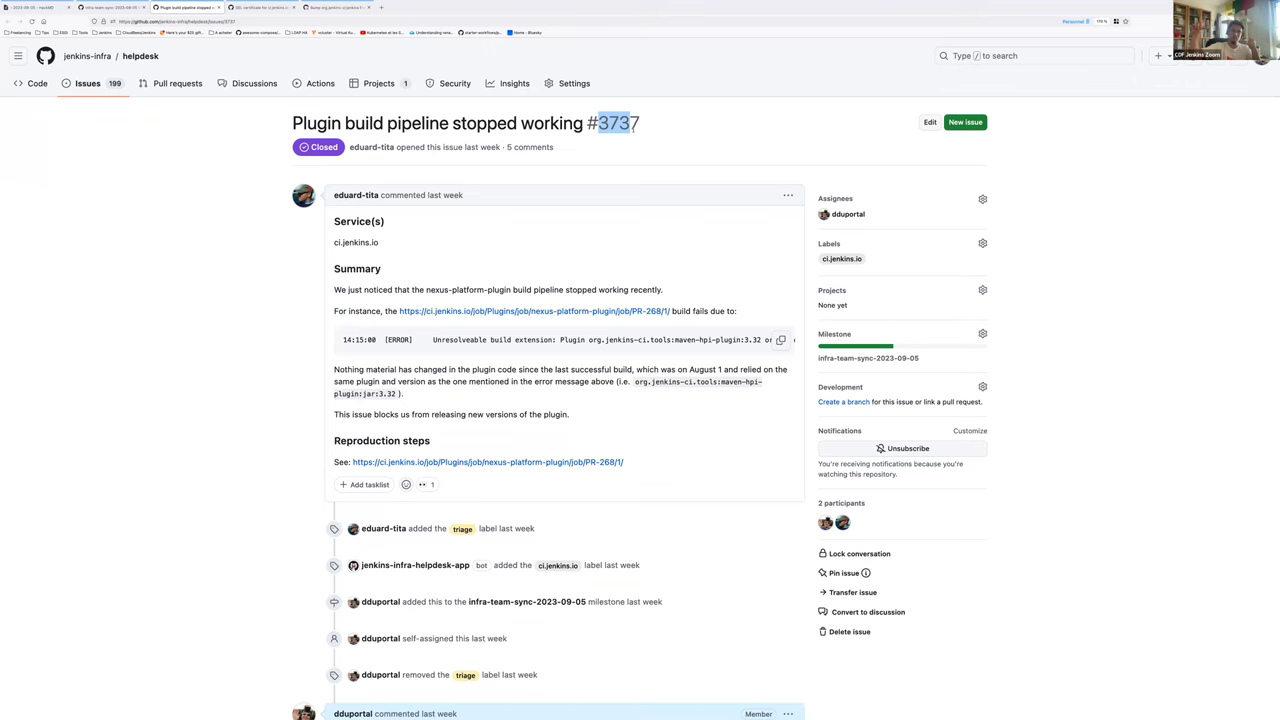
scroll(633, 125, "down", 1)
scroll(633, 125, "down", 20)
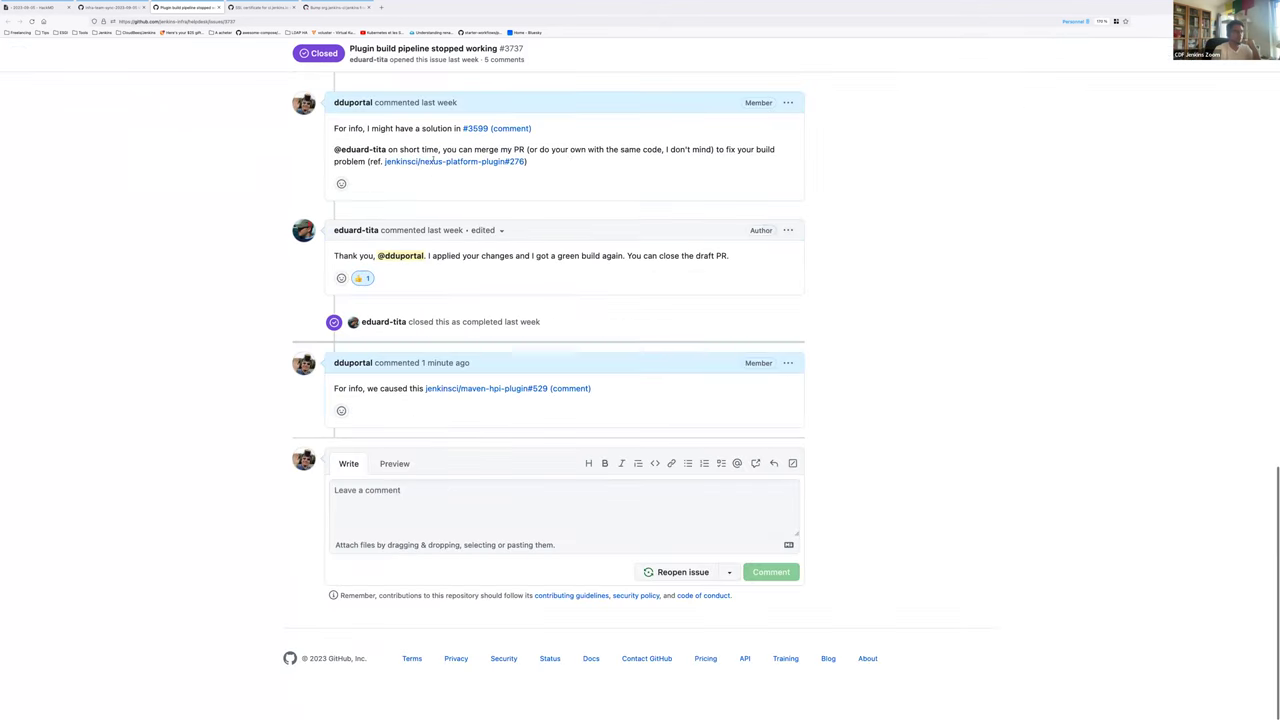
scroll(491, 395, "up", 1)
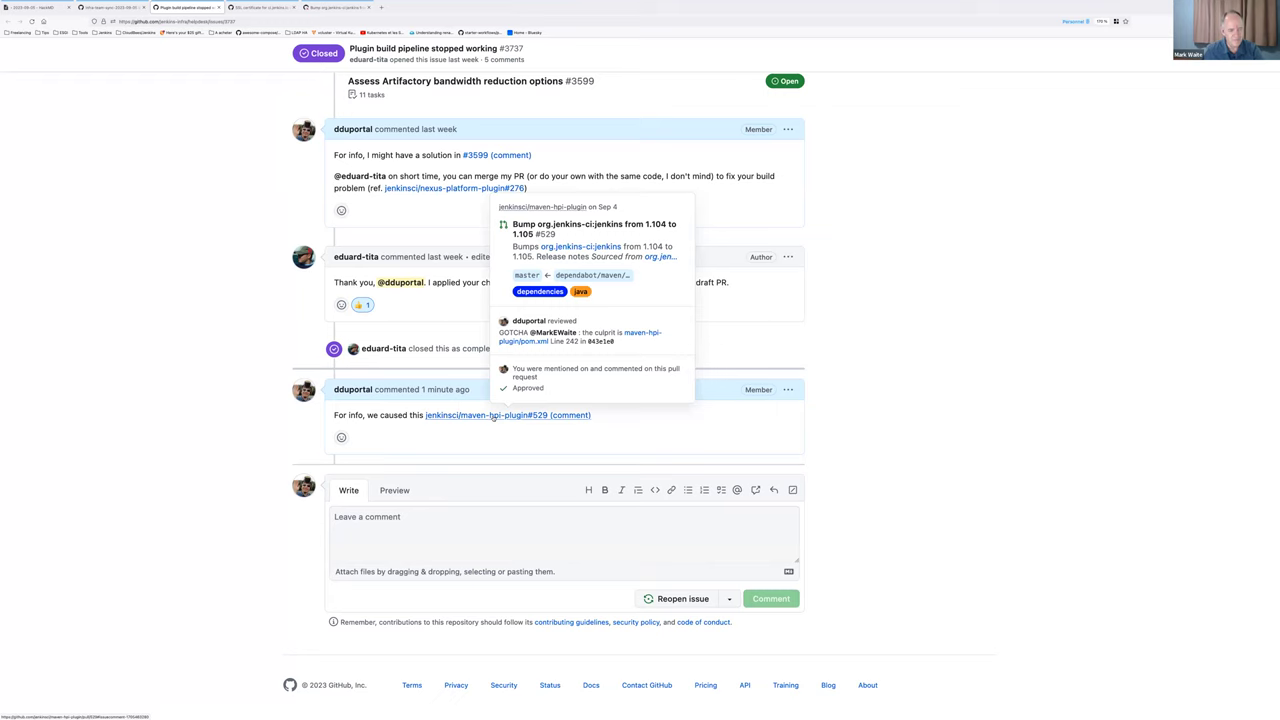
Close the pages of the build pipeline issue, the SSL certificate issue and pull request #529
left_click(218, 8)
left_click(218, 8)
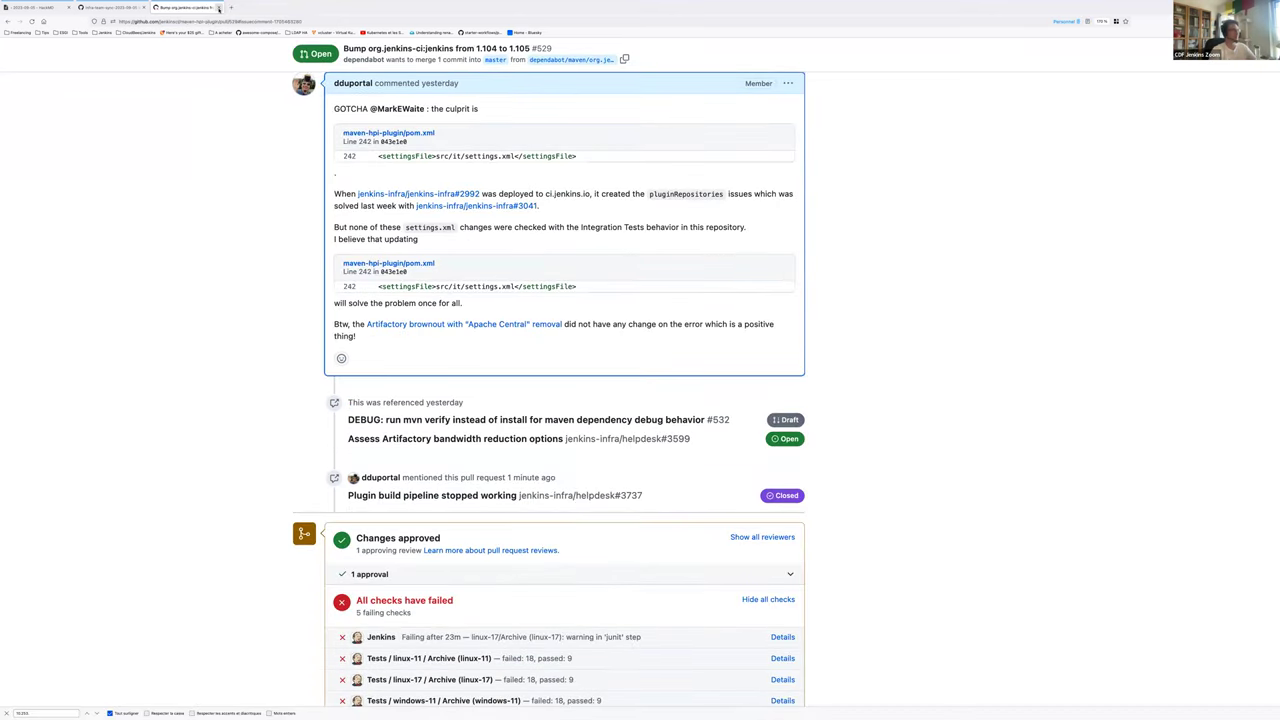
left_click(218, 8)
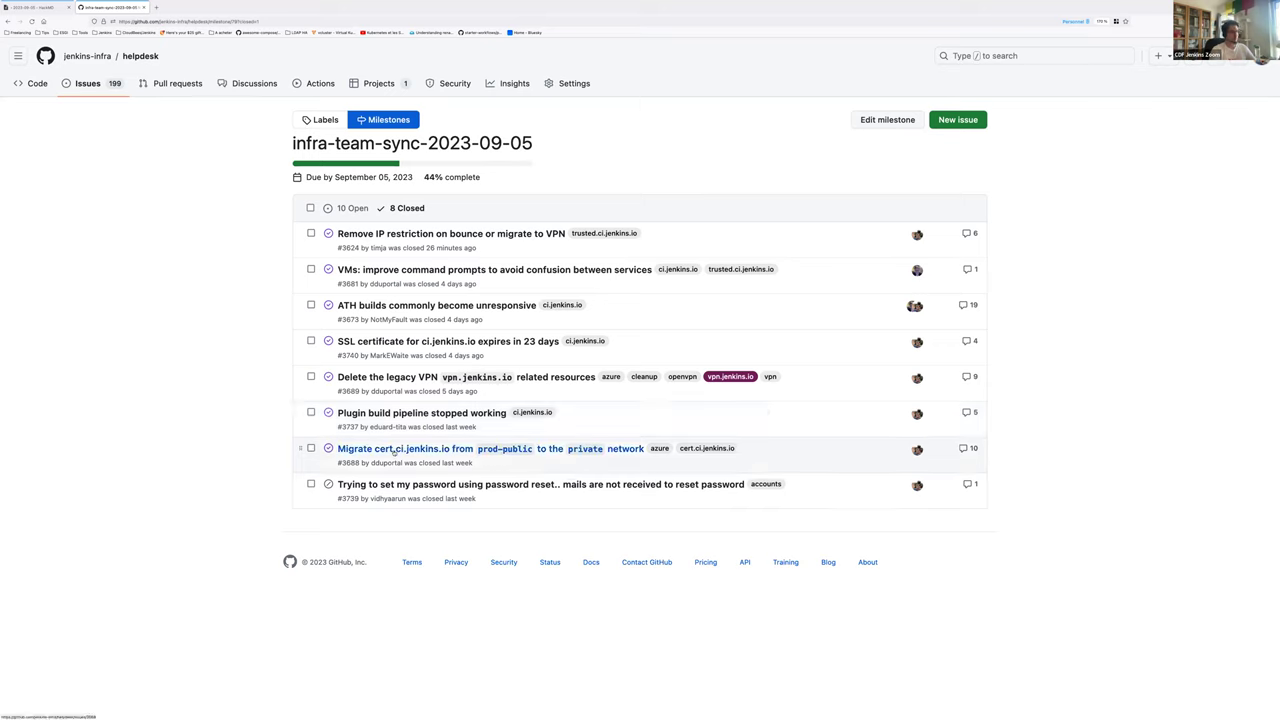
Read the closed issue about password reset mails not being received and return to the milestone's closed issues
mouse_move(394, 452)
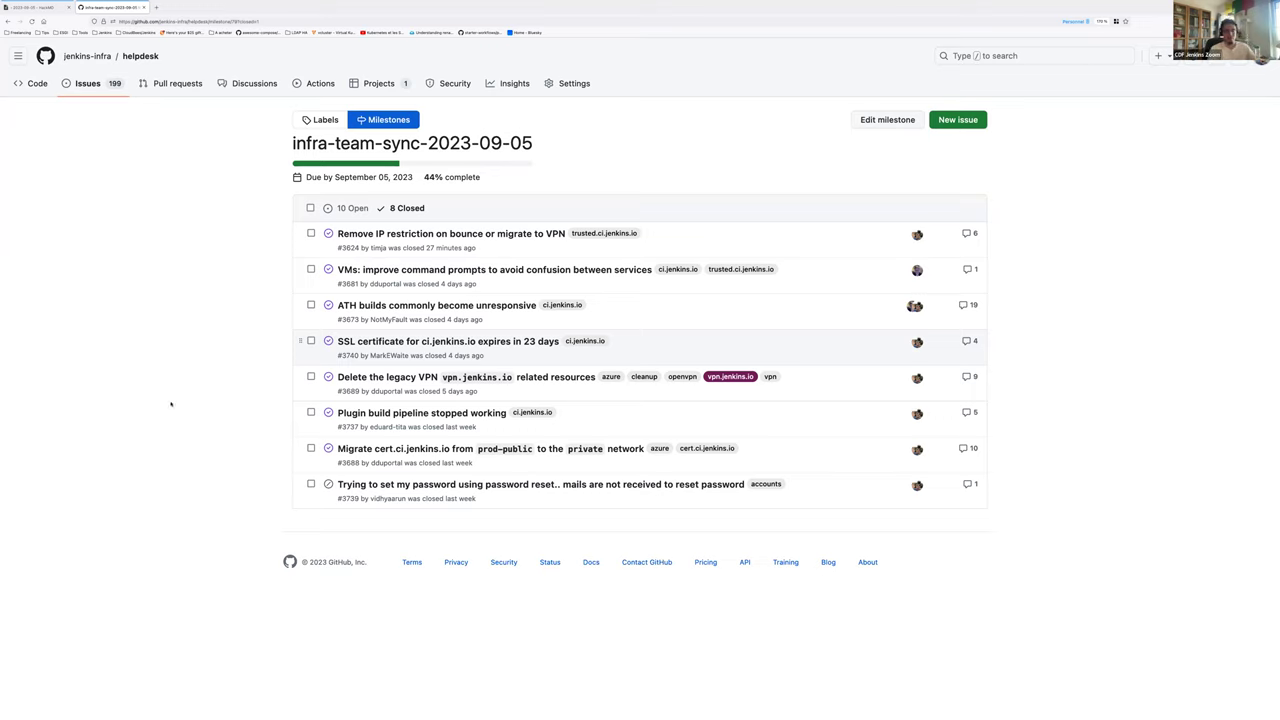
mouse_move(418, 487)
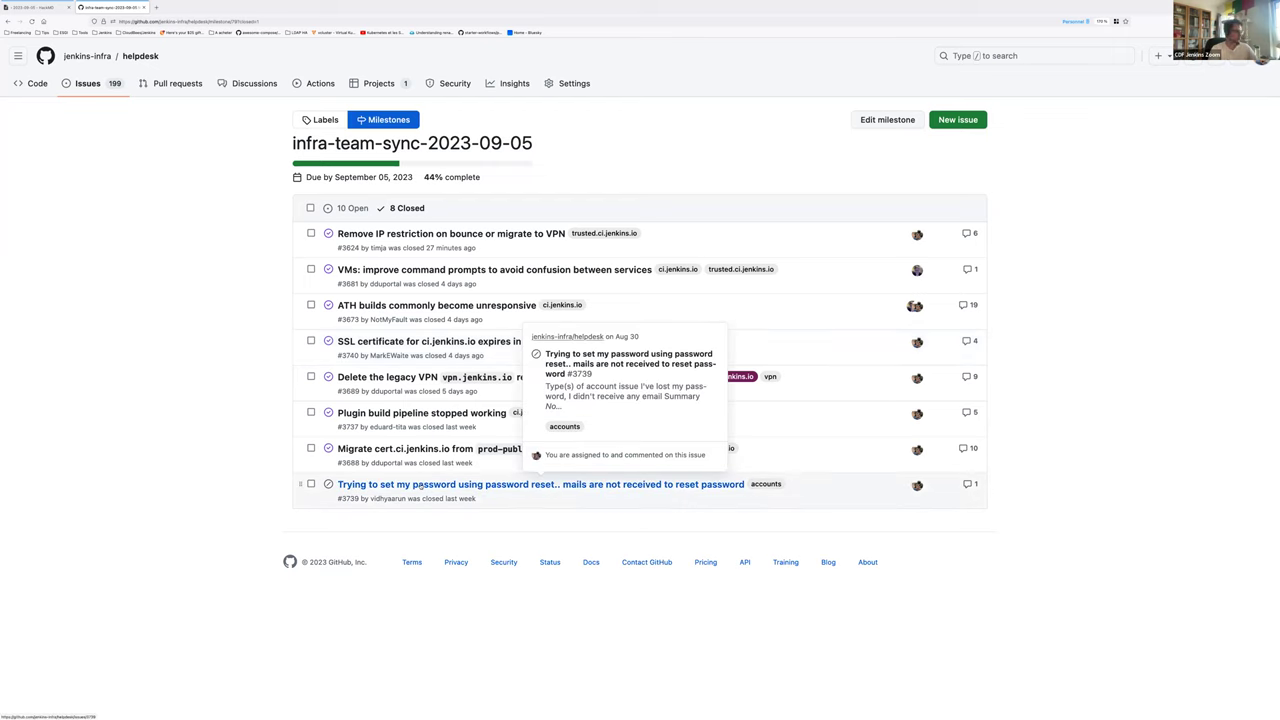
left_click(507, 485)
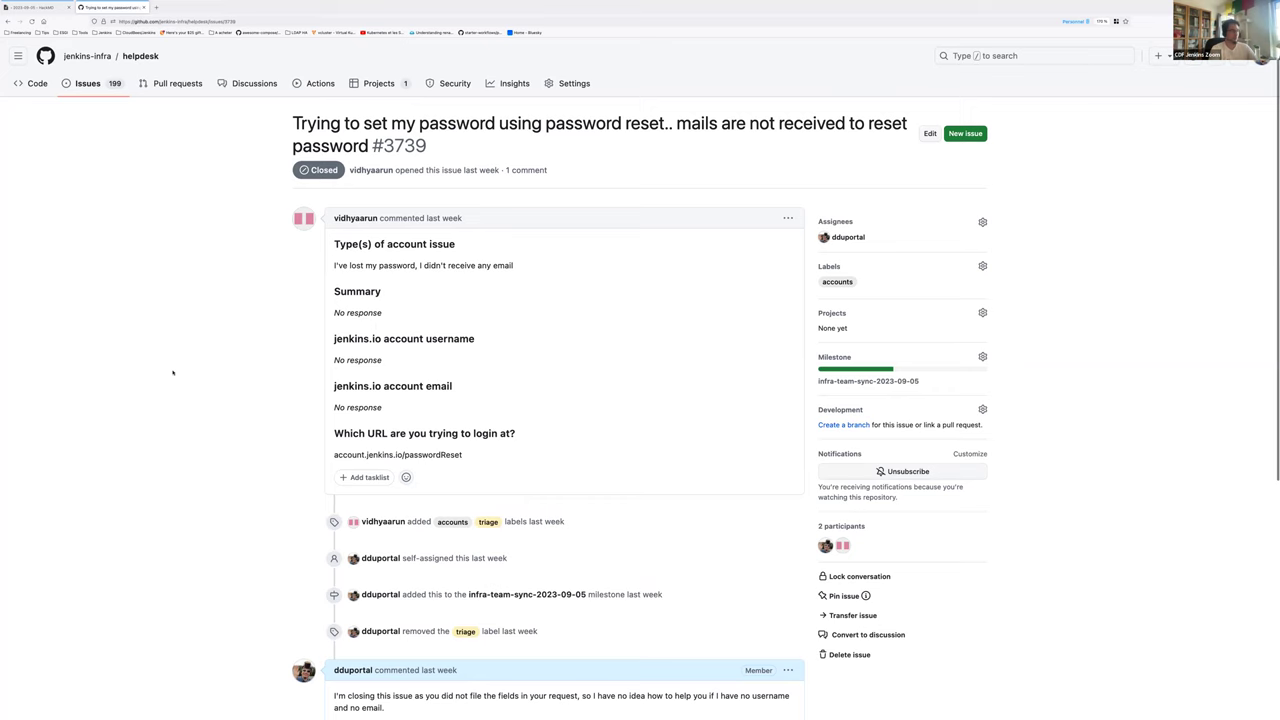
scroll(172, 372, "down", 5)
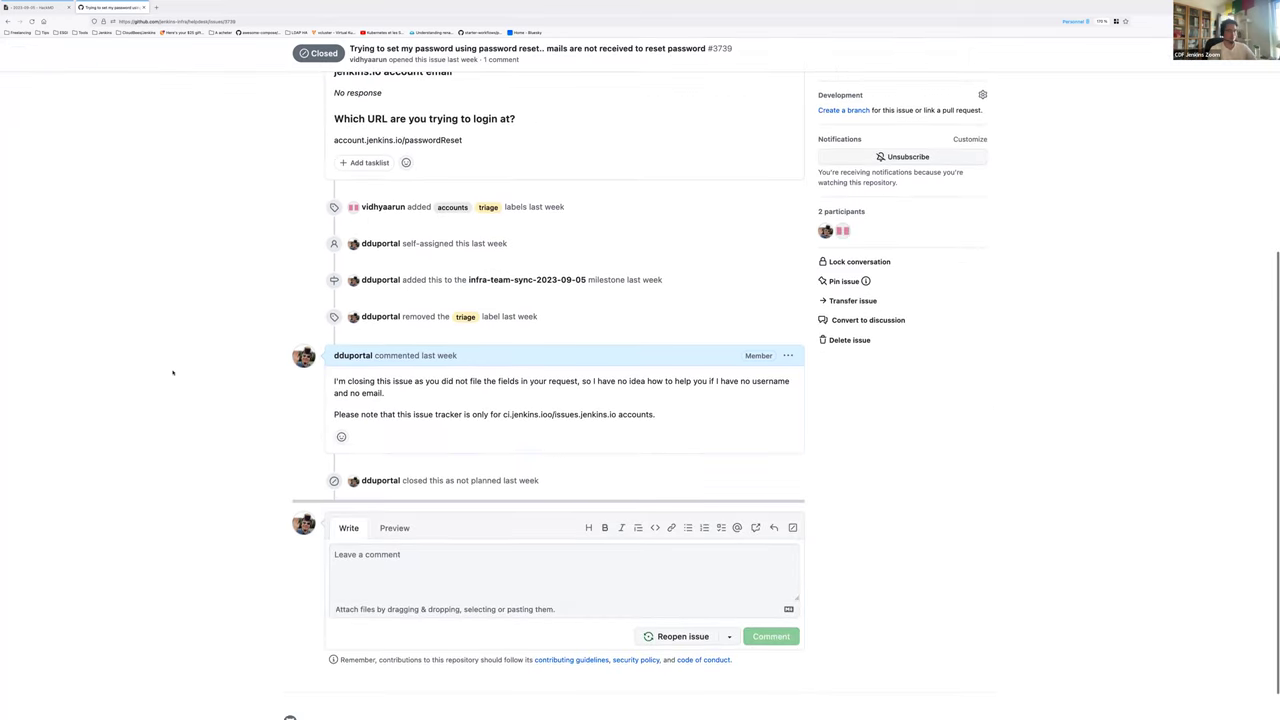
scroll(172, 372, "up", 5)
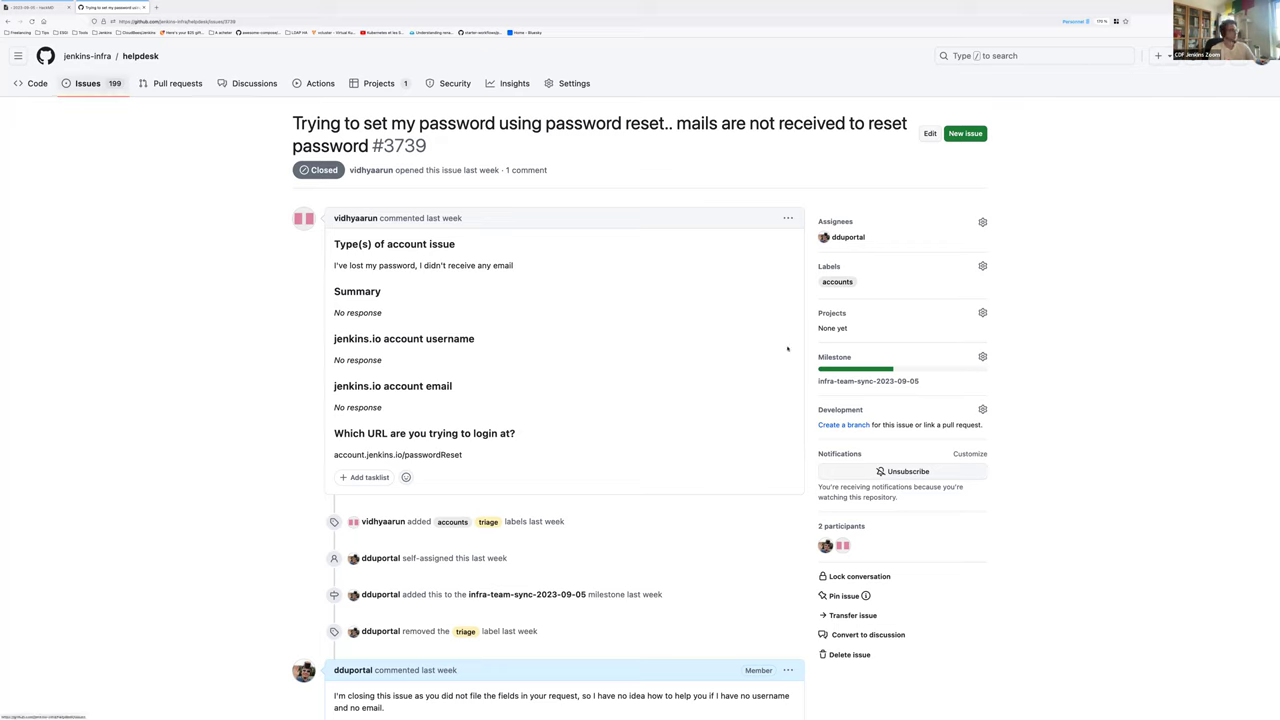
left_click(874, 381)
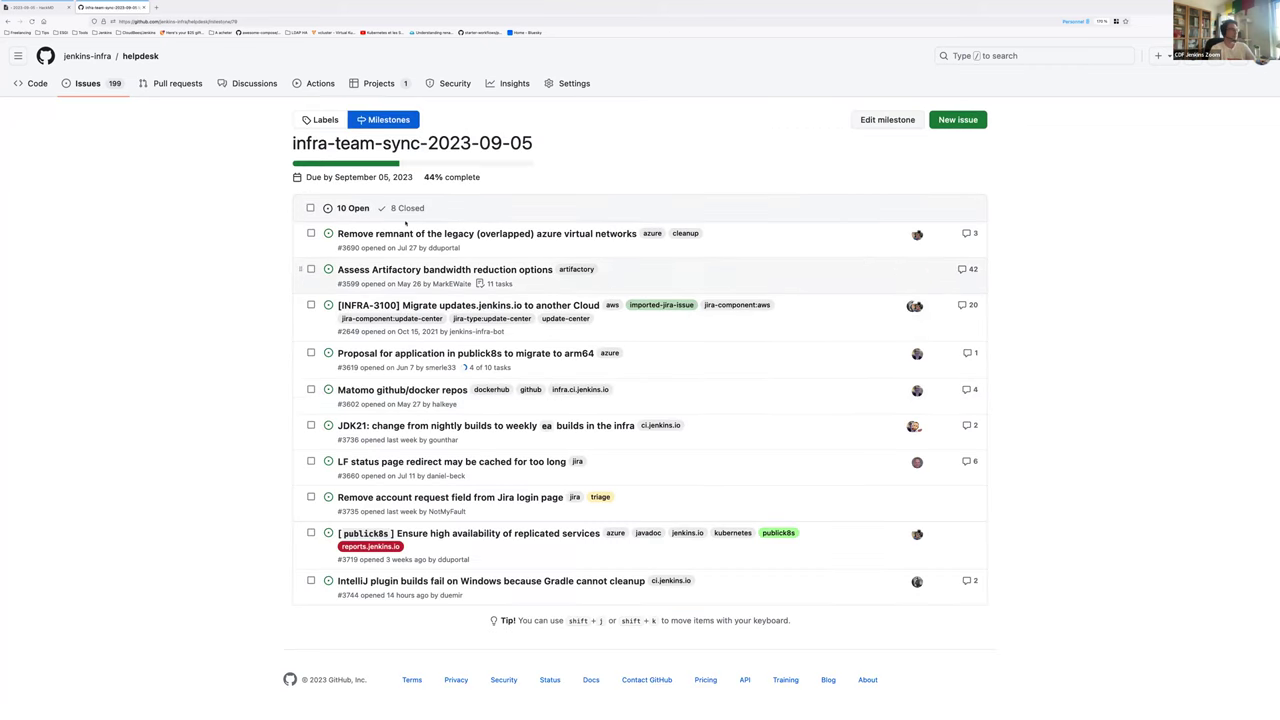
left_click(407, 208)
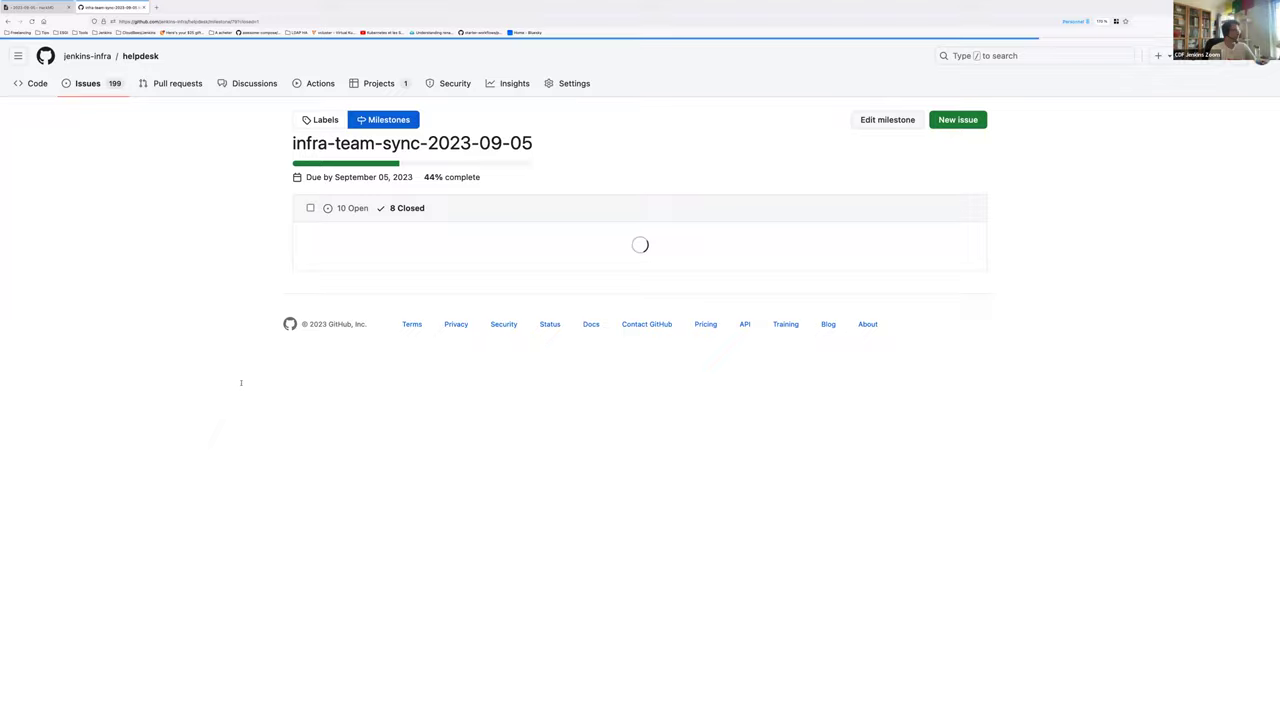
Switch to the HackMD meeting notes, highlight the Work In Progress section and place the cursor on the empty New topics bullet
key("ctrl+shift+Tab")
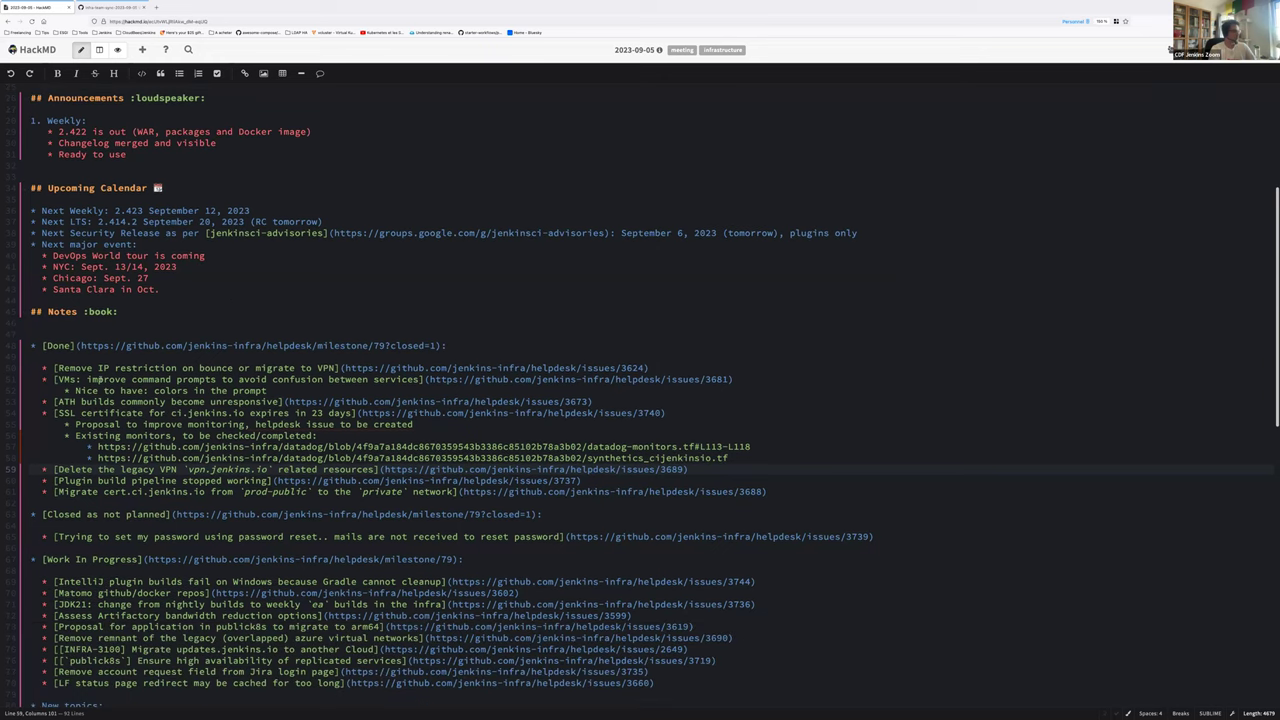
scroll(97, 379, "down", 4)
left_click(95, 378)
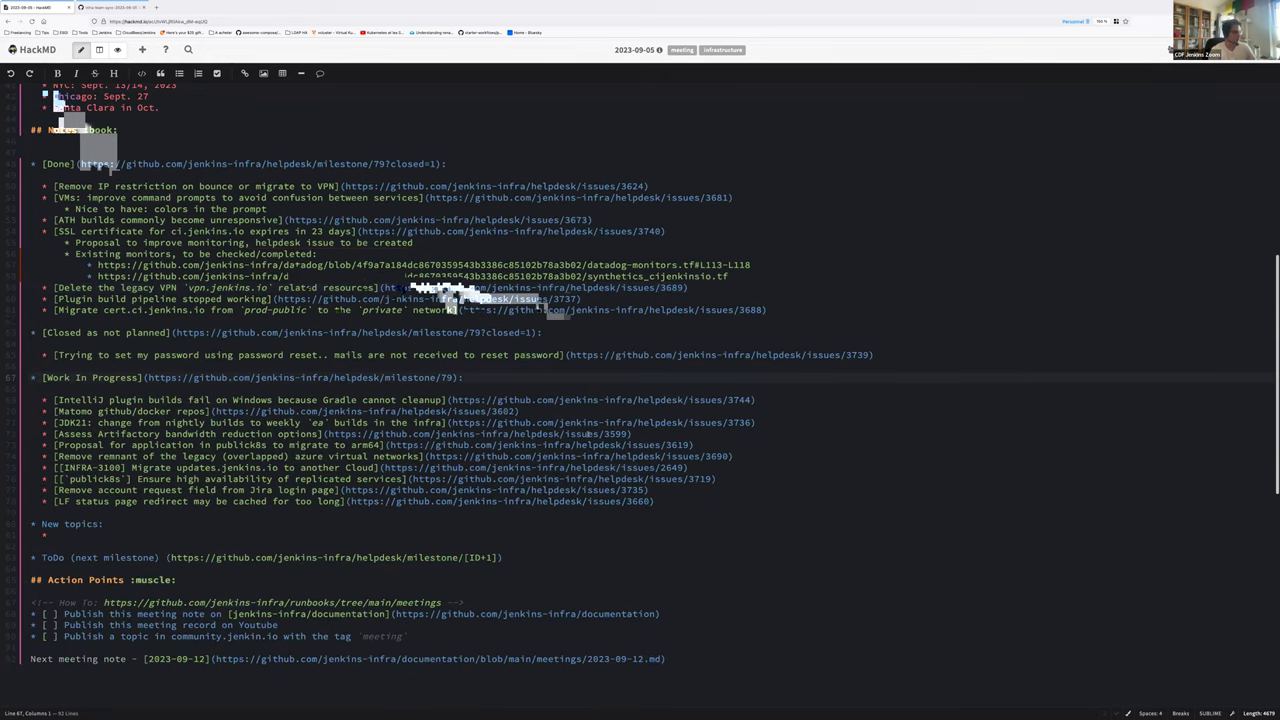
left_click(668, 501, "shift")
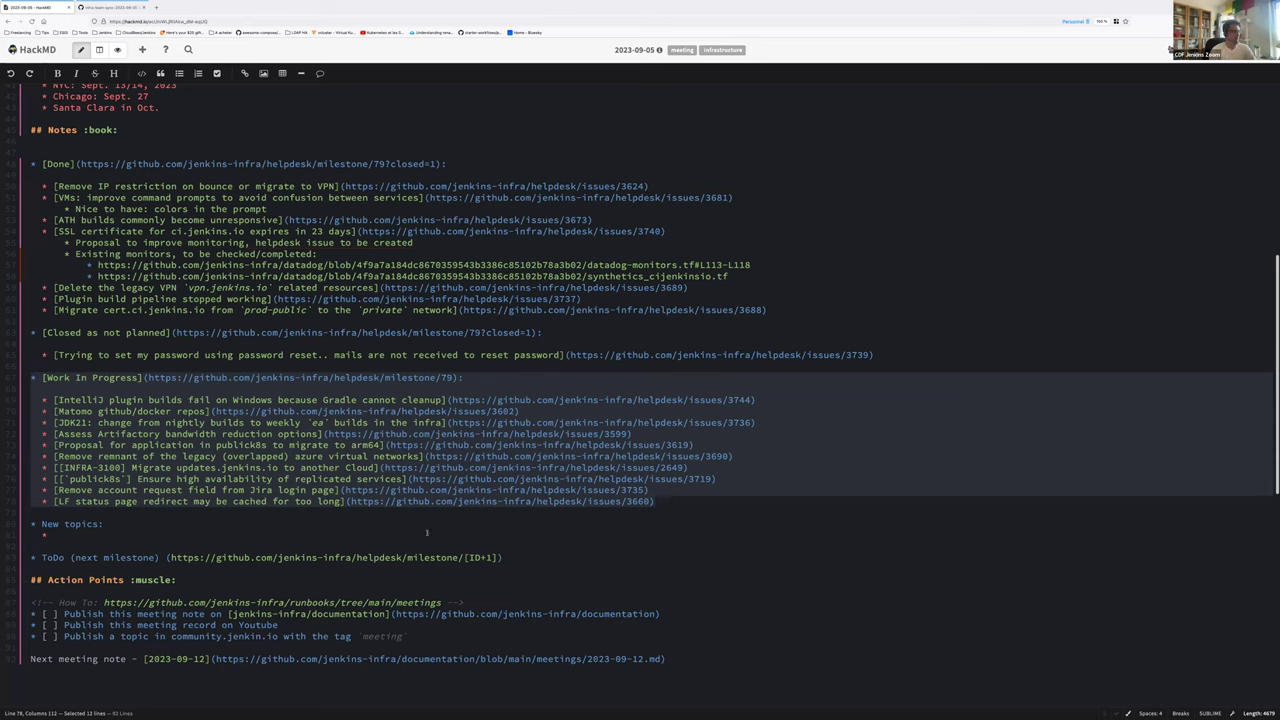
left_click(87, 533)
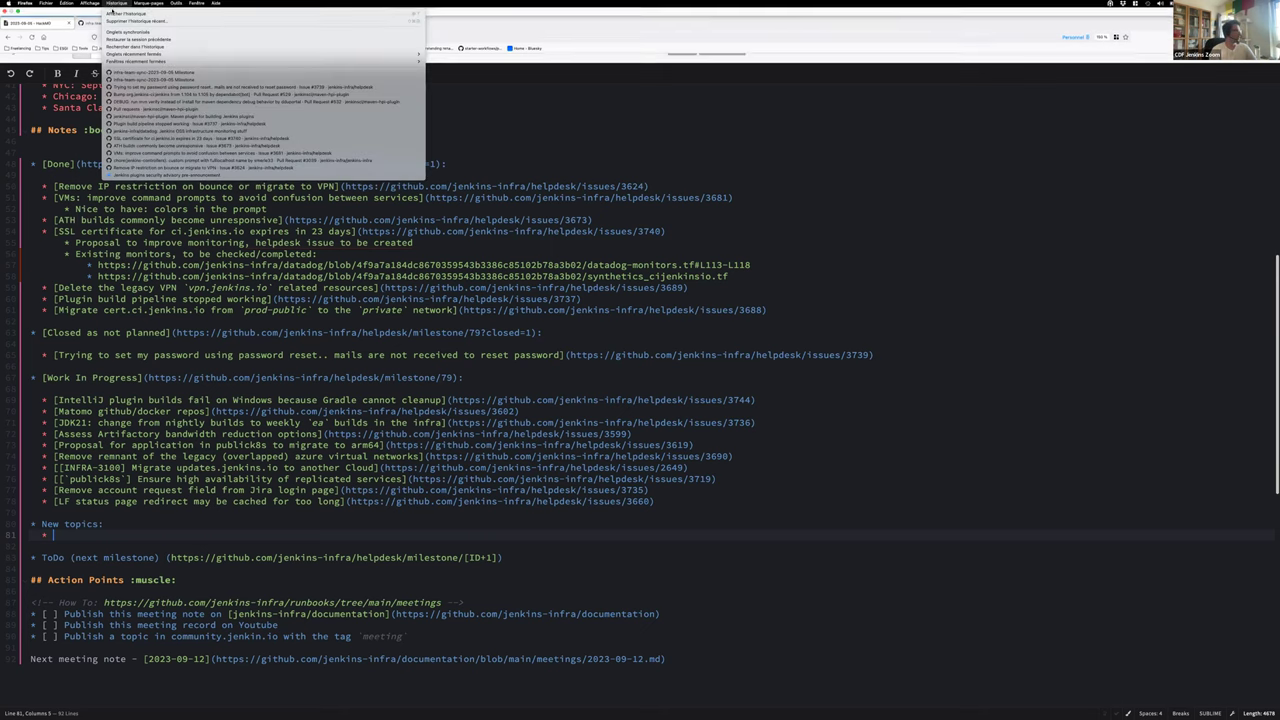
Switch back to GitHub and list the open issues of the infra-team-sync-2023-09-05 milestone
left_click(103, 25)
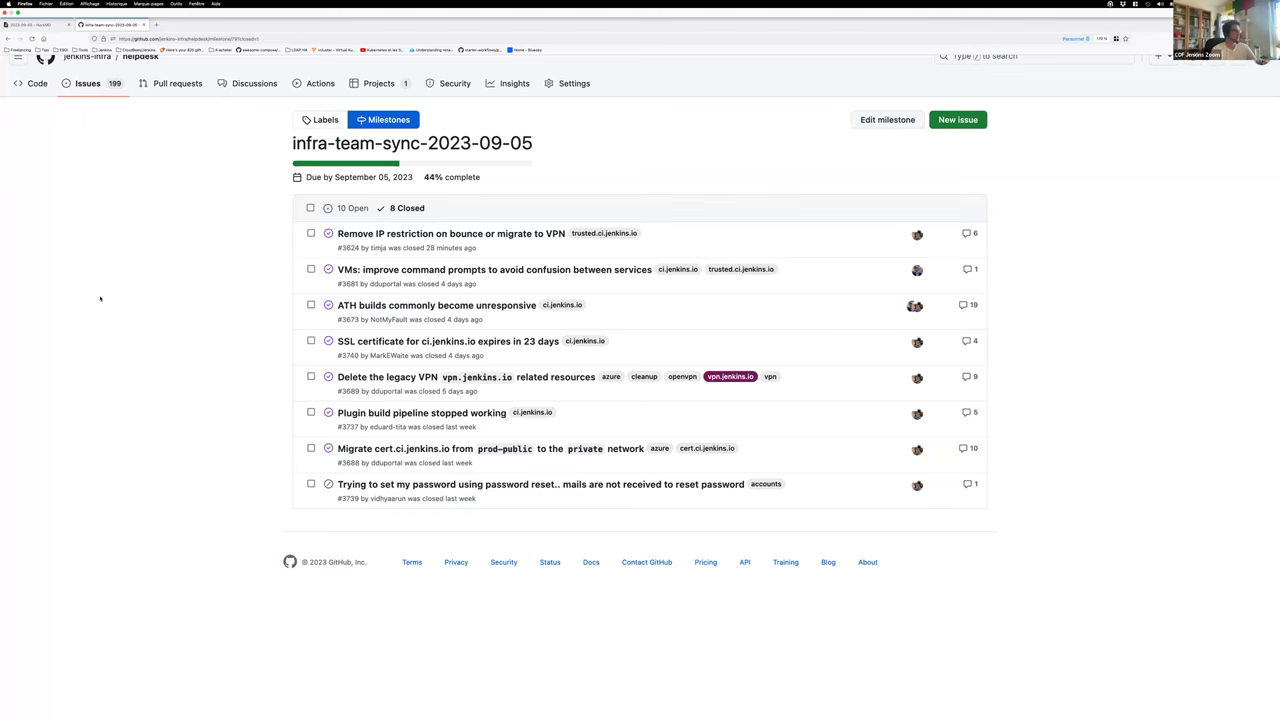
left_click(357, 208)
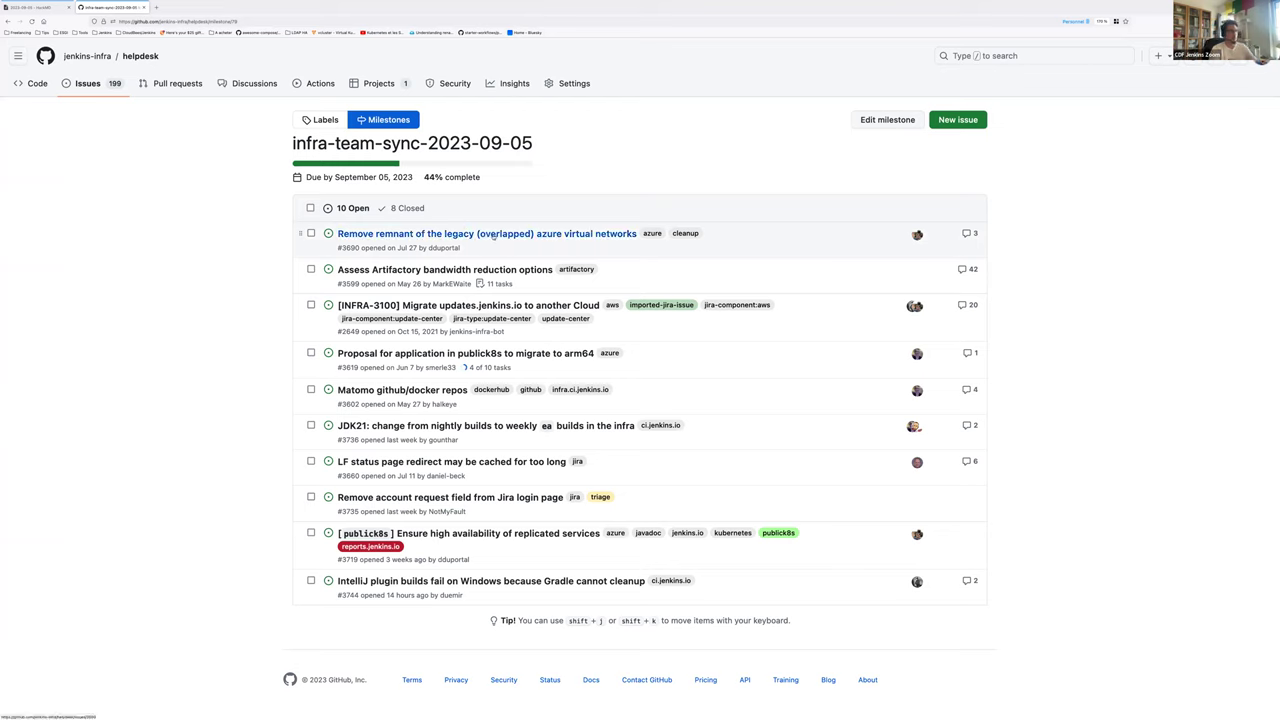
mouse_move(500, 233)
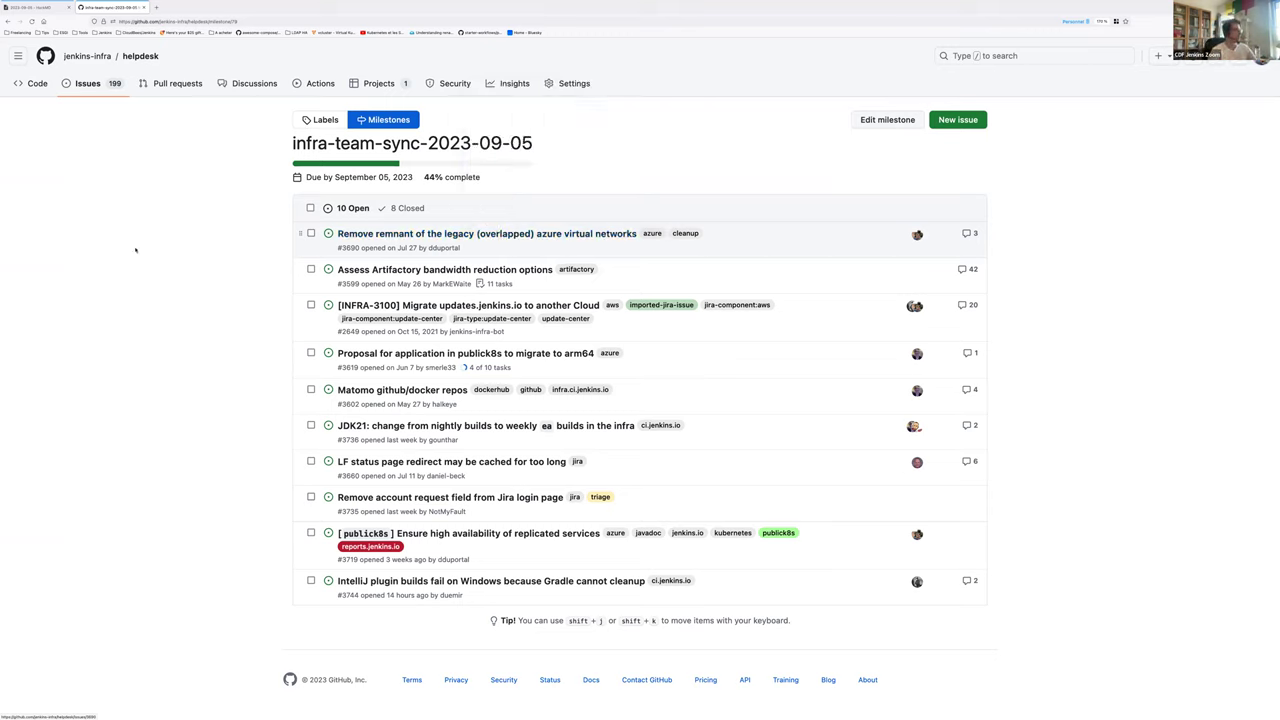
mouse_move(340, 233)
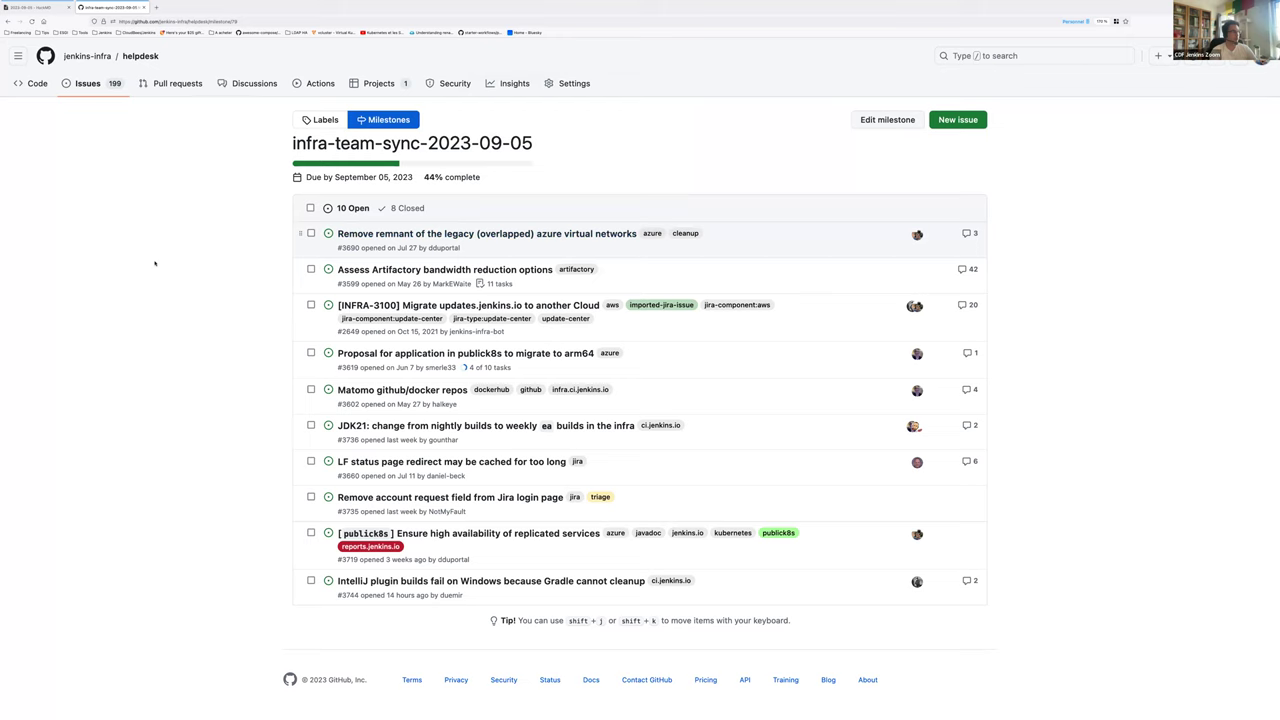
mouse_move(398, 236)
mouse_move(349, 236)
left_click(311, 233)
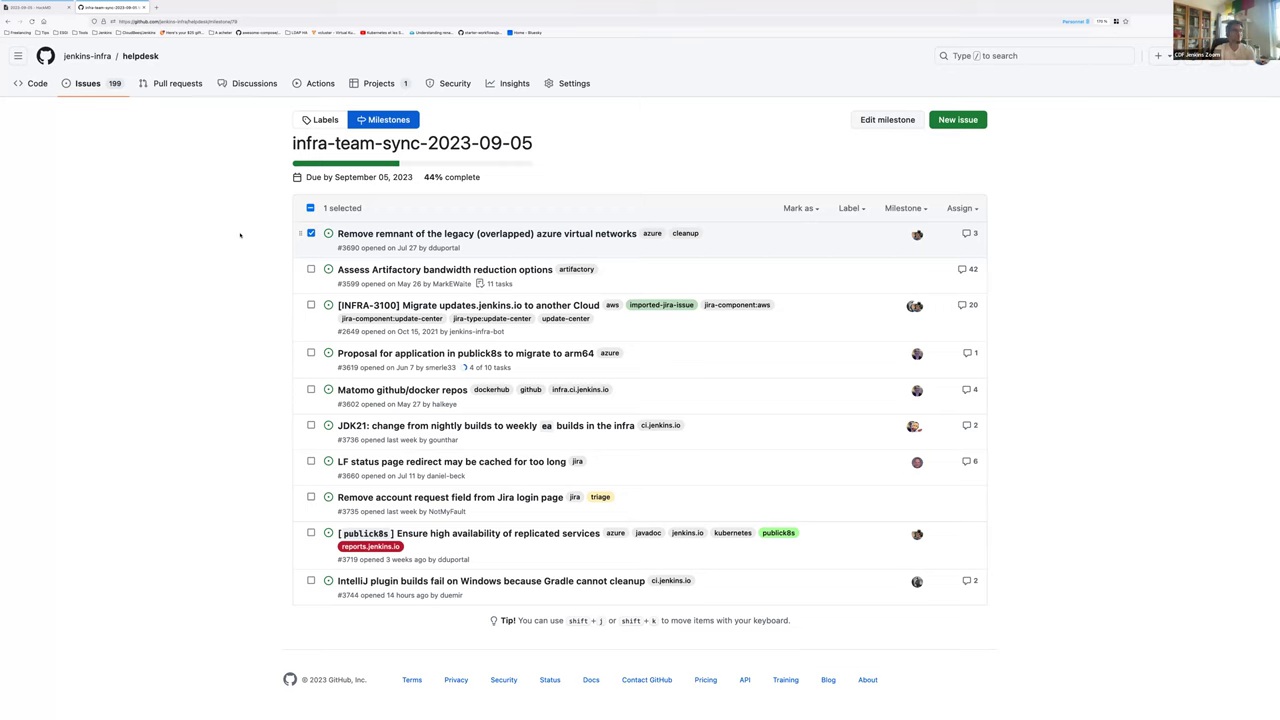
left_click(310, 233)
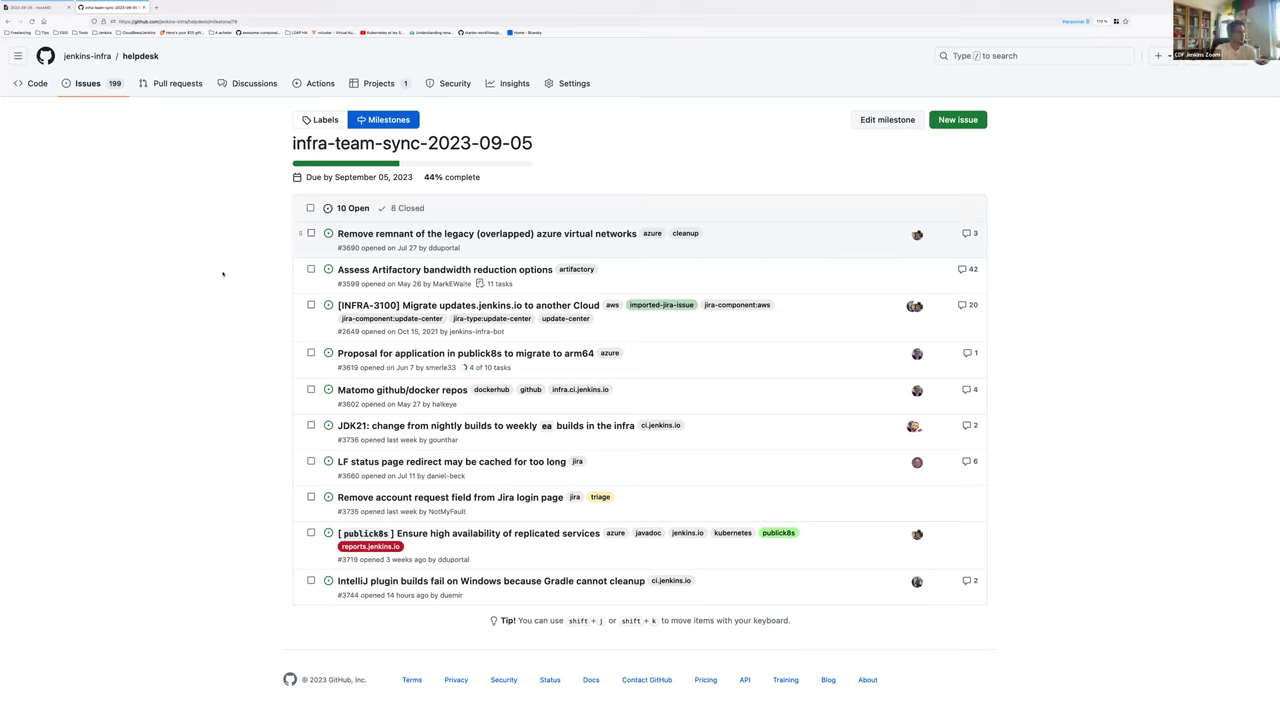
Open the "Assess Artifactory bandwidth reduction options" issue separately from the milestone list and read its latest comments
right_click(374, 271)
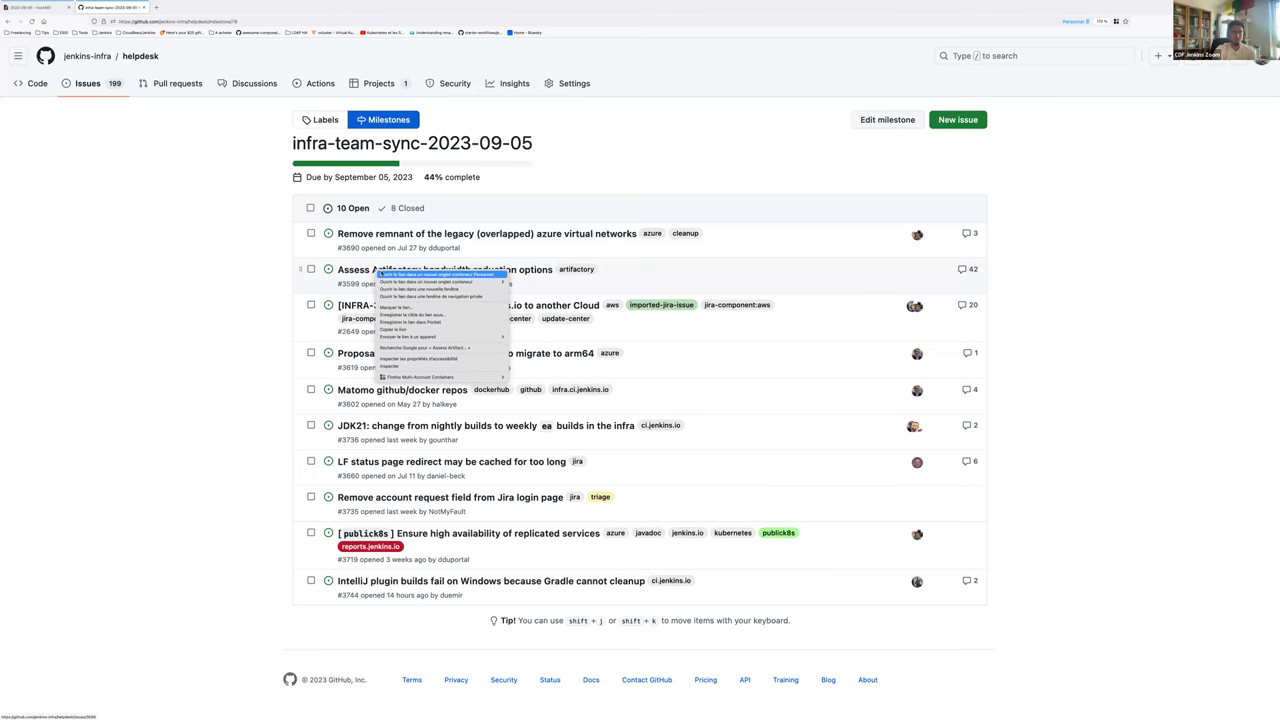
left_click(385, 274)
left_click(185, 7)
scroll(188, 321, "down", 20)
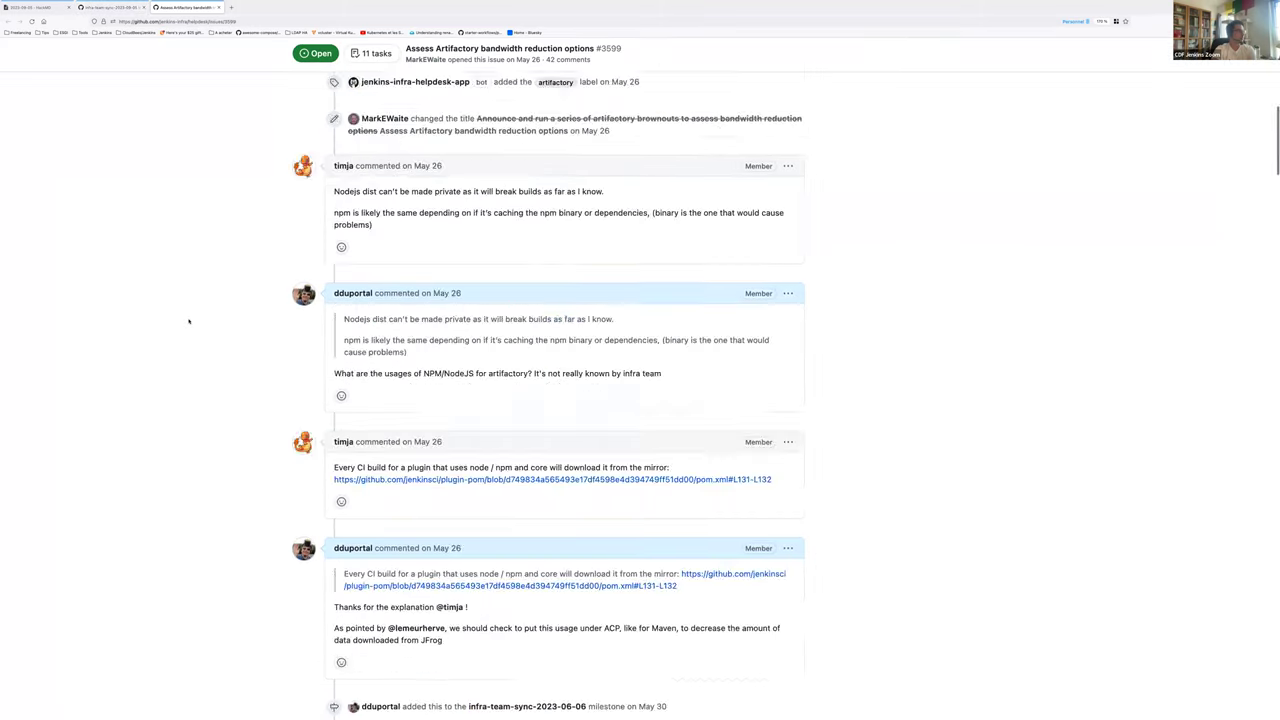
scroll(188, 321, "down", 3)
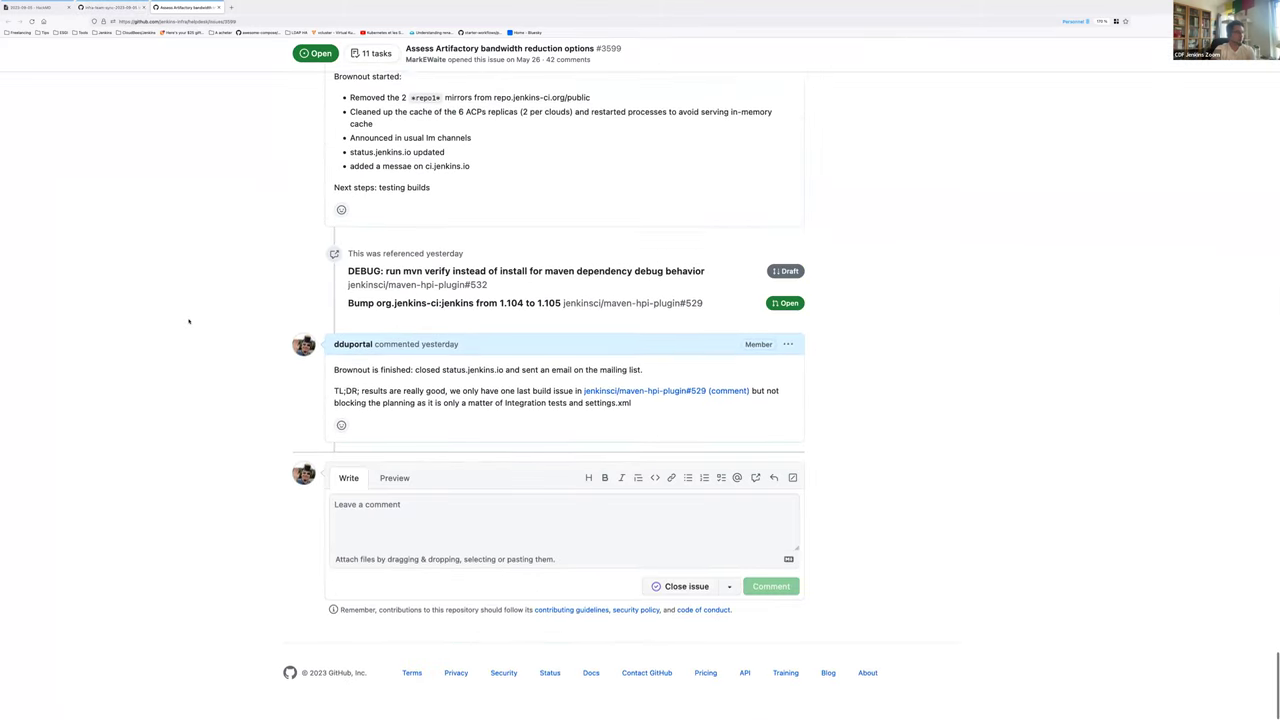
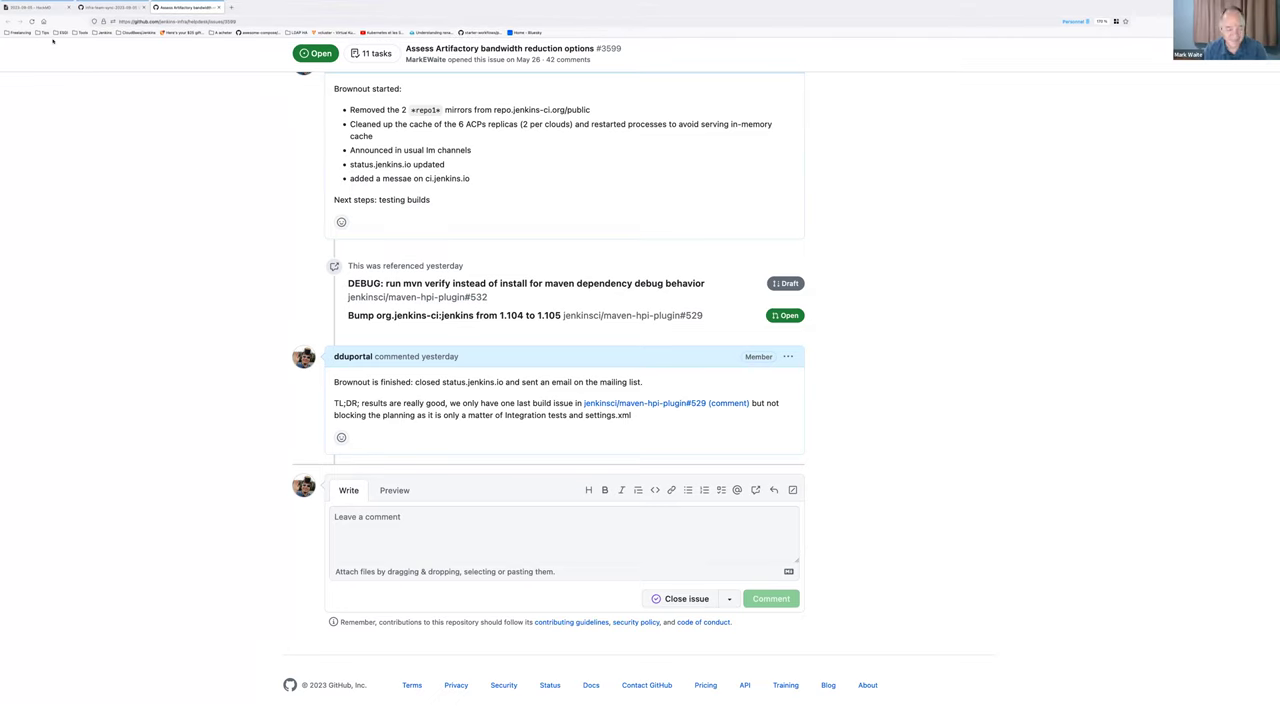
Switch to the HackMD meeting notes and add the sub-bullet "Brownout was success" under the Artifactory bandwidth reduction item
left_click(35, 7)
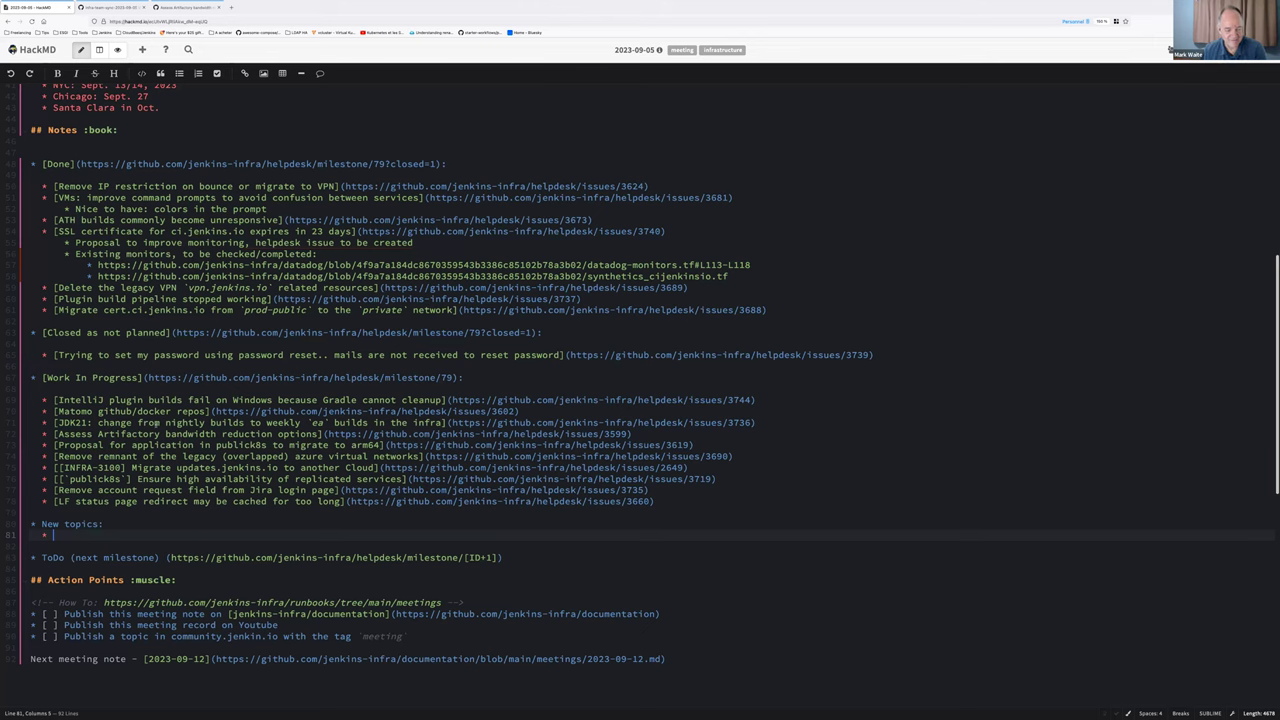
left_click(631, 434)
key("Return")
key("Tab")
type("Brownout was ")
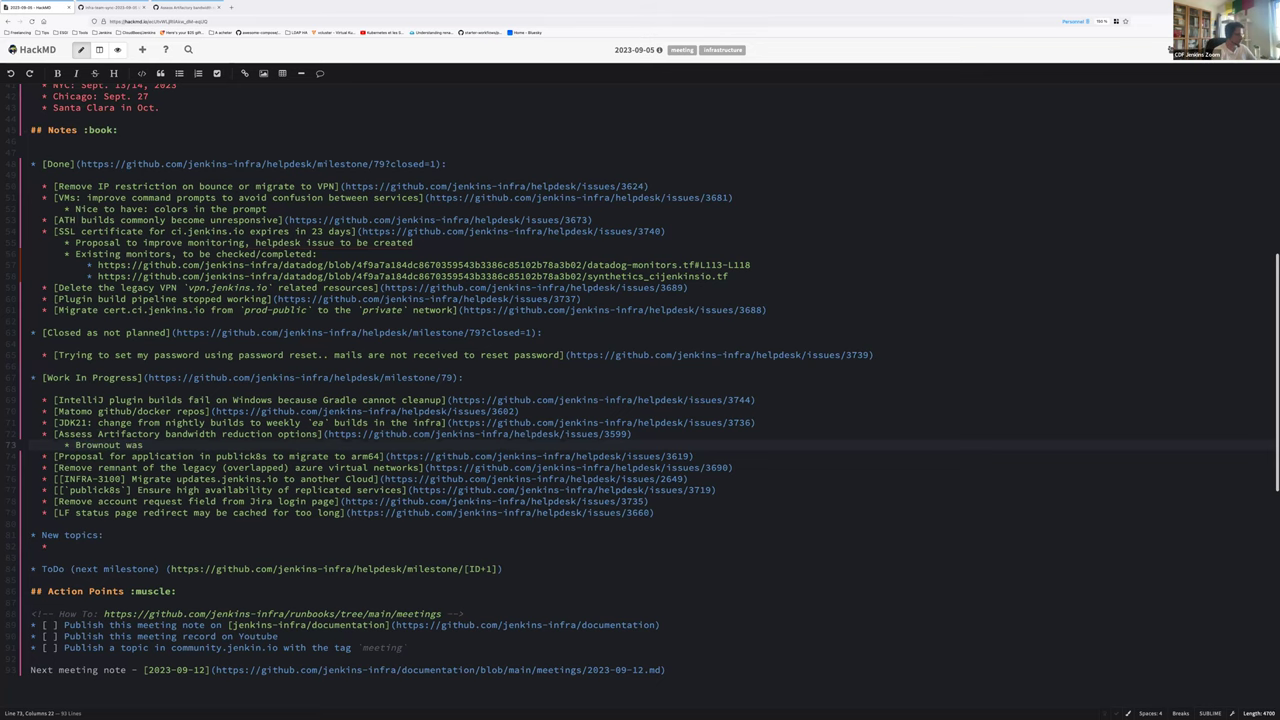
type("success")
Add the sub-bullet "Let's plan for removing repo1 Thurday 7 o september" below the brownout note
key("Return")
key("Tab")
type("Lets")
key("BackSpace")
type("'s")
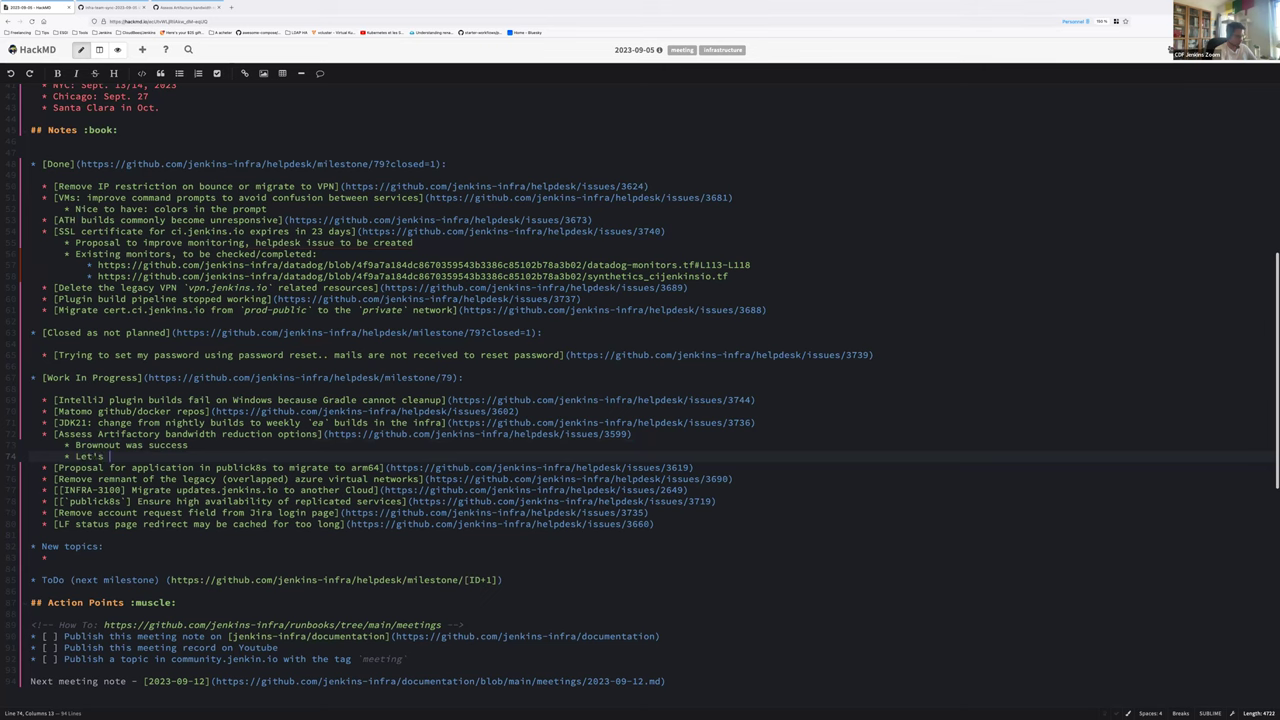
type(" plan for removing repo1 Thurzday")
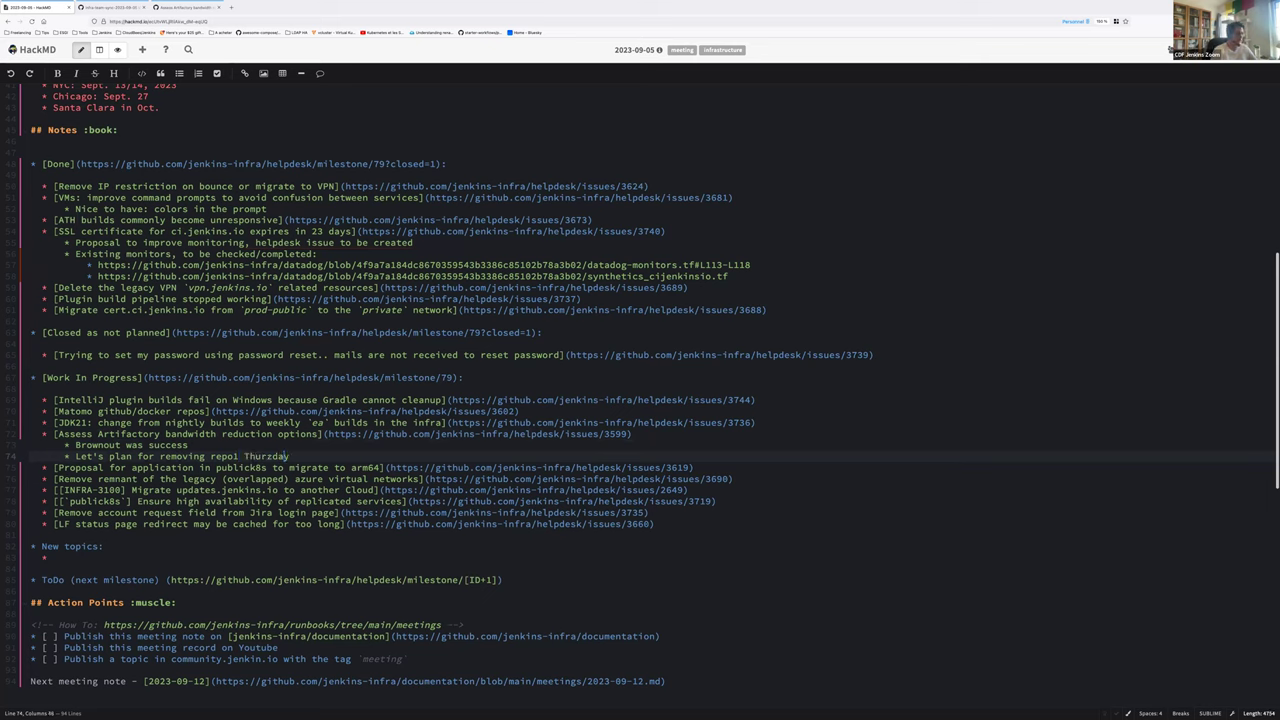
key("BackSpace")
key("End")
type("7 o setpem")
type("ebr")
key("BackSpace")
key("BackSpace")
key("BackSpace")
key("BackSpace")
key("BackSpace")
key("BackSpace")
key("BackSpace")
type("ptember")
Add two Artifactory sub-bullets: a named teammate "to report in details + plan for 7", and "Let's add a blog post" with a suggested author's name
key("Return")
type("Damien ")
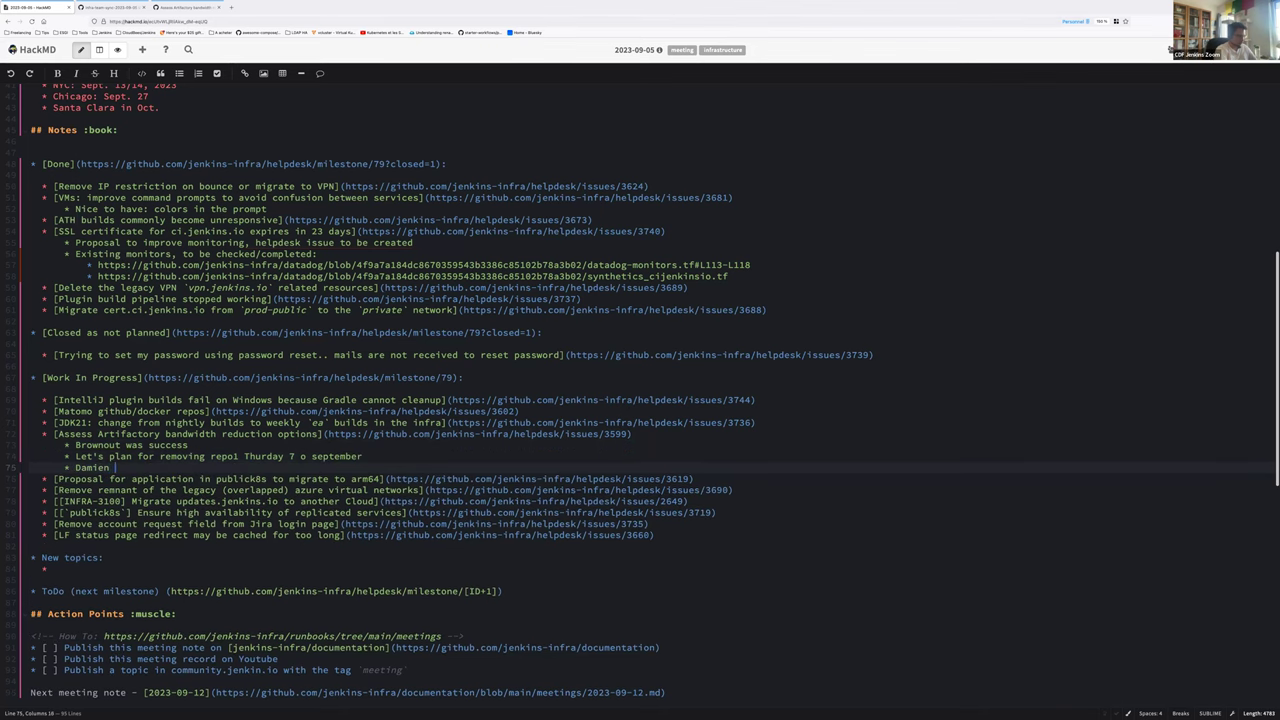
type("to report in details + plan for 7")
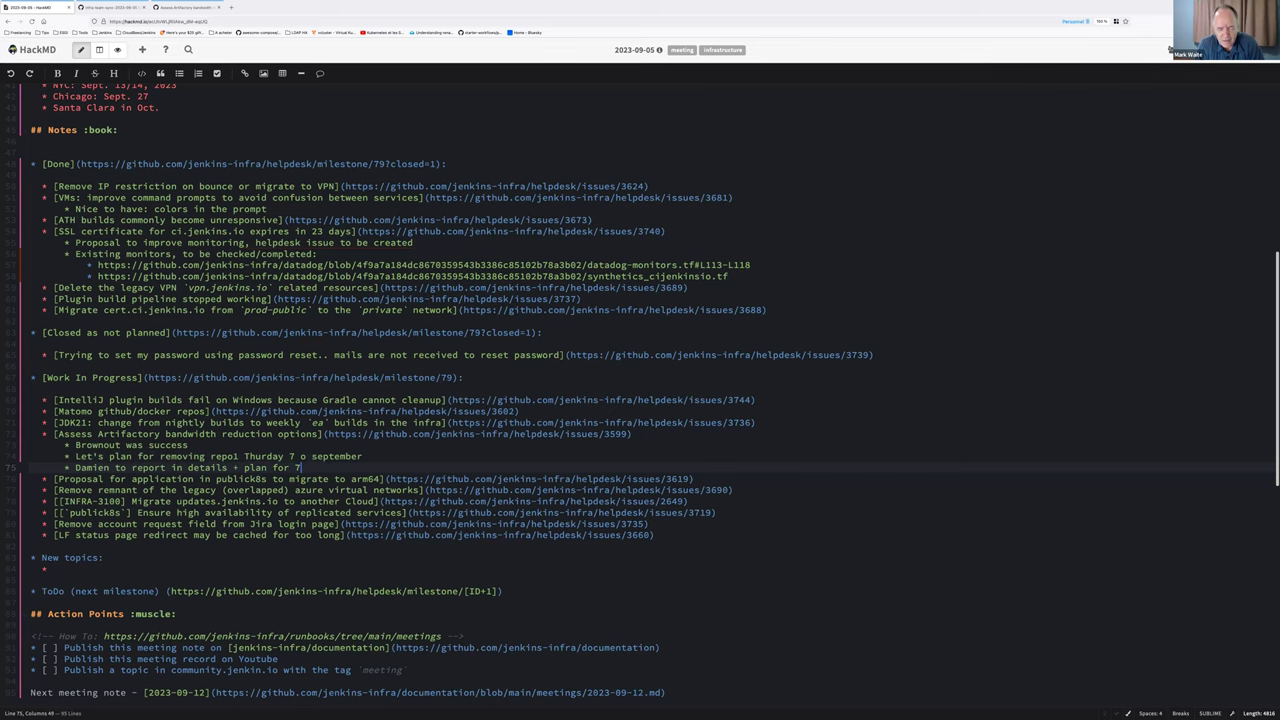
key("Return")
type("Let's add")
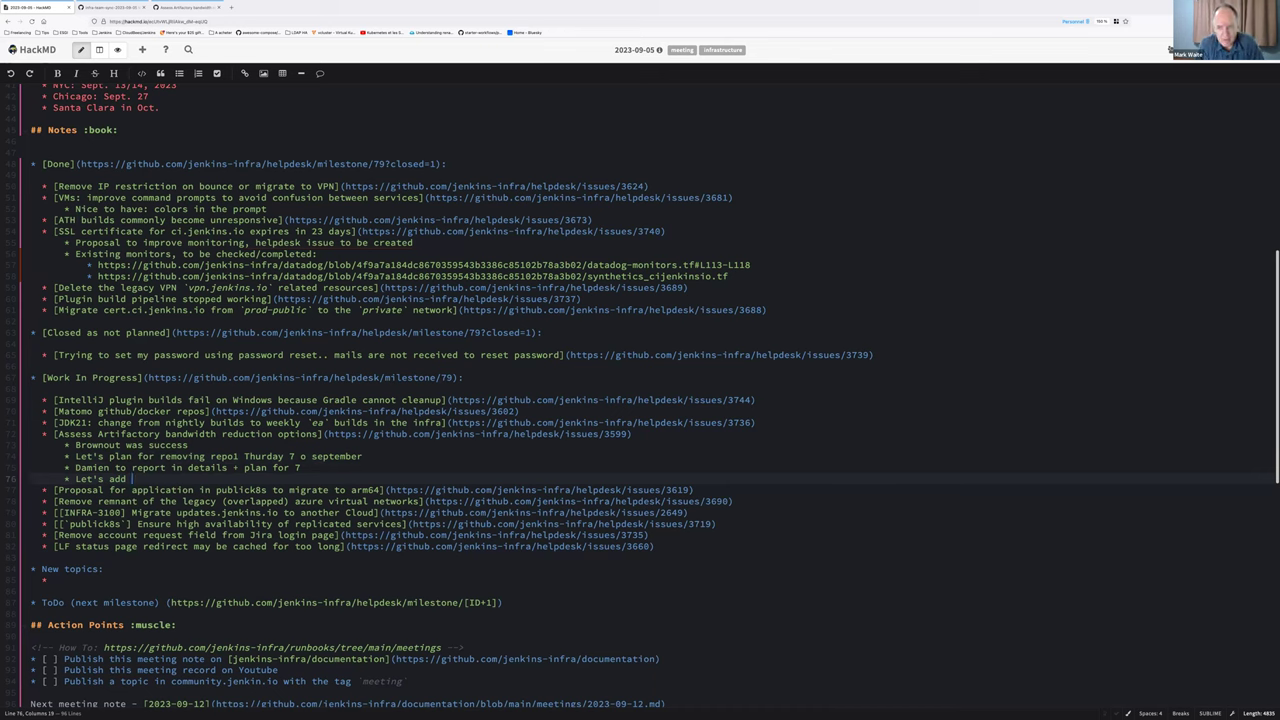
type("a blog post (Mark?)")
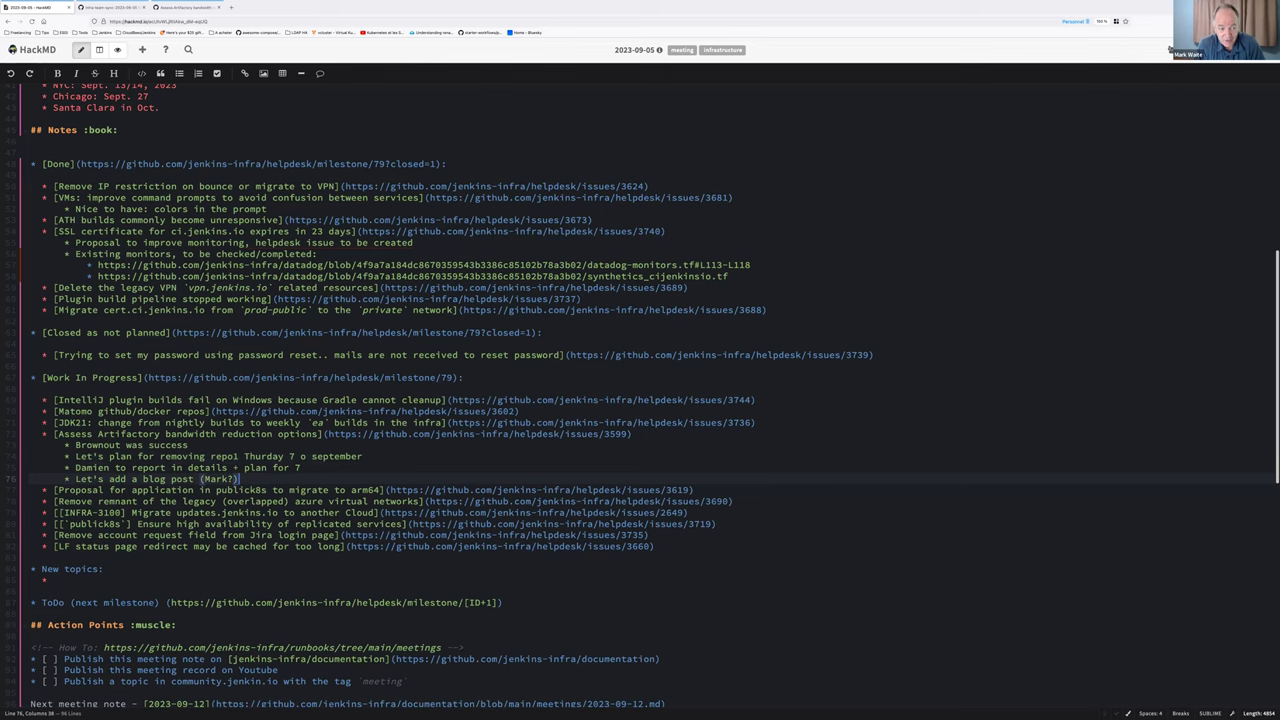
Add the Artifactory sub-bullet "Proposal to set time of operation the 7 early day working day of european team"
key("Return")
type("Proposal to set time of o")
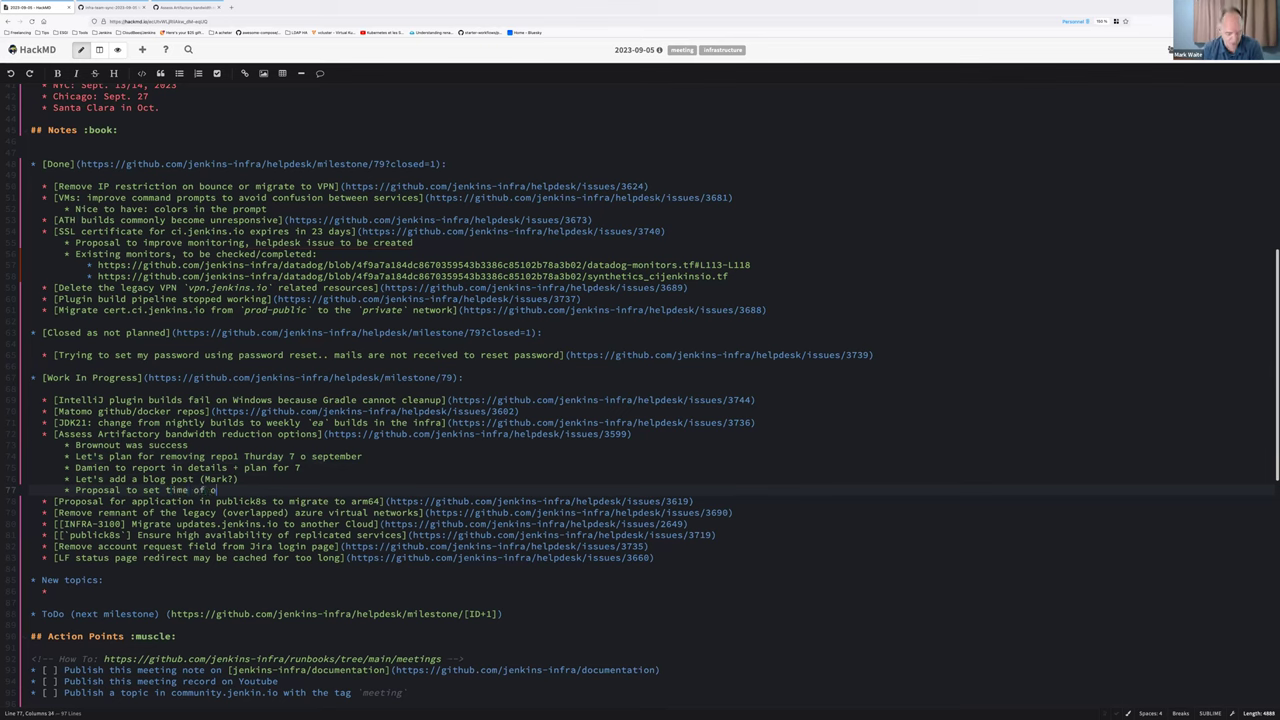
type("peration the 7")
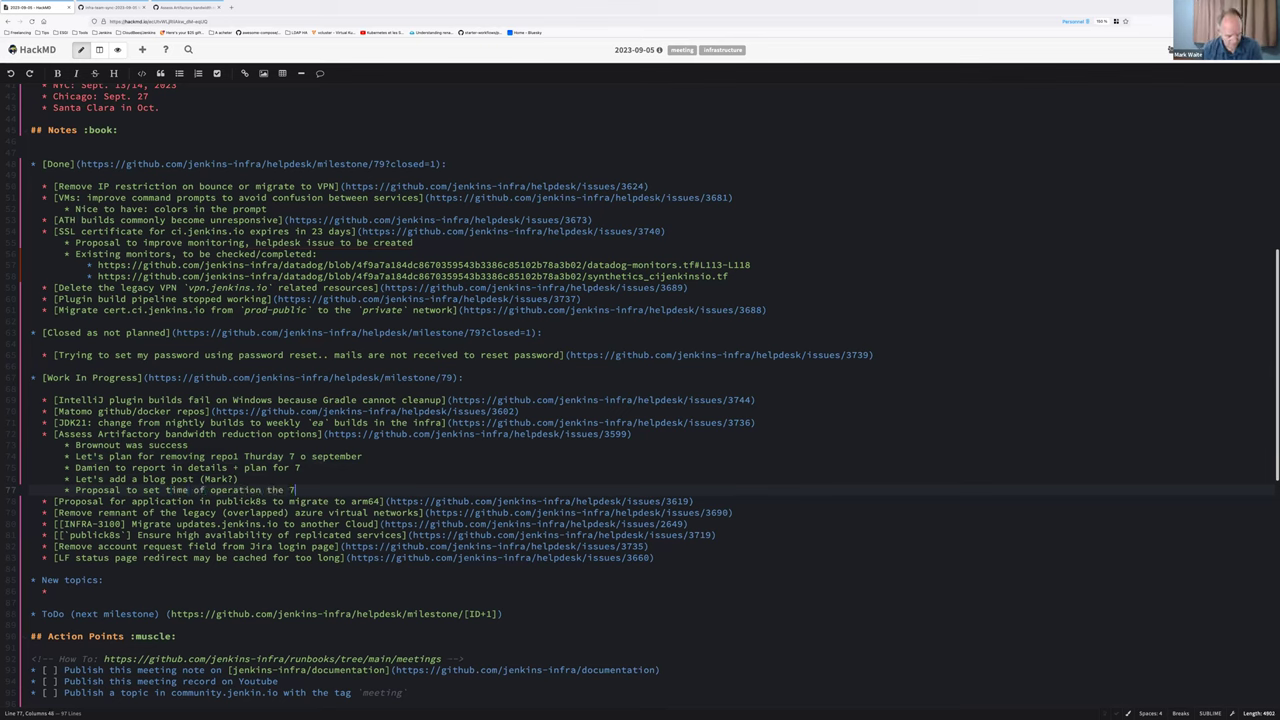
type(" early day")
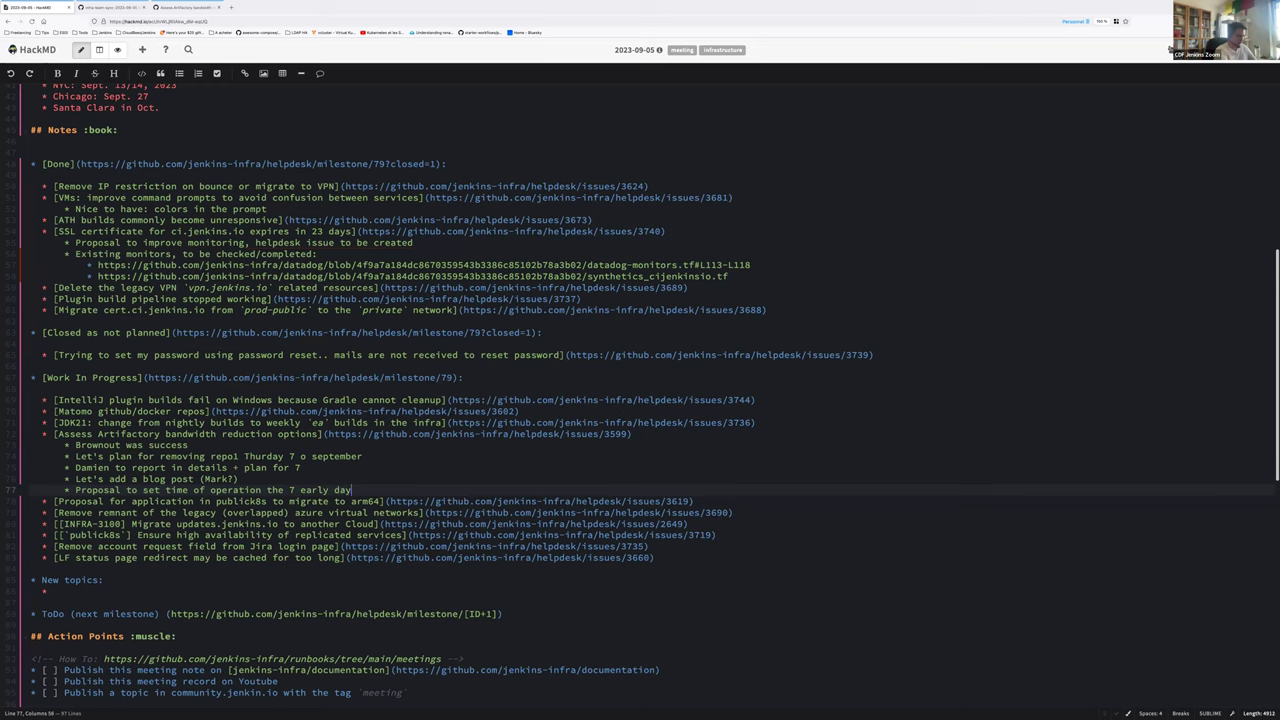
type(" working day of european team")
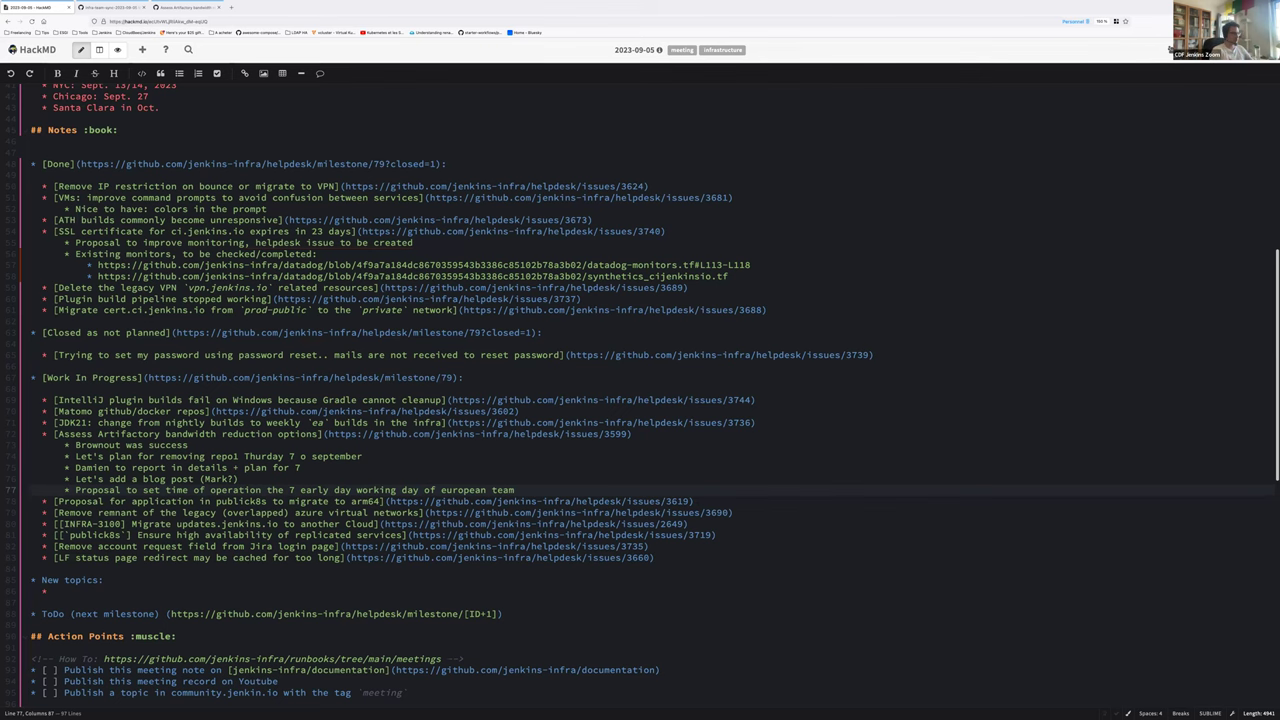
Add the closing Artifactory sub-bullet "Go no go with Jfrog later today"
key("Return")
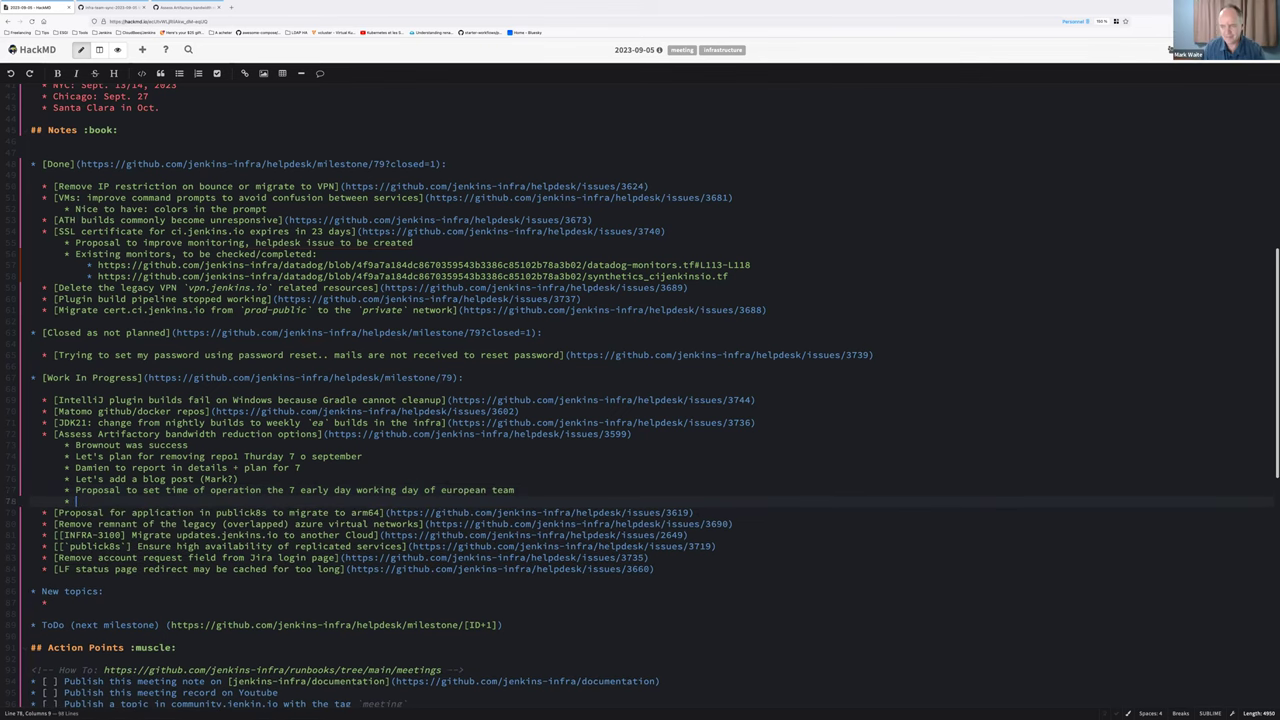
type("Go no go ")
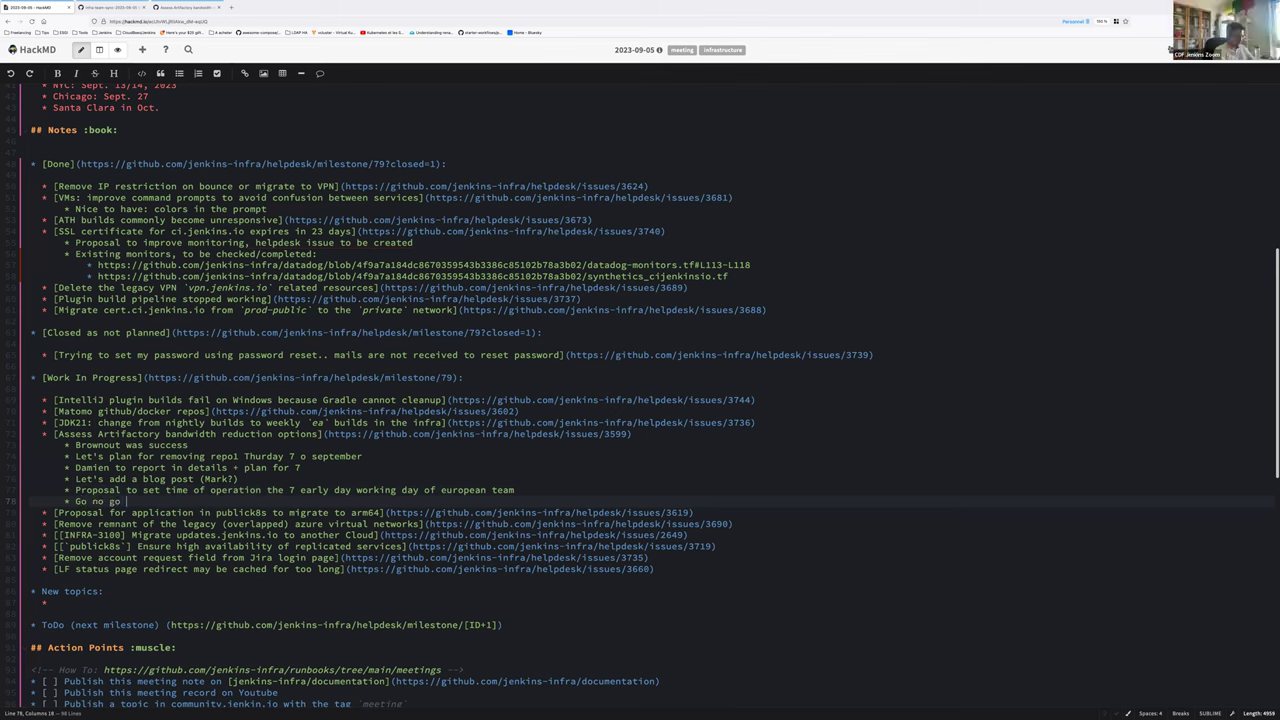
type("with JFrog later today")
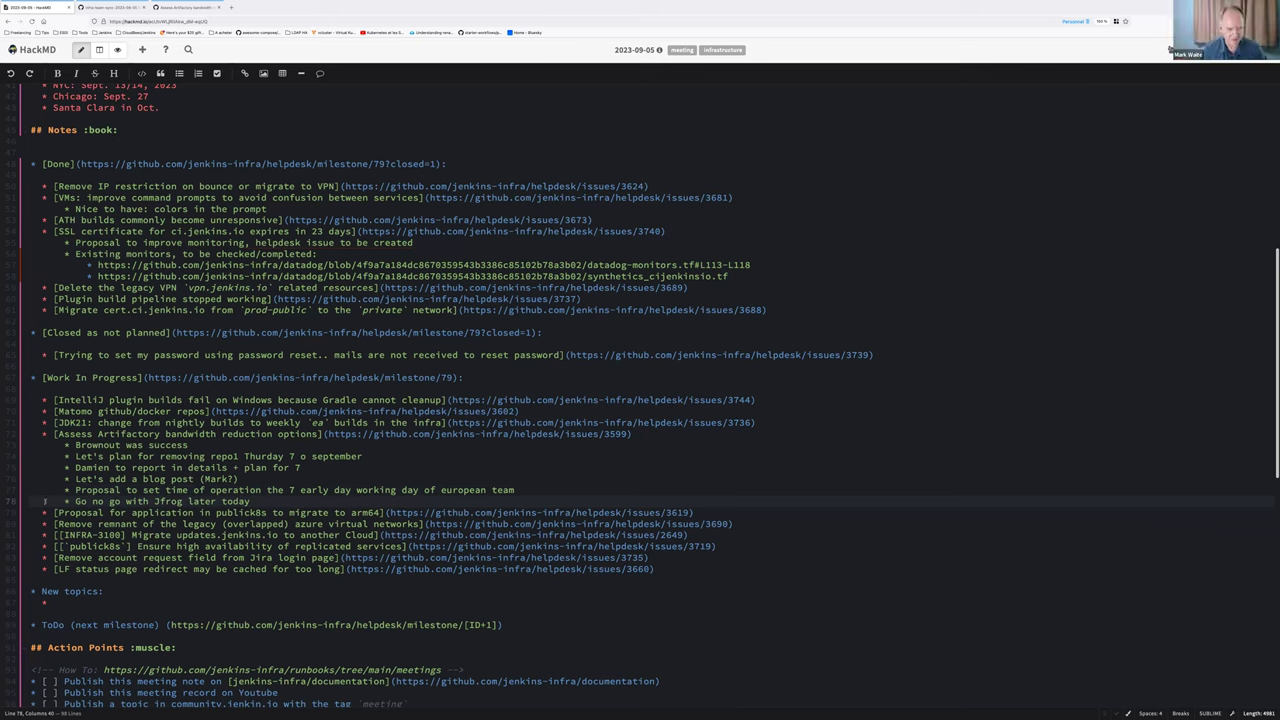
left_click(180, 512)
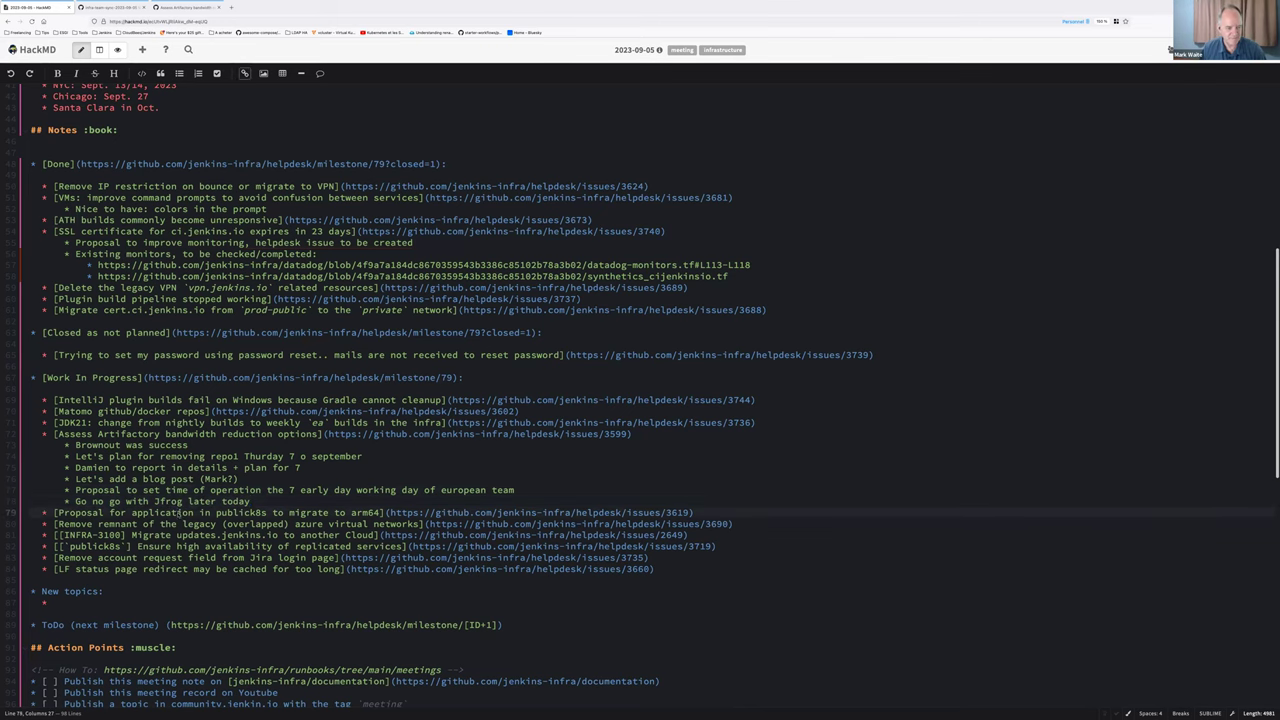
Switch to GitHub and review the open issues of the infra-team-sync-2023-09-05 milestone
key("ctrl+Tab")
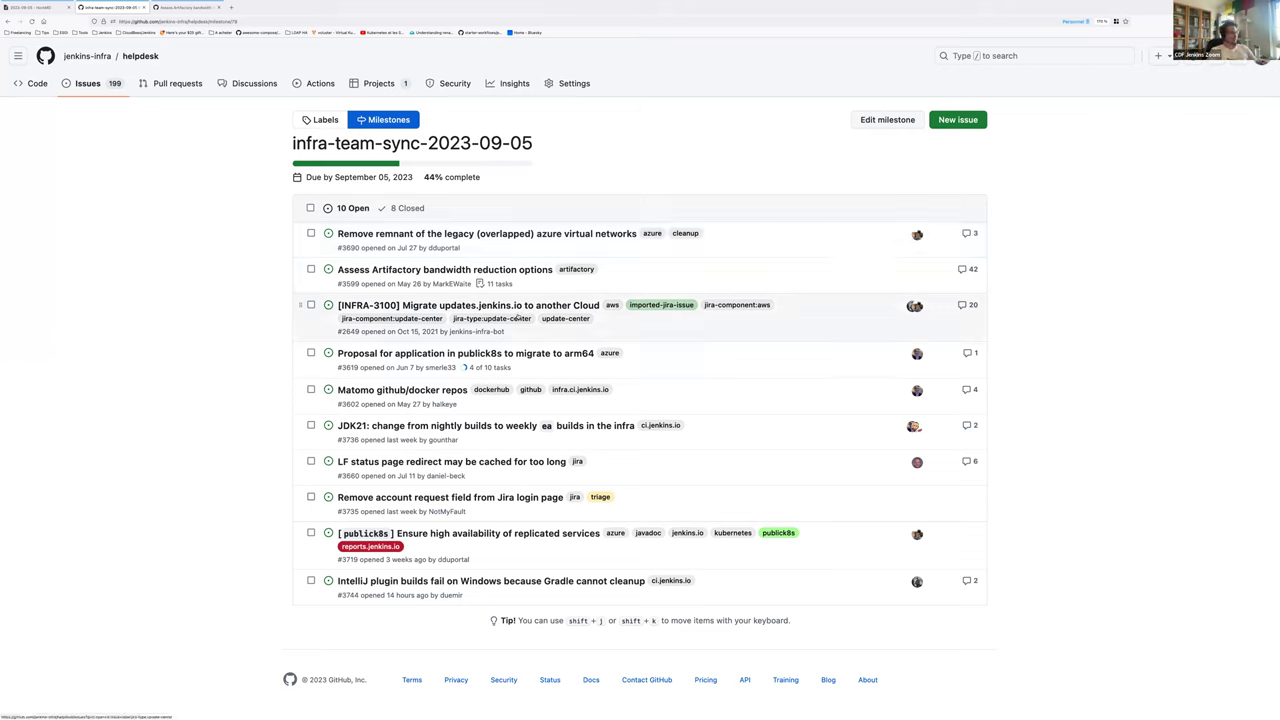
mouse_move(502, 313)
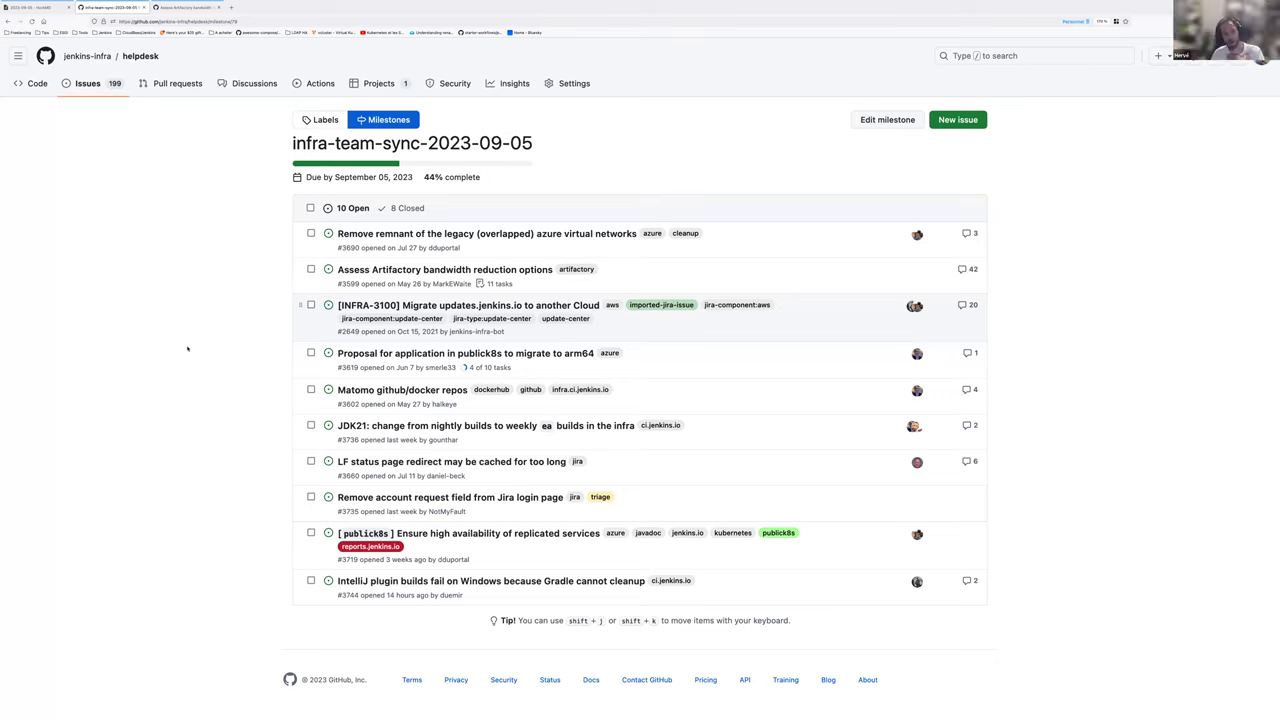
mouse_move(40, 10)
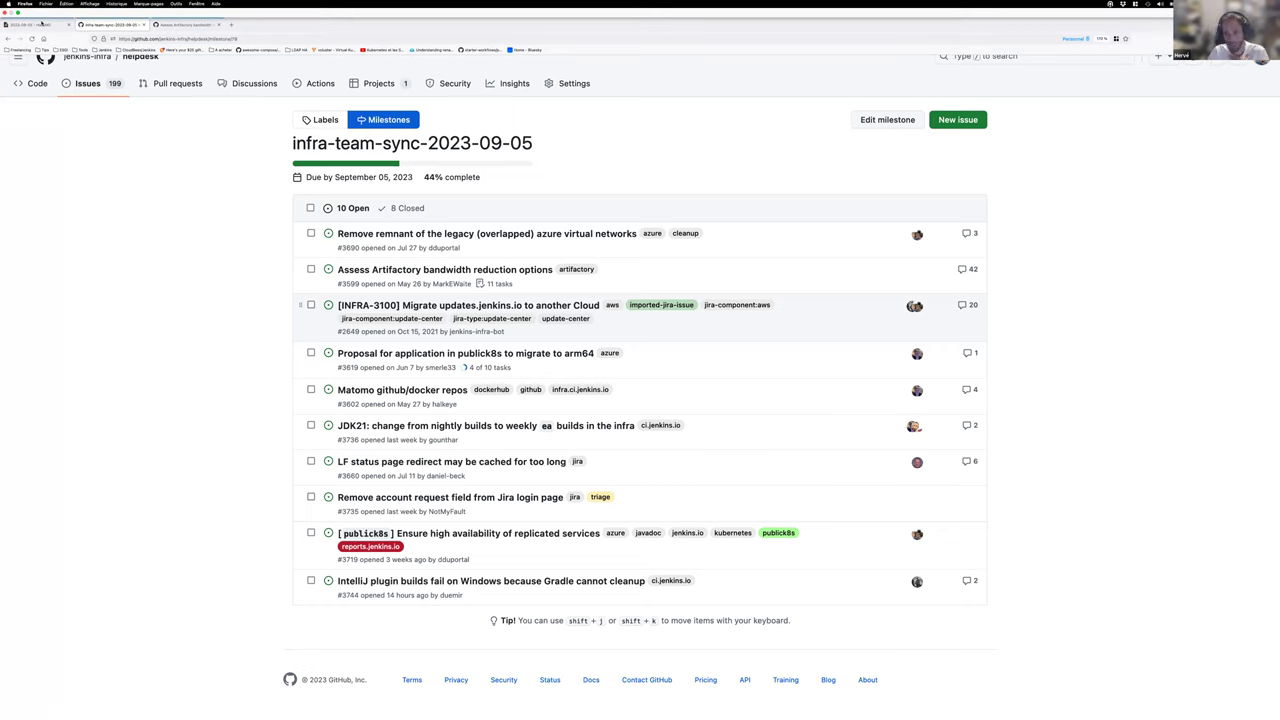
Return to the HackMD notes and add the sub-bullet "One last vnet to be removed by MS support" under the legacy azure virtual networks item
key("super+1")
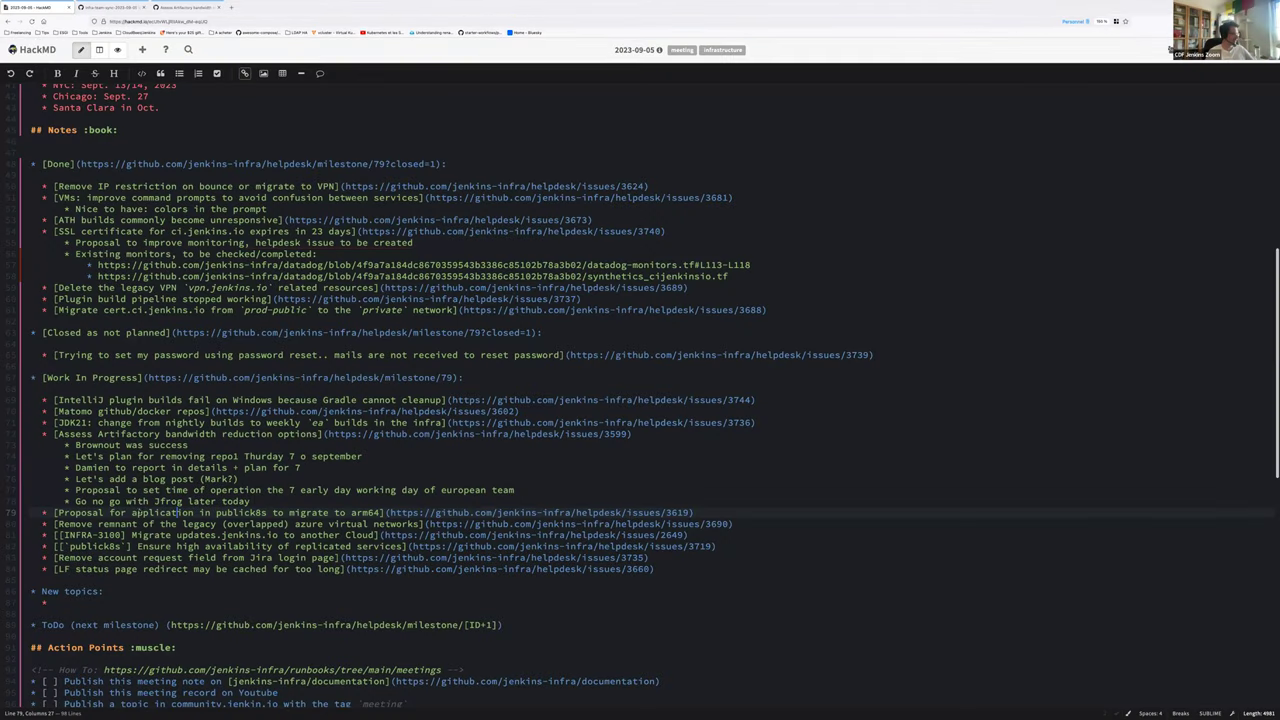
left_click(141, 524)
key("End")
key("Return")
key("Tab")
type("One lmast")
key("BackSpace")
key("BackSpace")
key("BackSpace")
key("BackSpace")
type("ast vnet")
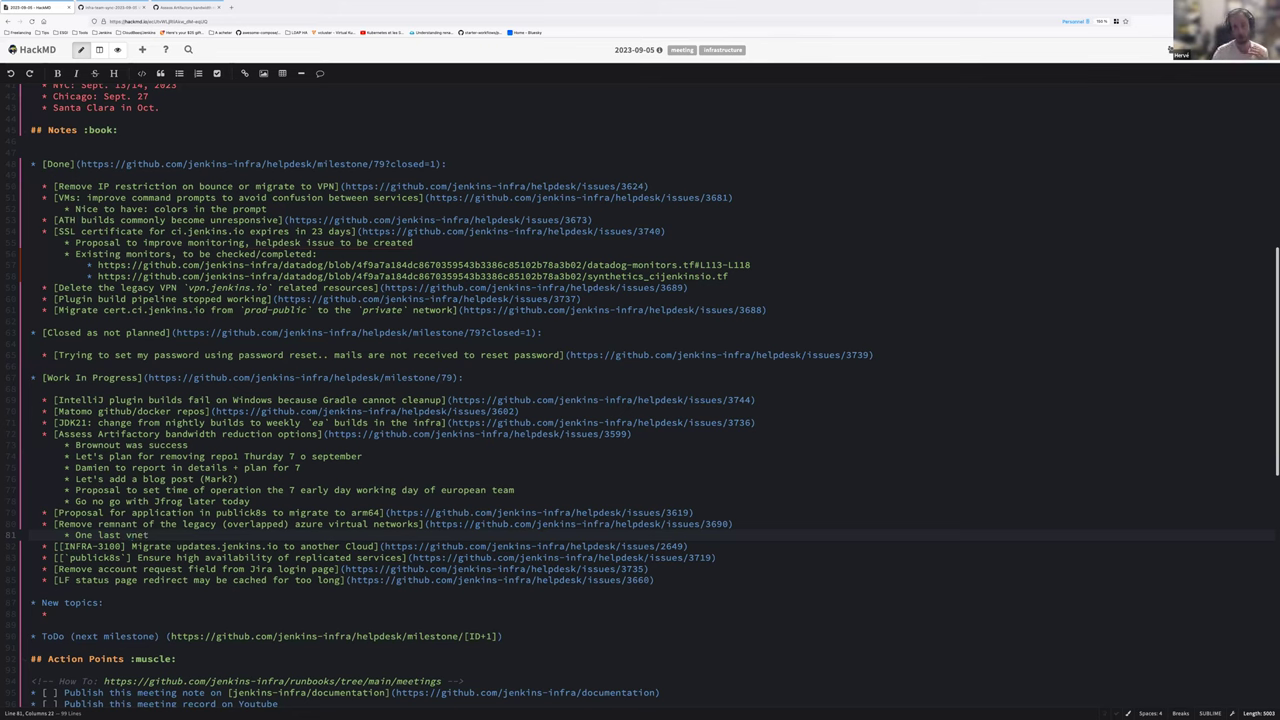
type(" to ")
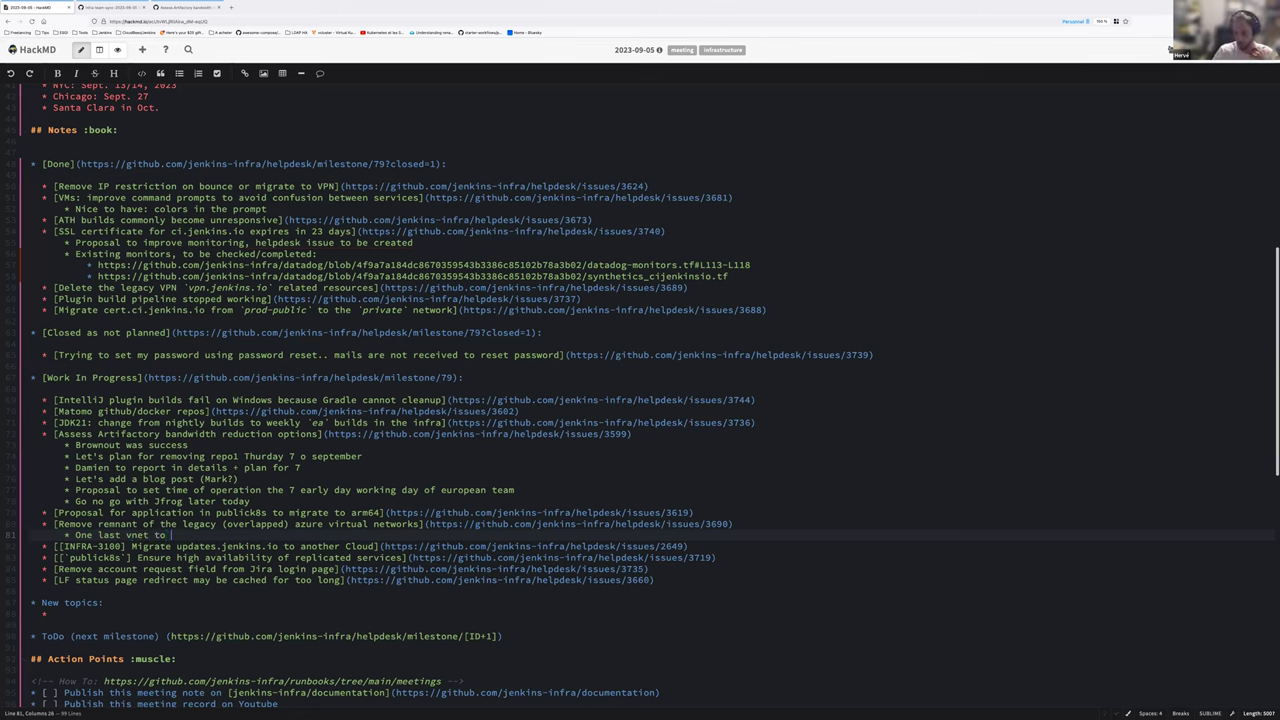
type("be removed by MS support")
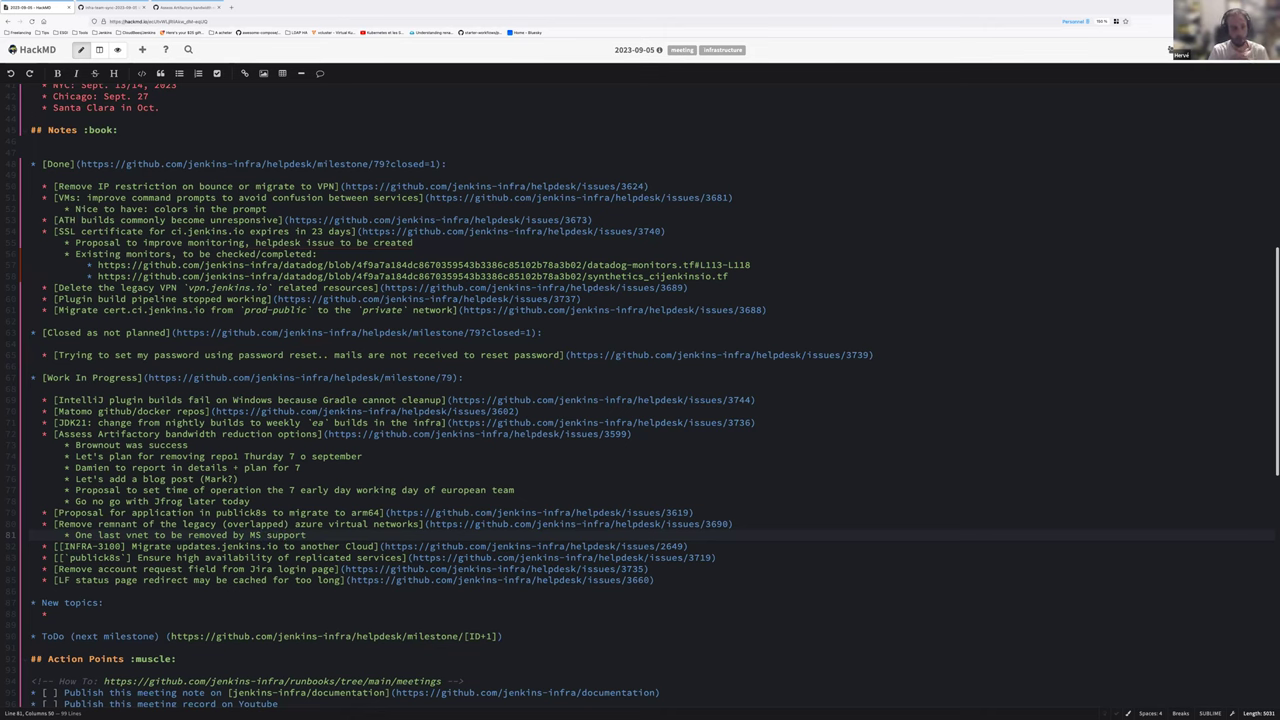
Add the sub-bullet "Success on using a local rsyncd and a remote HTTP in Cloudflare bucket" under the INFRA-3100 updates.jenkins.io migration item
left_click(689, 546)
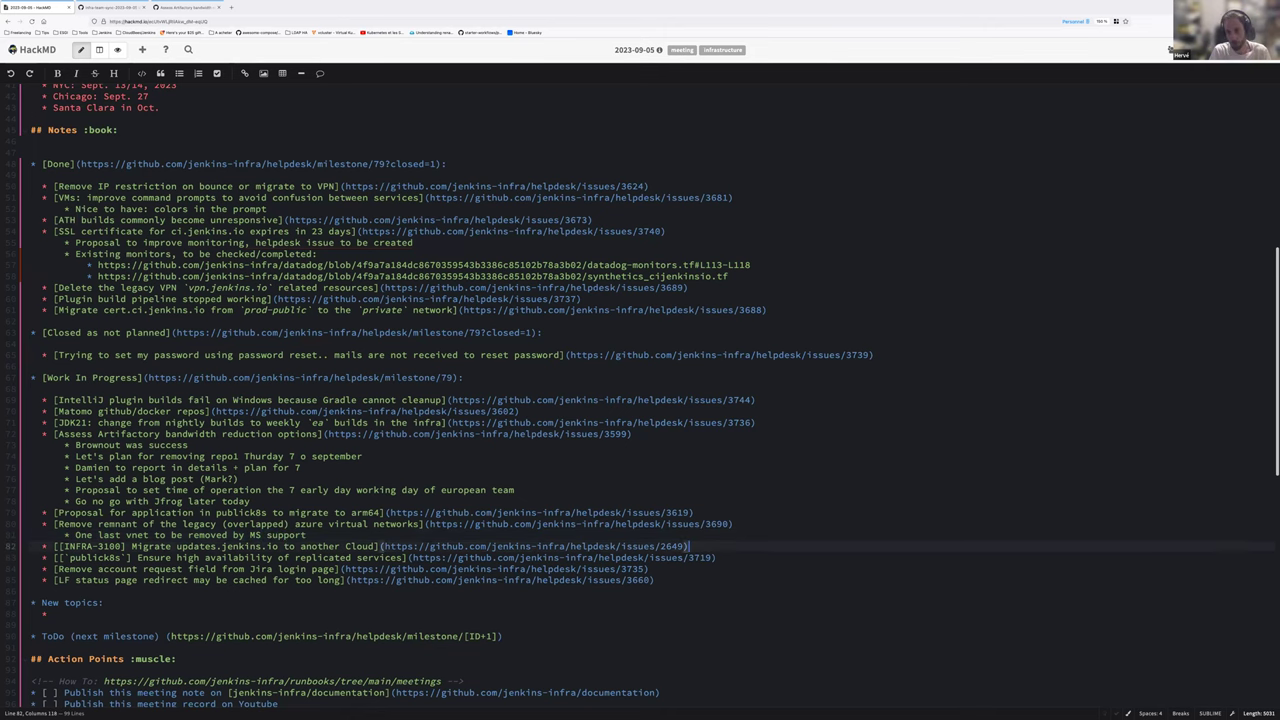
key("Return")
key("Tab")
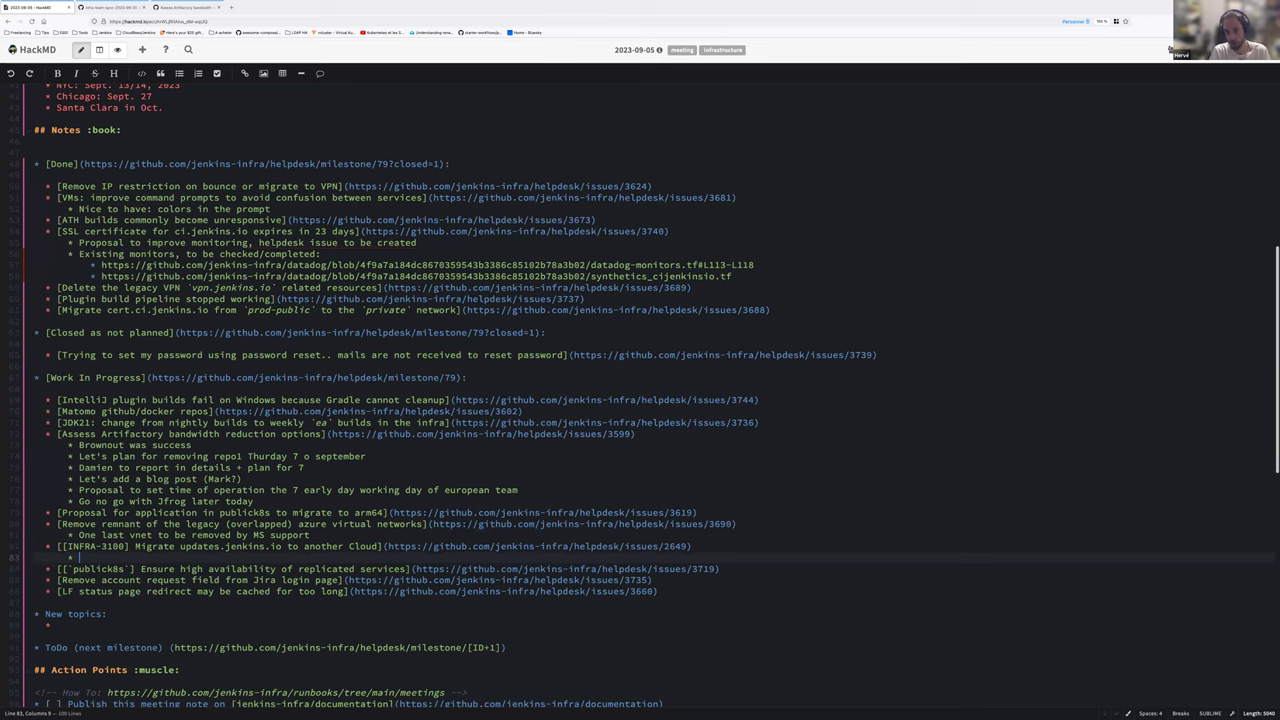
type("S")
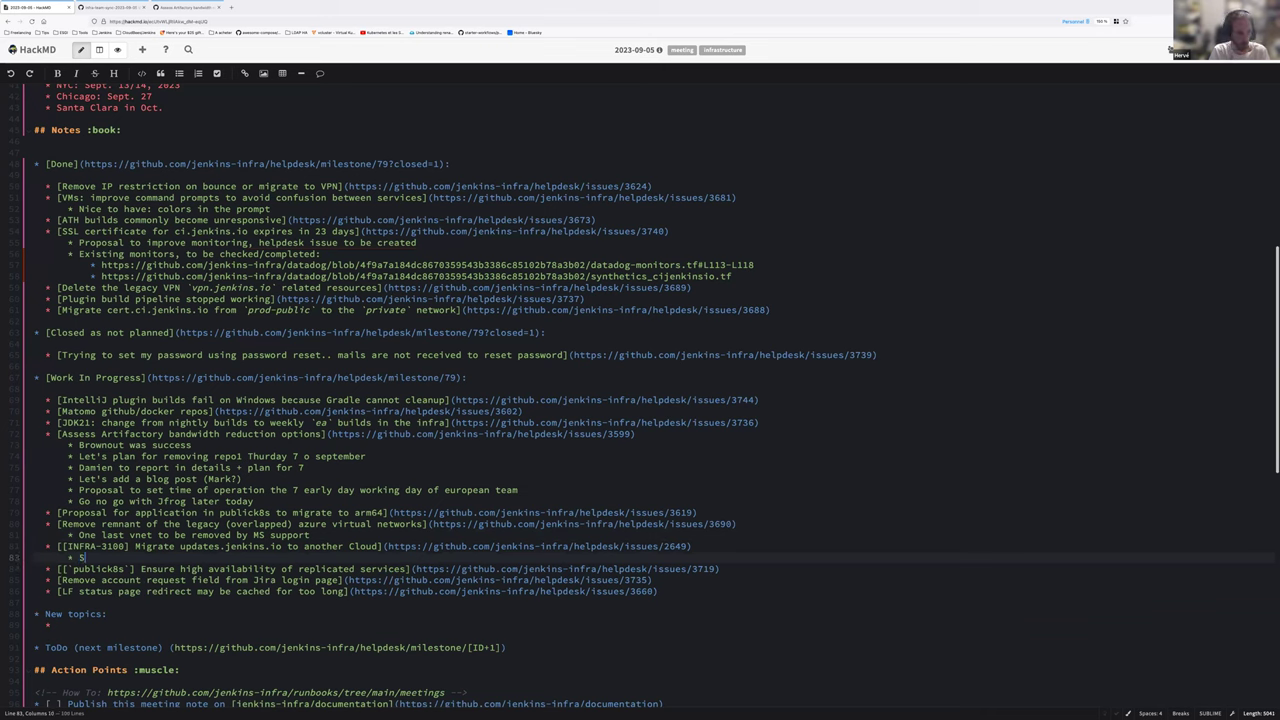
type("uccess on")
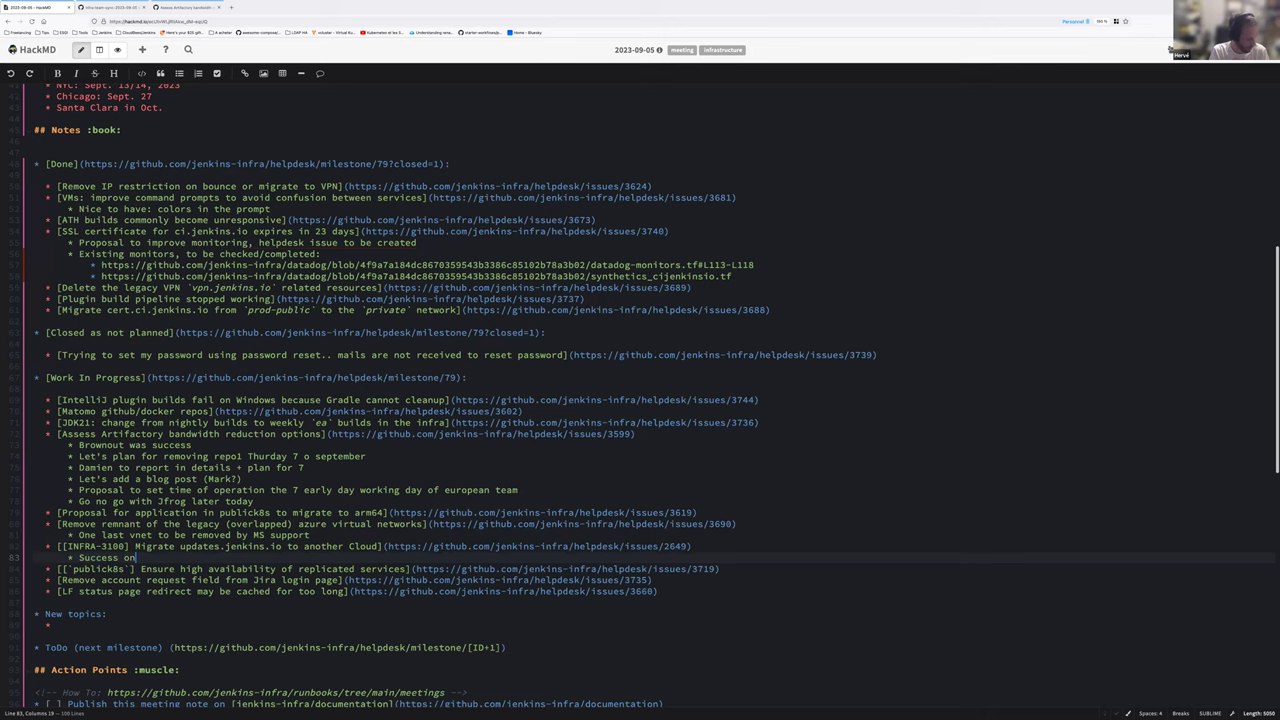
type(" using a local rsyncd")
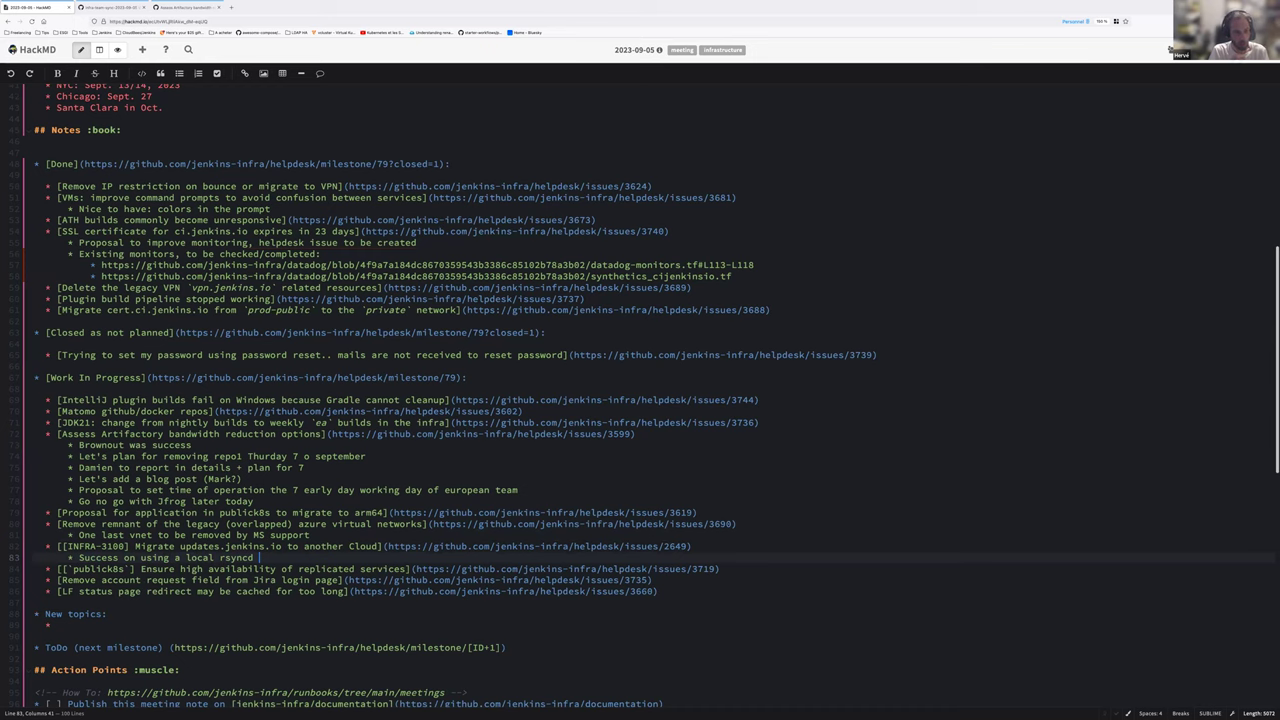
type(" with the reote")
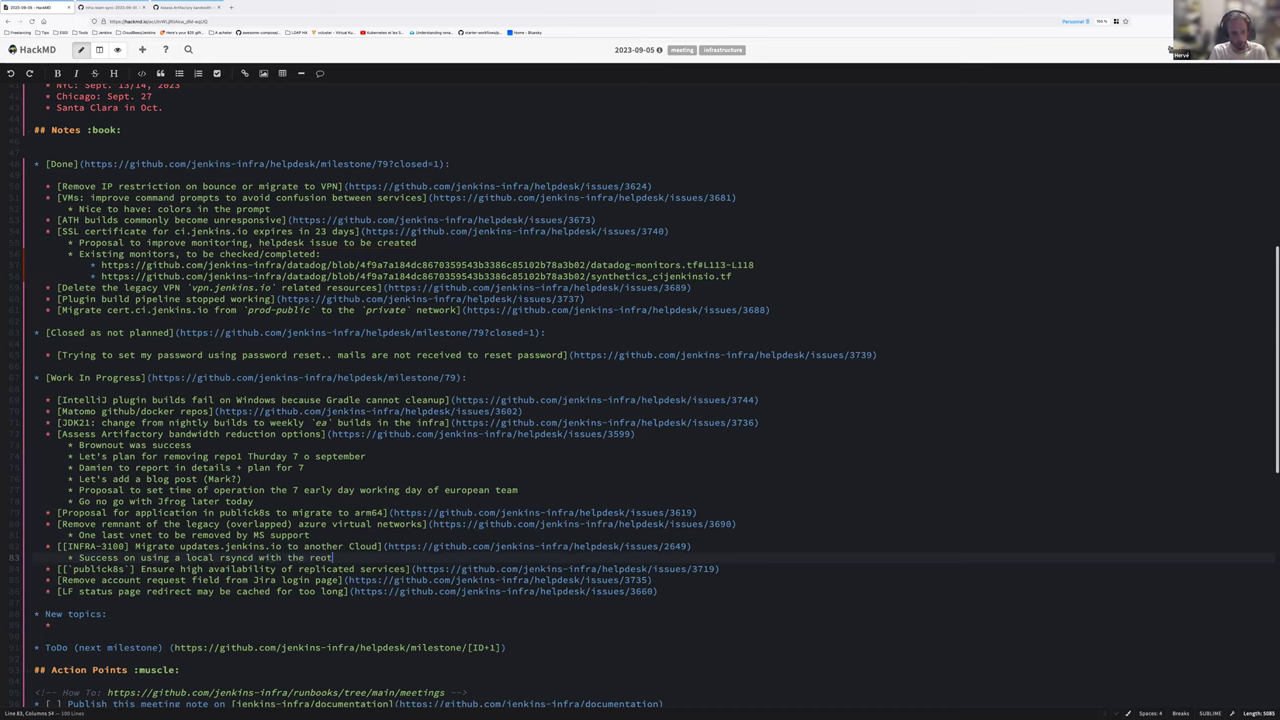
key("BackSpace")
key("BackSpace")
key("BackSpace")
type("mote")
key("BackSpace")
key("BackSpace")
key("BackSpace")
key("BackSpace")
type("and a")
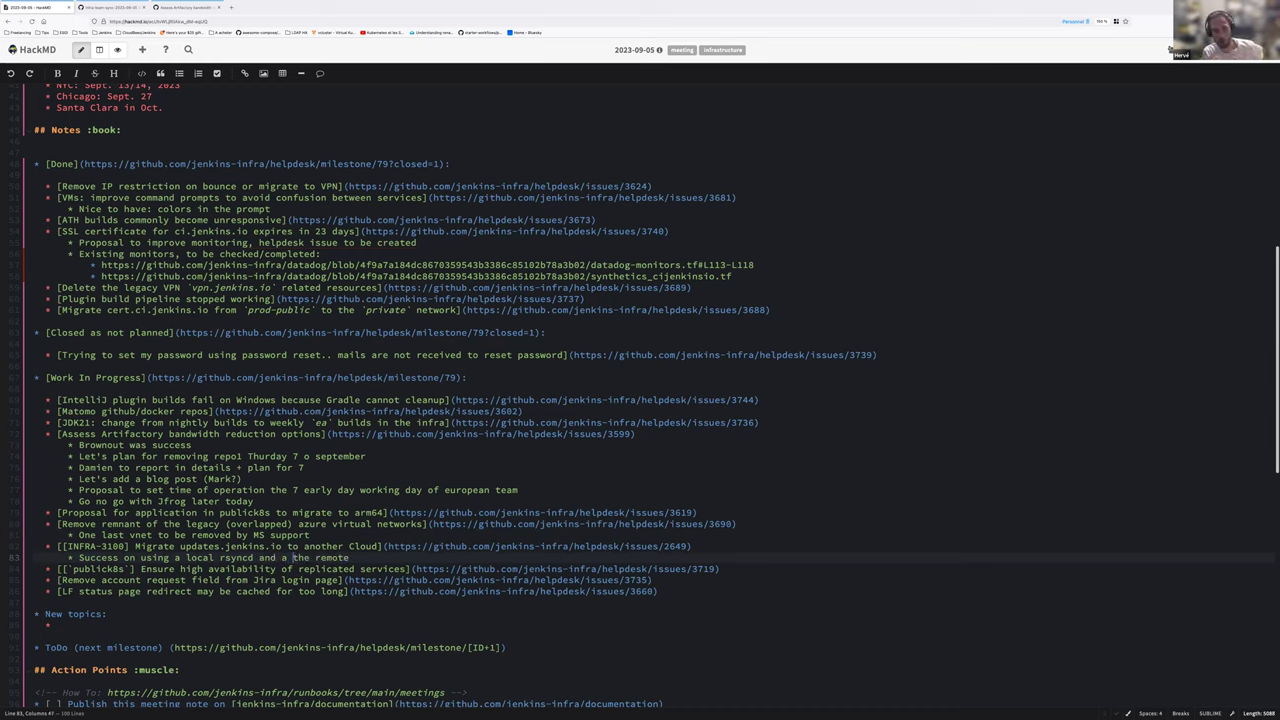
key("Delete")
key("Delete")
key("Delete")
key("Delete")
key("End")
type("HTTP in")
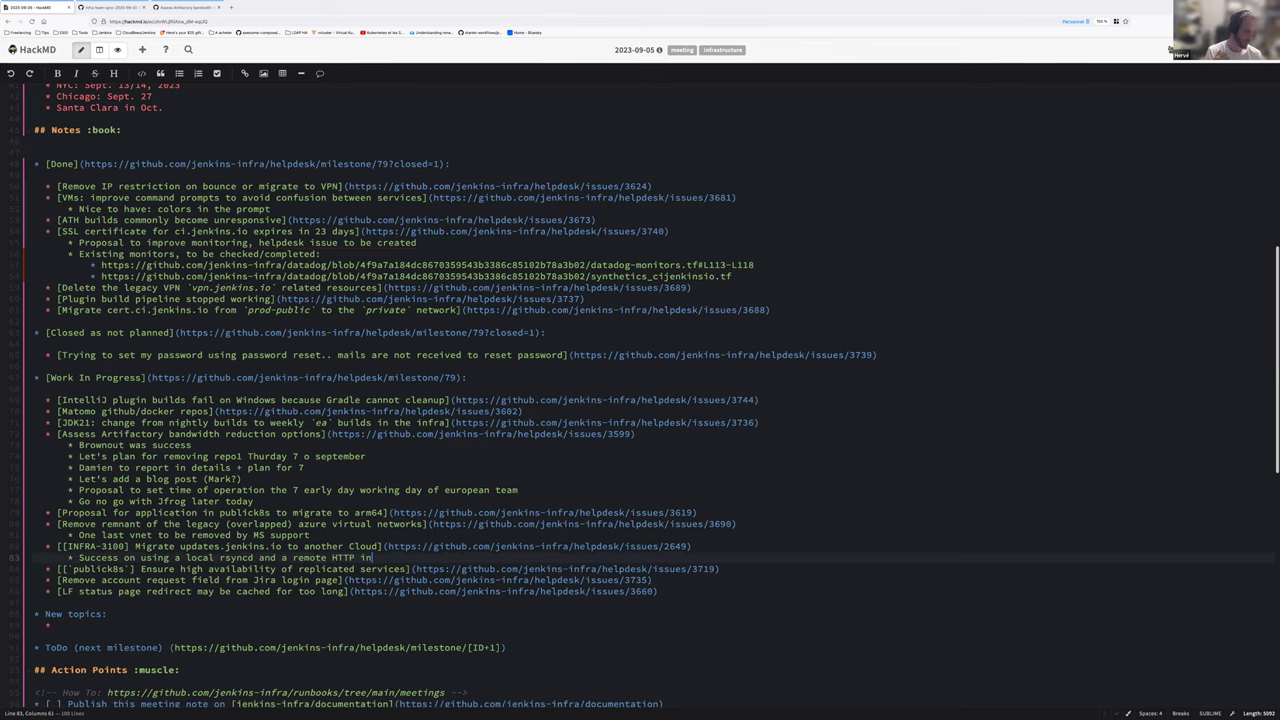
type(" Cloudflare bucket")
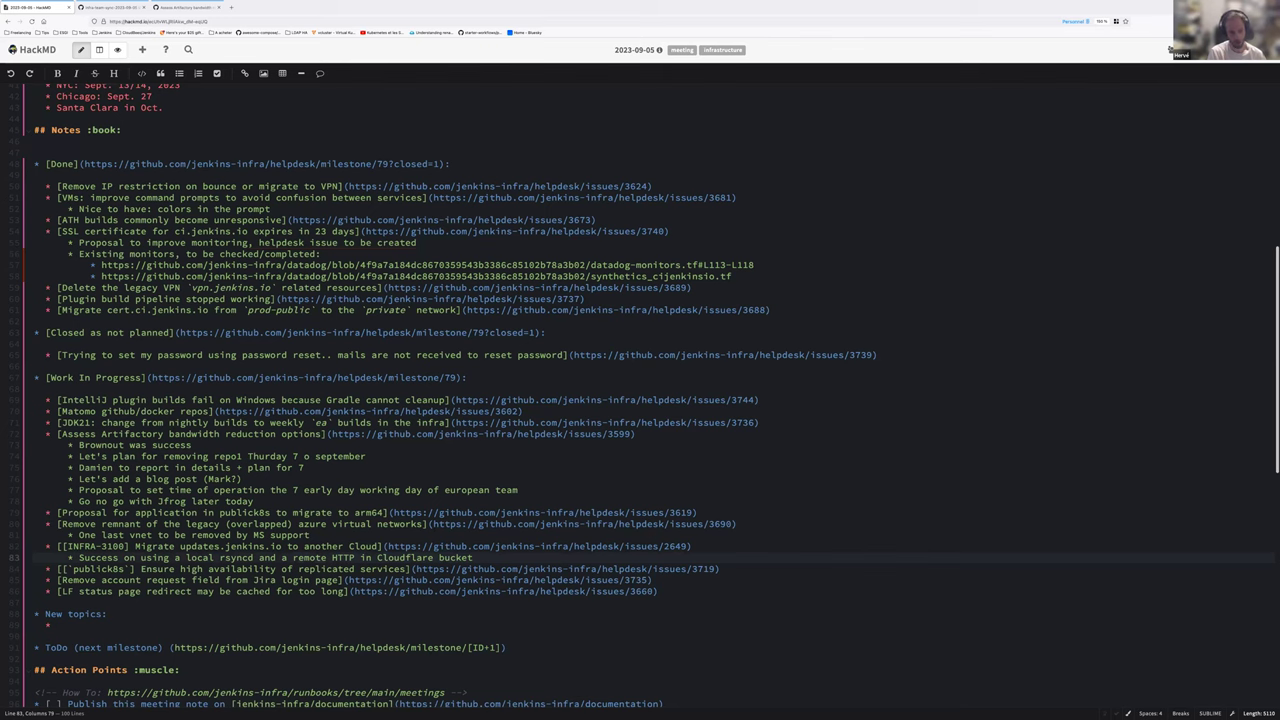
Nest the bullet "moved rsync to private in Azure AKS but can be public if we add other mirrors somewhere else" under the Cloudflare bucket note
key("Return")
key("Tab")
type("moved rsync to private in Azure AKS but can be public")
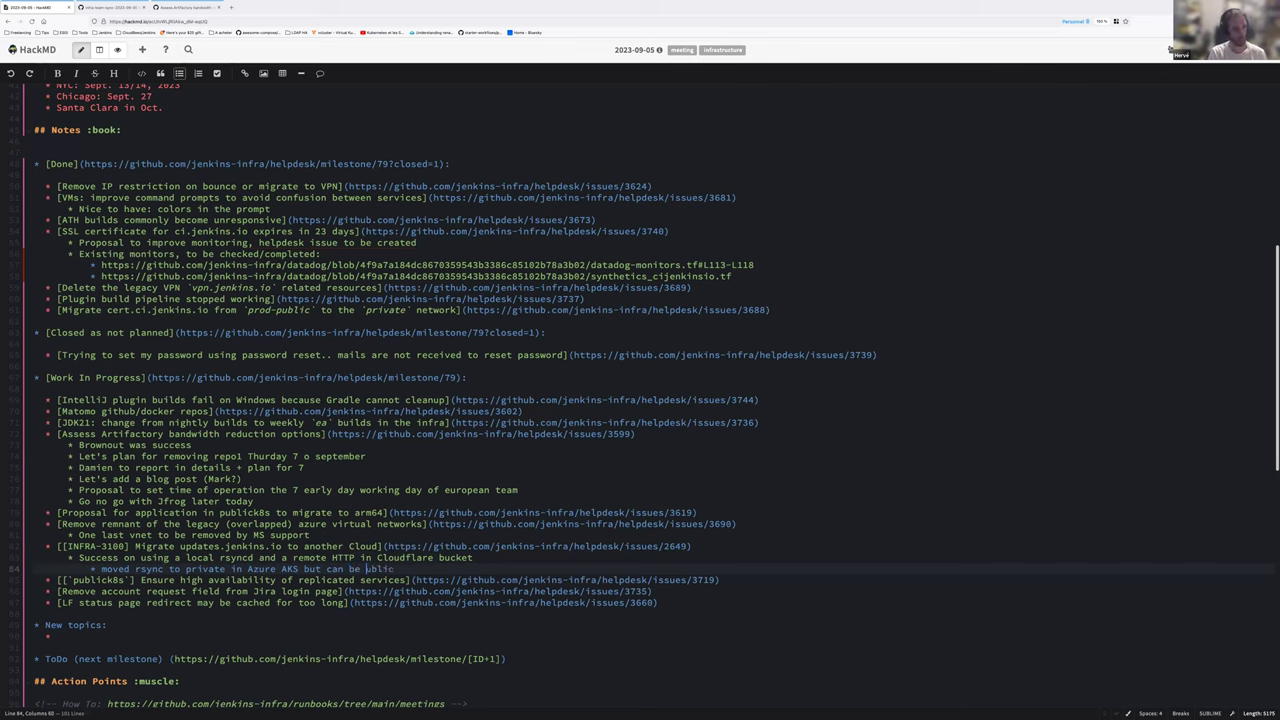
type(" if we a")
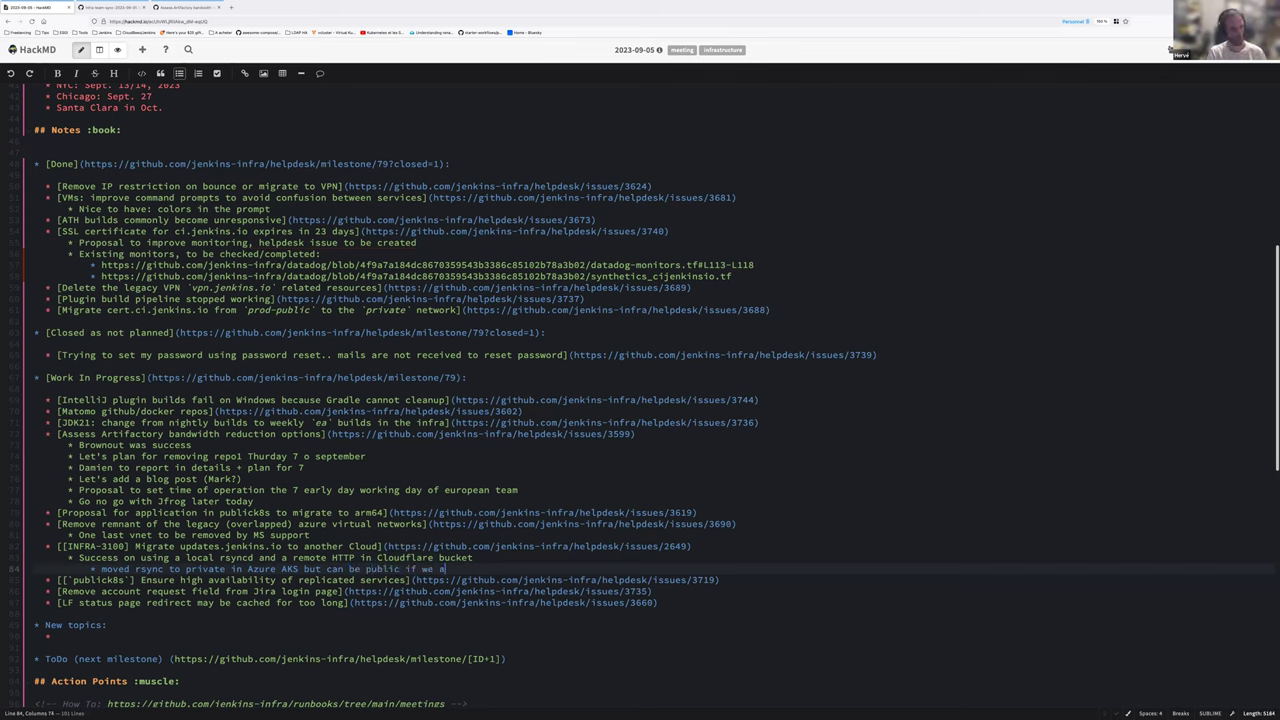
type("dd other mirrors (such")
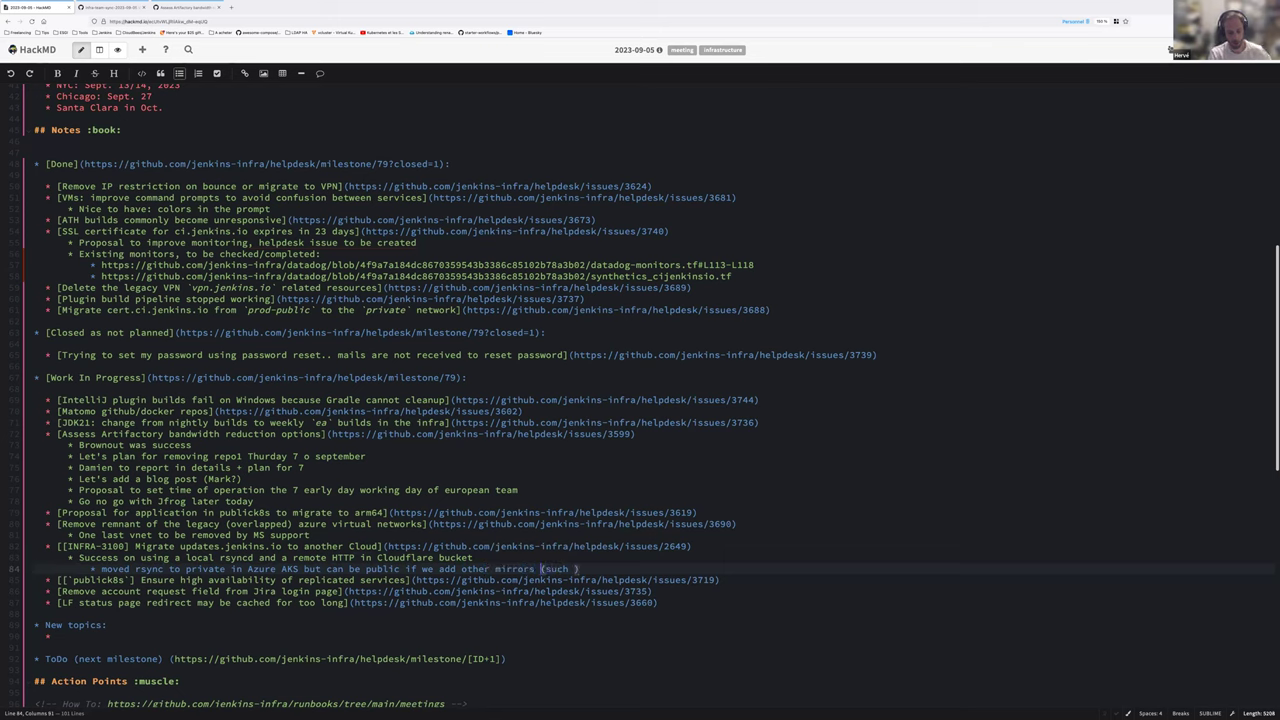
key("BackSpace")
key("BackSpace")
key("BackSpace")
key("BackSpace")
key("BackSpace")
key("BackSpace")
type("somewhere else")
Add the INFRA-3100 sub-bullet "Rsync container image is updated (wip) to harden it", one level back out
key("Return")
key("shift+Tab")
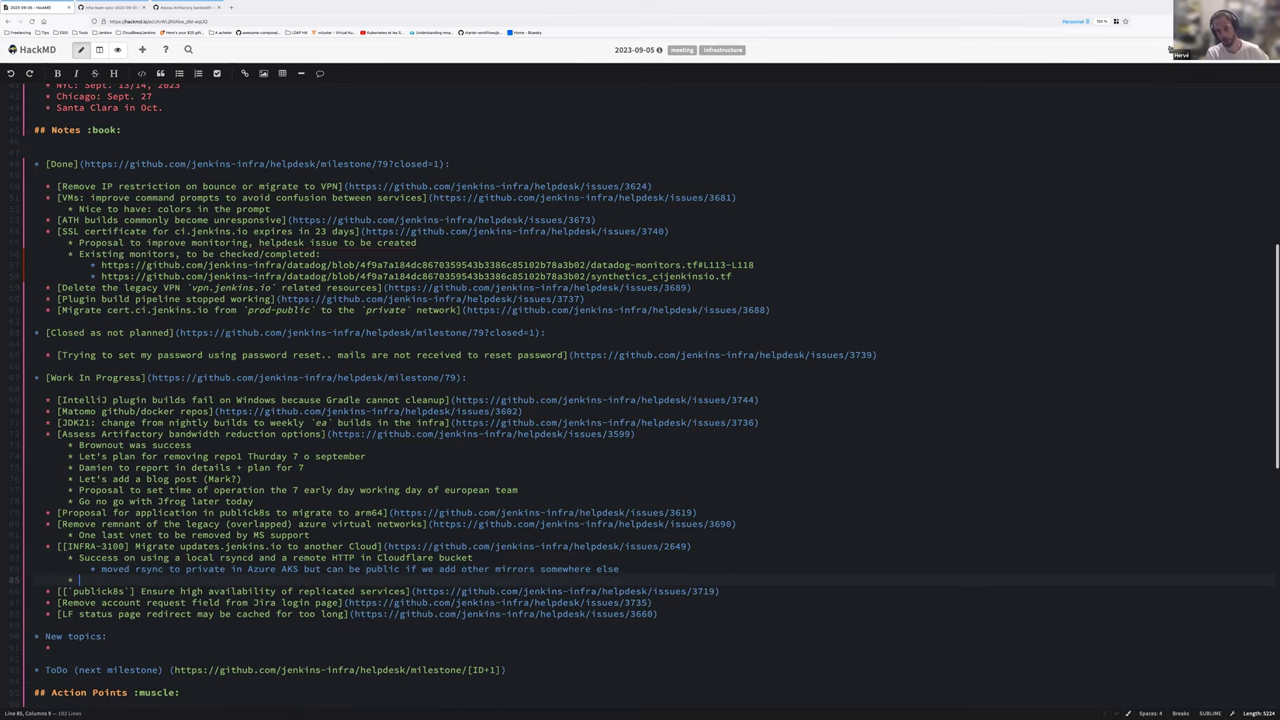
type("Rsync container image is updated ")
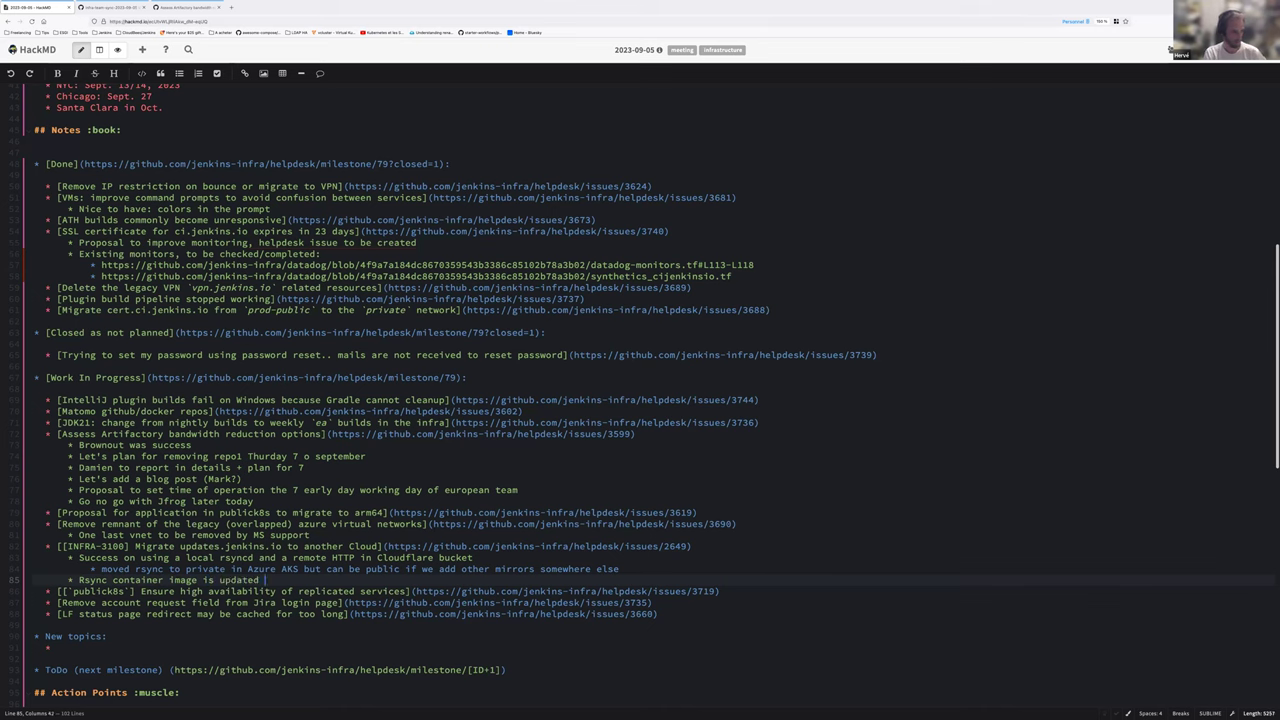
type("(wip) to har")
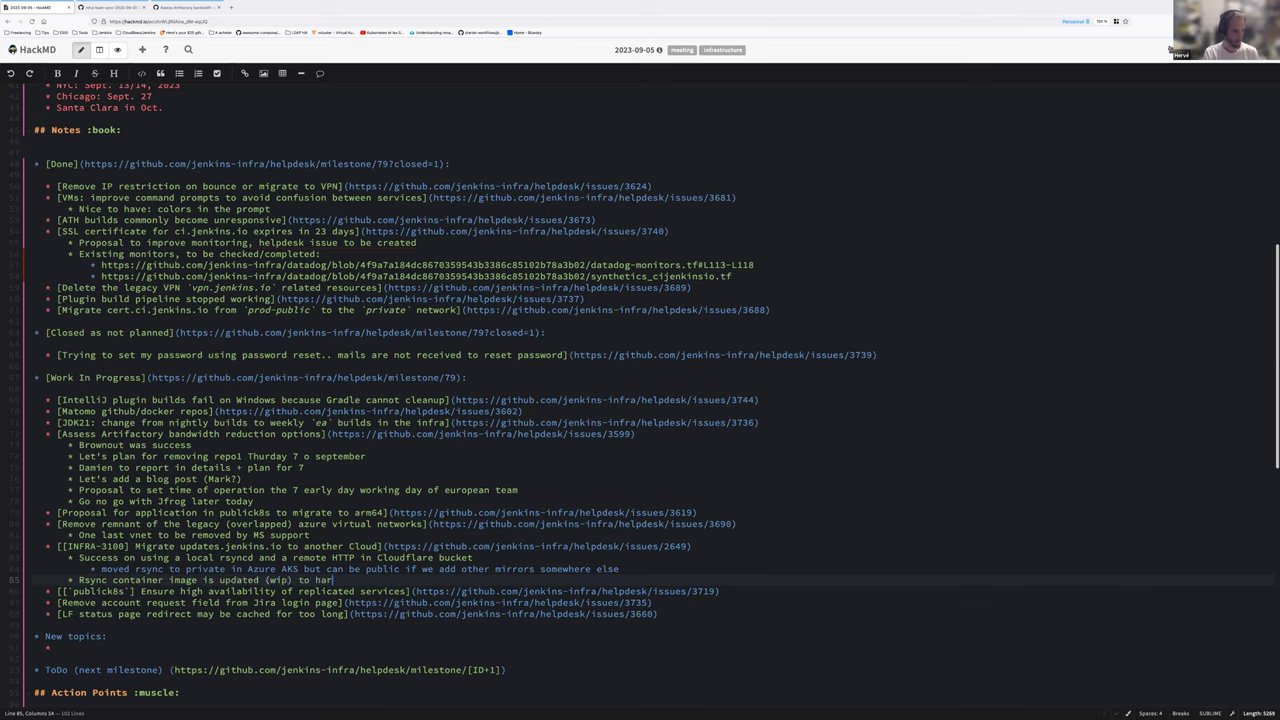
type("den it")
Add the INFRA-3100 sub-bullet "WiP on splitting the current helm chart into 3 parts (mirrorbit, httpd server and rsync) to allows different deployment topologies"
key("Return")
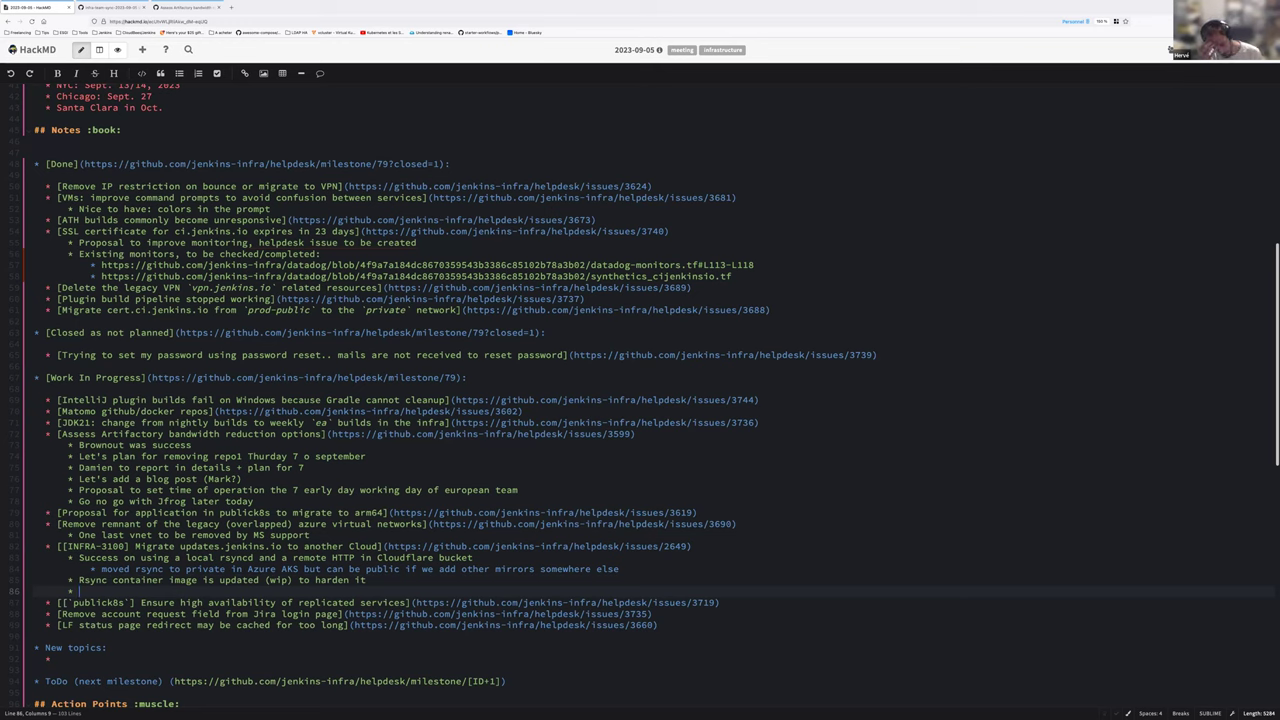
type("WiP on split")
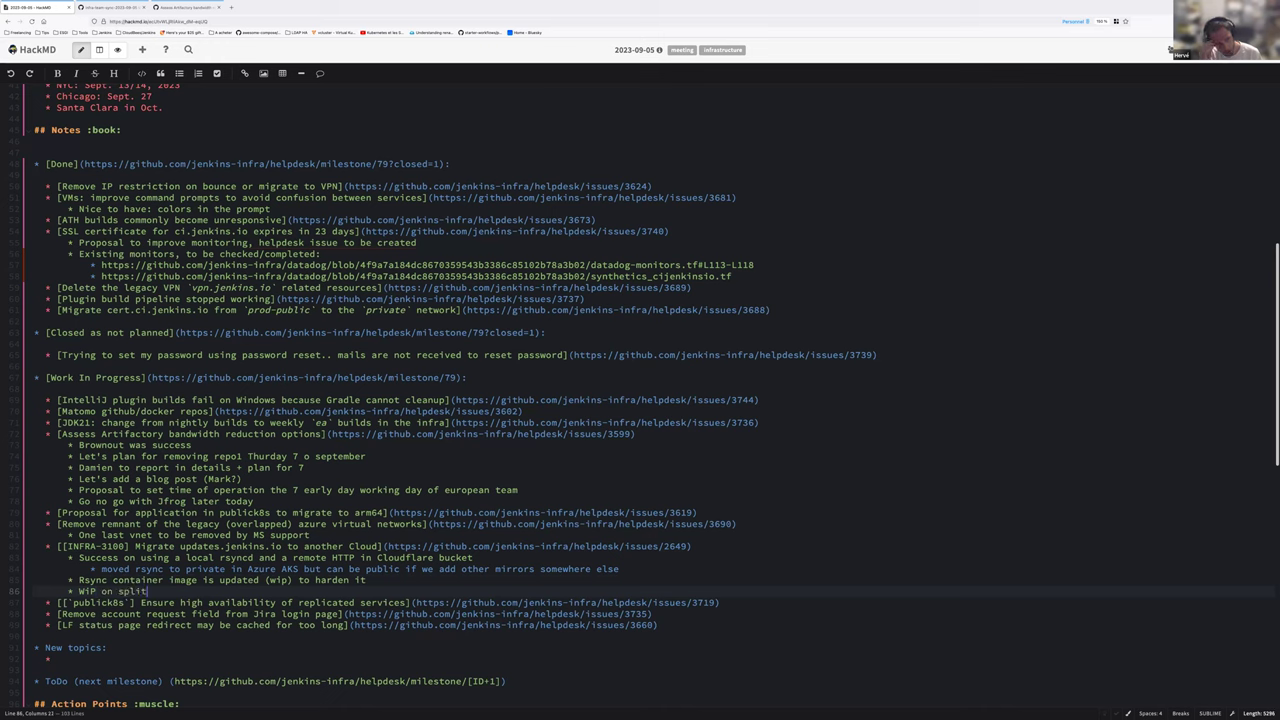
type("ting the curren")
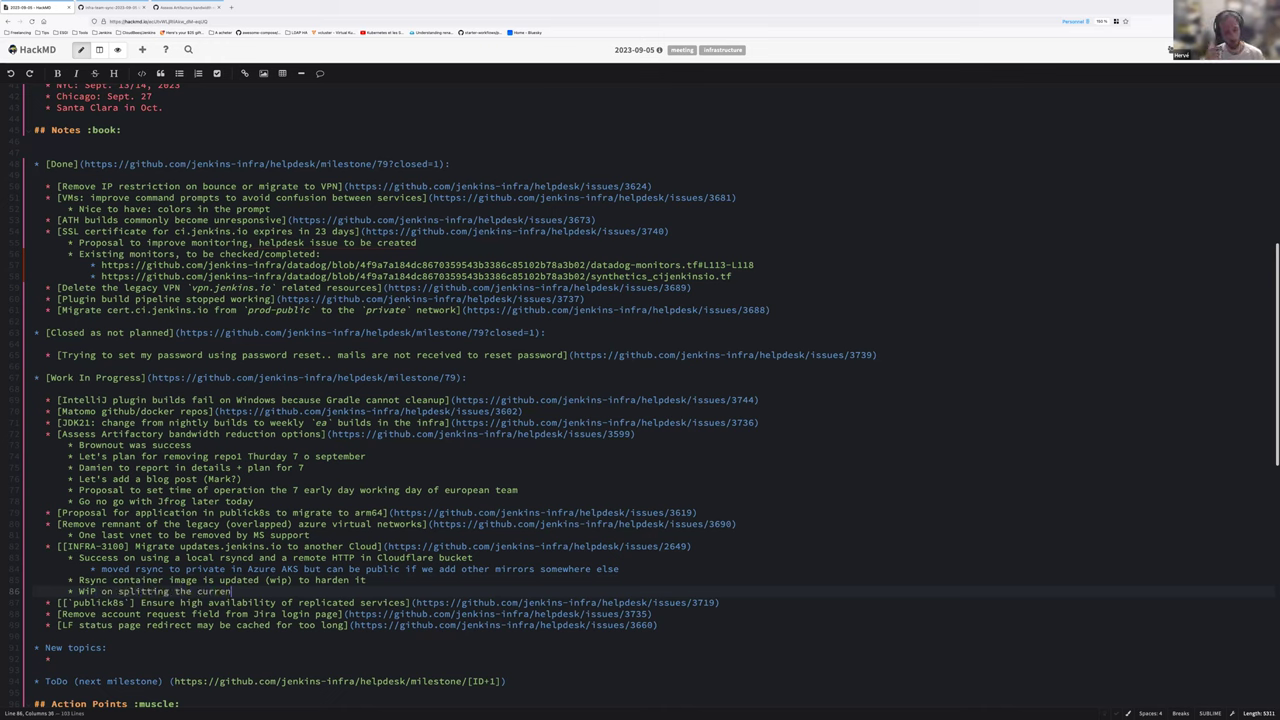
type("t helm chart")
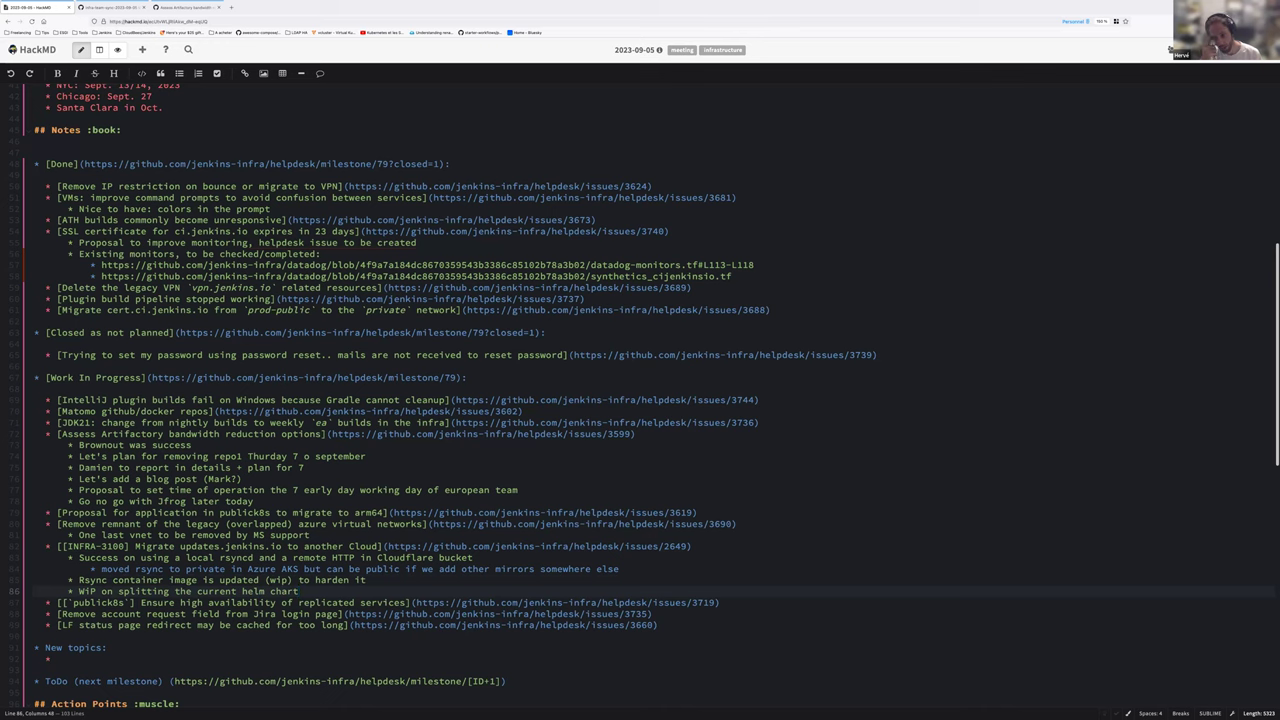
type(" into 3 ")
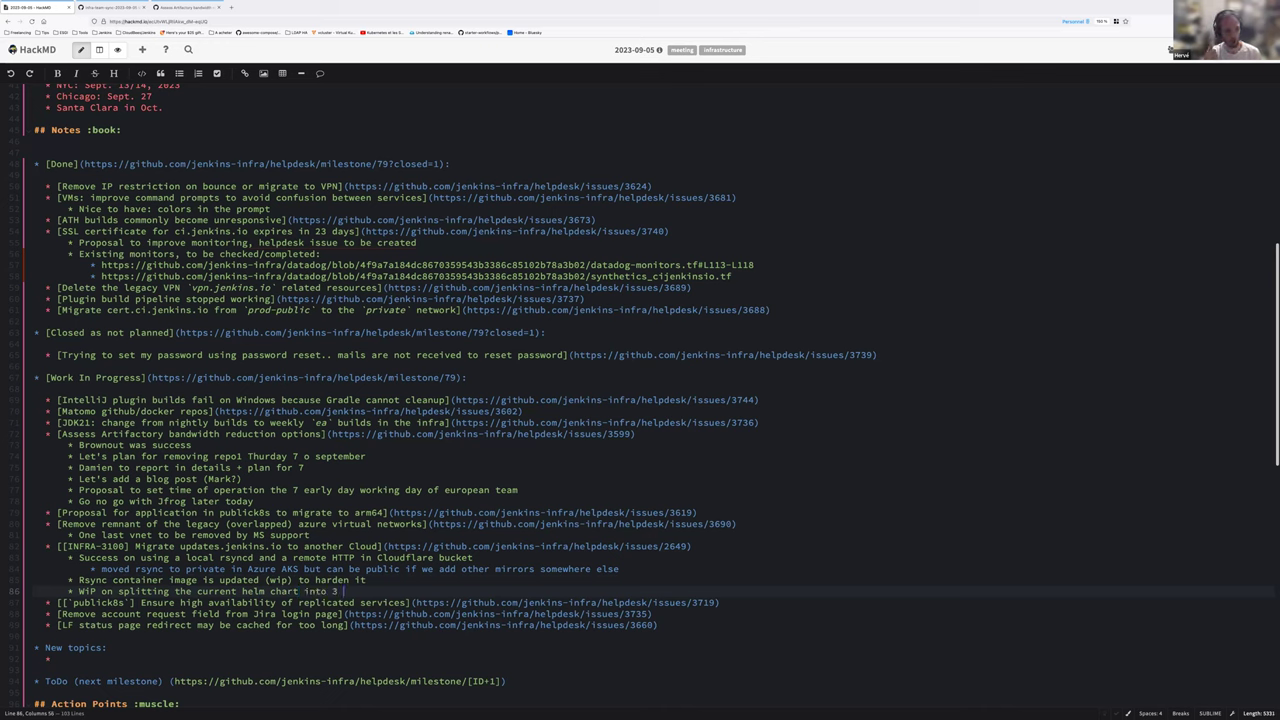
type("parts (mirrorbit, httpd server and rsync) t")
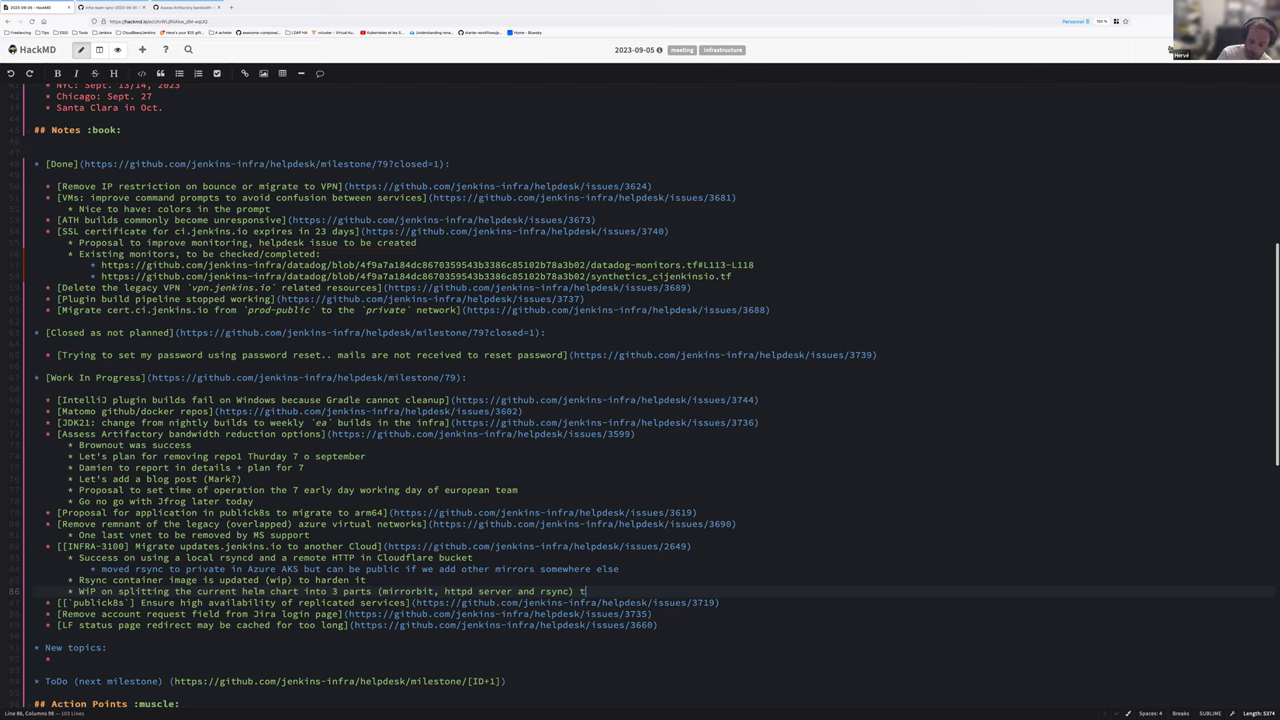
type("o allows diff")
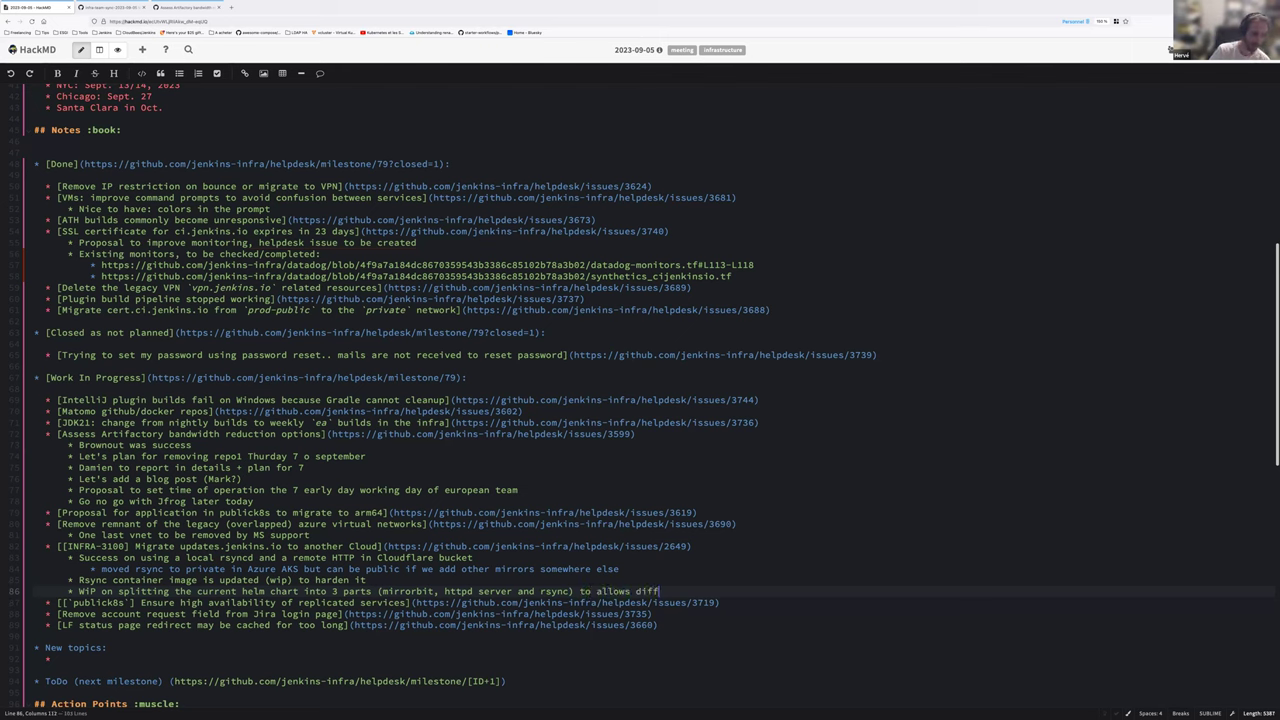
type("erent deployment topologies")
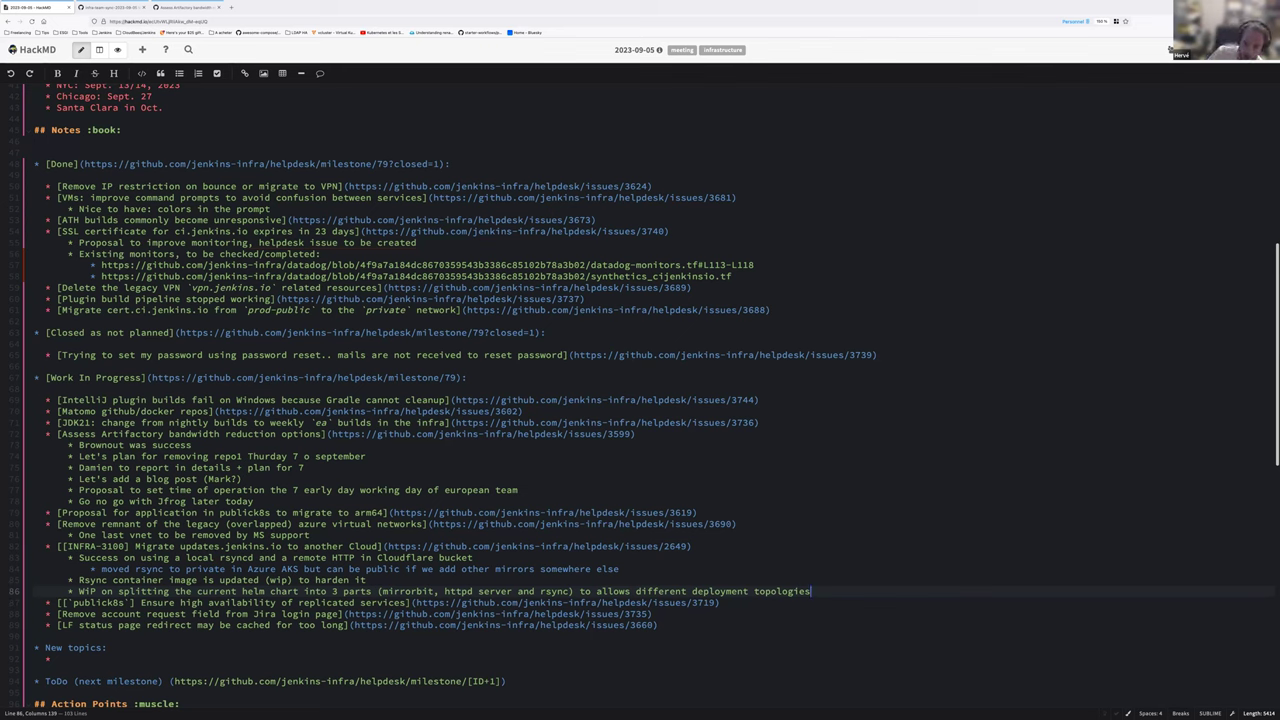
Nest the bullet '3 subcharts + a "parent" helm' under the helm chart splitting note
key("Return")
key("Tab")
type("A")
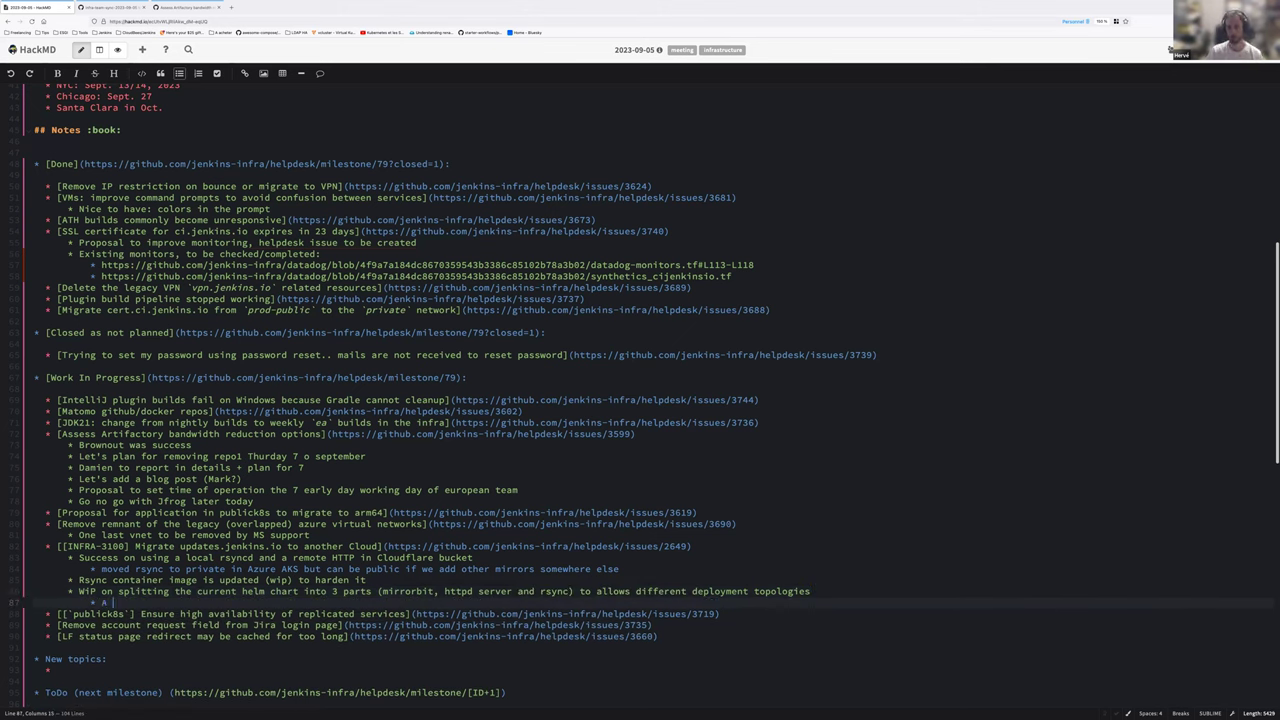
type("3 subcharts +a \"parent\" helm")
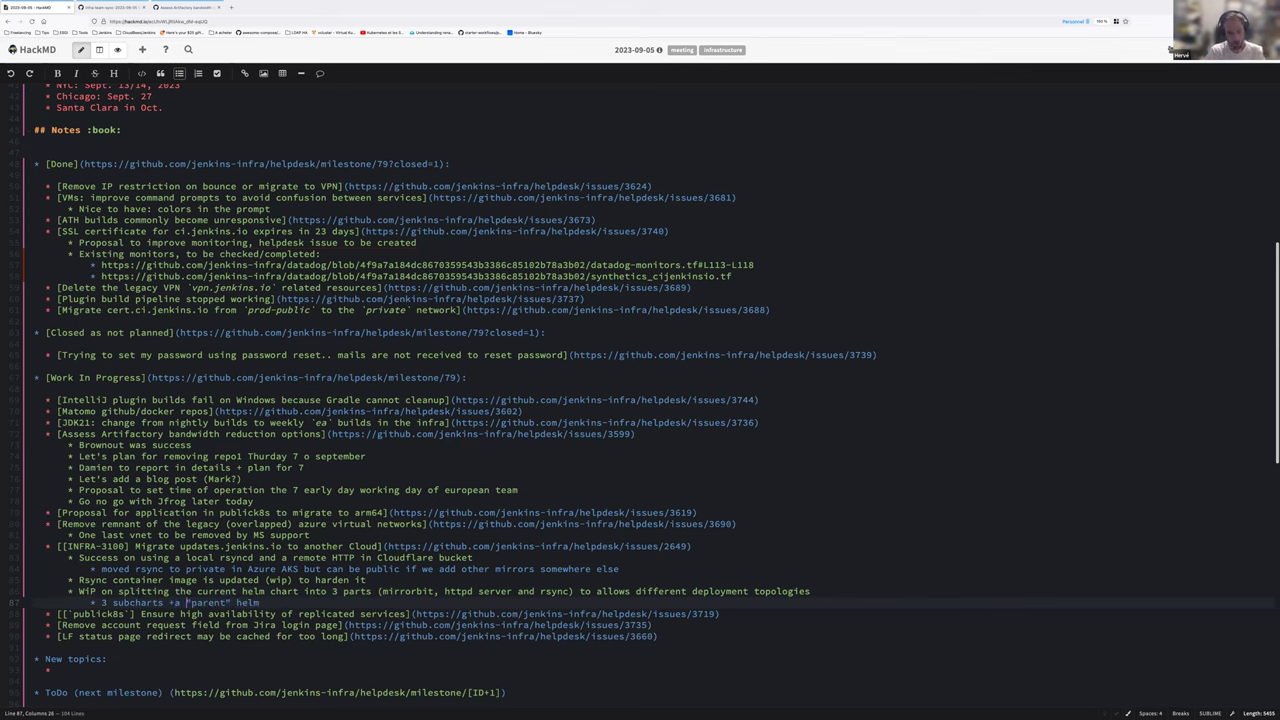
key("Left")
key("Left")
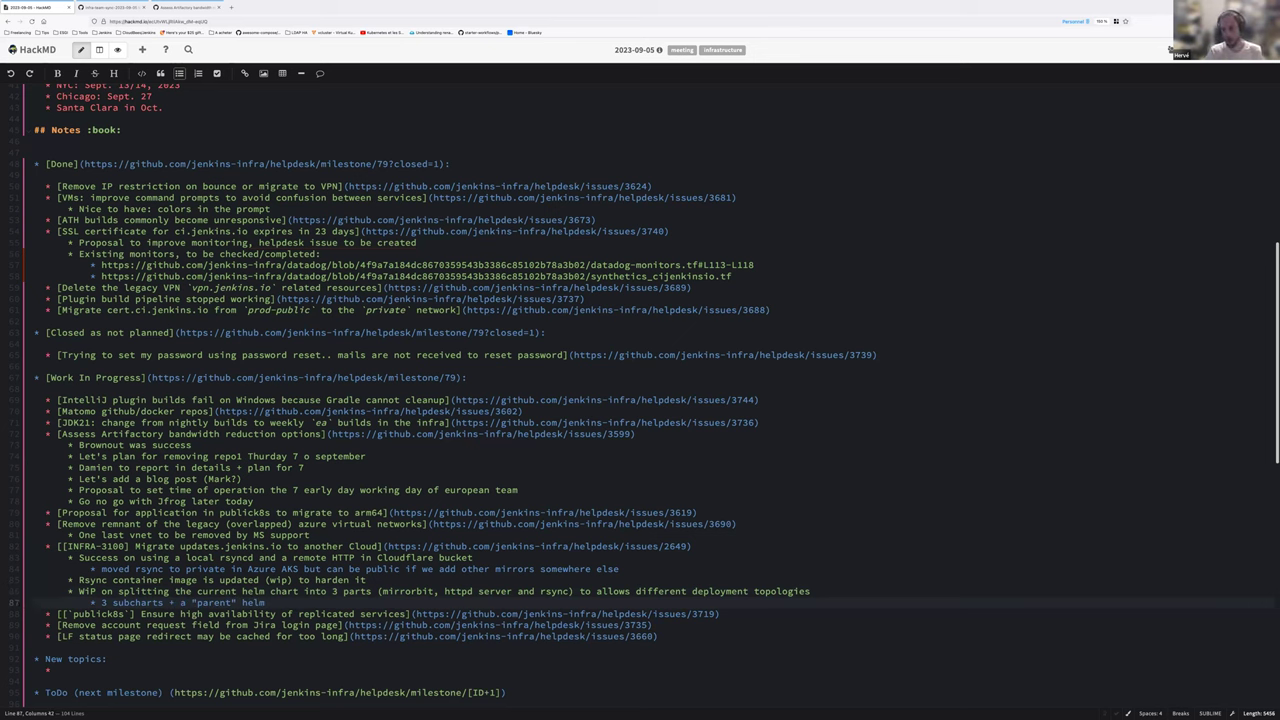
key("Return")
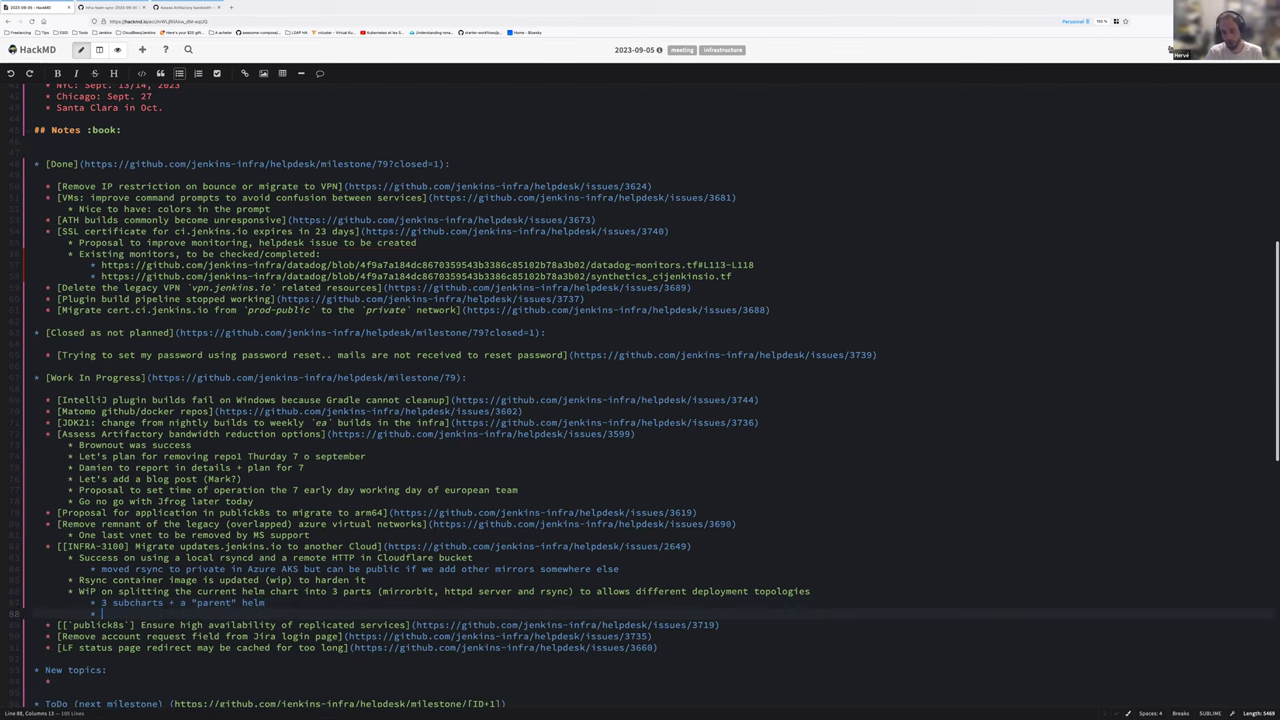
type("Reason:")
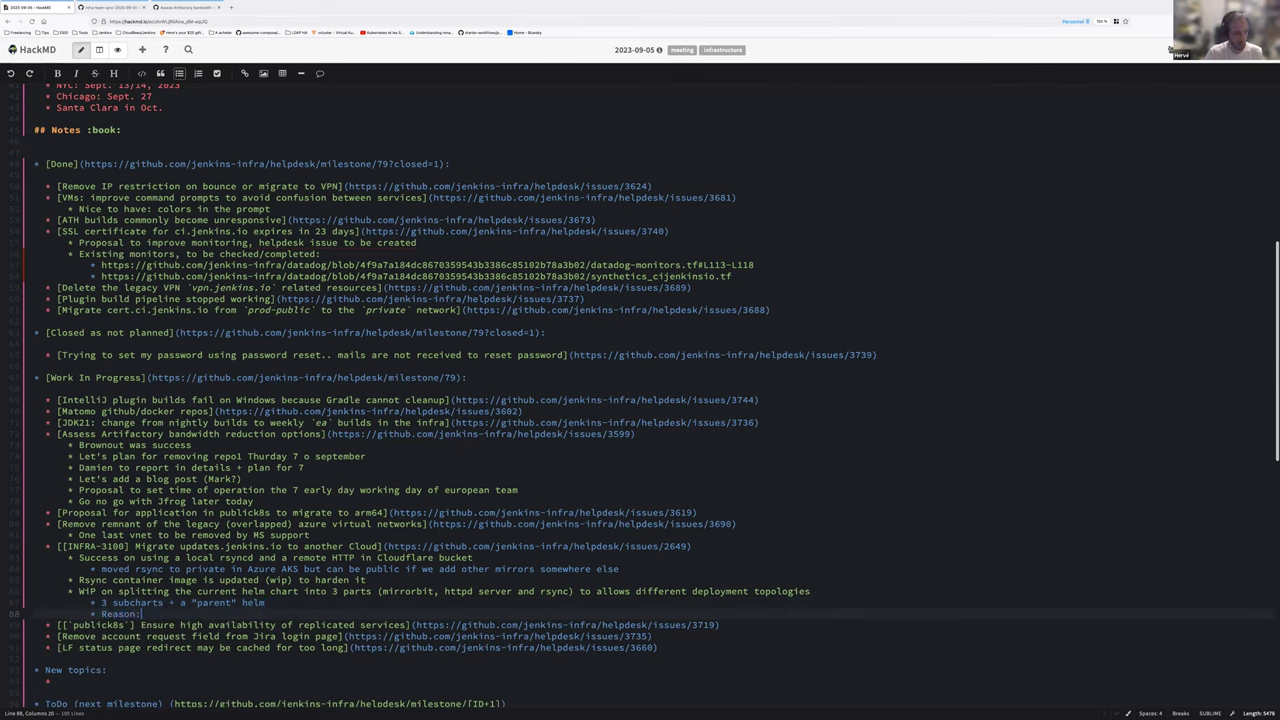
key("BackSpace")
key("BackSpace")
key("BackSpace")
key("BackSpace")
key("BackSpace")
key("BackSpace")
key("BackSpace")
key("BackSpace")
key("BackSpace")
key("BackSpace")
key("BackSpace")
key("BackSpace")
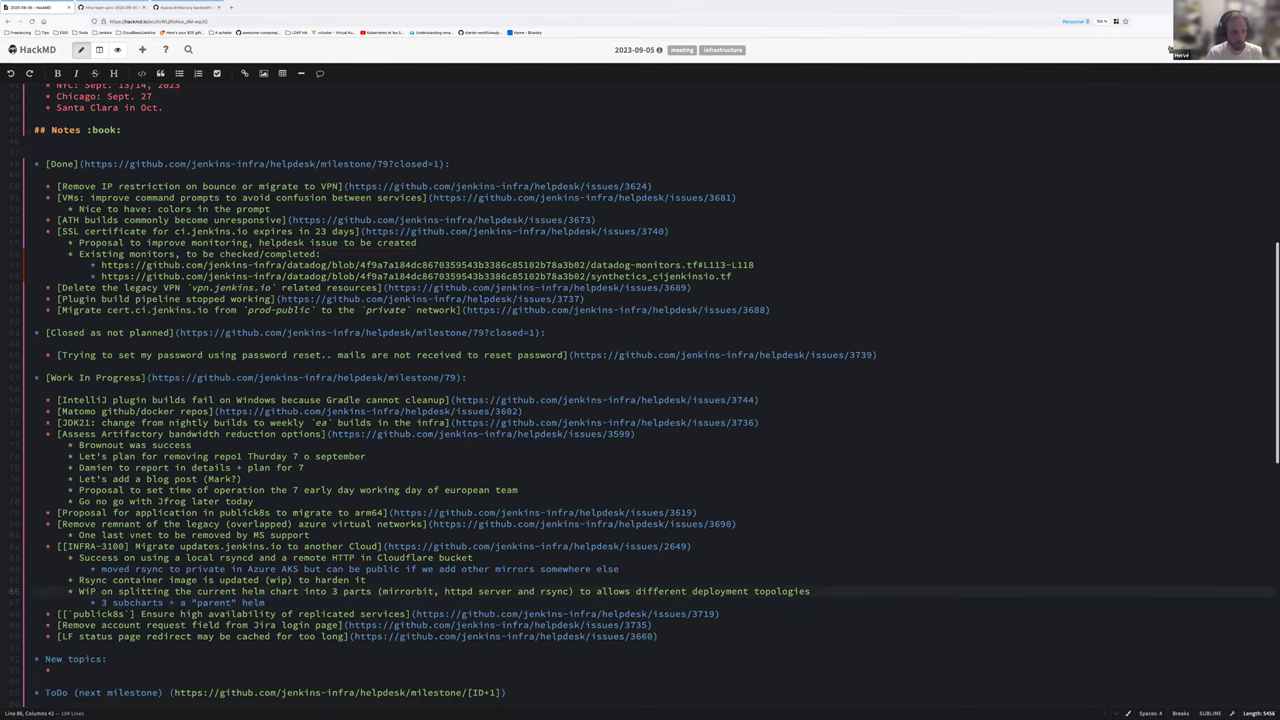
key("Down")
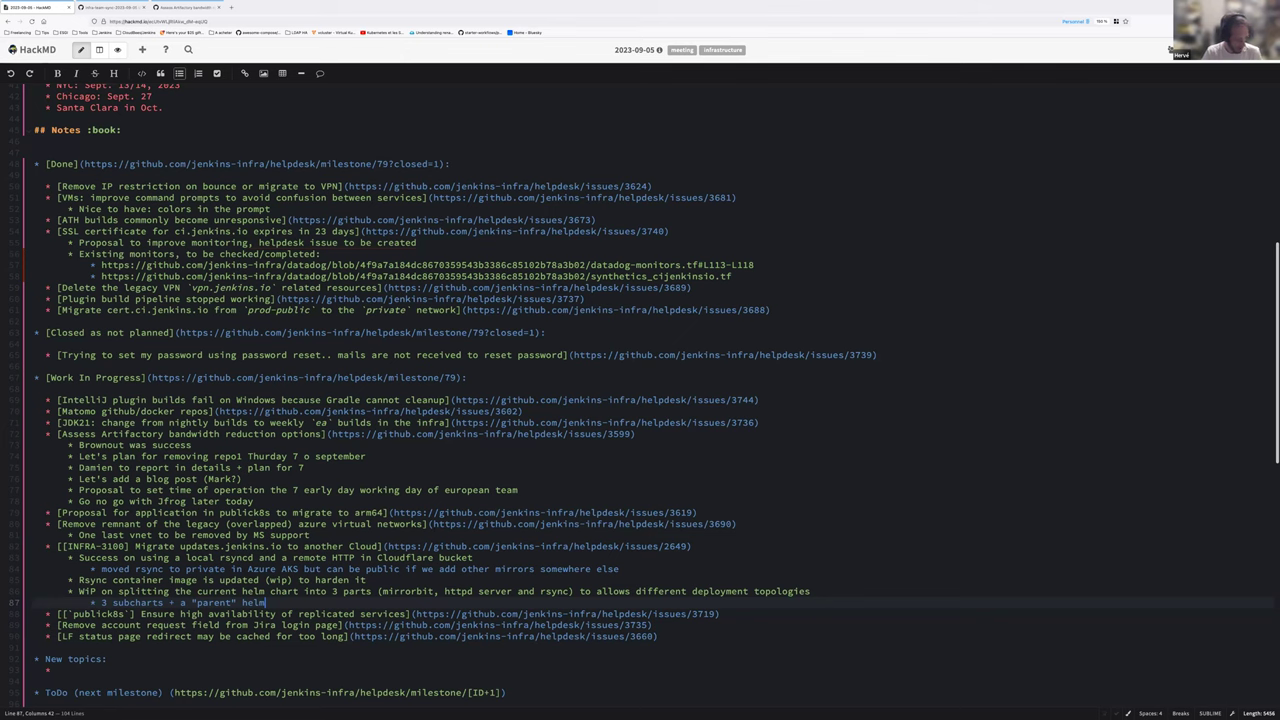
Add the INFRA-3100 sub-bullet "We did not receive any response from Cloudflare about sponsoring us as OSS project.", one level back out
key("Return")
key("shift+Tab")
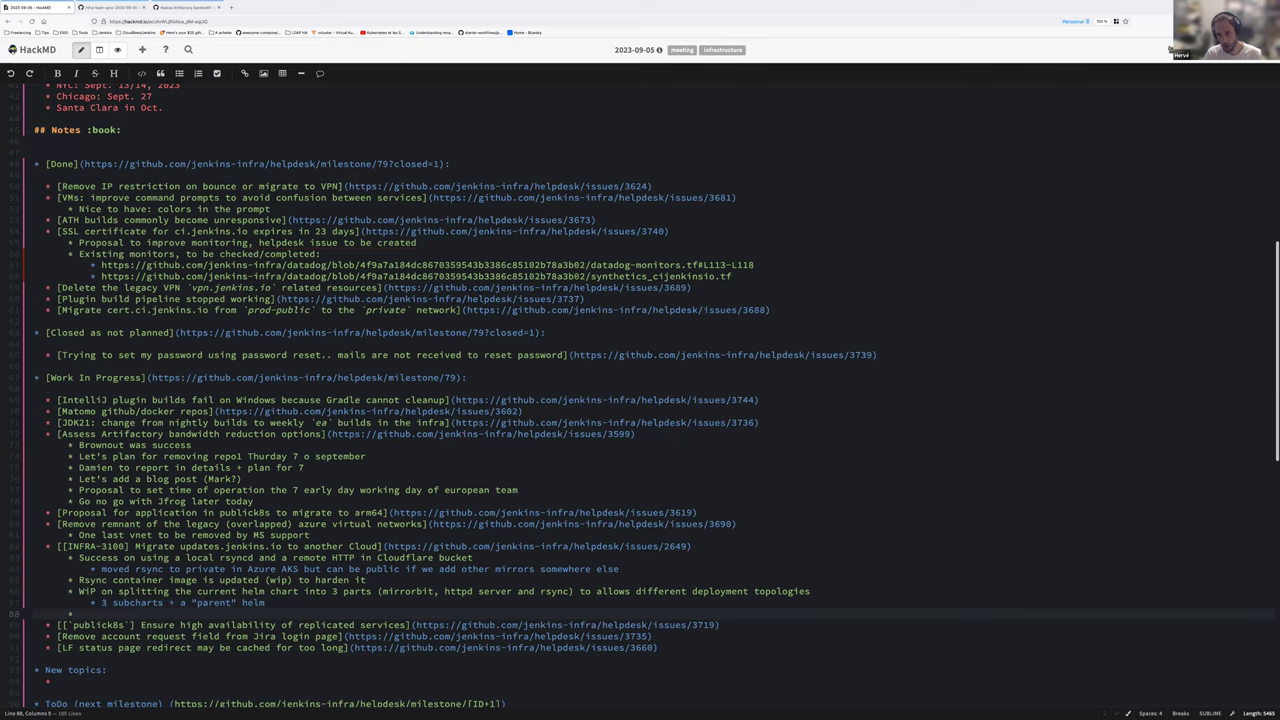
type("We did not ")
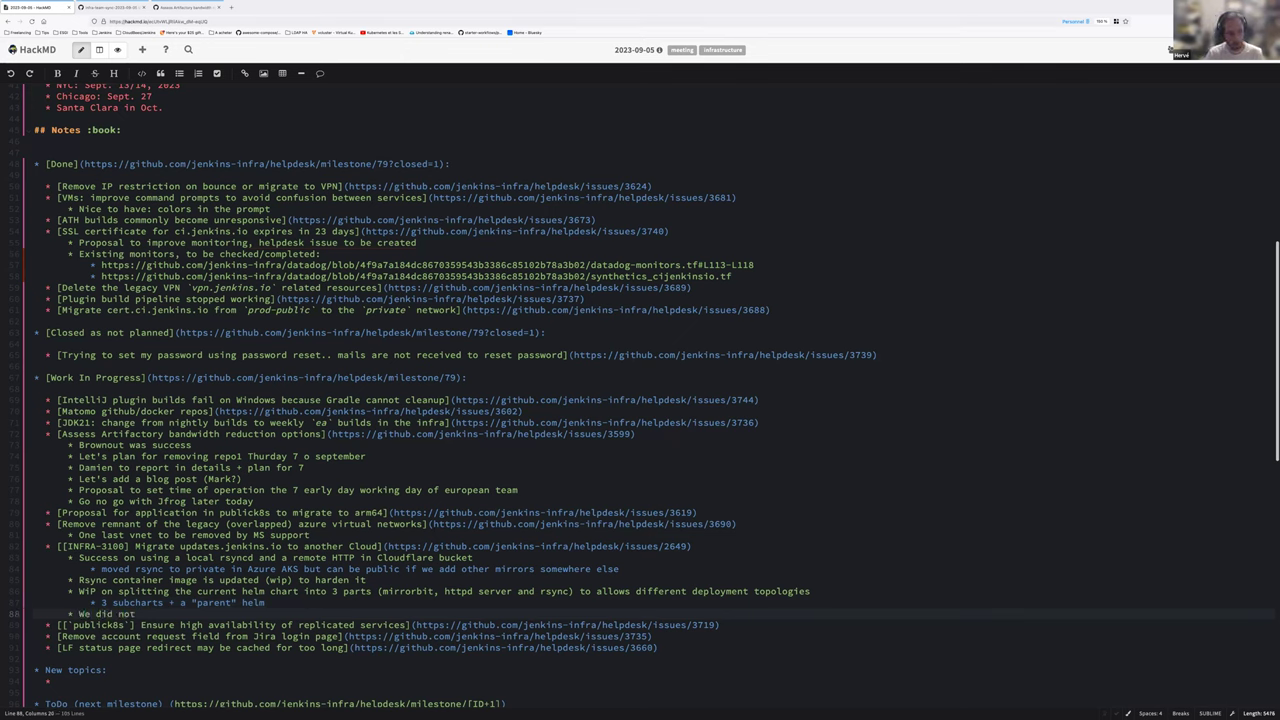
type("receive a")
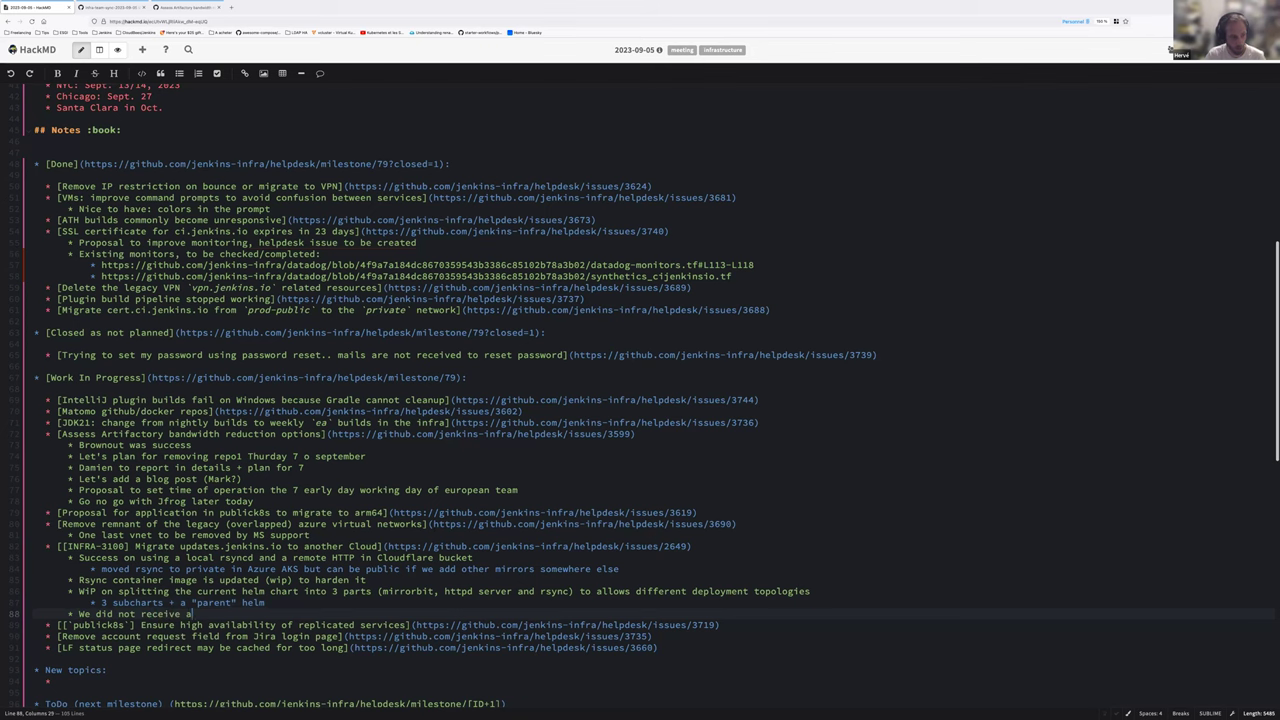
type("ny response from Cloudflare")
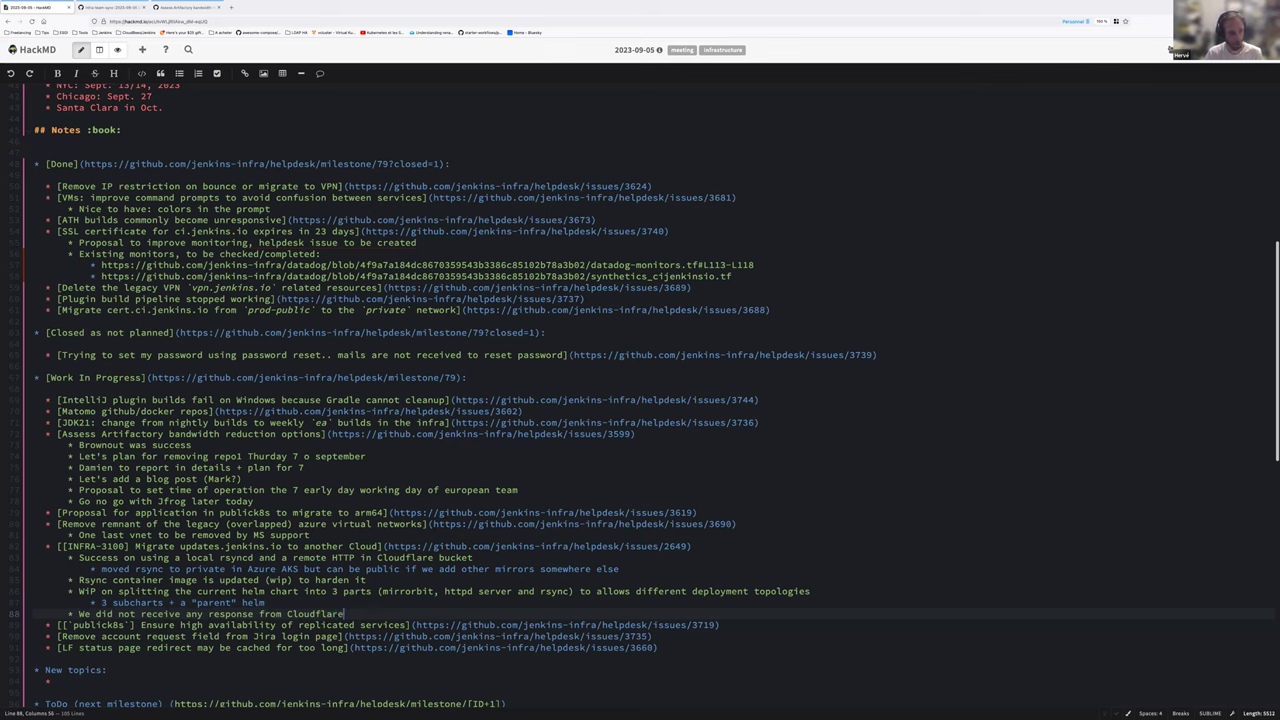
type(" about ")
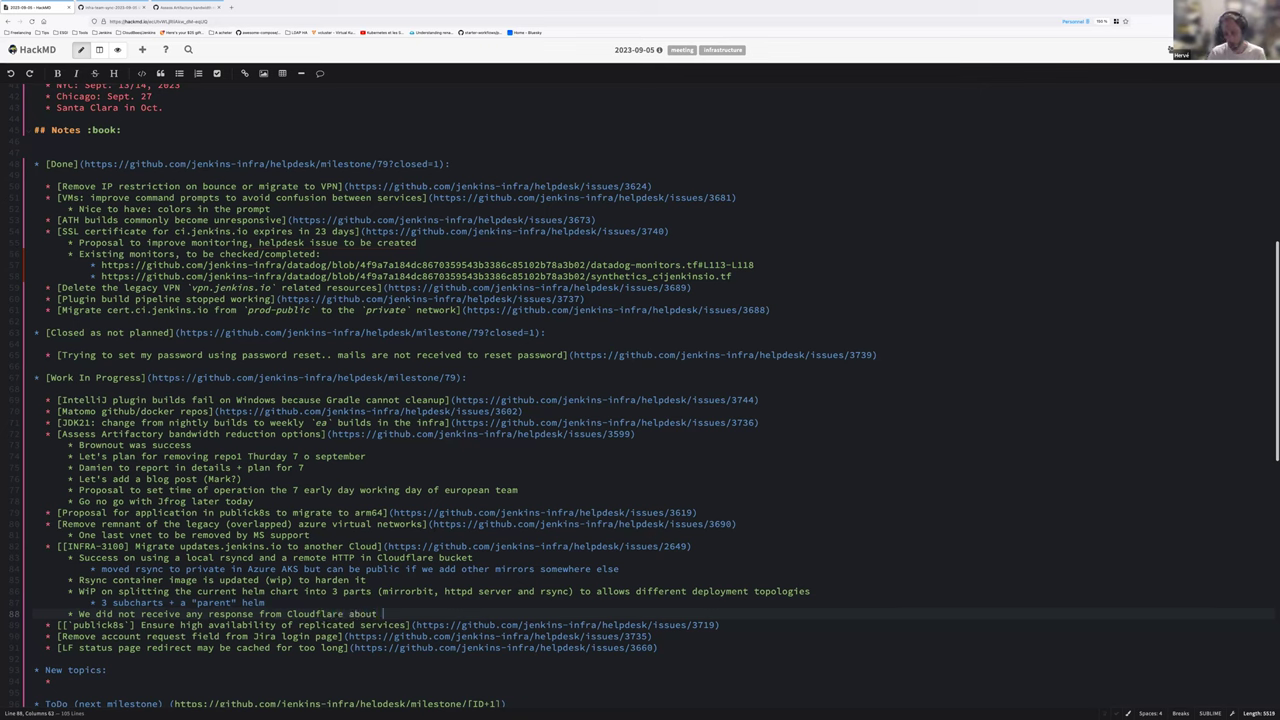
type("sponsorship")
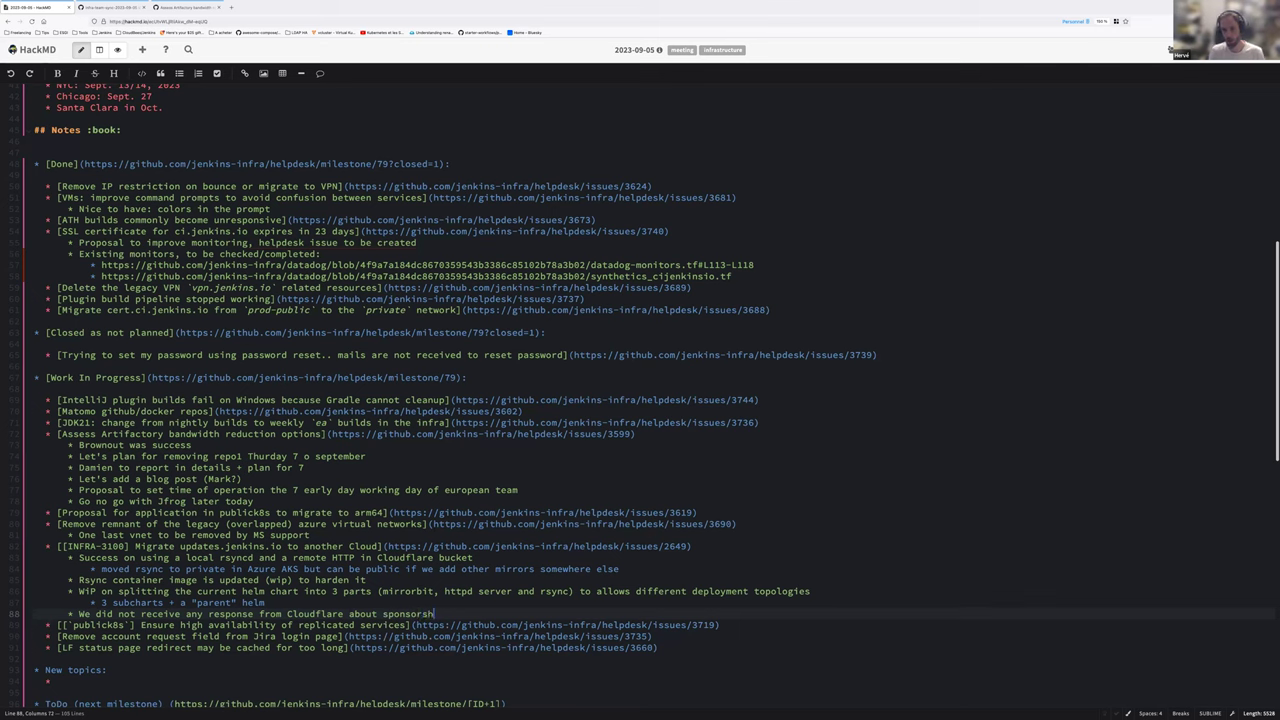
key("BackSpace")
key("BackSpace")
key("BackSpace")
key("BackSpace")
type("ing u")
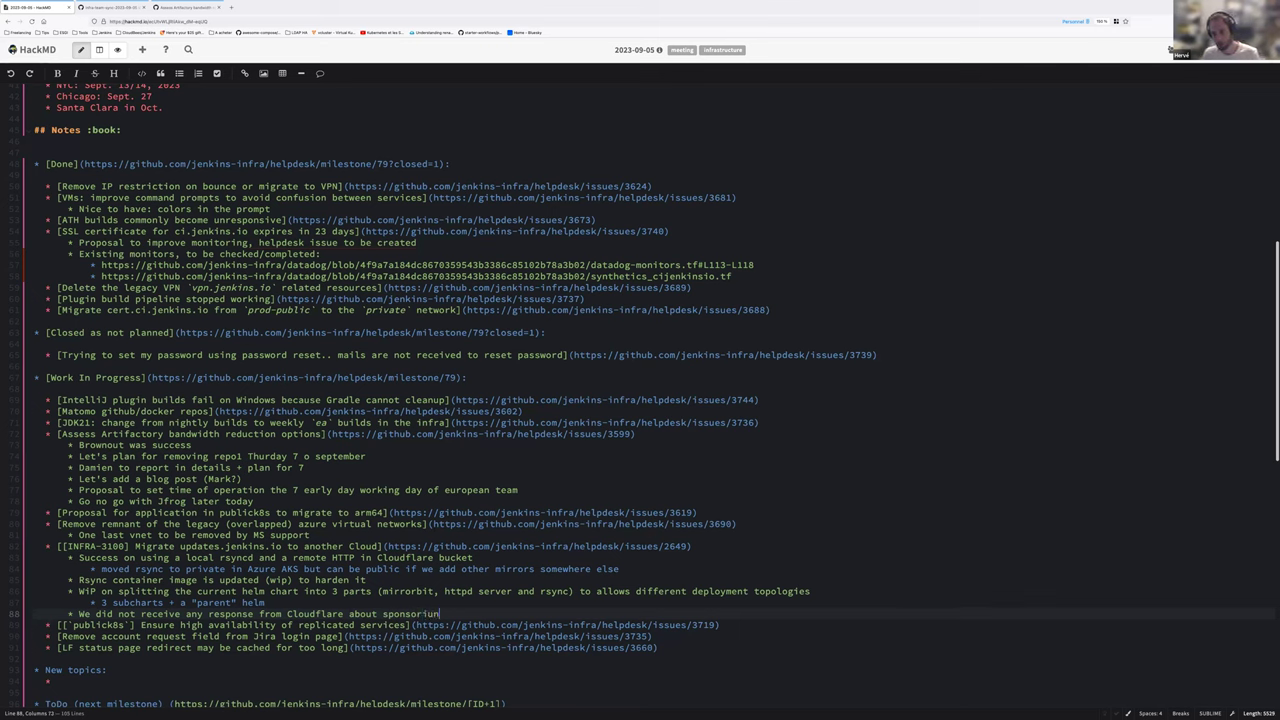
type("s a")
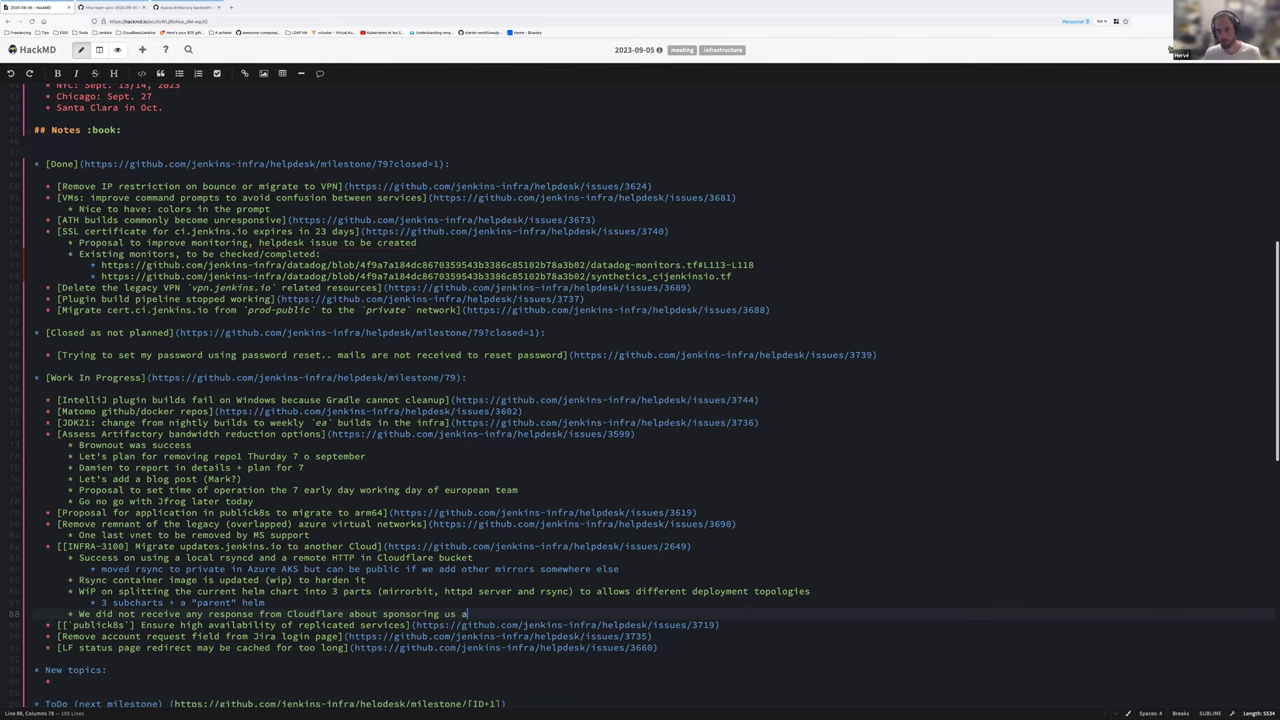
type("s OSS")
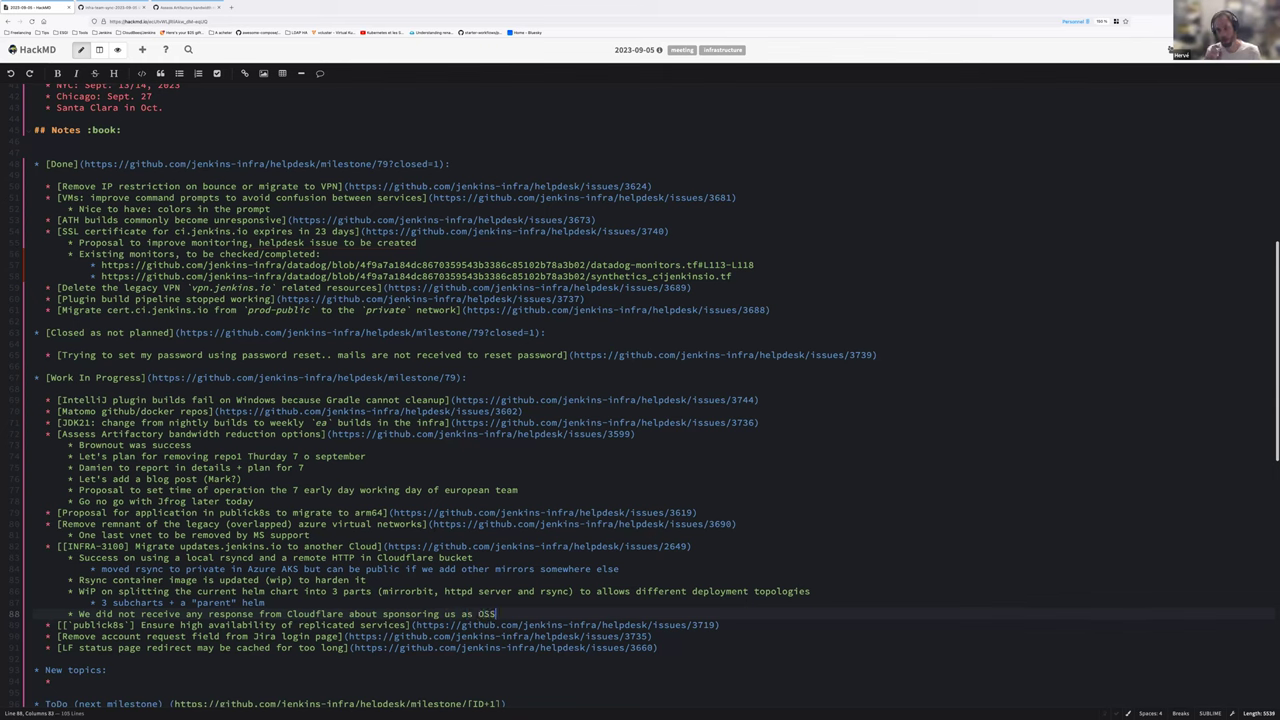
type(" project.")
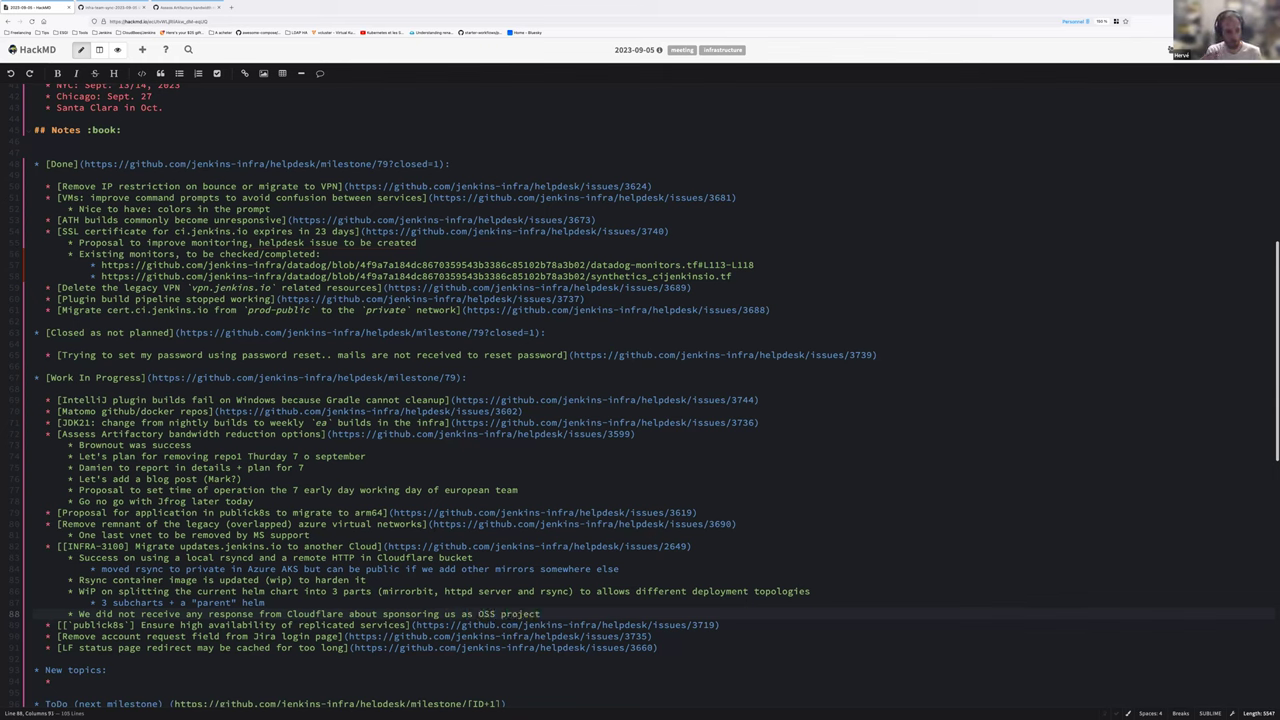
Nest the bullet "Let's target digital ocean mirror instead for the initial deployment" under the Cloudflare sponsoring note
key("Return")
key("Tab")
type("Let's target digitalCo")
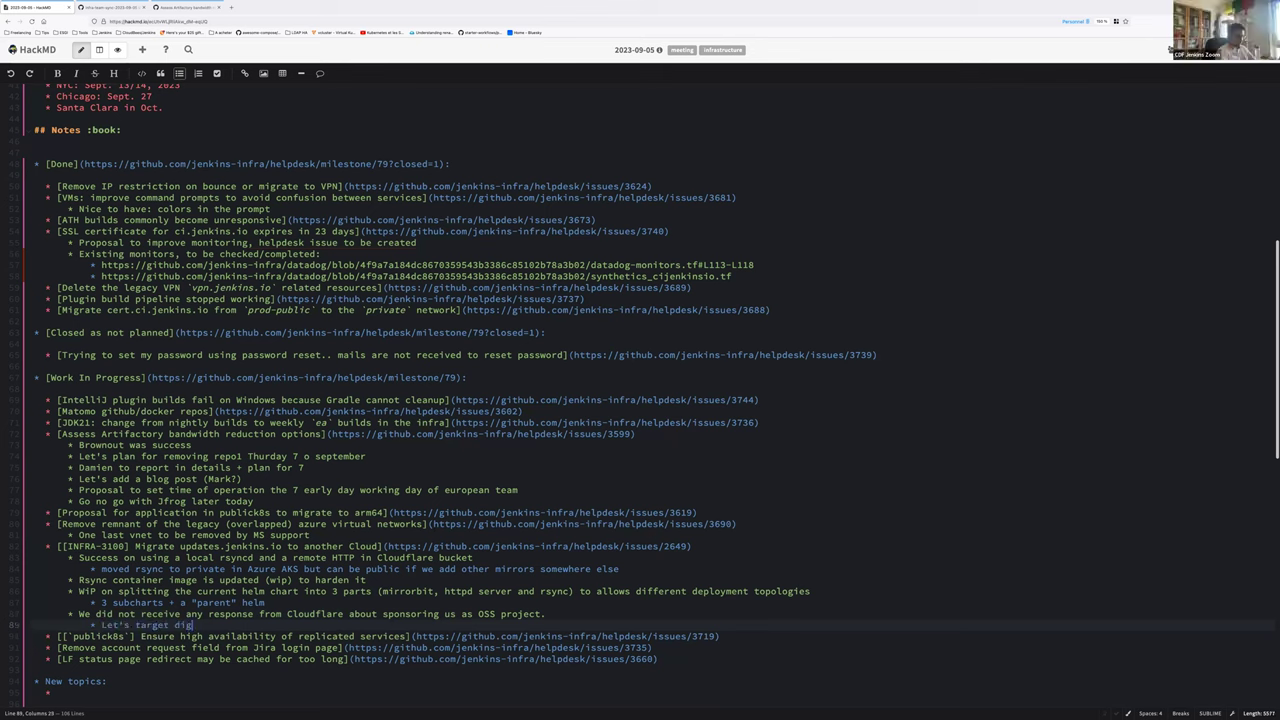
key("BackSpace")
key("BackSpace")
type("ocean mirror instead for the initial m")
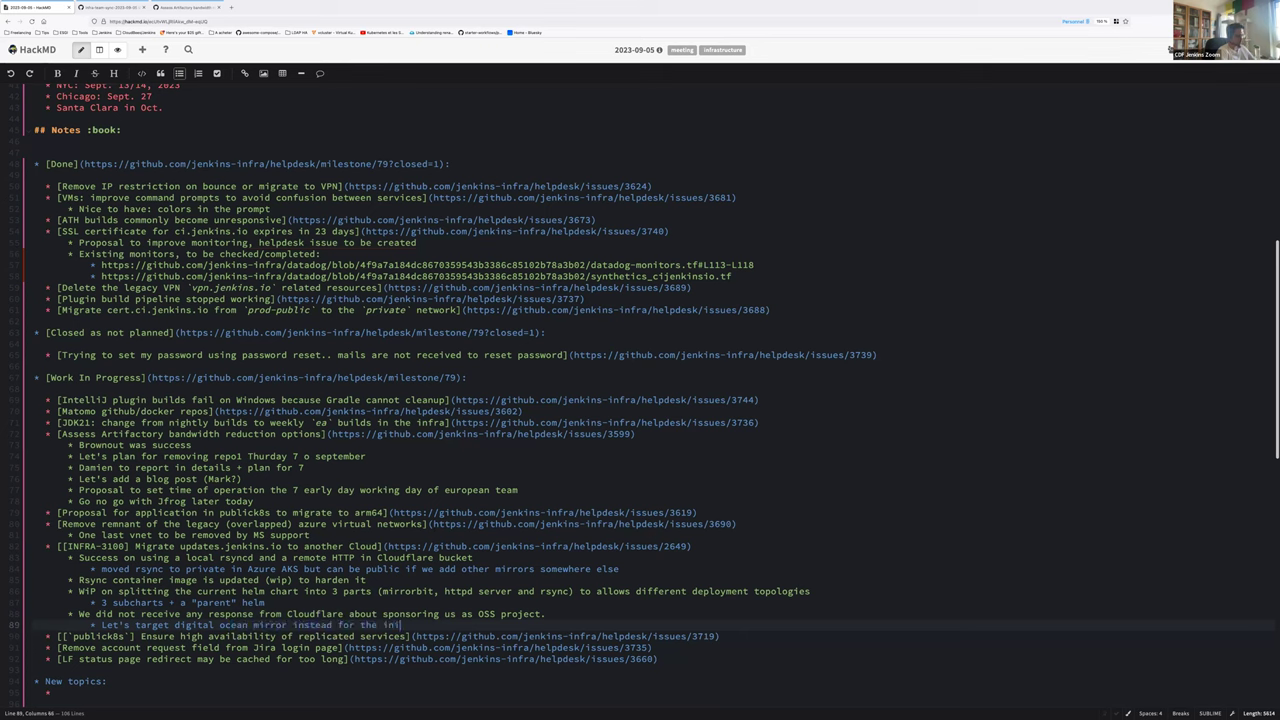
key("BackSpace")
type("deployment")
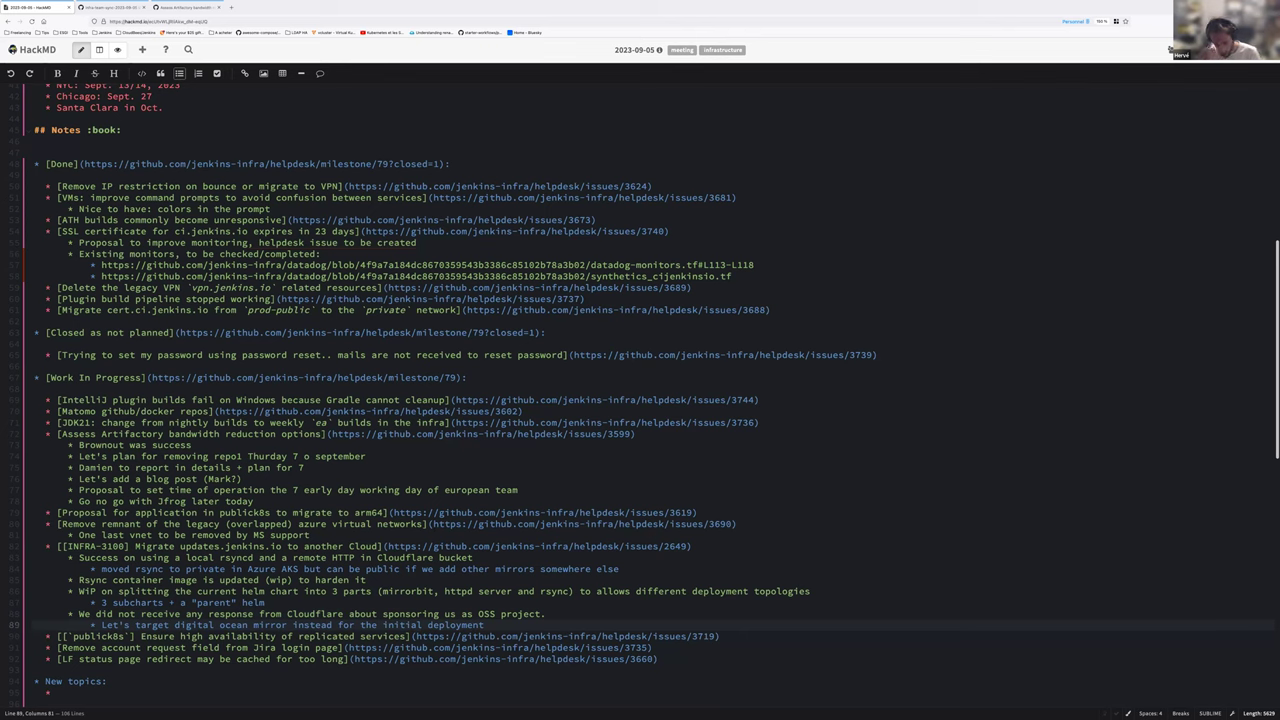
Start a "Secondary" bullet below and append "(outbound bandwitdh cheap and we have credits)" to the digital ocean mirror bullet
key("Return")
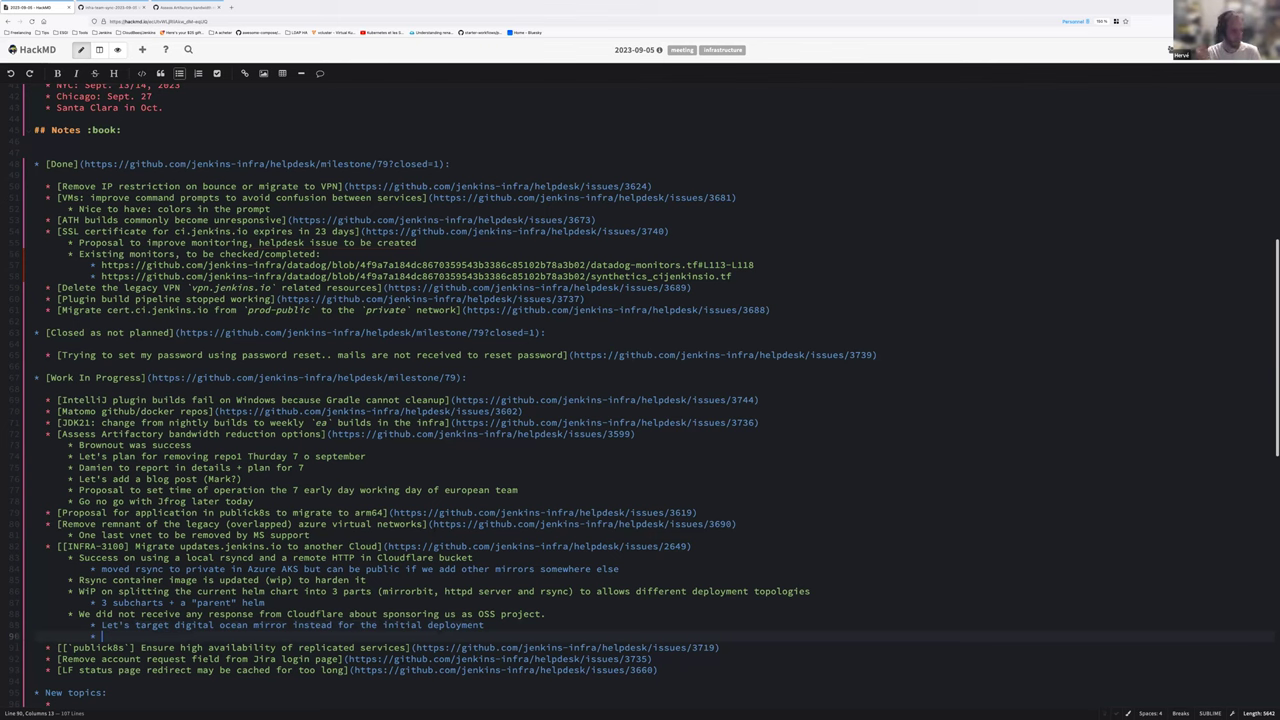
type("Secondary")
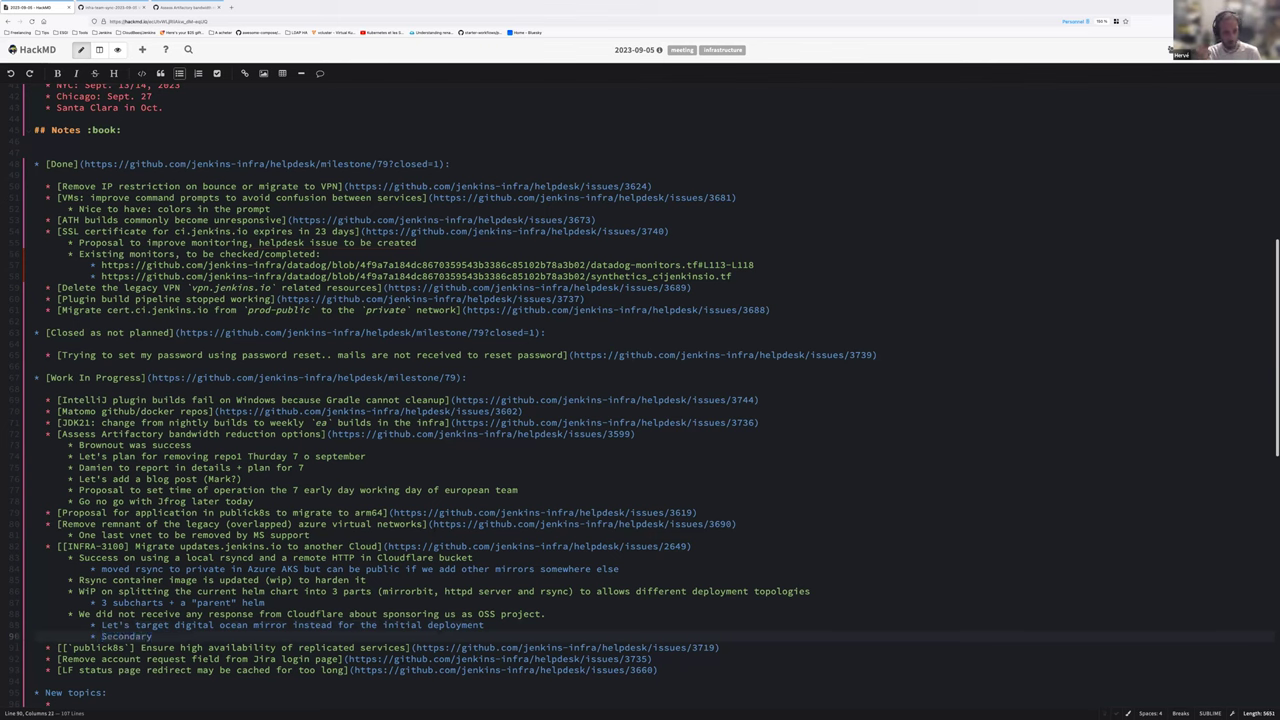
key("Up")
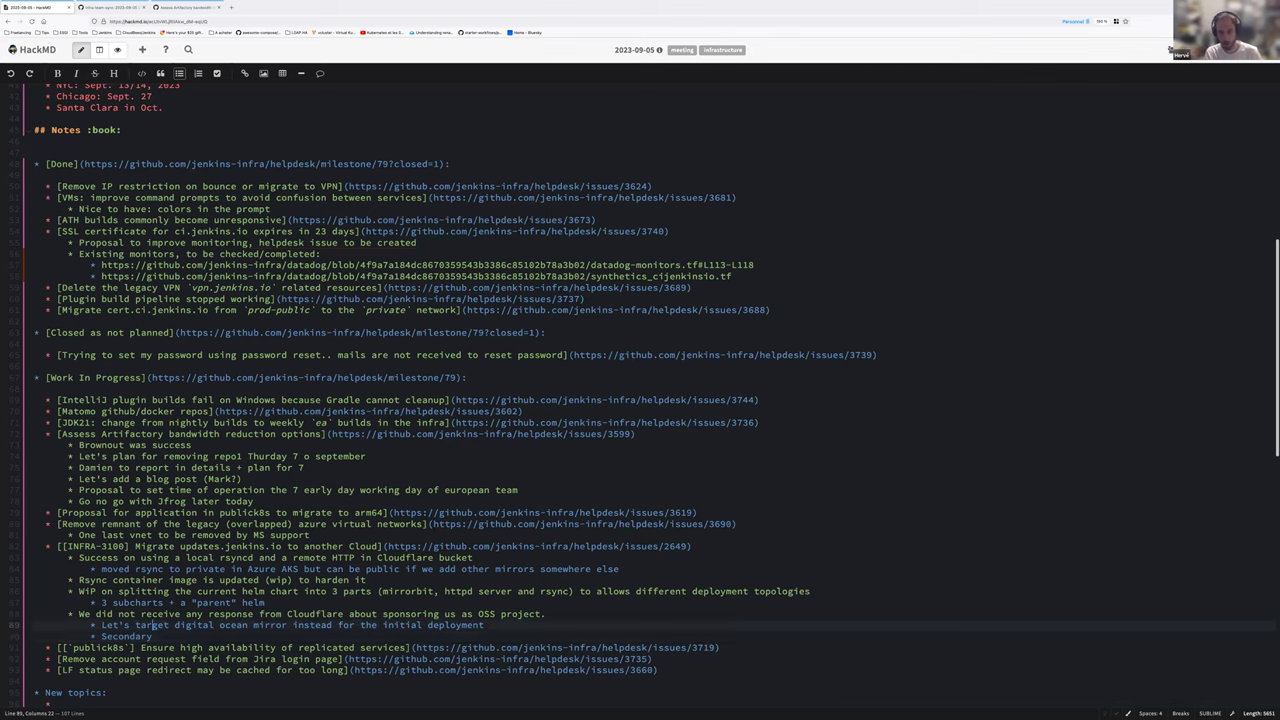
type("(oubandwitdh")
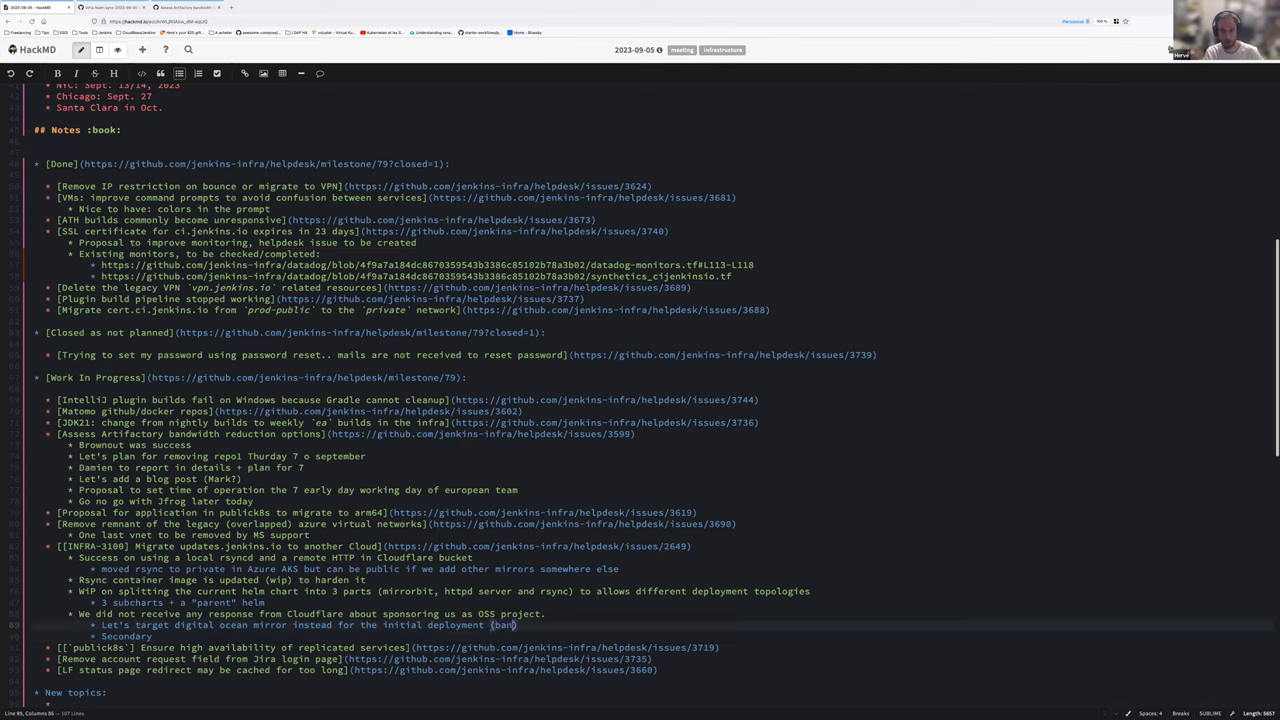
key("ctrl+Left")
type("outbound")
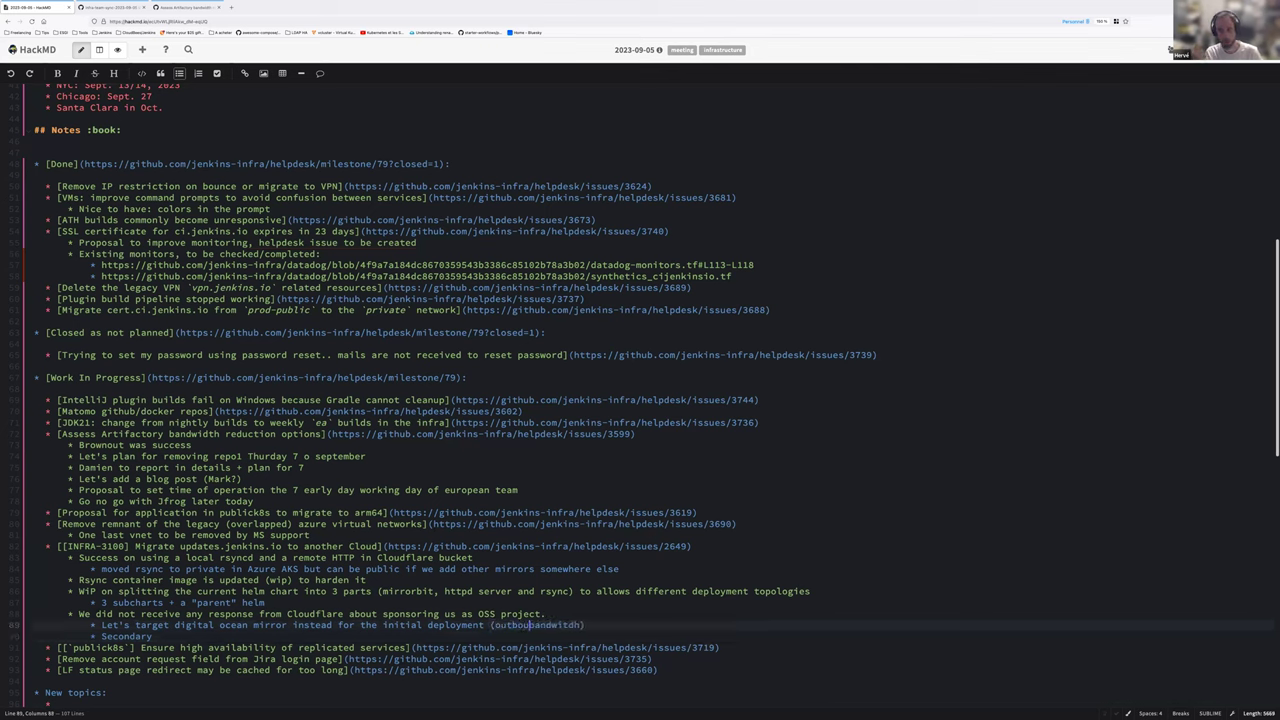
key("ctrl+Right")
type("cheap")
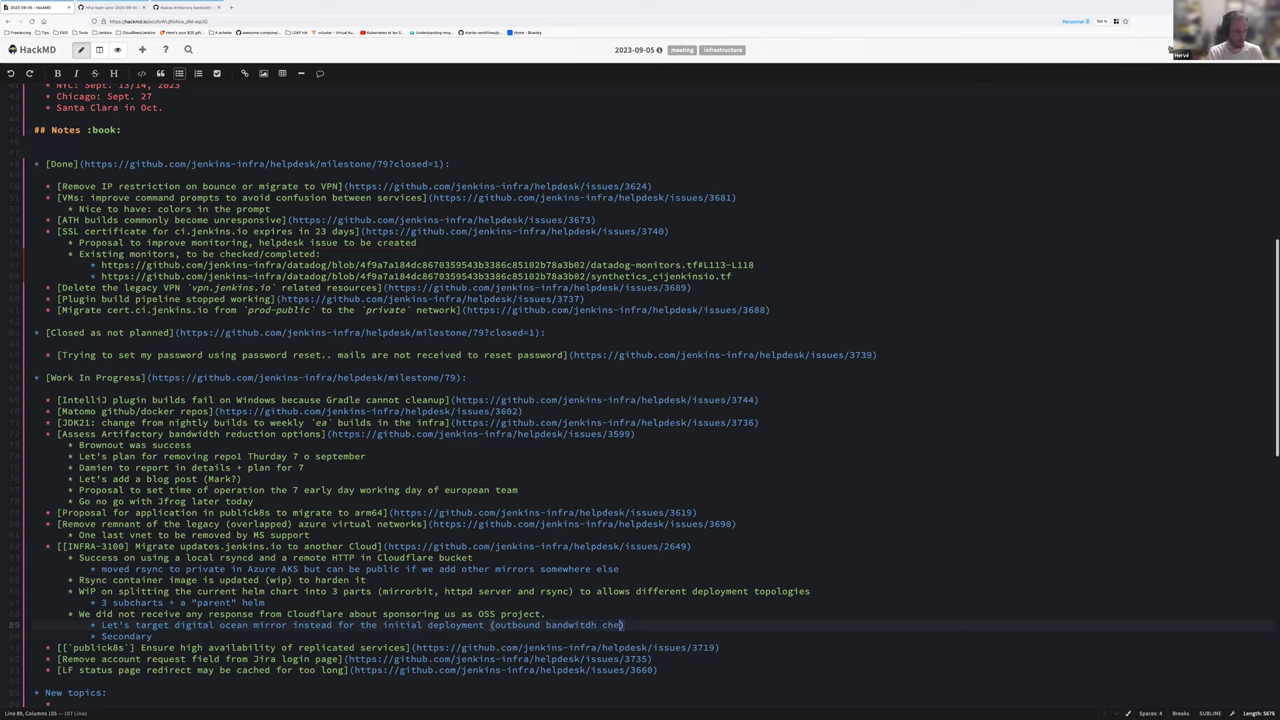
type(" and we have c")
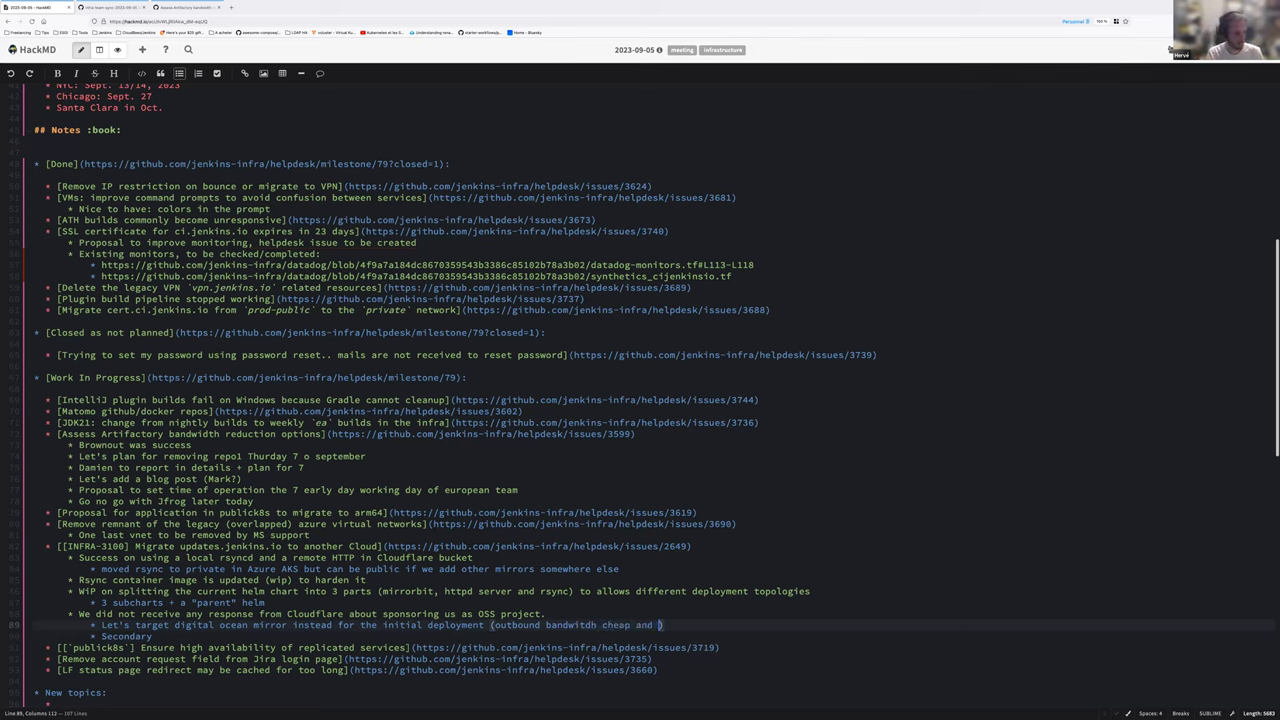
type("redits")
Extend the "Secondary" bullet to read "Secondary mirrors: OVH (sponsorship to bootstrap but the outbound bandwitdh)"
left_click(153, 636)
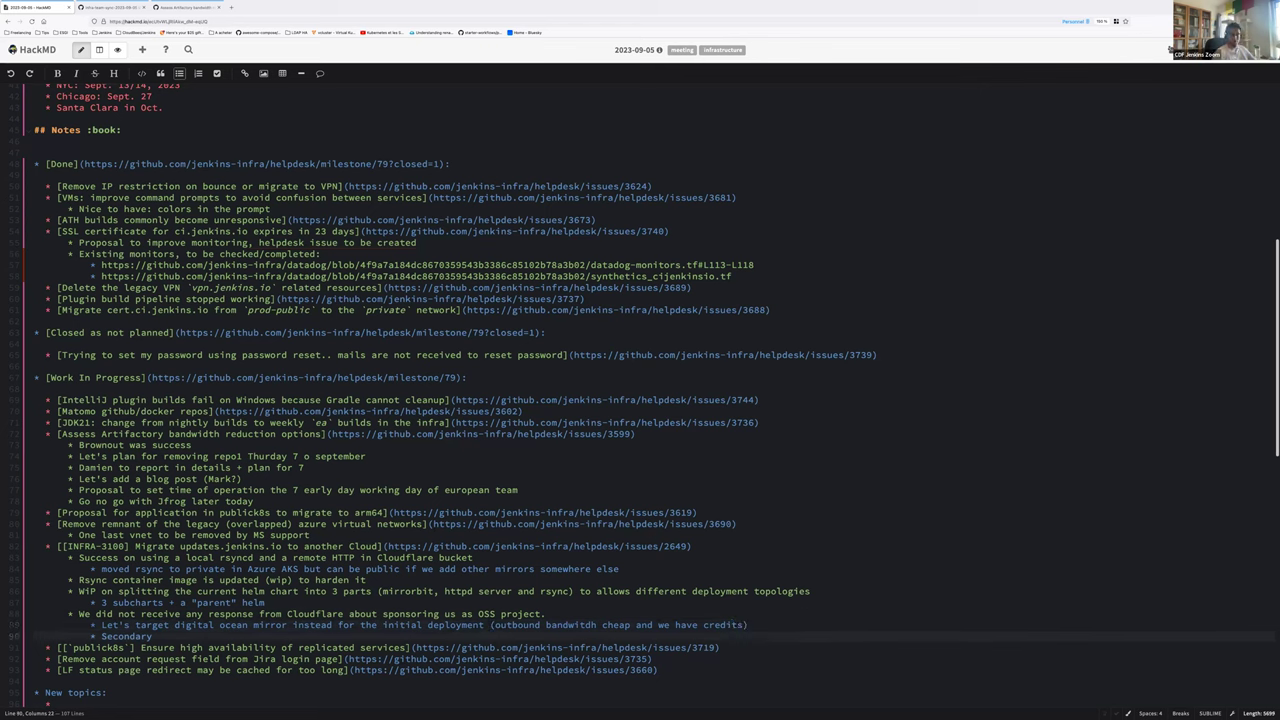
type("mirrors")
type(": OVH (spons")
key("BackSpace")
key("BackSpace")
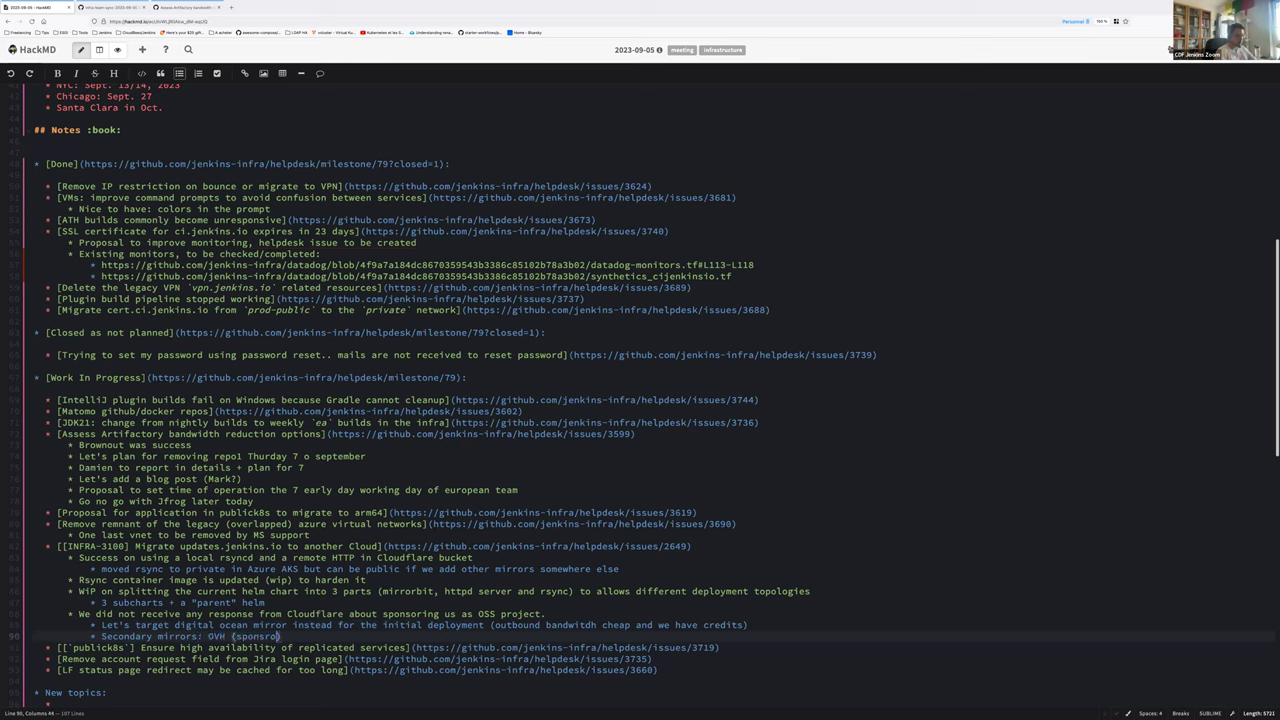
type("sorship to bootstrap but the outboubadnwit")
key("ctrl+Left")
type("outbound")
key("ctrl+Right")
key("Left")
key("Left")
key("Left")
key("Left")
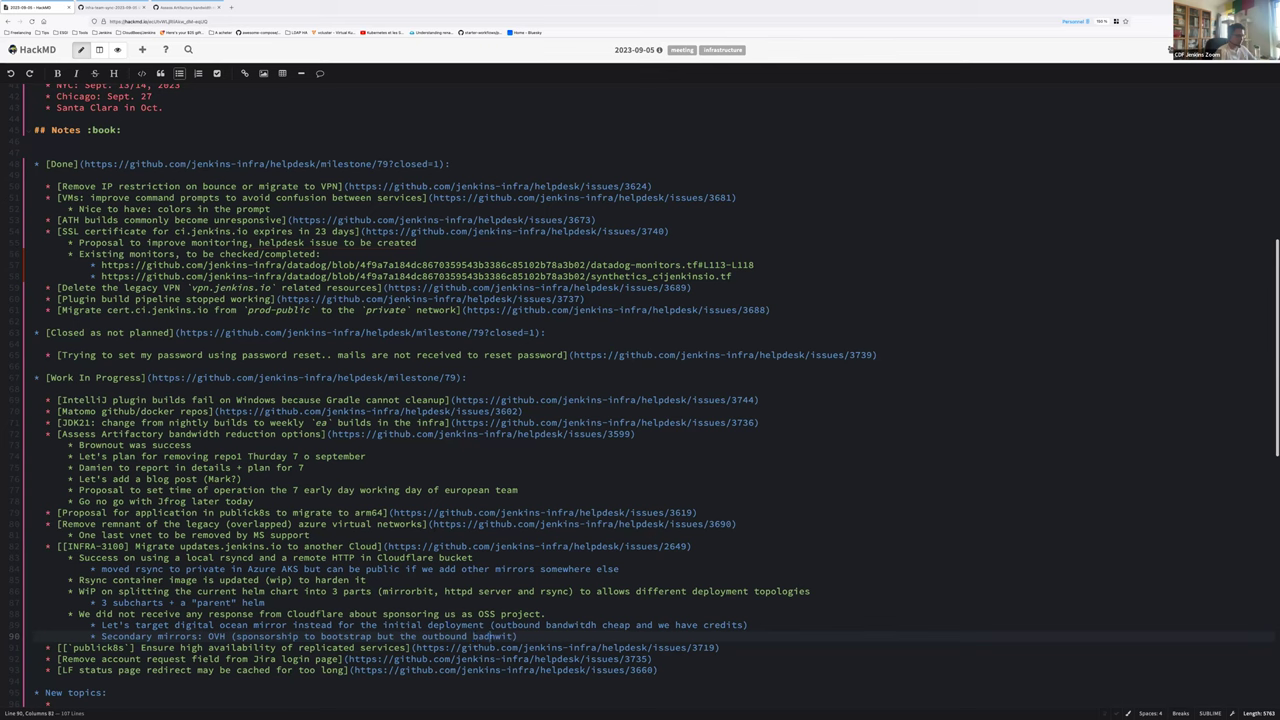
key("BackSpace")
key("Delete")
type("nd")
key("ctrl+Right")
type("dt")
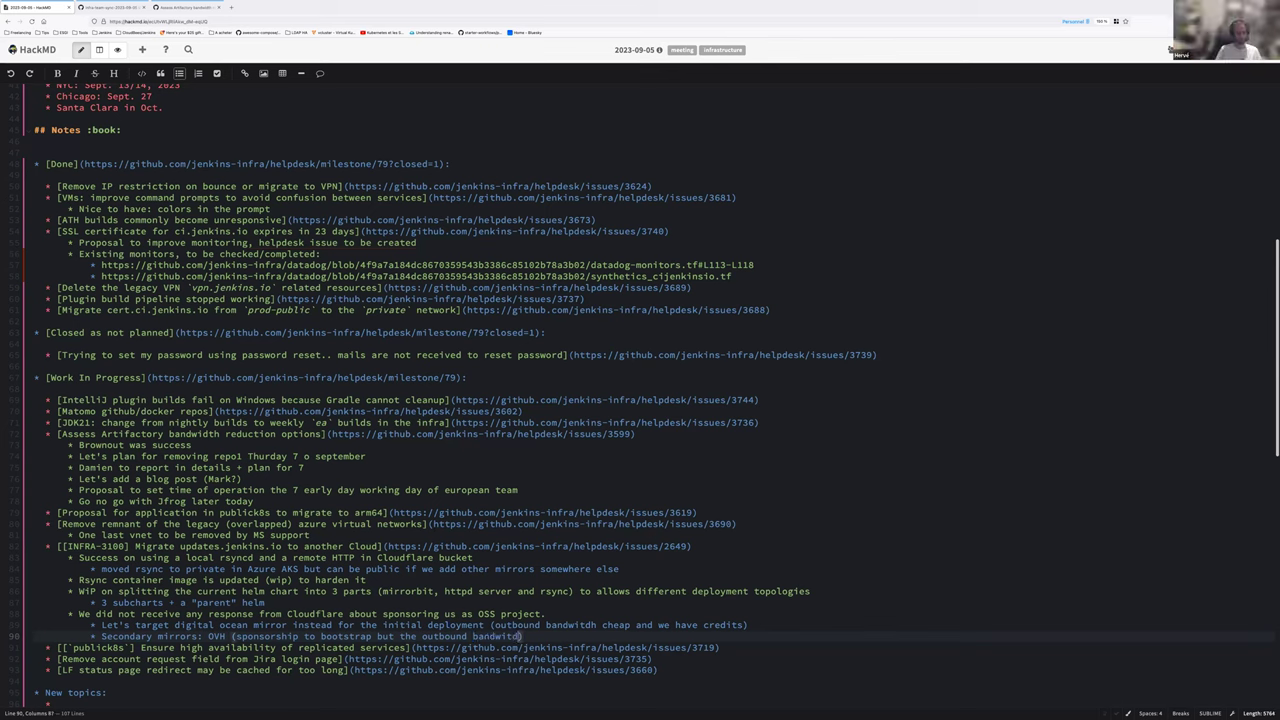
type("h")
Change the label to "Secondary potential mirrors:" and move the OVH text into its own nested bullet beneath it
left_click(203, 636)
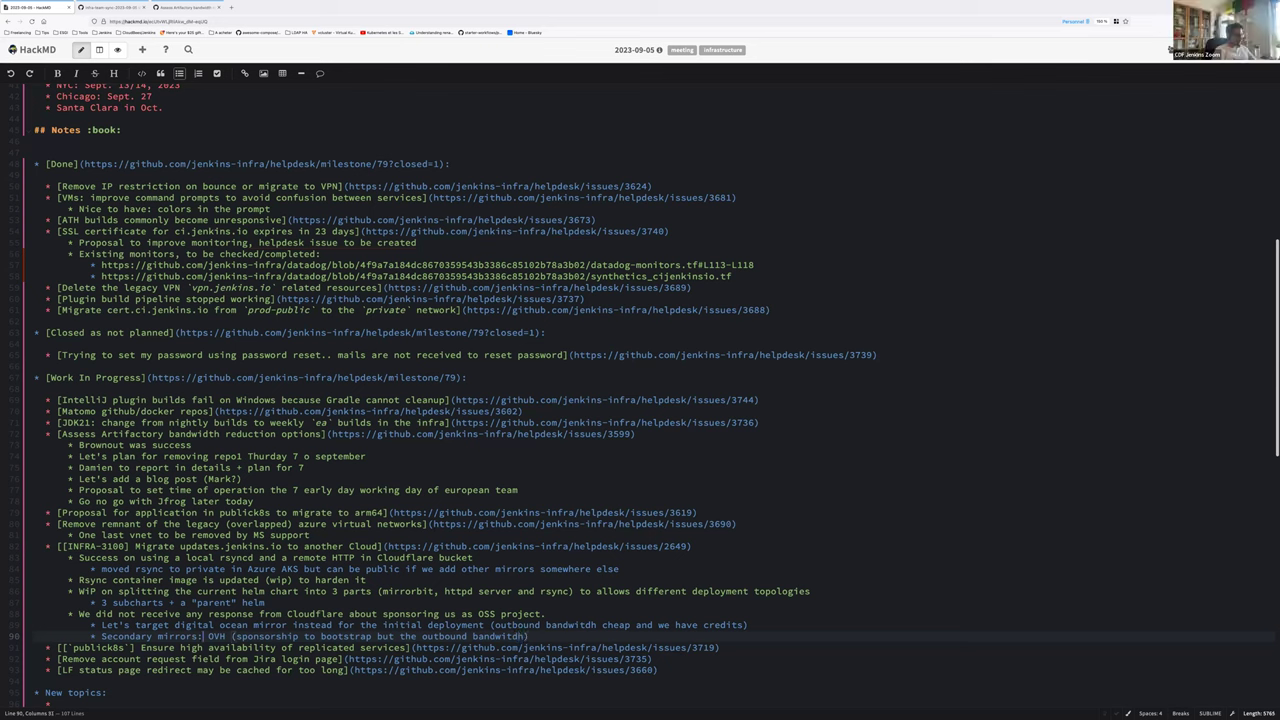
type("potential")
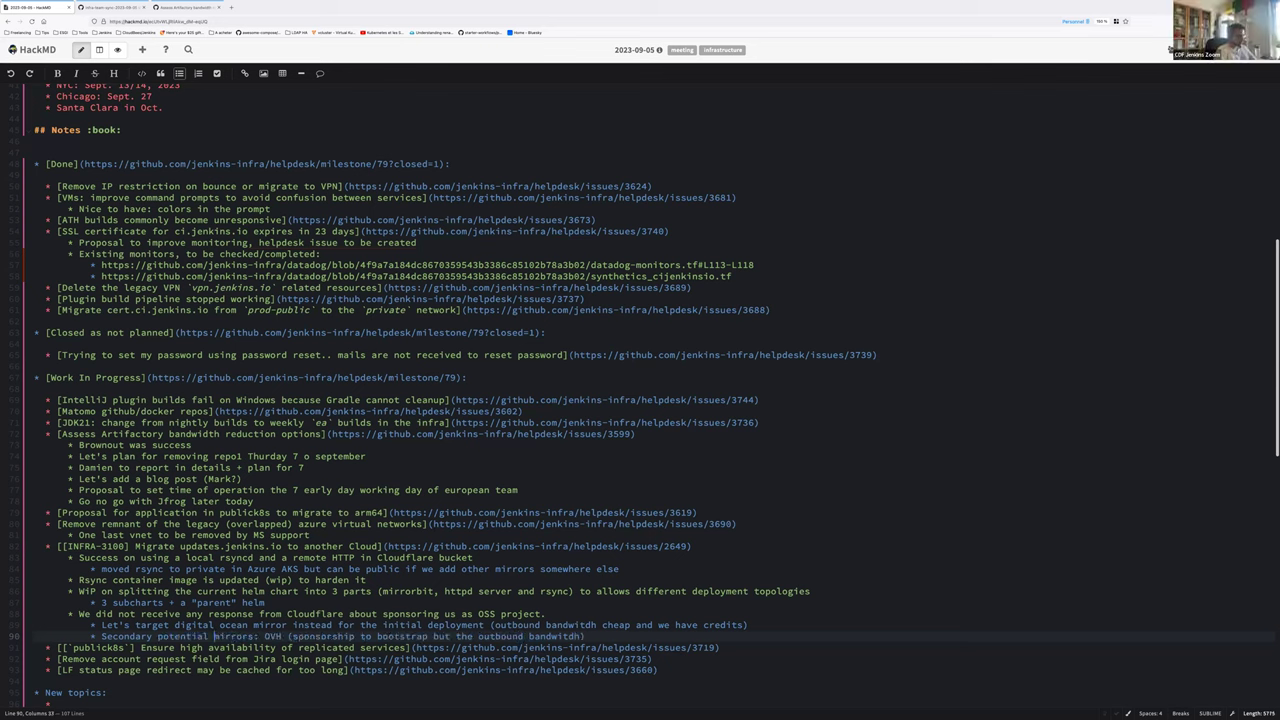
key("Return")
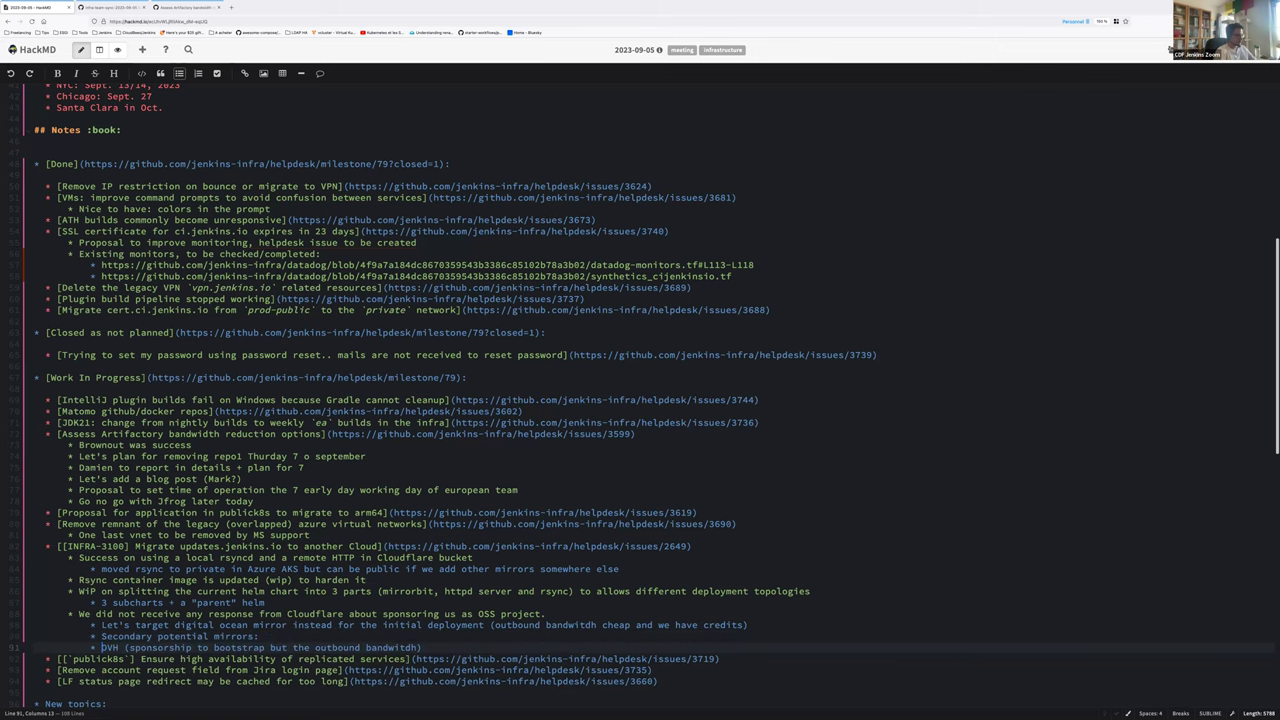
key("Tab")
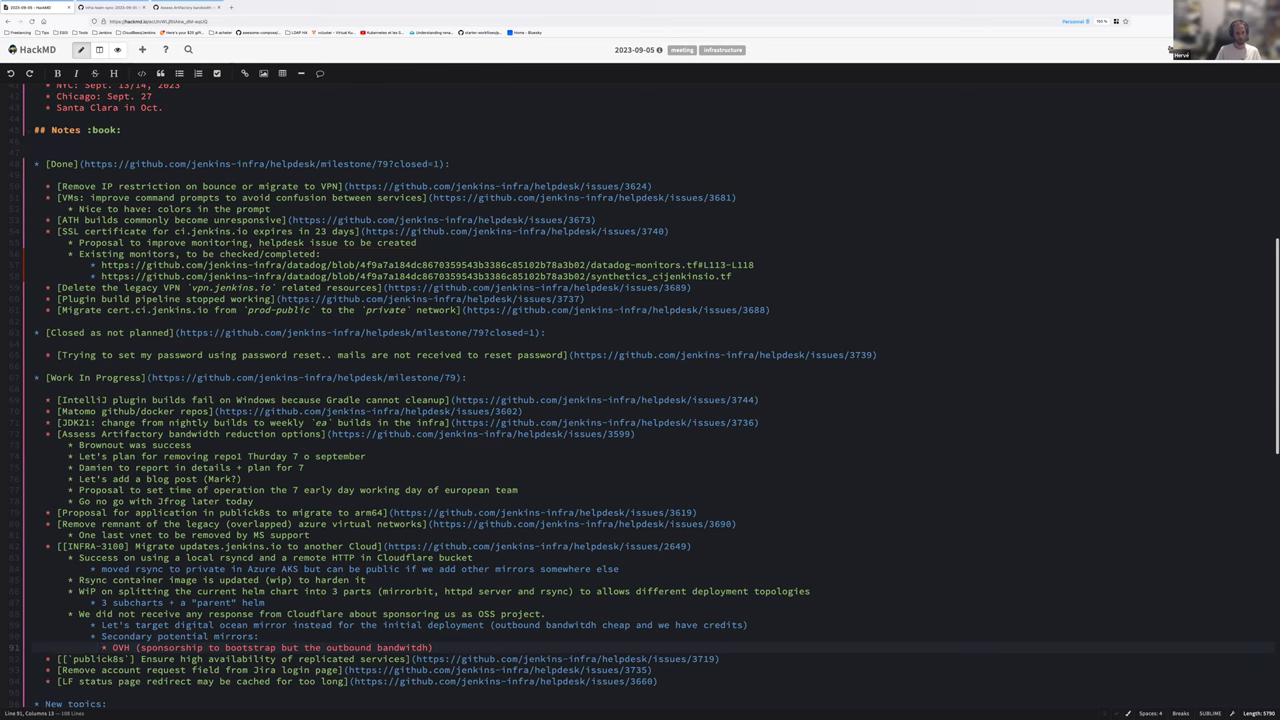
Capitalise "Digital Ocean" in the initial deployment bullet and remove the opening parenthesis before "outbound"
key("End")
key("Up")
key("Up")
key("End")
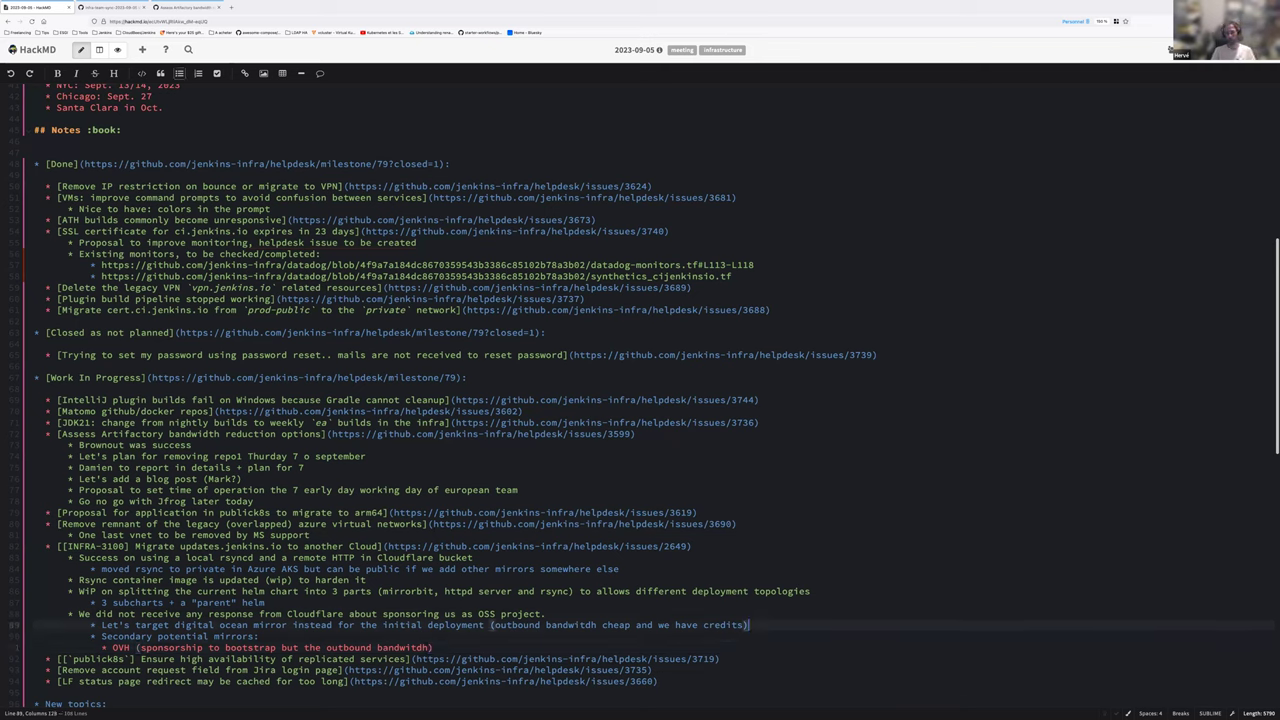
left_click(130, 625)
key("BackSpace")
type("D")
key("BackSpace")
type("O")
key("Delete")
key("Delete")
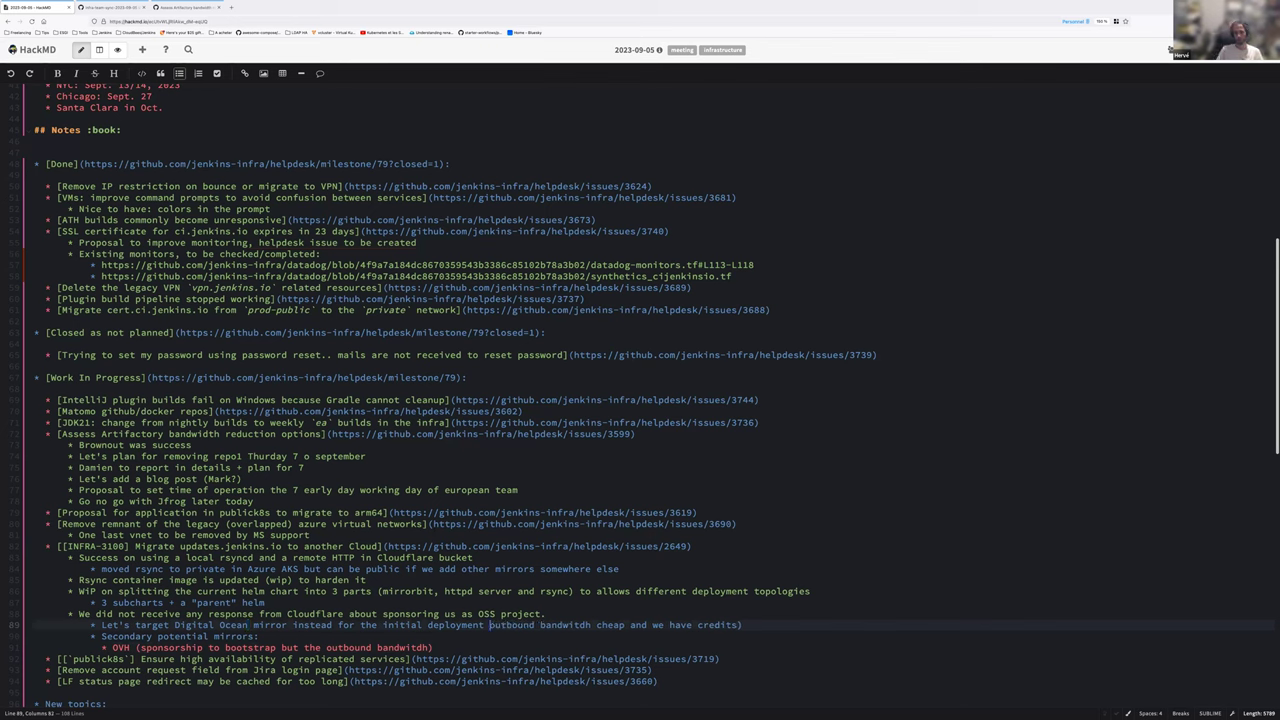
End the Digital Ocean bullet with a colon after "deployment" and nest "Outbound bandwitdh cheap and we have credits" under it
type(":")
key("Return")
key("Tab")
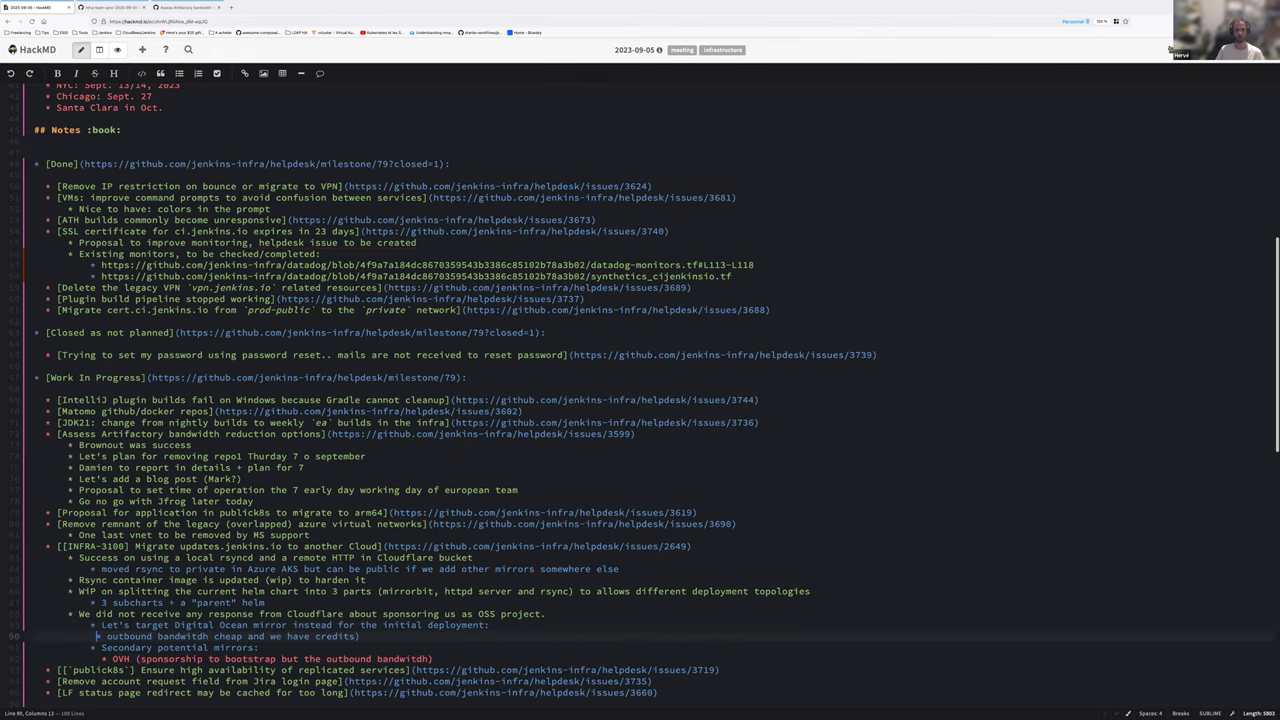
key("Delete")
type("O")
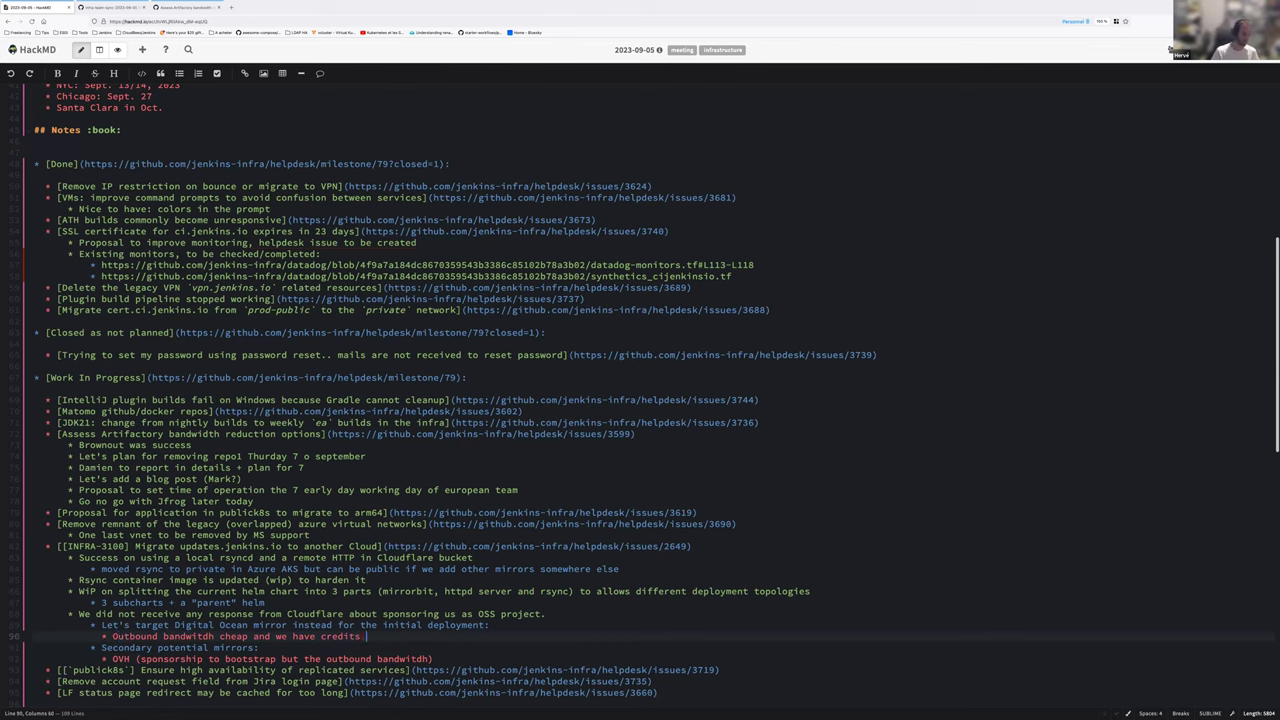
Add the Digital Ocean sub-bullet "They asked us, as part of the sponsroship, to try their outbound bandwidth"
key("Return")
type("They asked us, as part of the sponsorship, to try their outbound badn")
key("BackSpace")
key("BackSpace")
type("ndwidth")
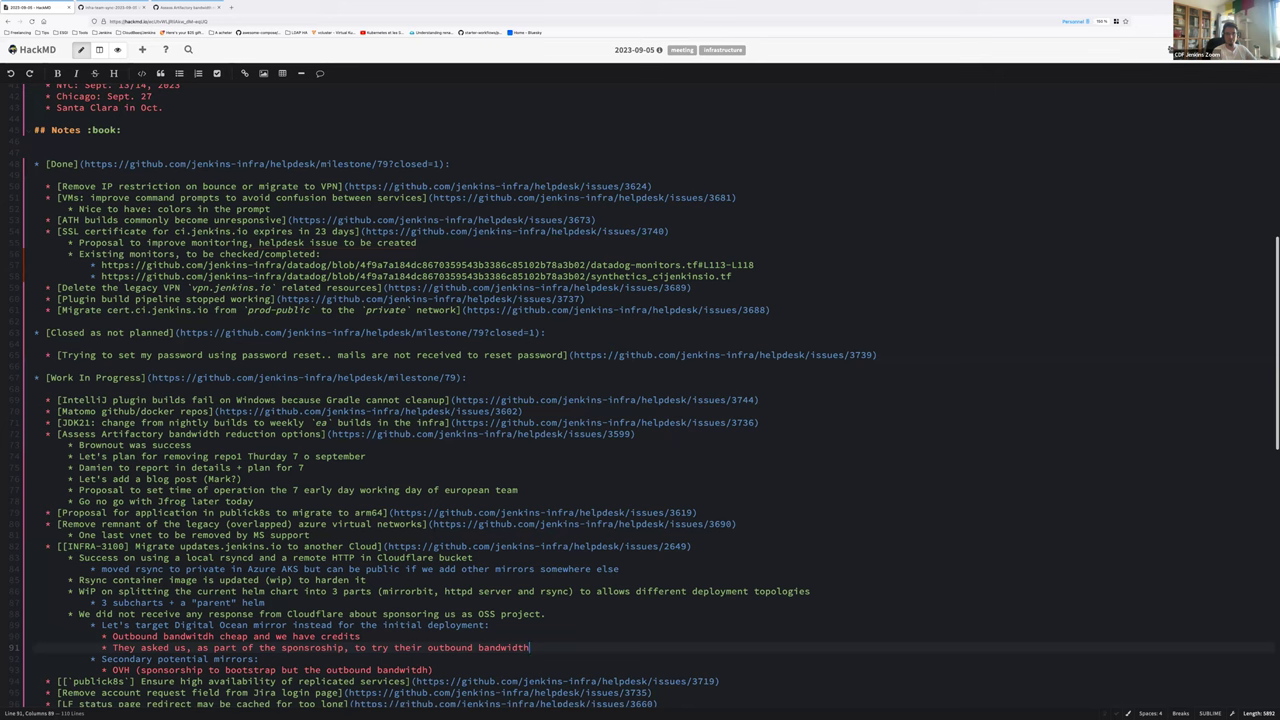
Complete the OVH sub-bullet so its parenthetical ends with "is free", and add an "Oracle" sub-bullet beneath it
key("Down")
key("Down")
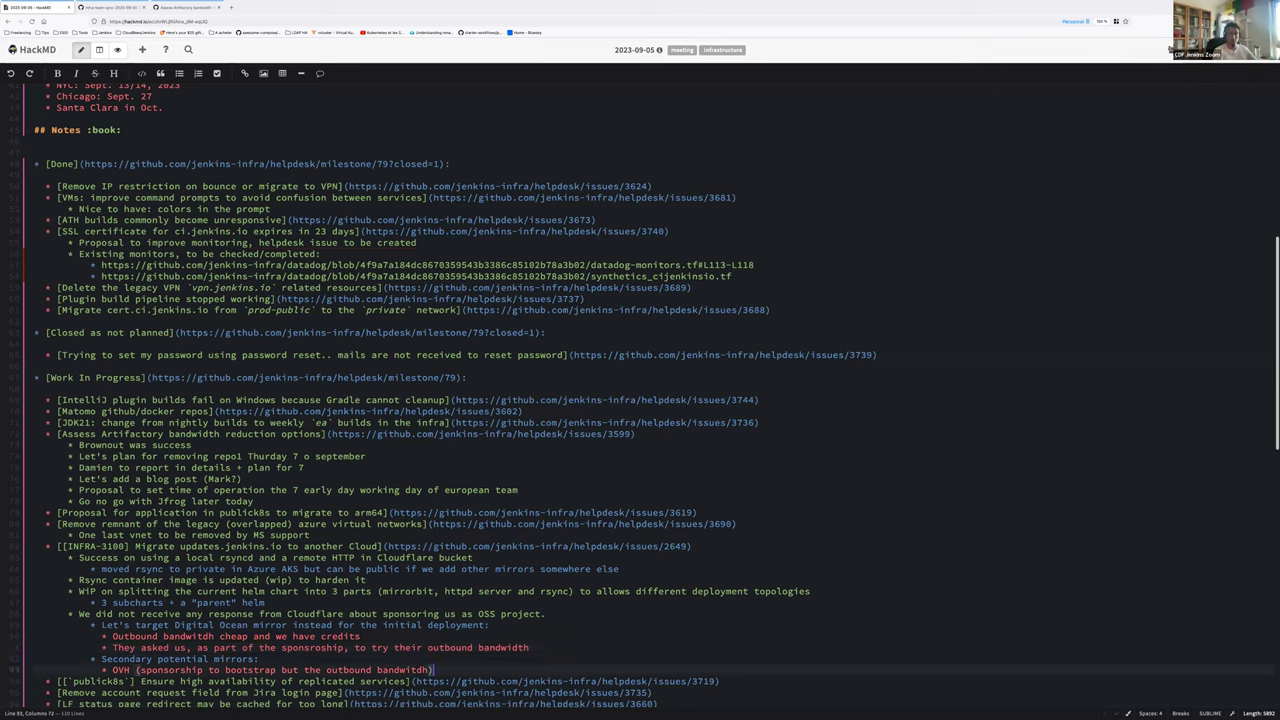
key("Return")
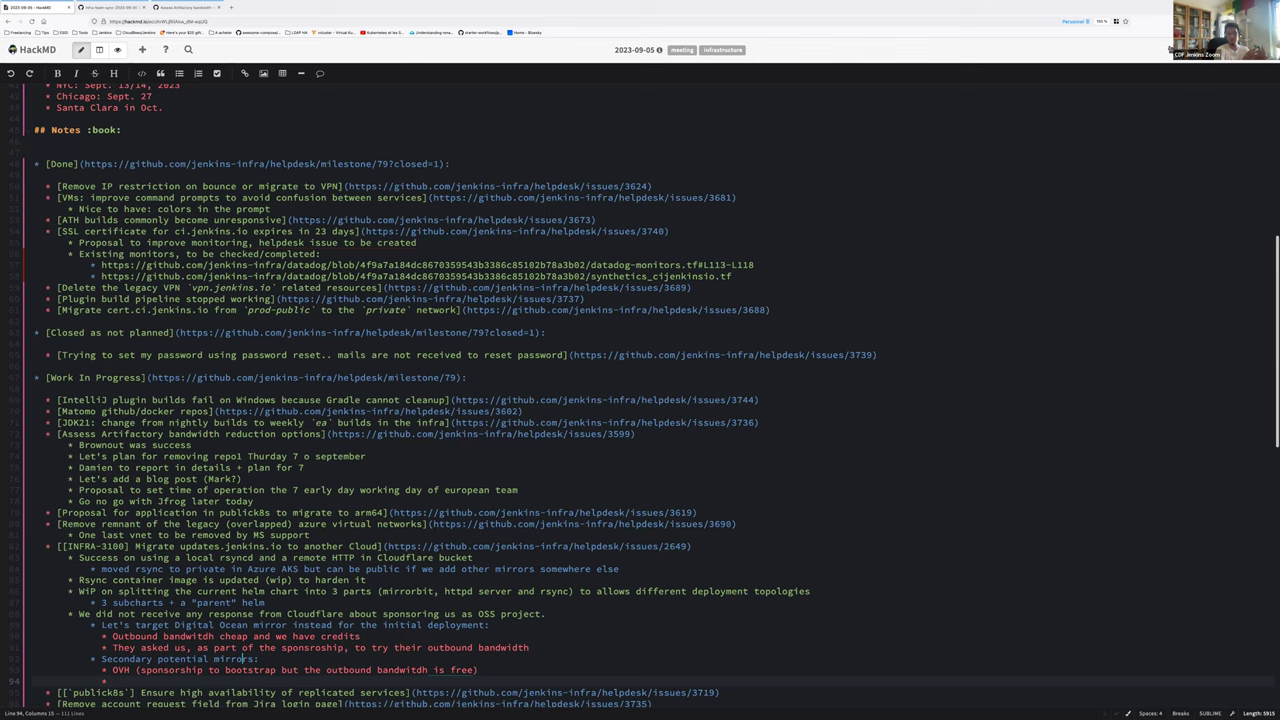
type("oracle")
key("BackSpace")
type("O")
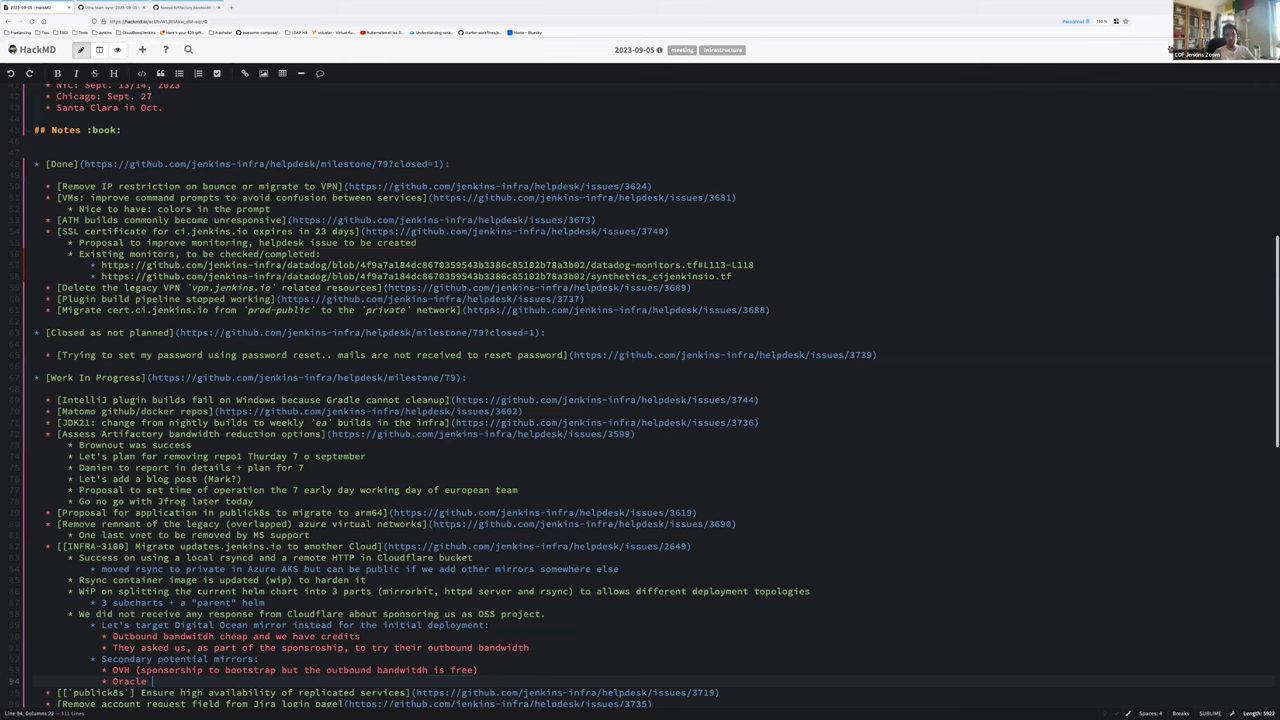
Add the note "(we need a VM and a bit more work, but it would be on a US datacenter)" to the Oracle sub-bullet
type("(")
type("we need a VM")
type(" and a bit mor")
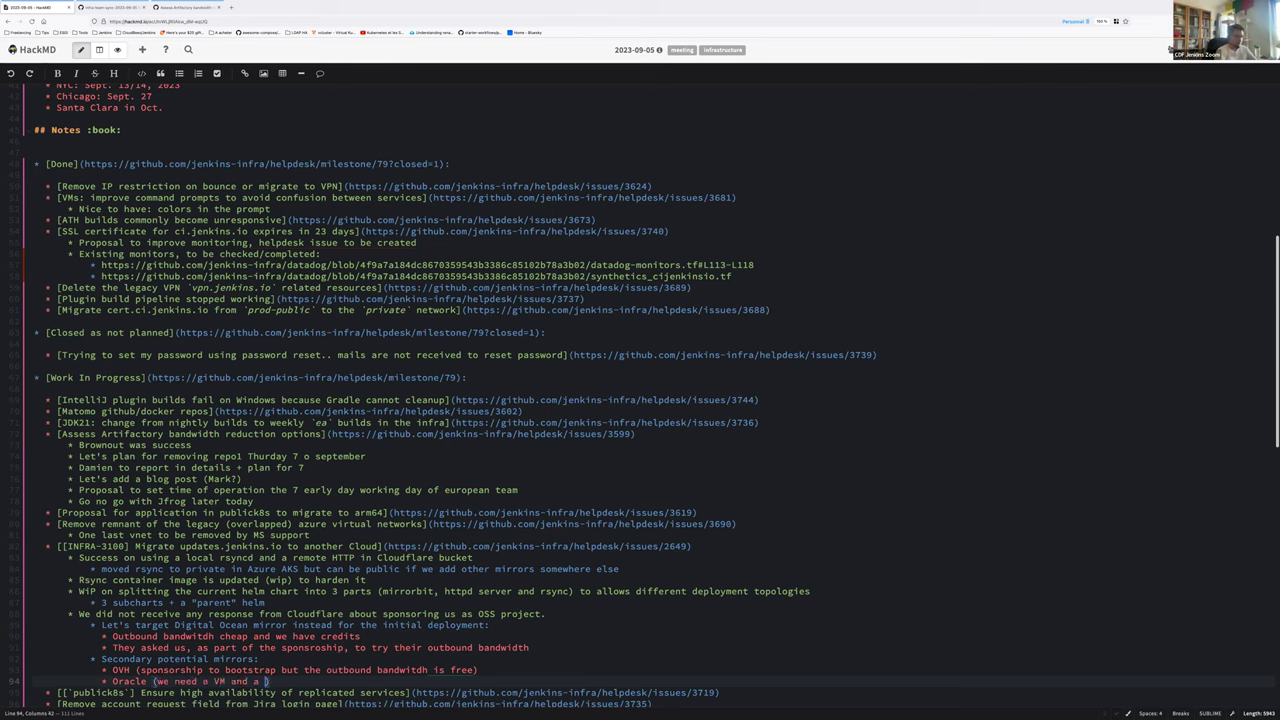
type("e work")
type(", but it would b")
type("e on the")
key("ctrl+shift+Left")
key("ctrl+shift+Left")
type("on a US")
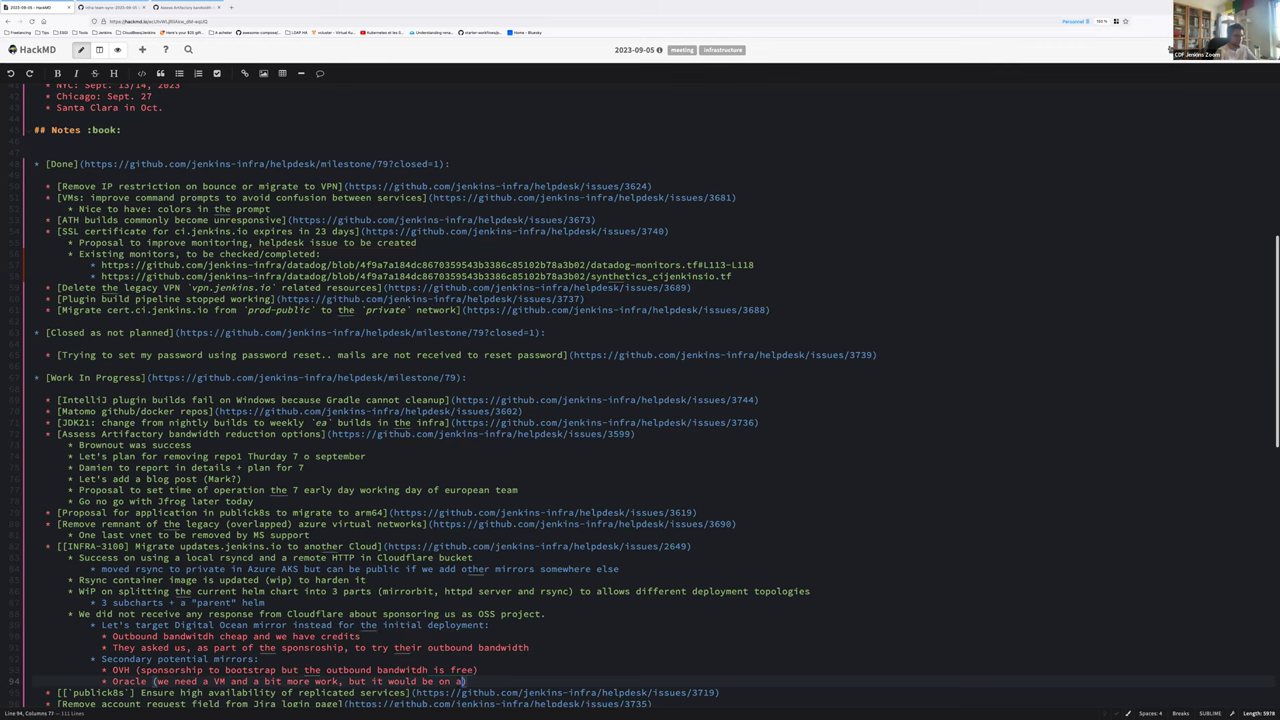
type(" datacenter")
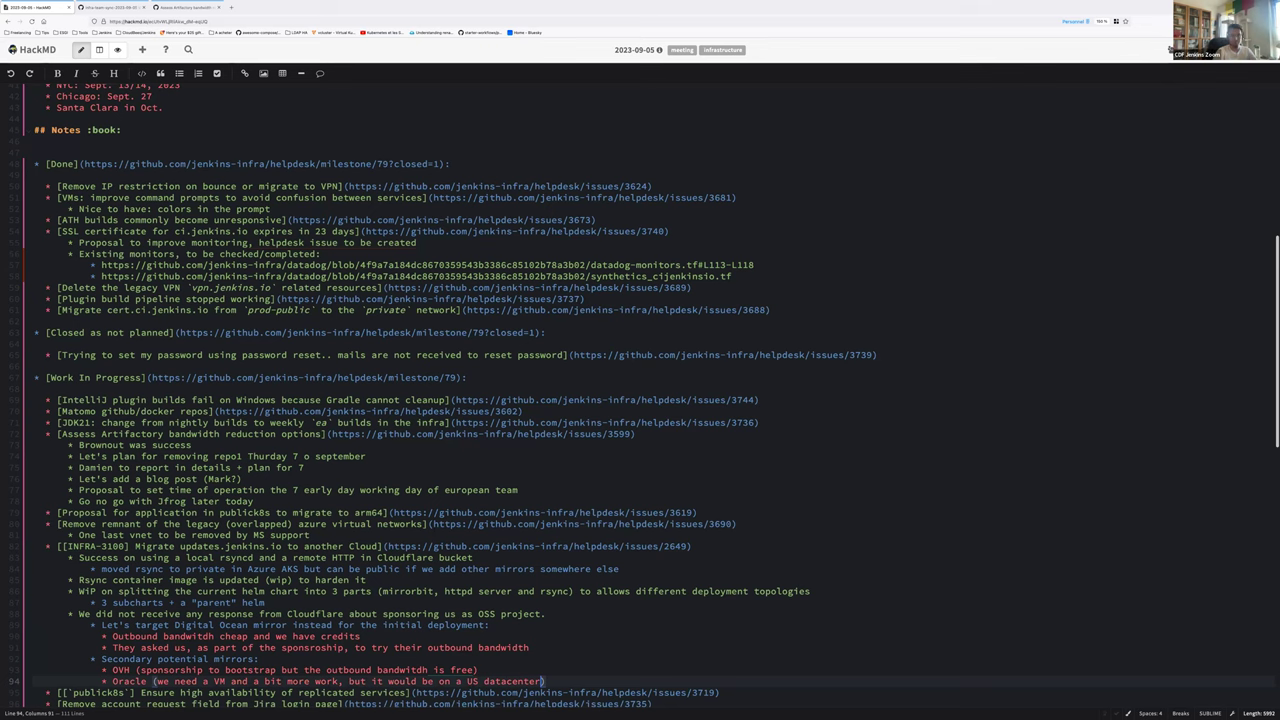
key("End")
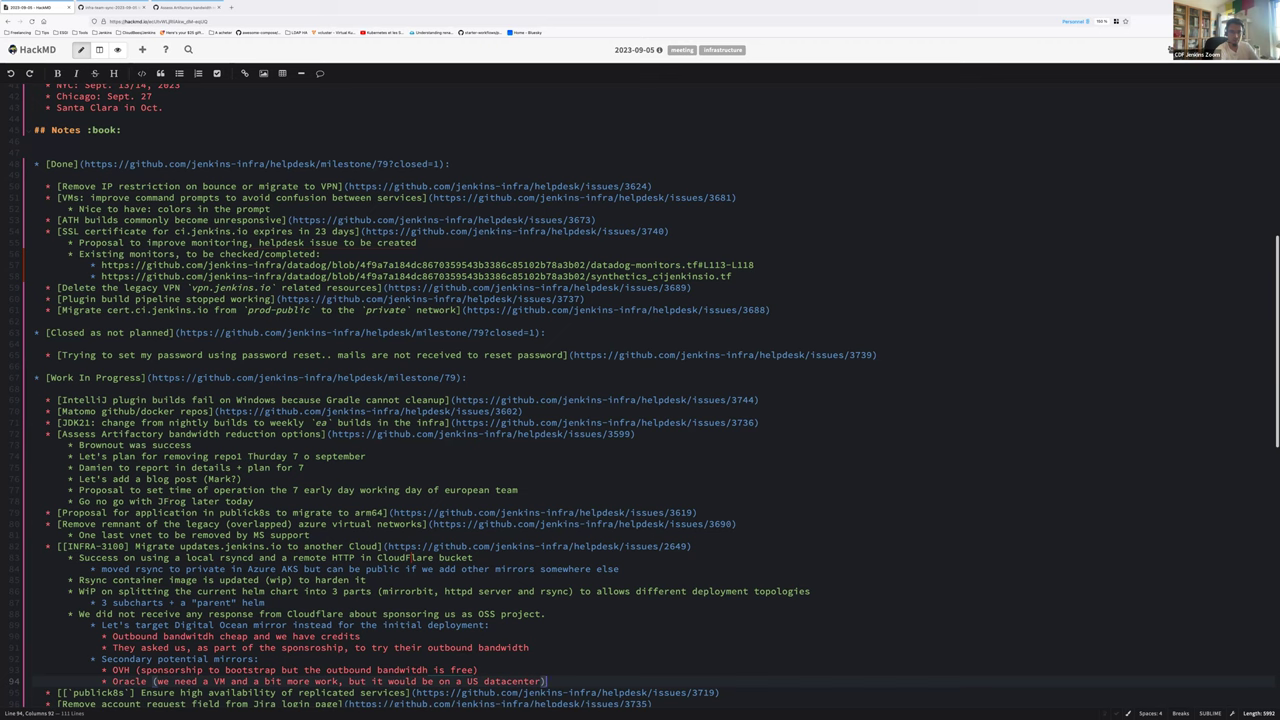
Below Oracle, add the outdented bullet "Plan the announcement of the deployment as this service will be served from different IP addresses"
key("Return")
key("shift+Tab")
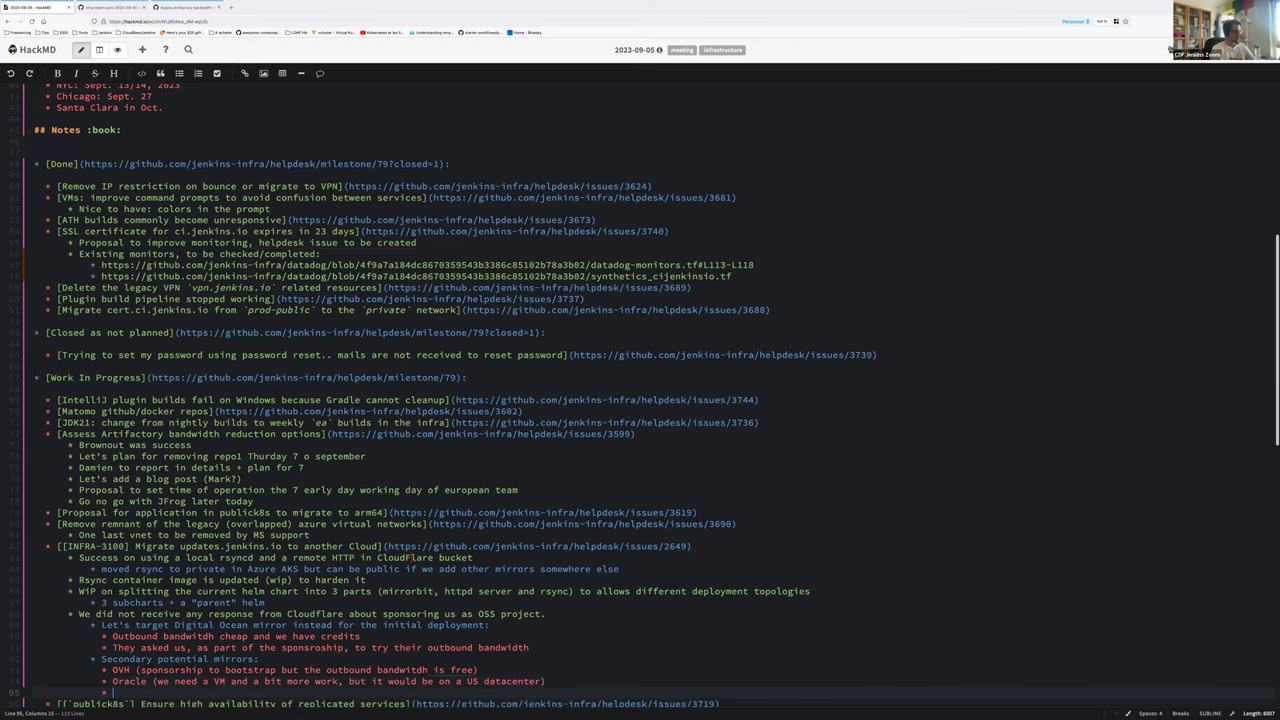
key("shift+Tab")
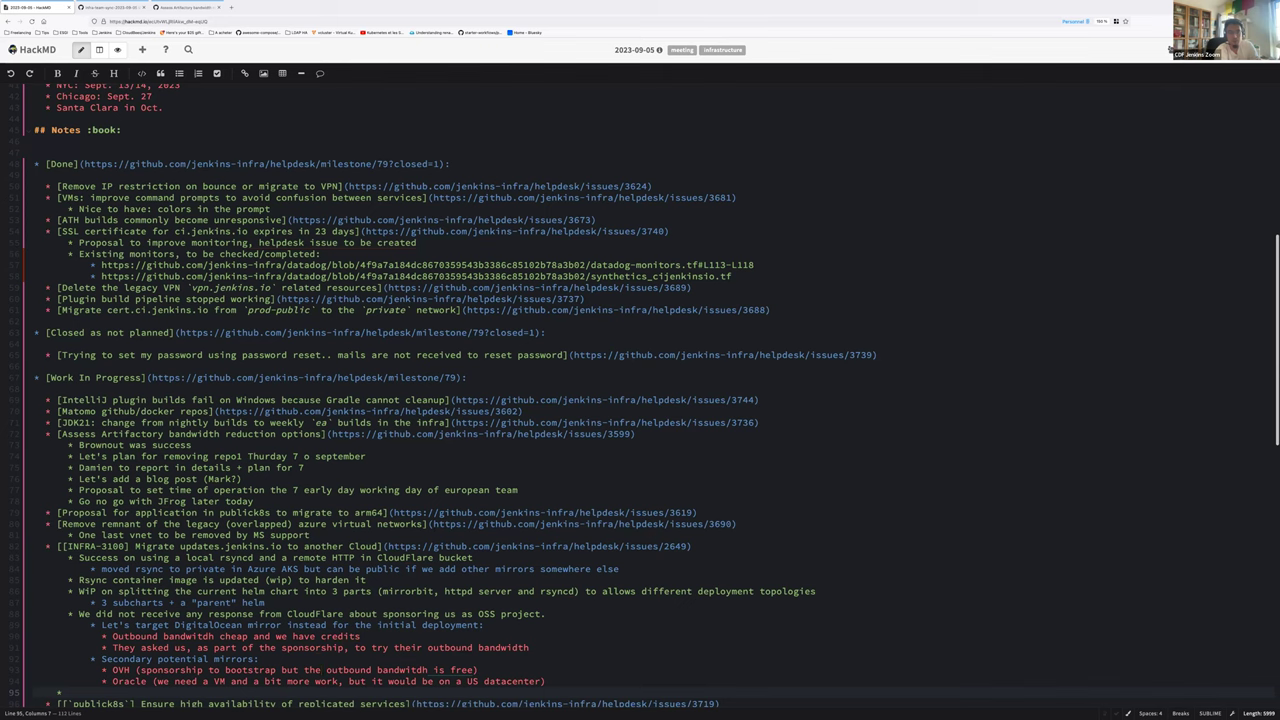
type("Plan the announ")
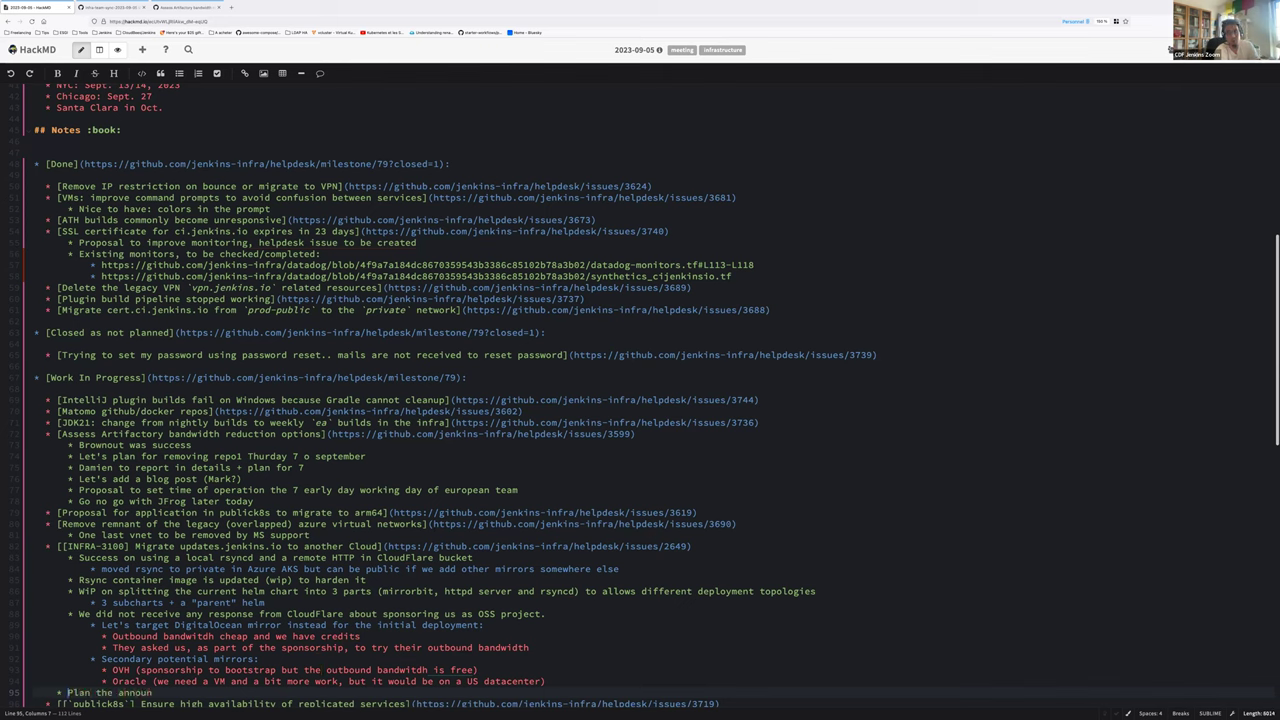
type("cement of the")
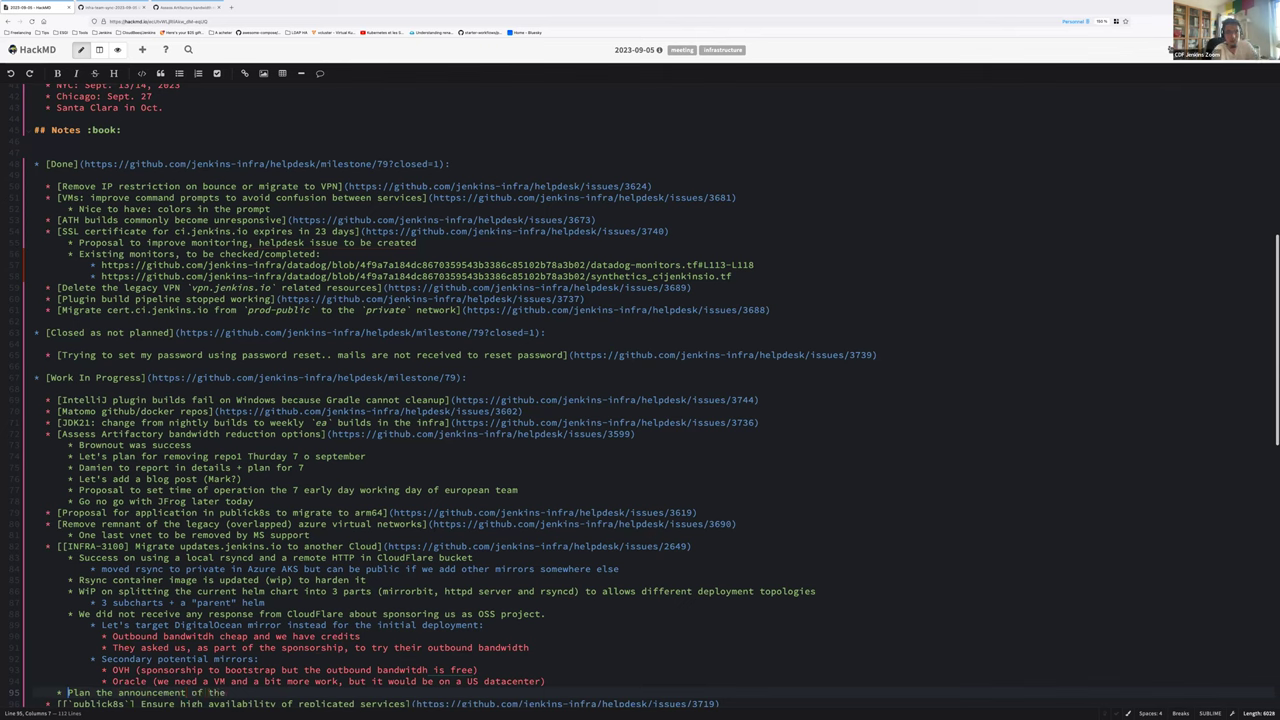
type(" deployment as t")
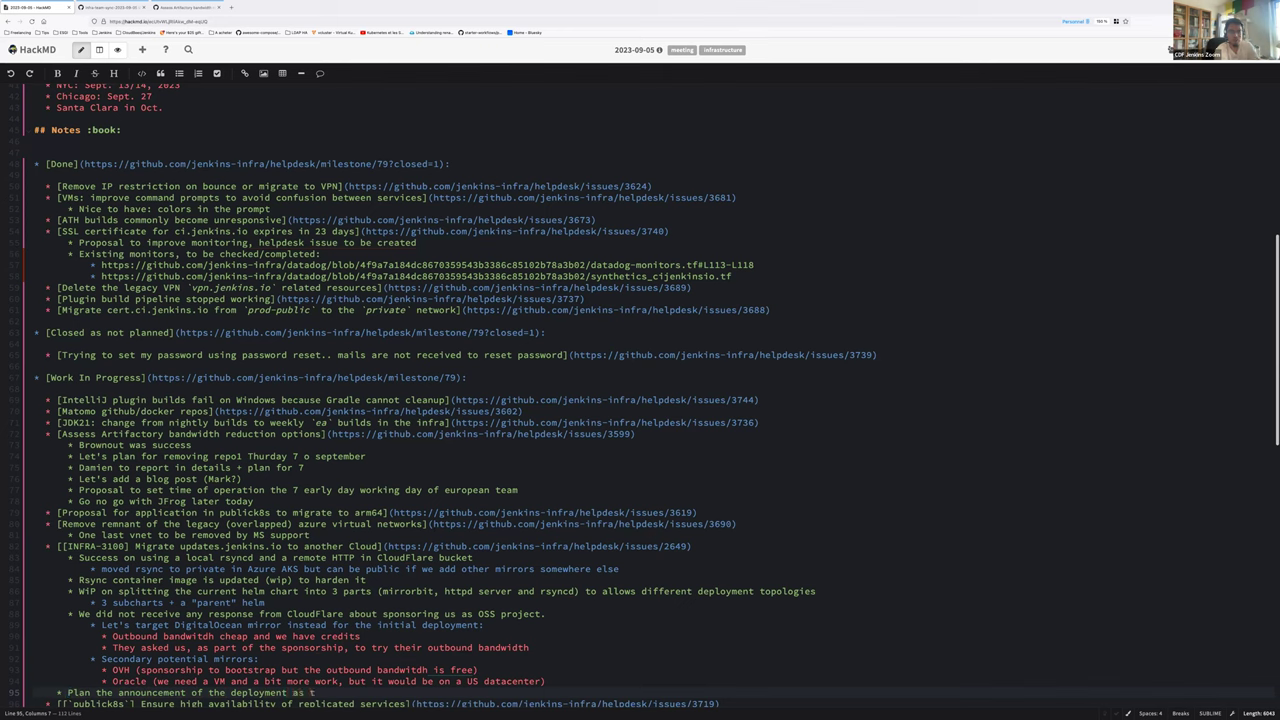
type("his service will be served from")
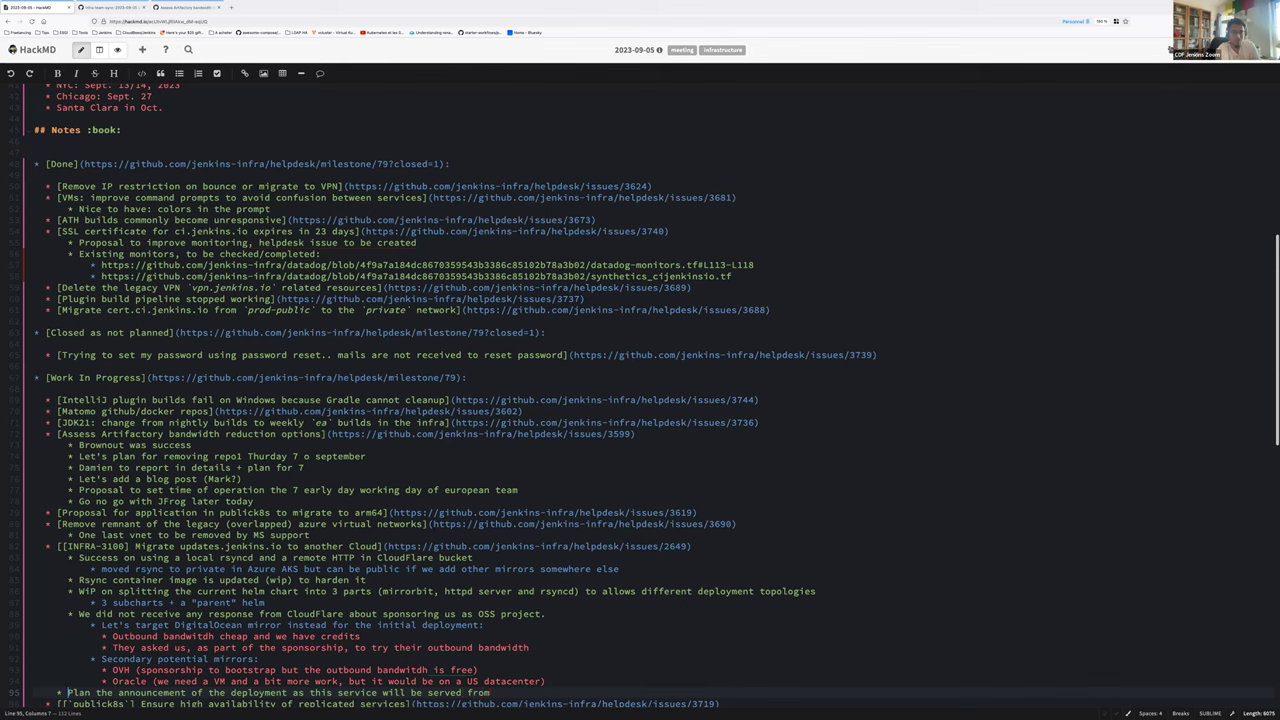
type(" different")
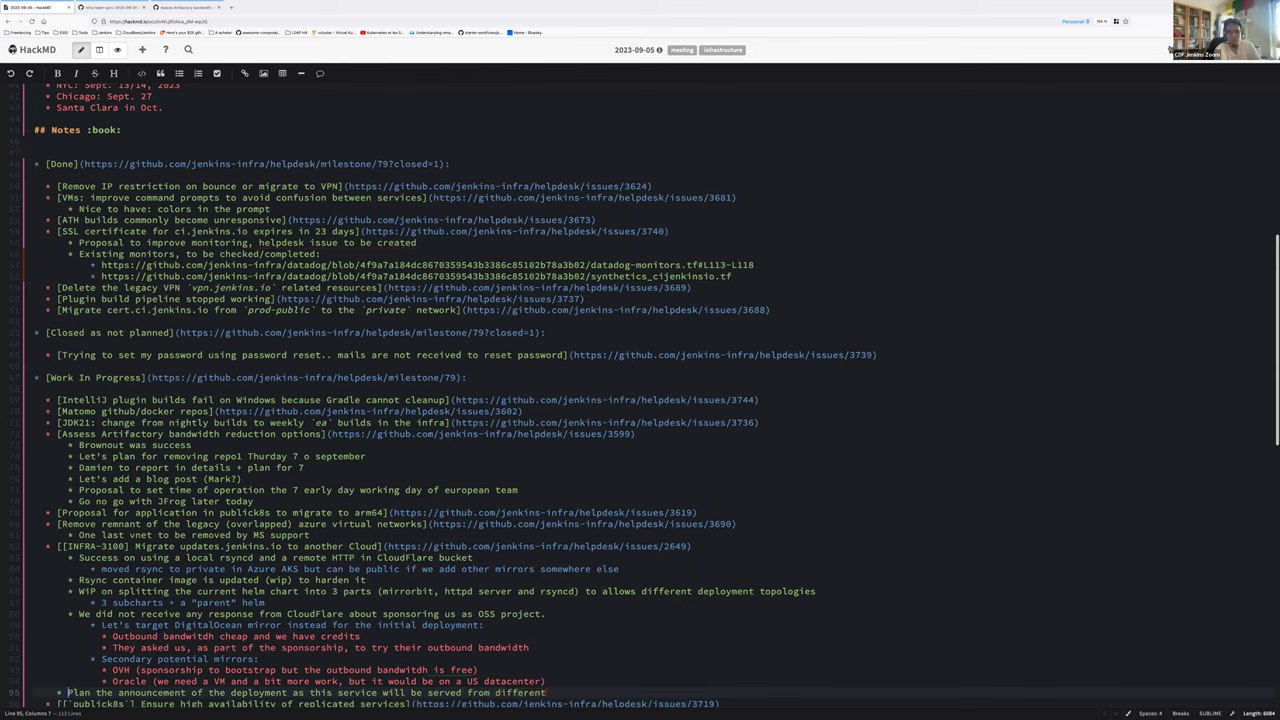
type(" IP addresses (whiteli")
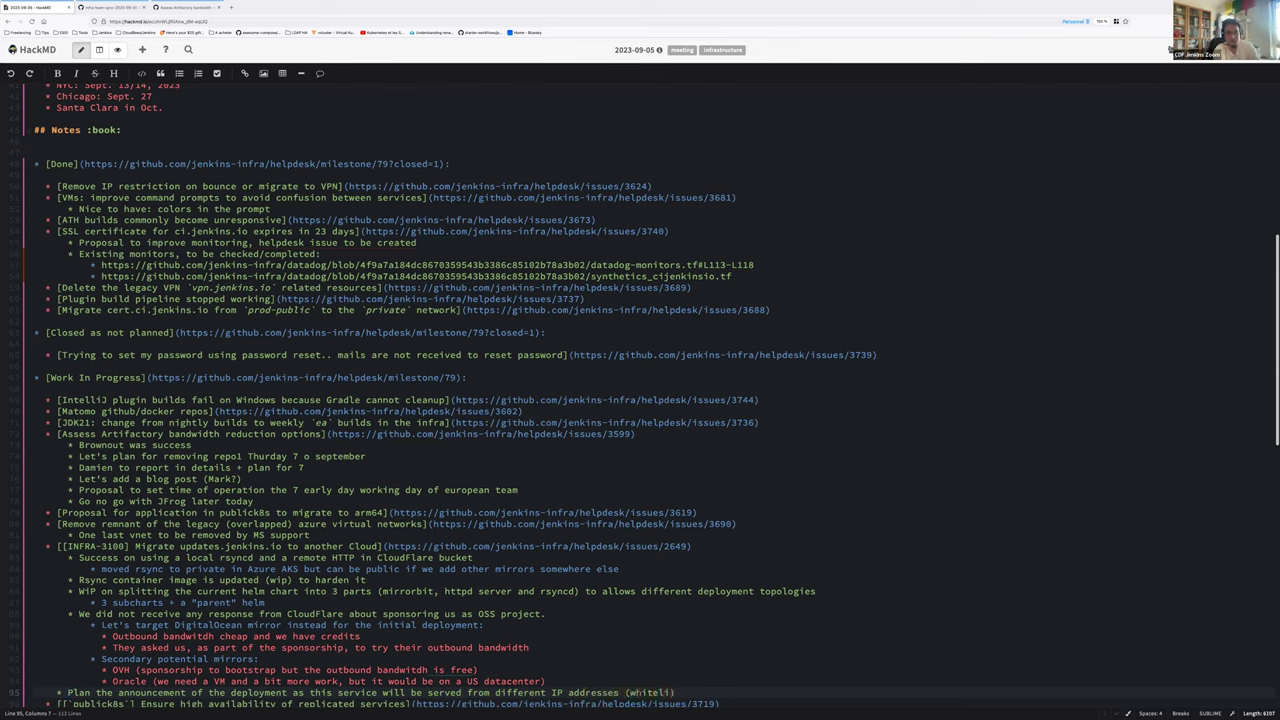
Make the parenthetical at the end of the announcement bullet read "(on allow lists)"
key("BackSpace")
key("BackSpace")
key("BackSpace")
key("BackSpace")
key("BackSpace")
key("BackSpace")
left_click(67, 692)
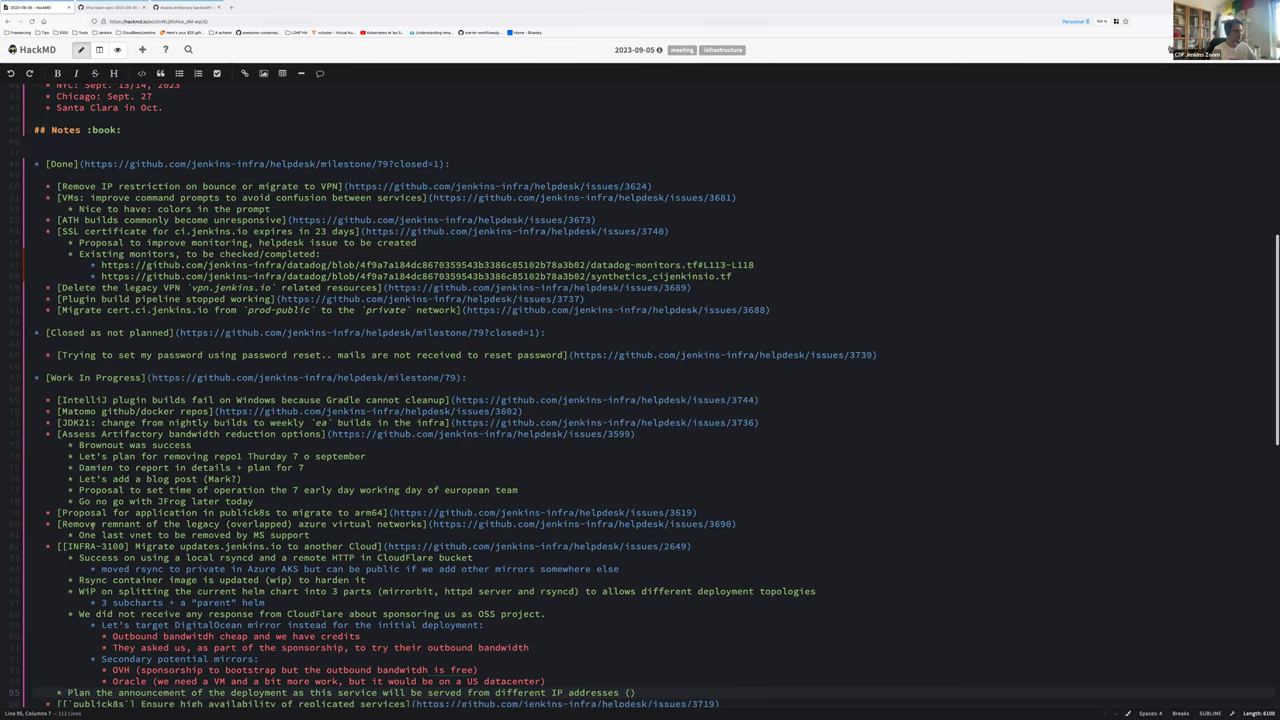
scroll(92, 524, "down", 1)
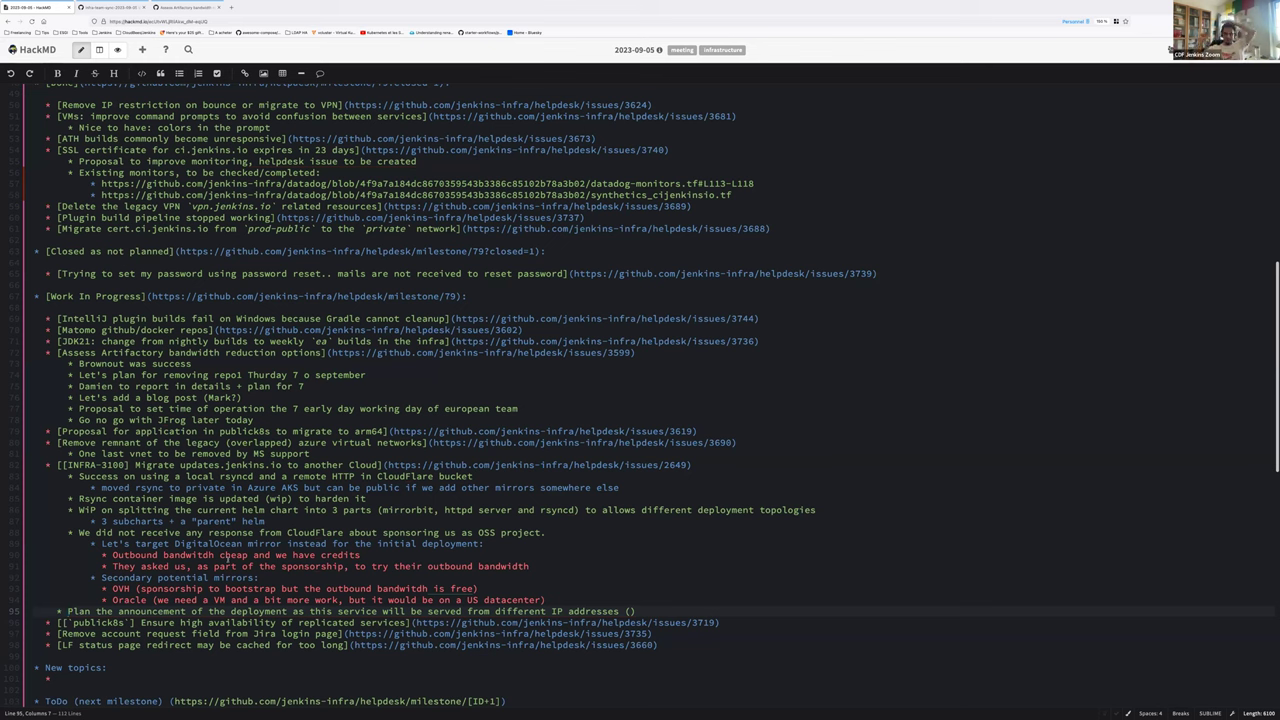
type("on allo")
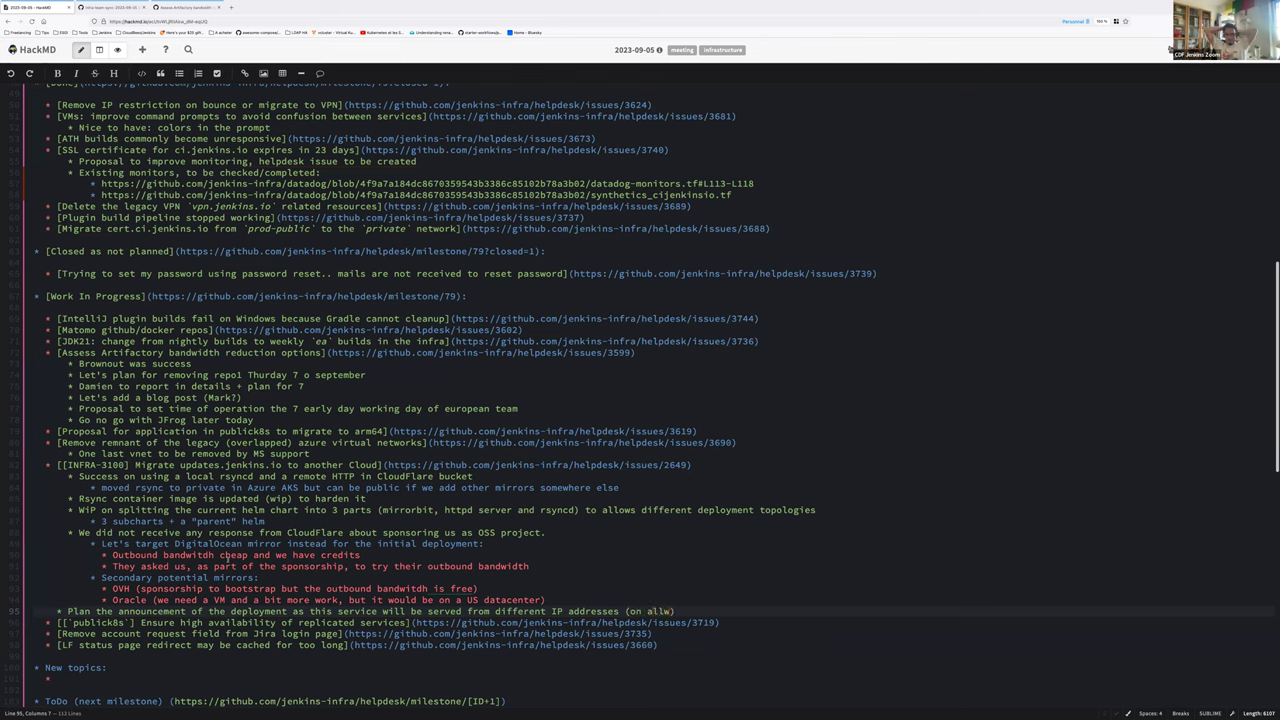
type("w lists")
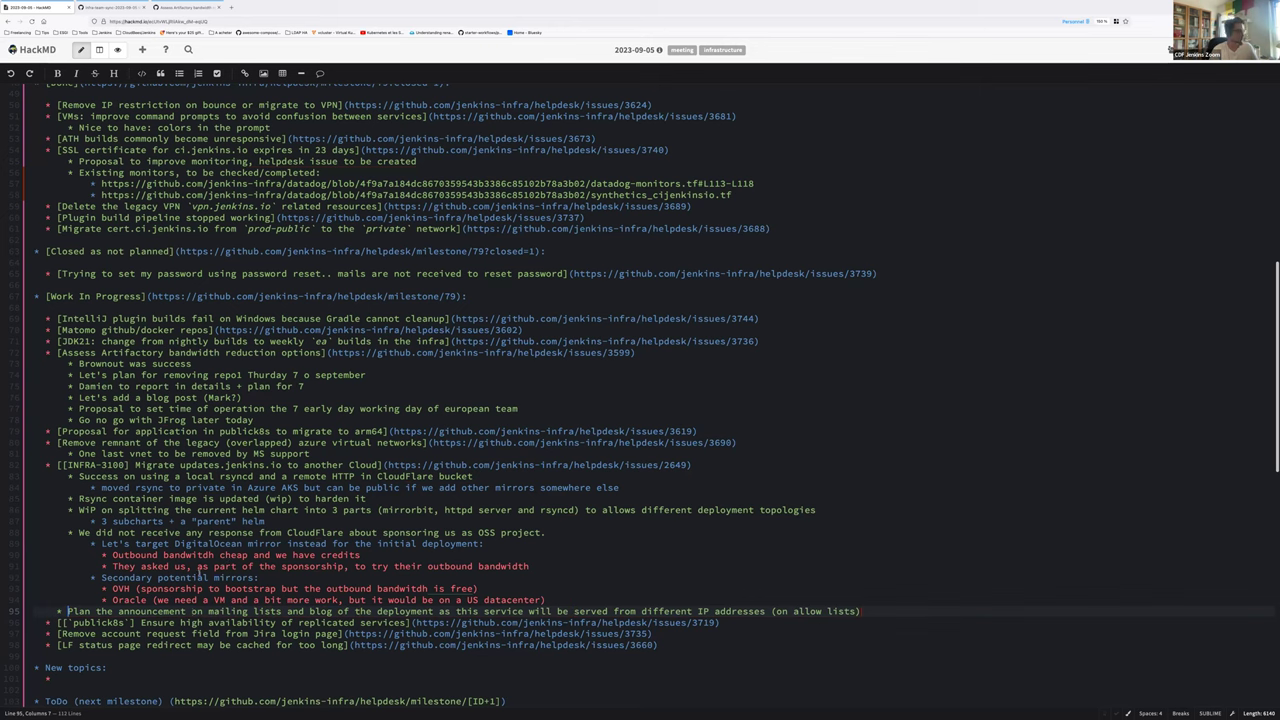
Expand the announcement bullet to say "on mailing lists and blog at least 2 weeks before the deployment"
type("at least 2 w")
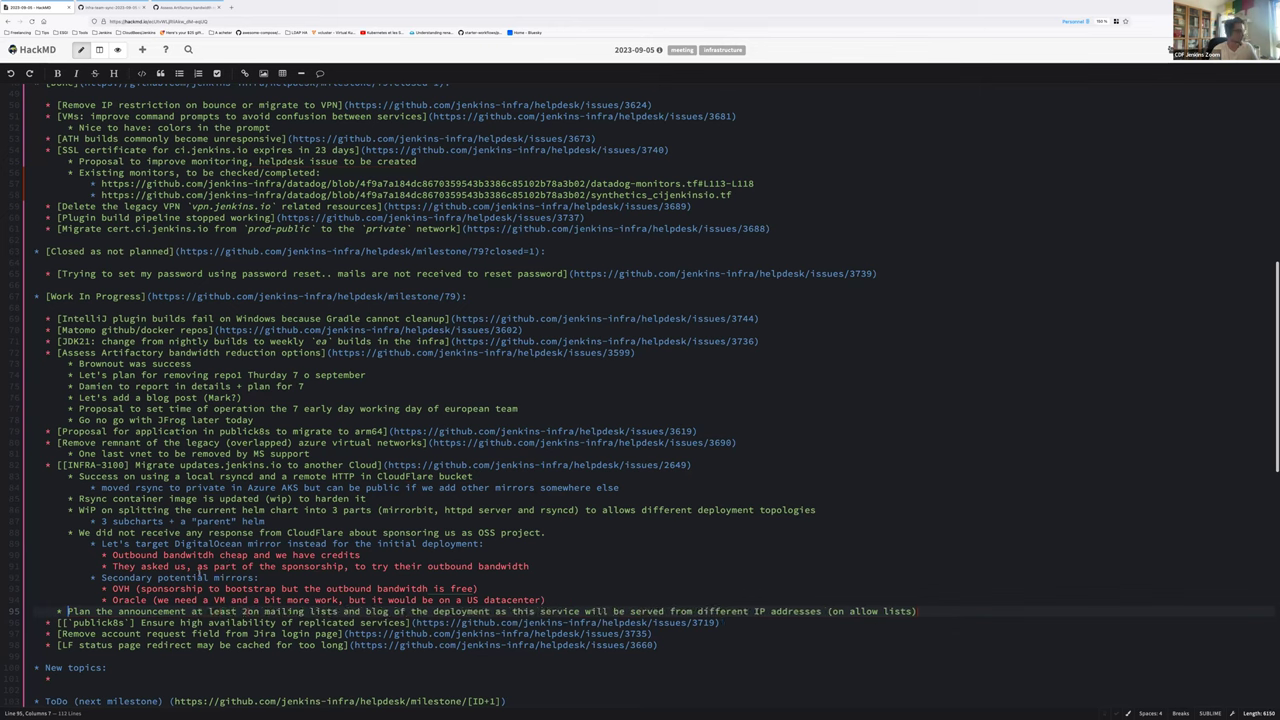
type("eeks before")
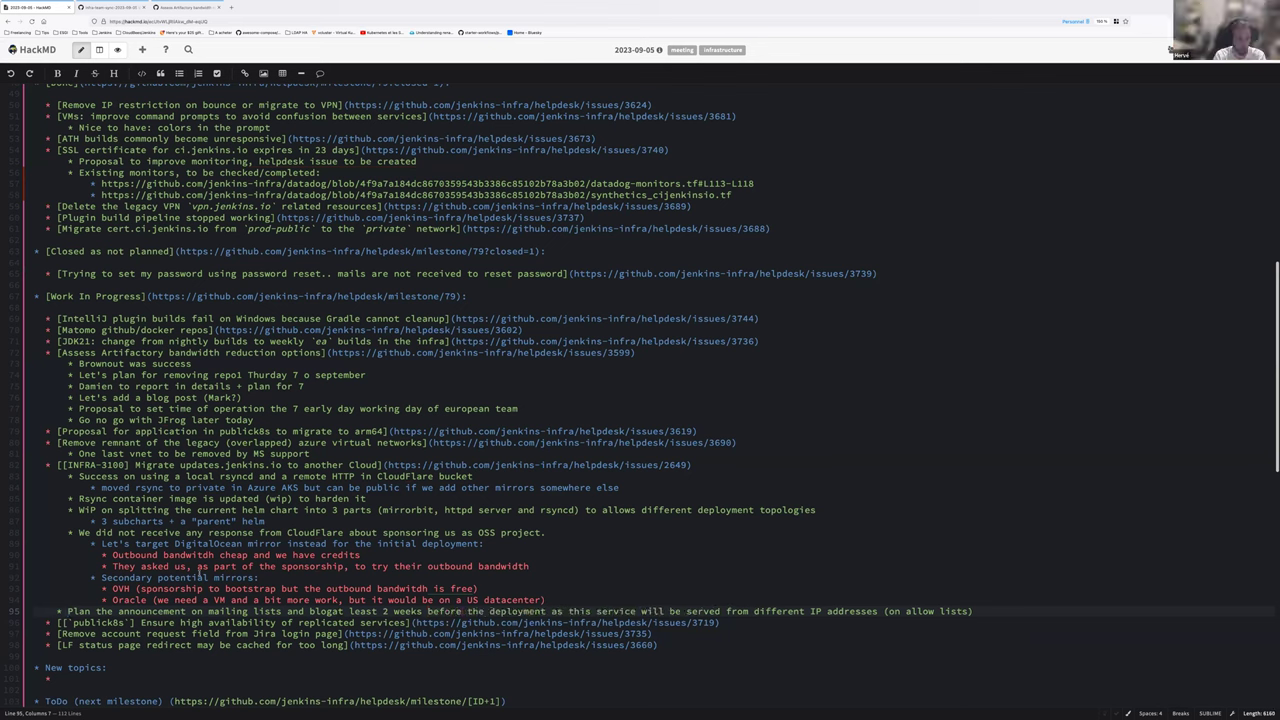
left_click(203, 577)
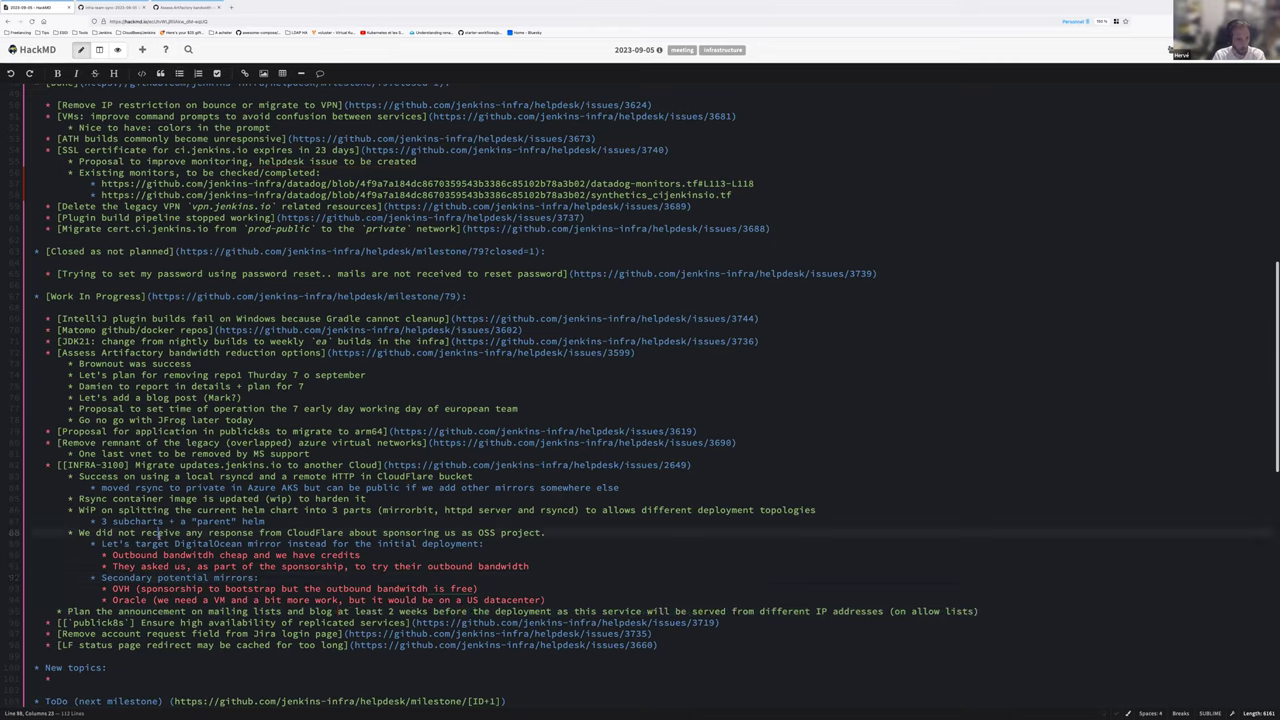
Under the arm64 migration proposal, nest "We can now build Linux multiplatform docker images for our own infra images, using docker bake like the jenkins official images"
key("ctrl+Tab")
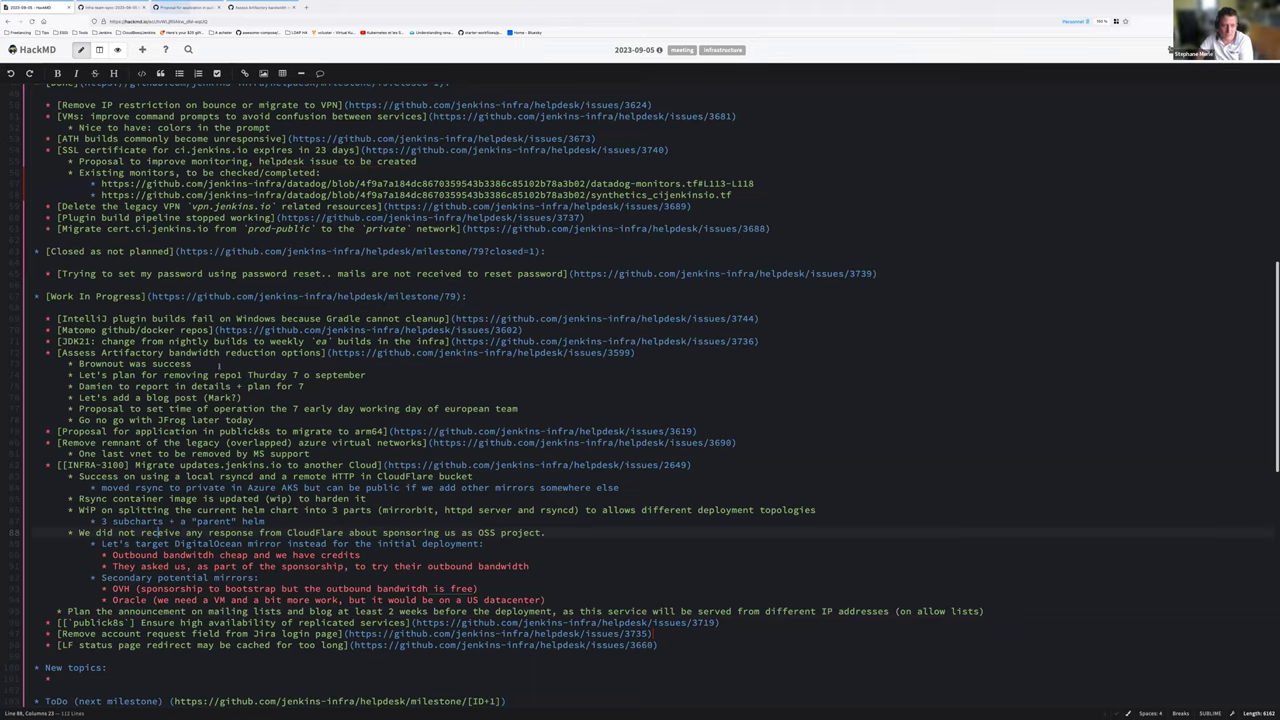
left_click(35, 7)
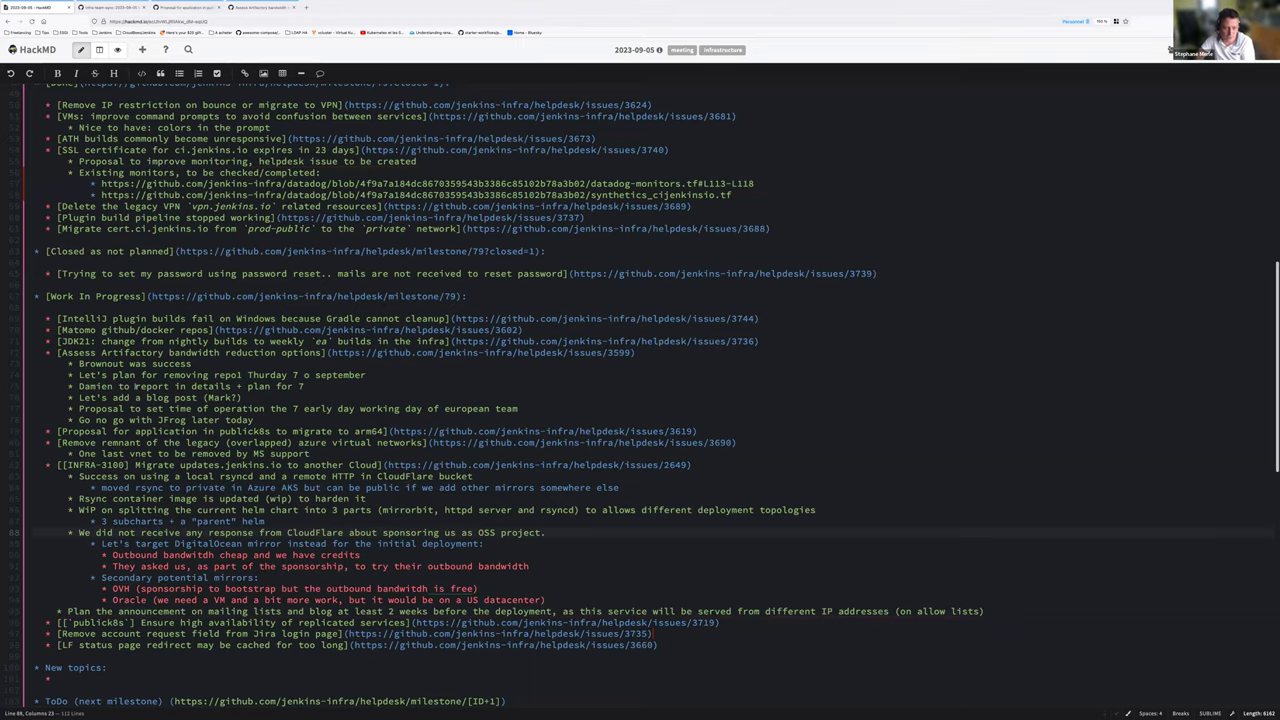
left_click(133, 623)
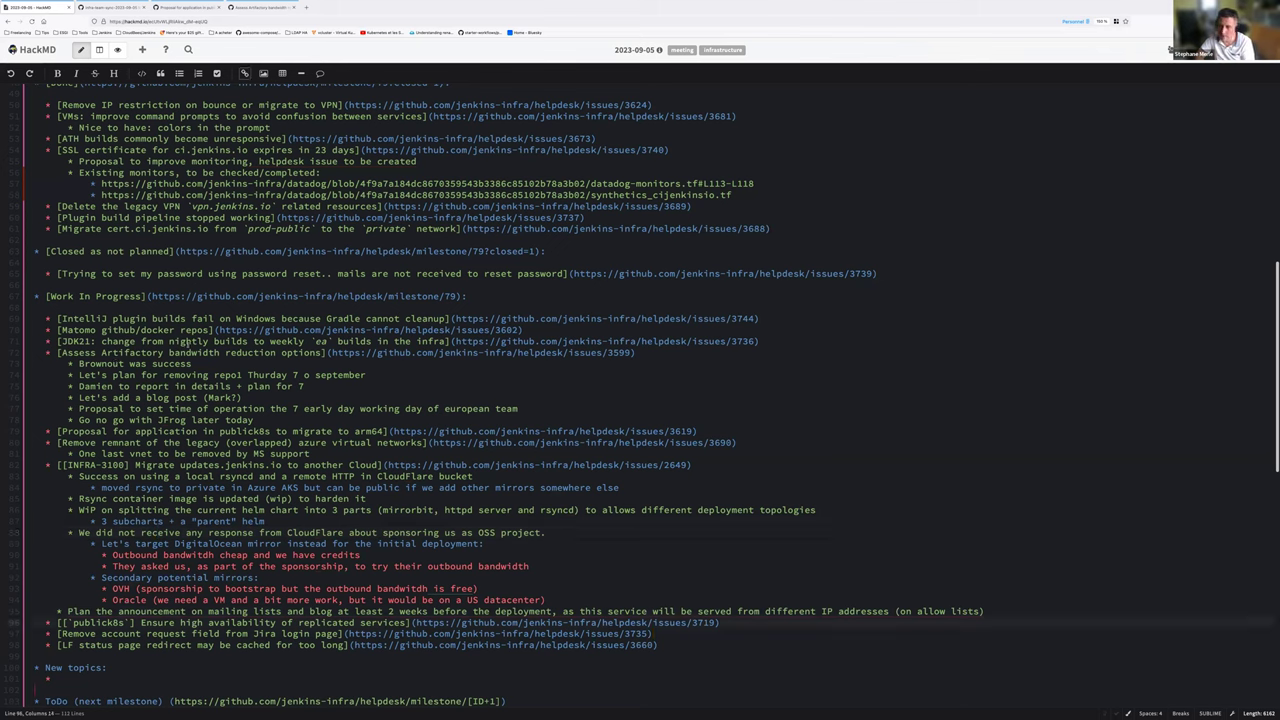
left_click(355, 431)
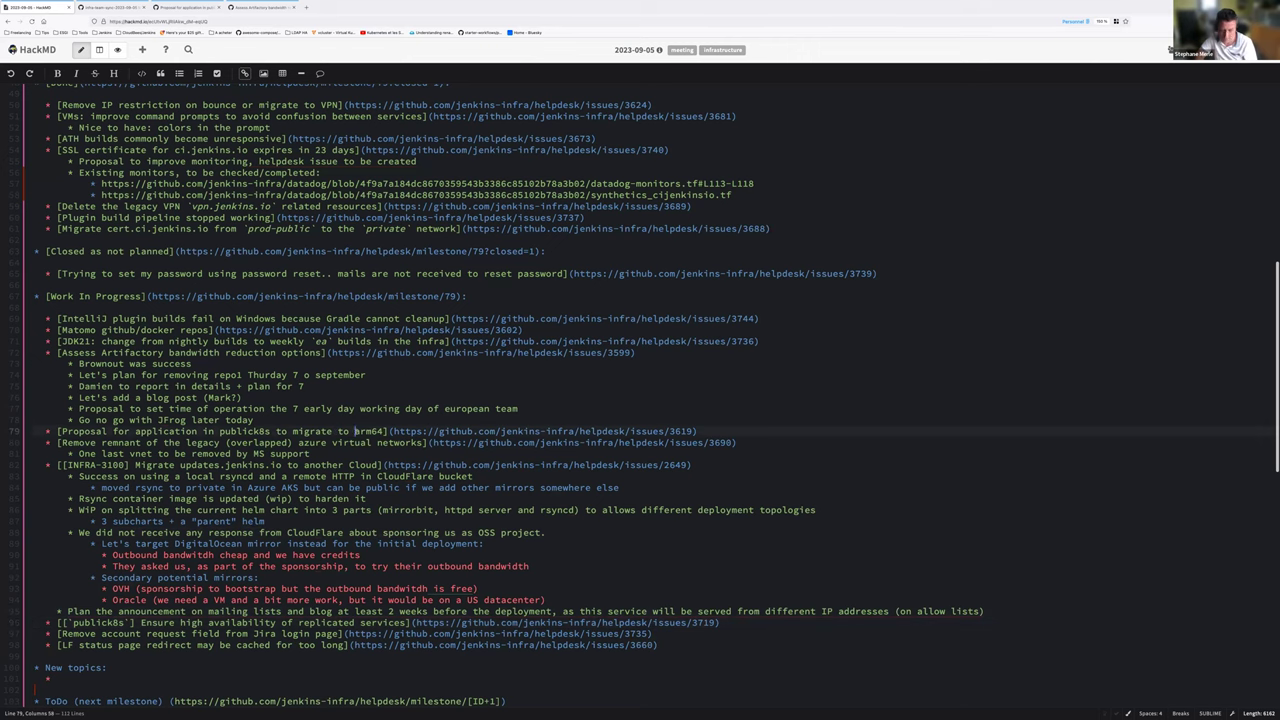
key("End")
key("Return")
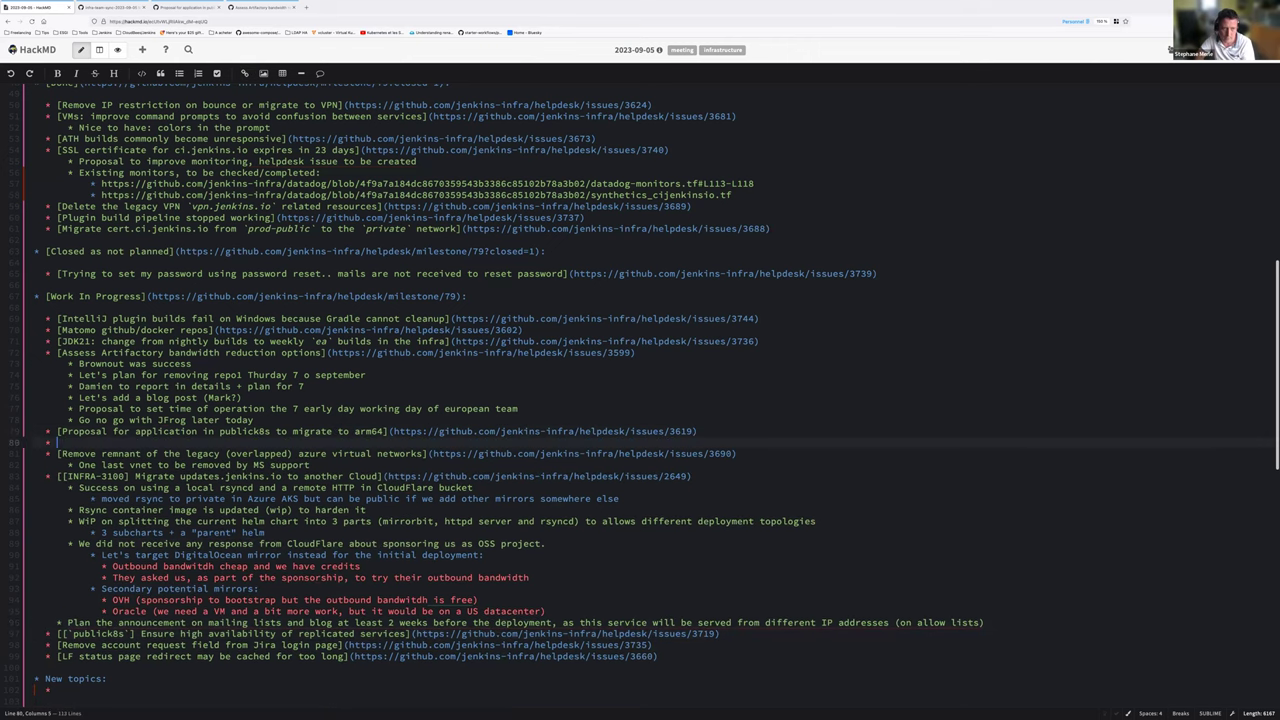
type("We can now ")
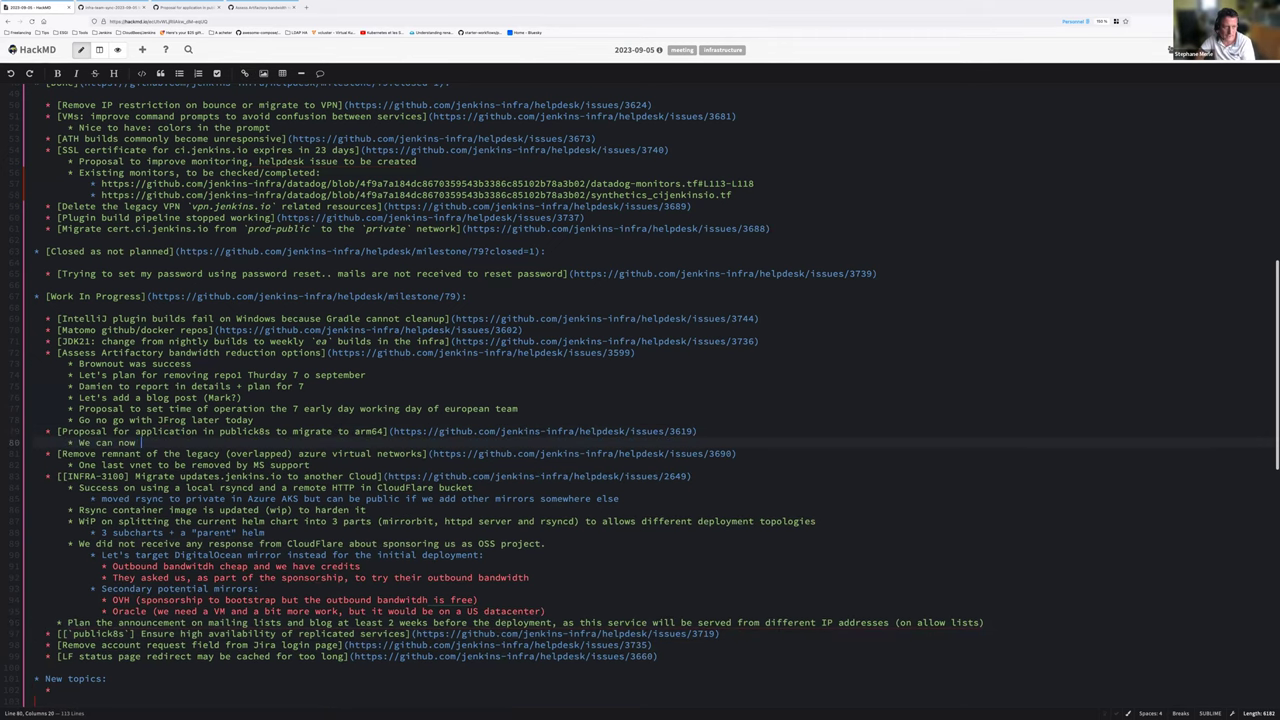
type("build Linux multiplatform")
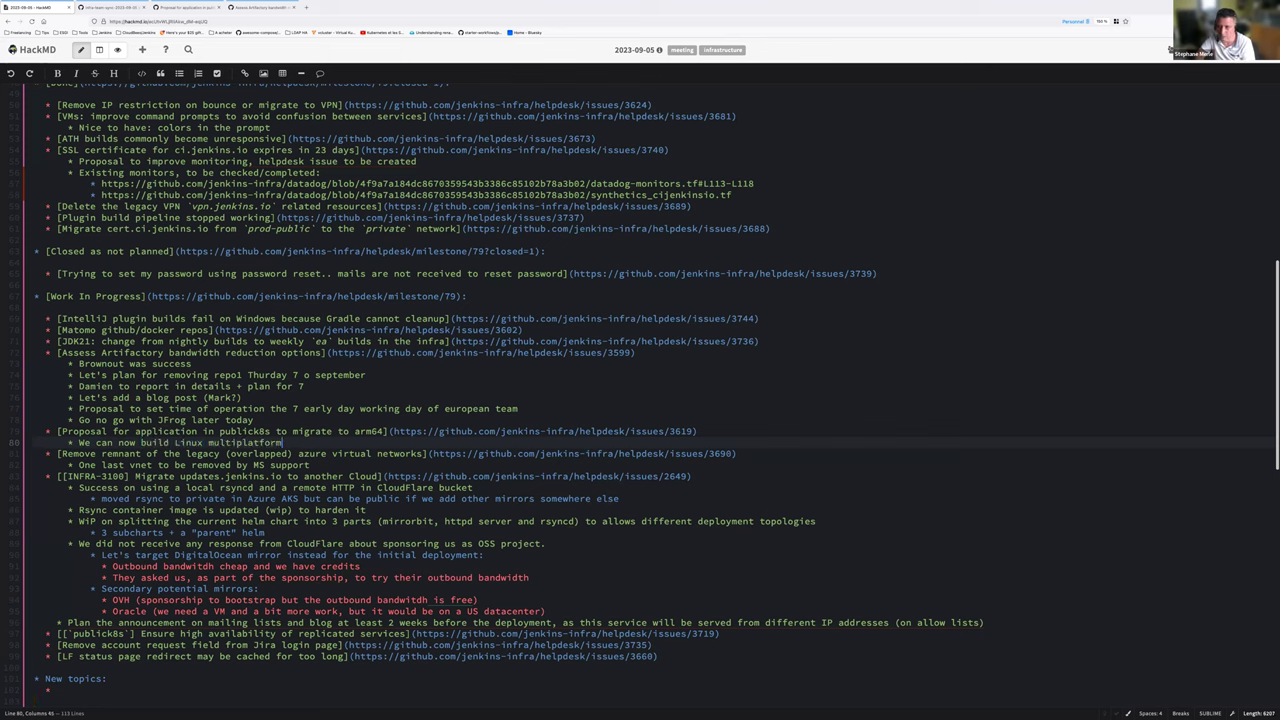
type(" docker images for our own")
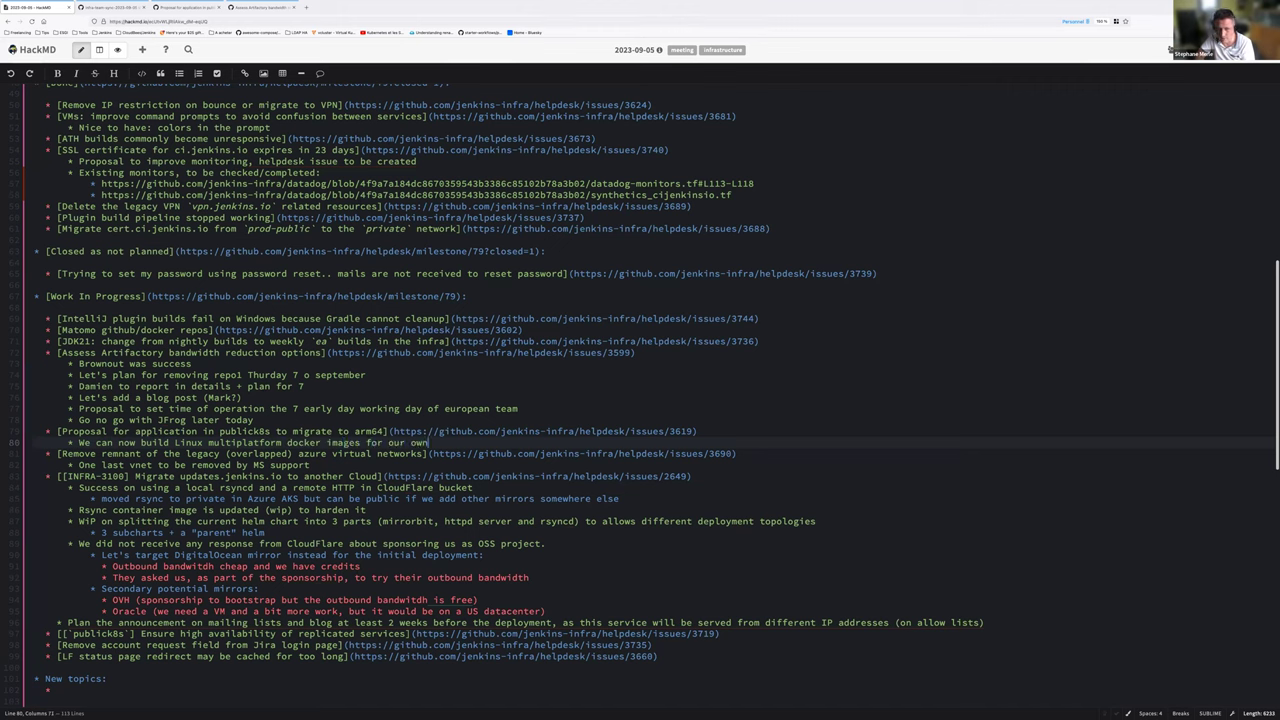
type(" infra images, using ")
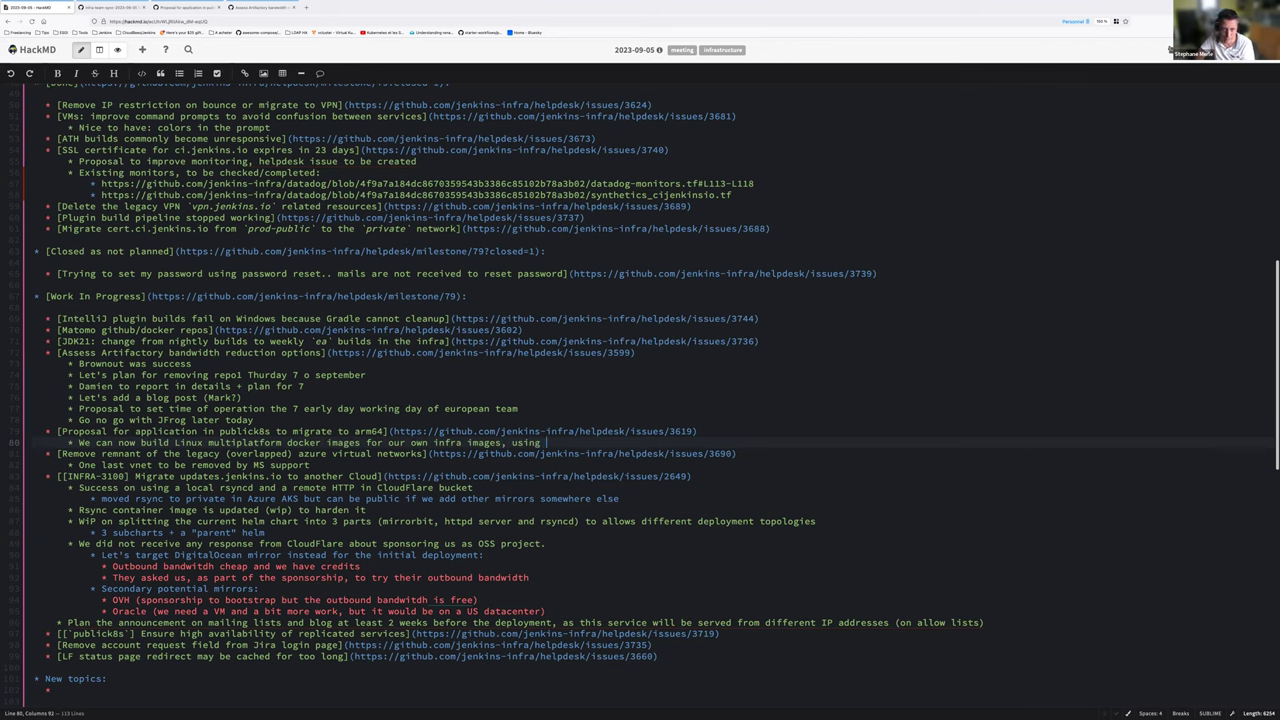
type("docker bake")
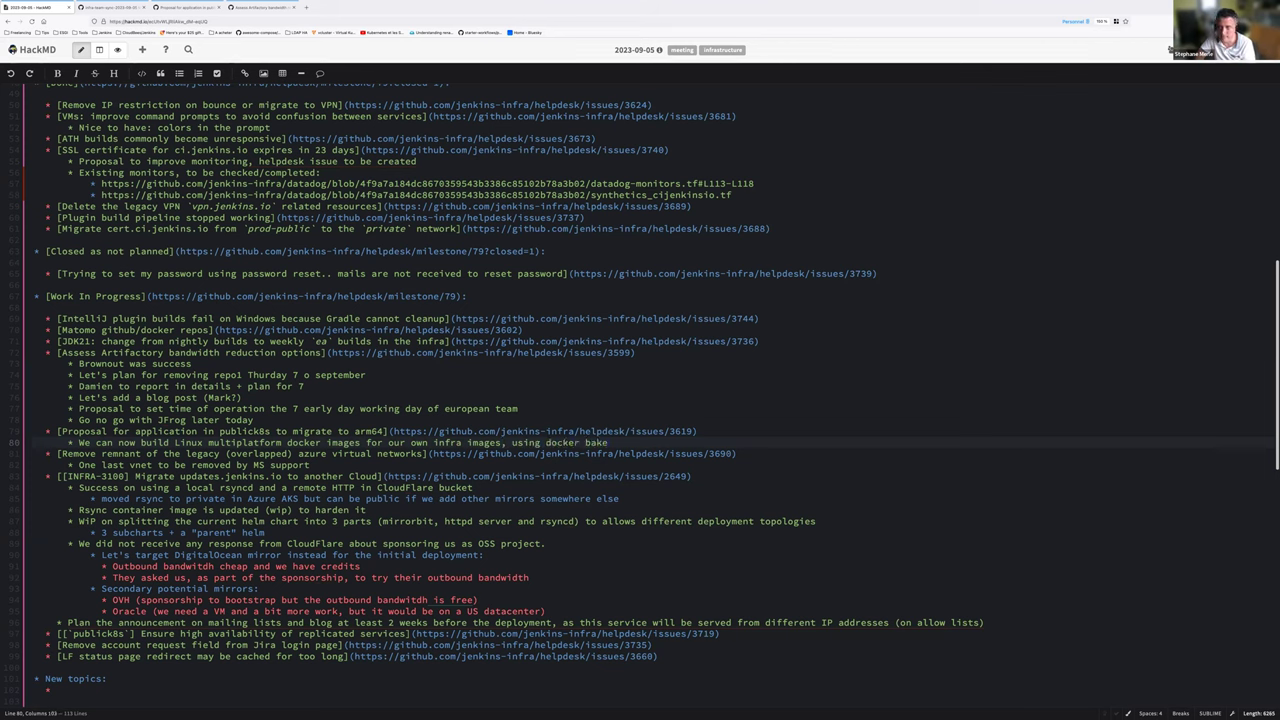
type(" like the jenkins official images")
Below the multiplatform docker images bullet, add the bullet "The wiki.jenkins.io is now served with arm64"
key("Return")
type("The ")
type("De")
type("i.jenkins")
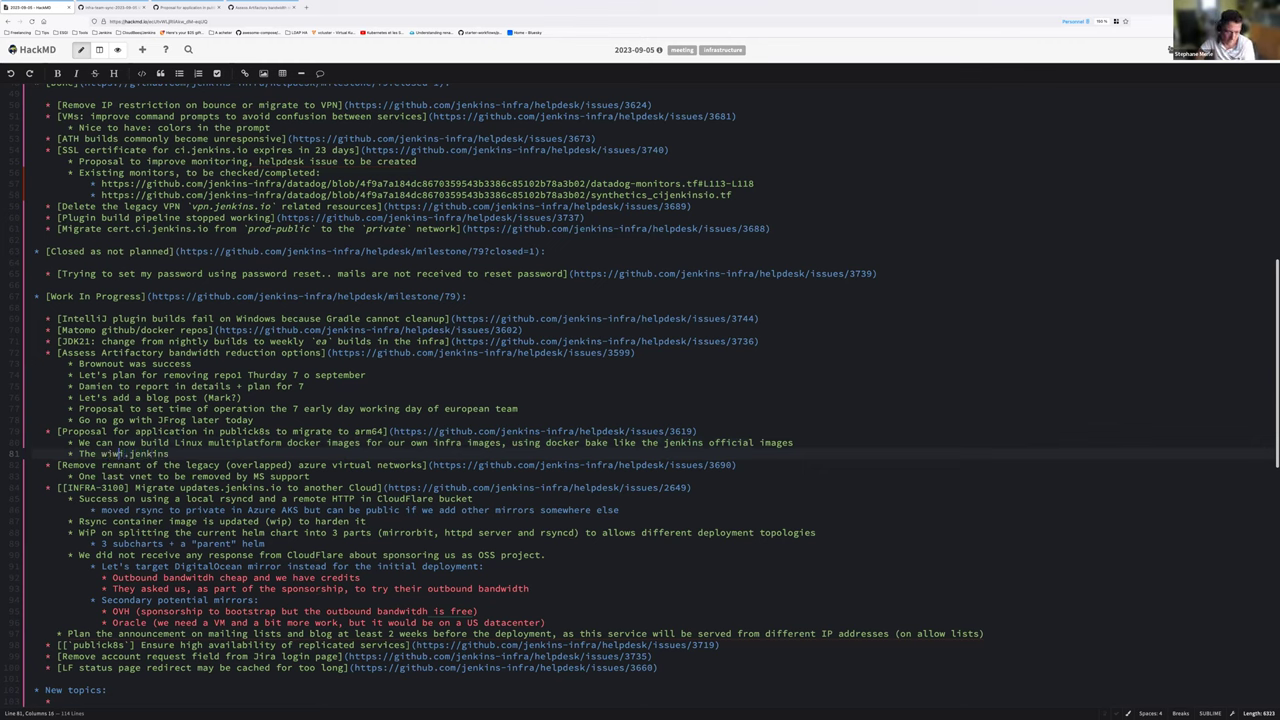
type("-k")
key("End")
key("Left")
key("Left")
key("BackSpace")
key("BackSpace")
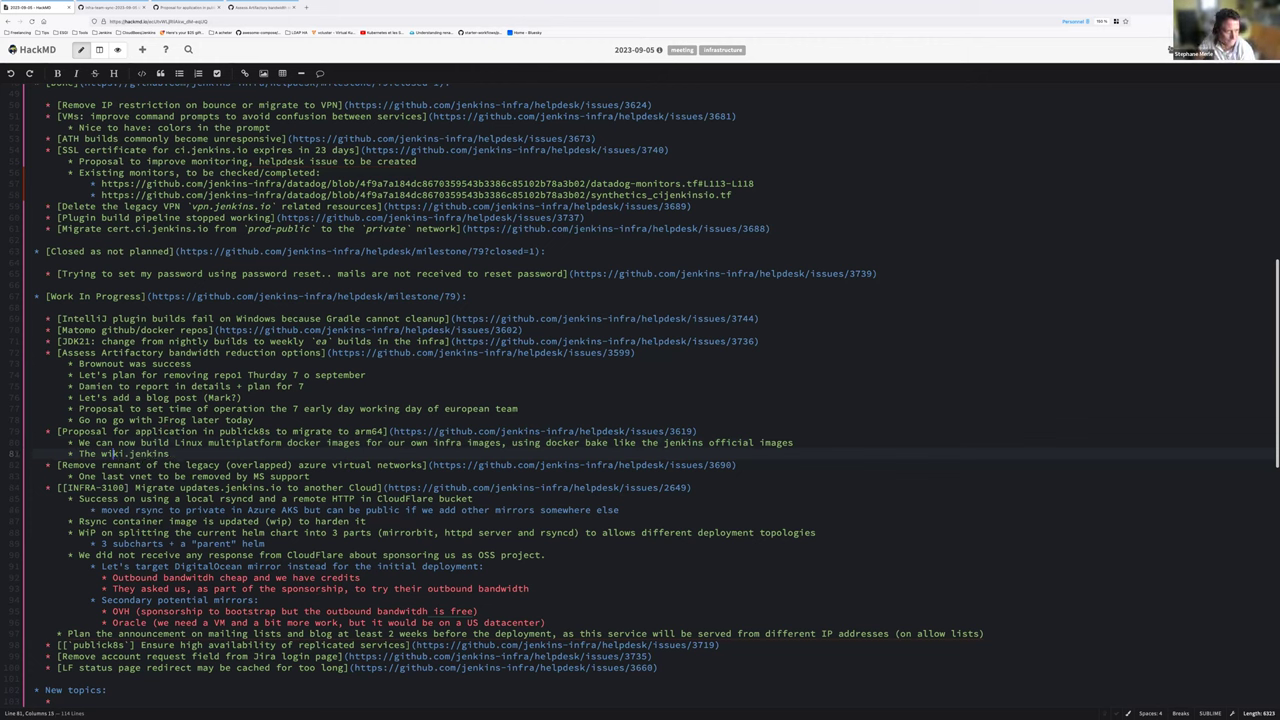
key("End")
type(".io")
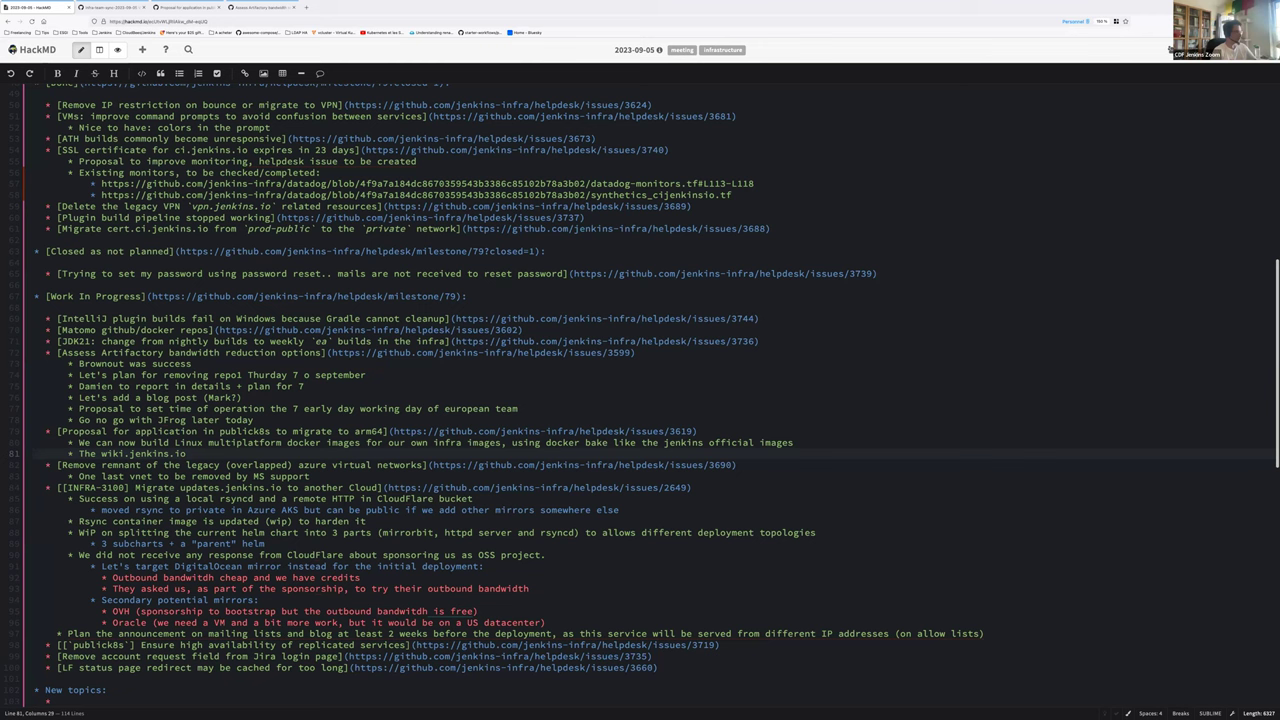
key("BackSpace")
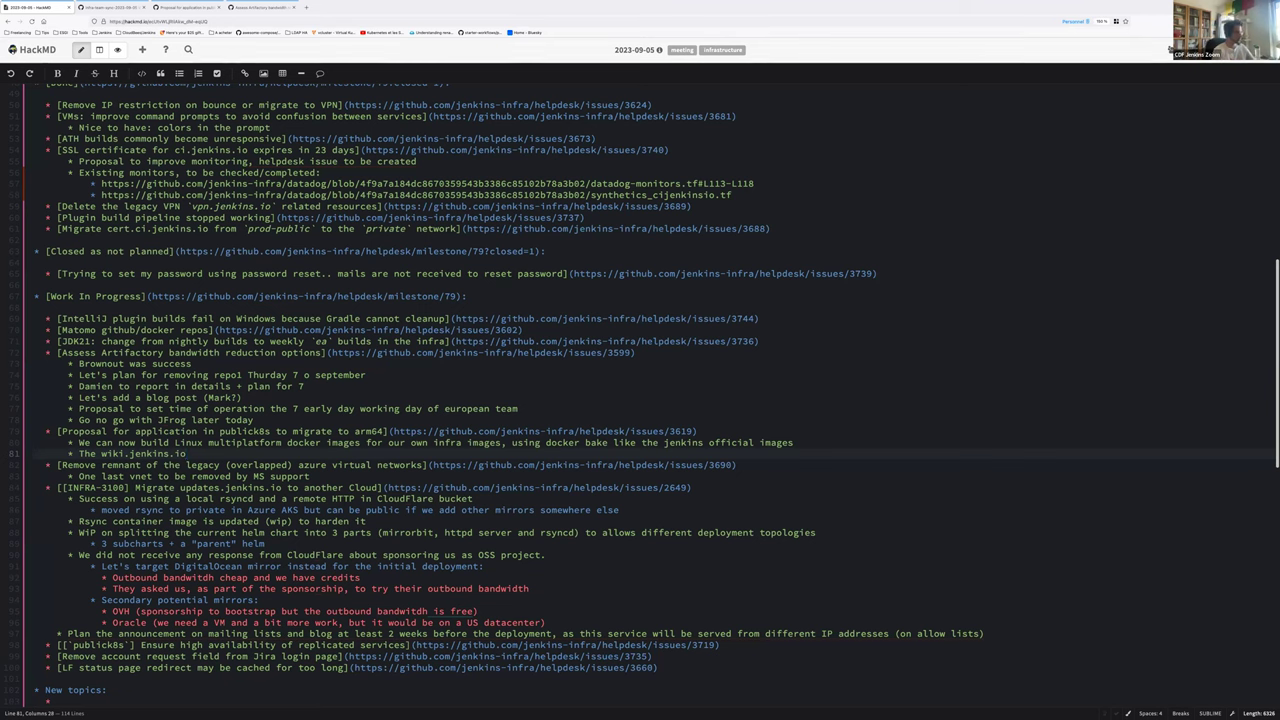
type("is now served")
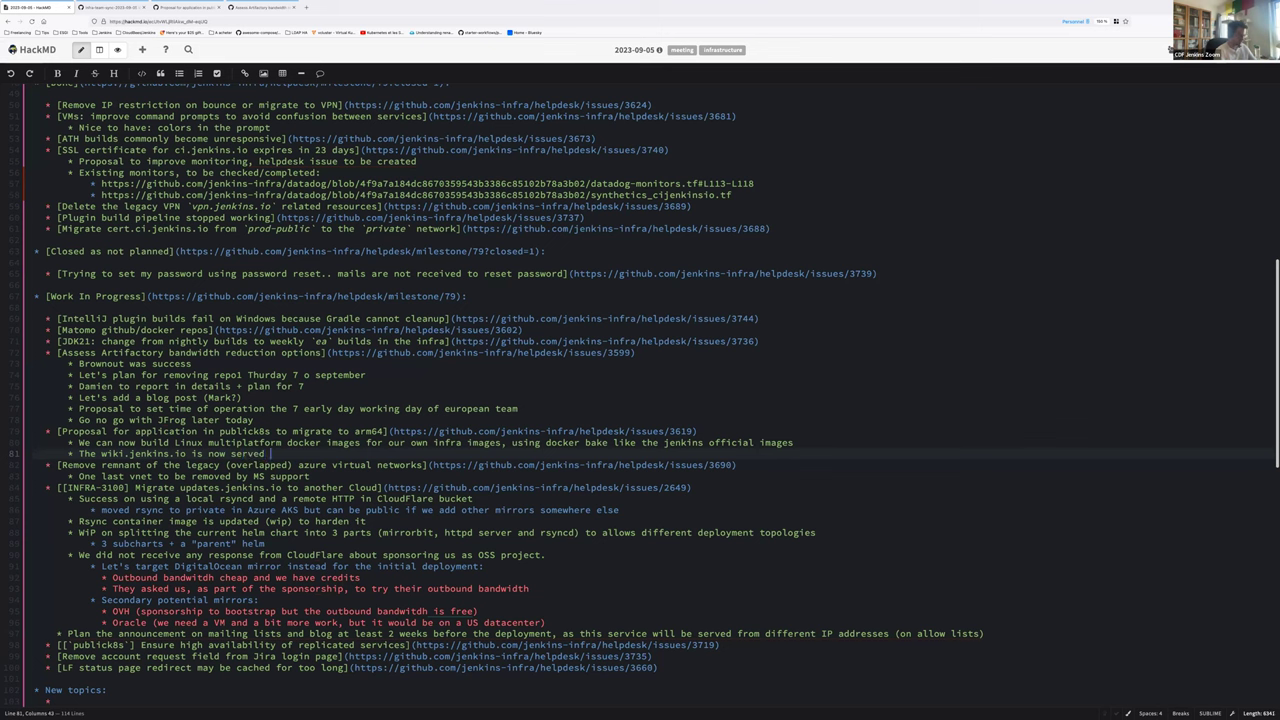
type(" with arm64")
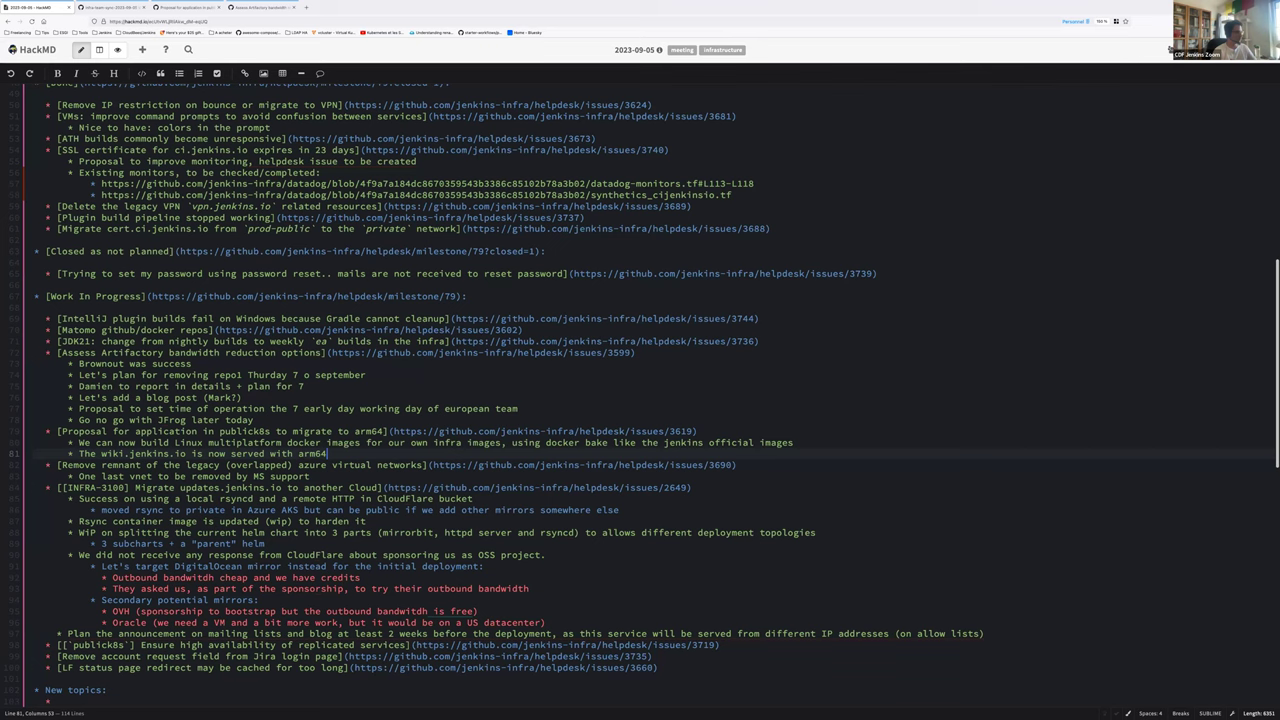
Add the bullet "Next step: lest list the remaining services to migrate" to the arm64 migration proposal
key("Return")
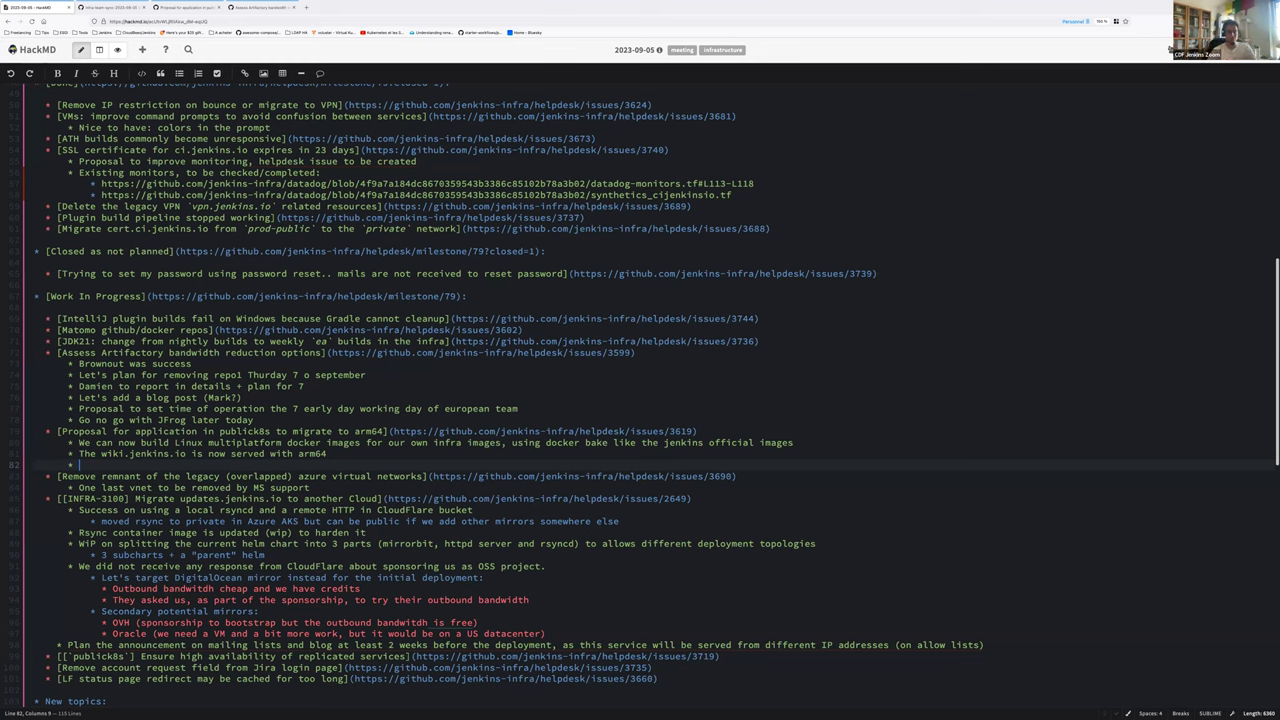
type("Next step:")
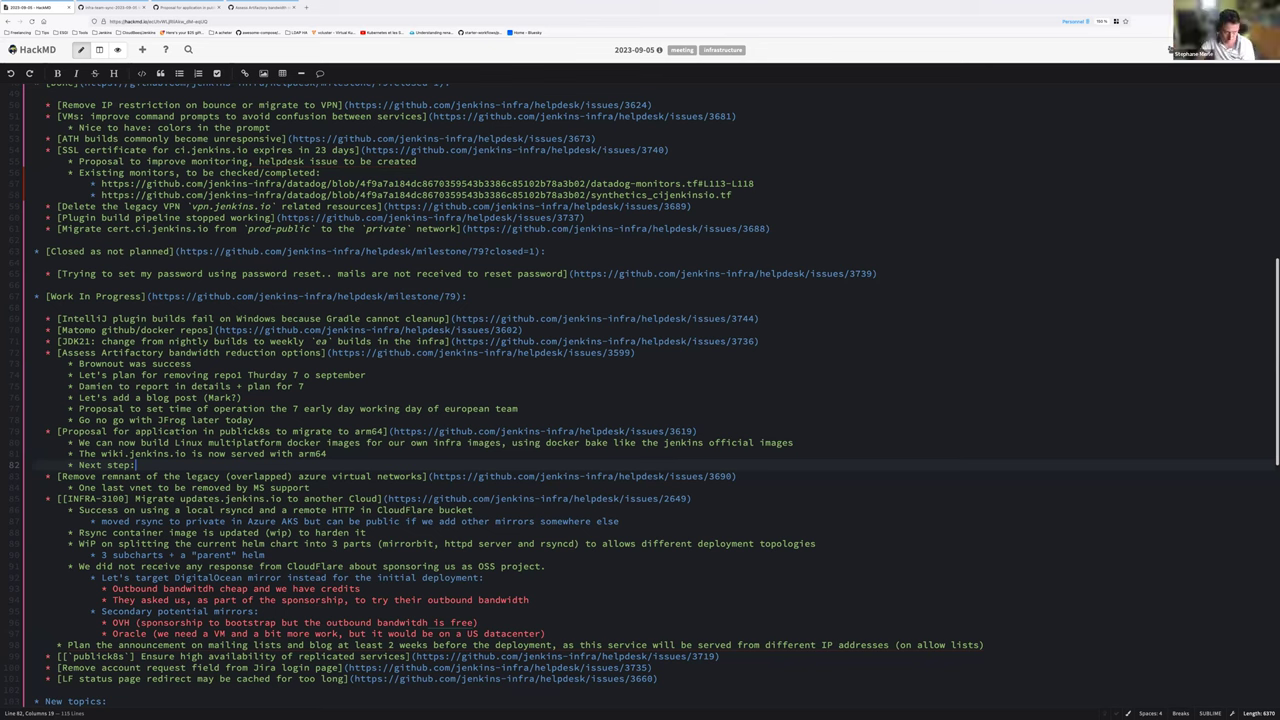
type("lest")
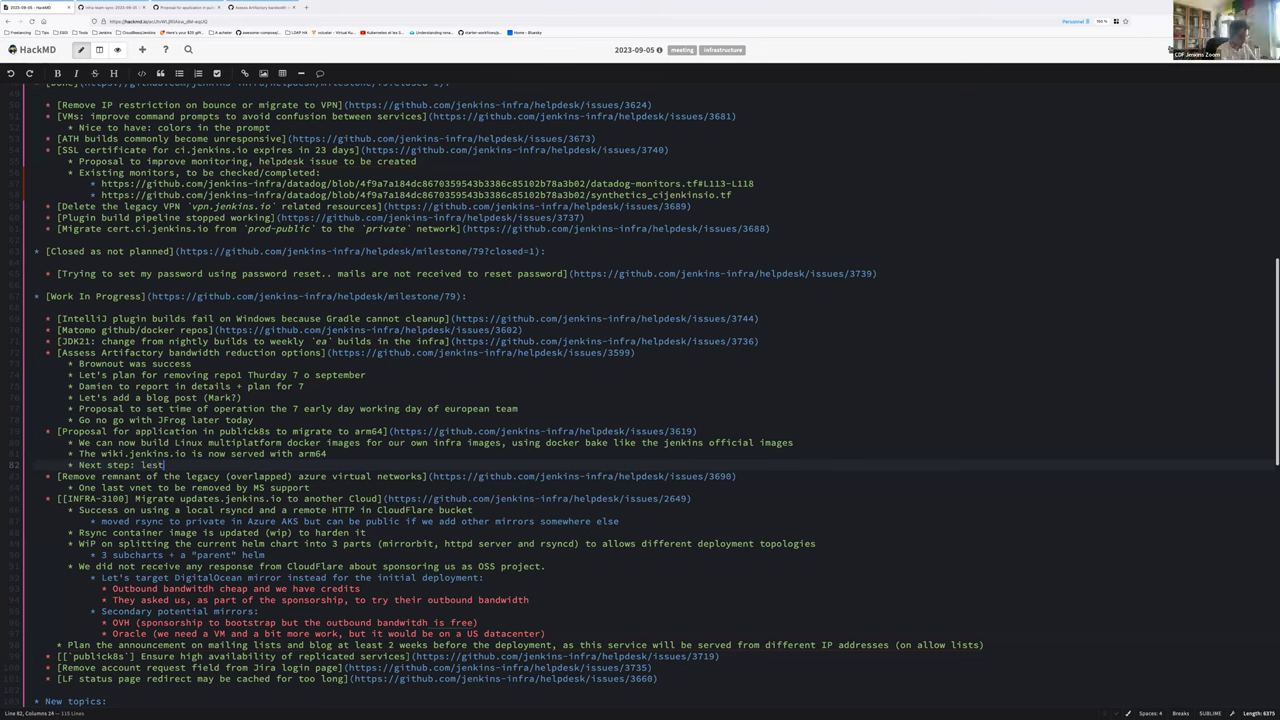
type(" list the remaining serv")
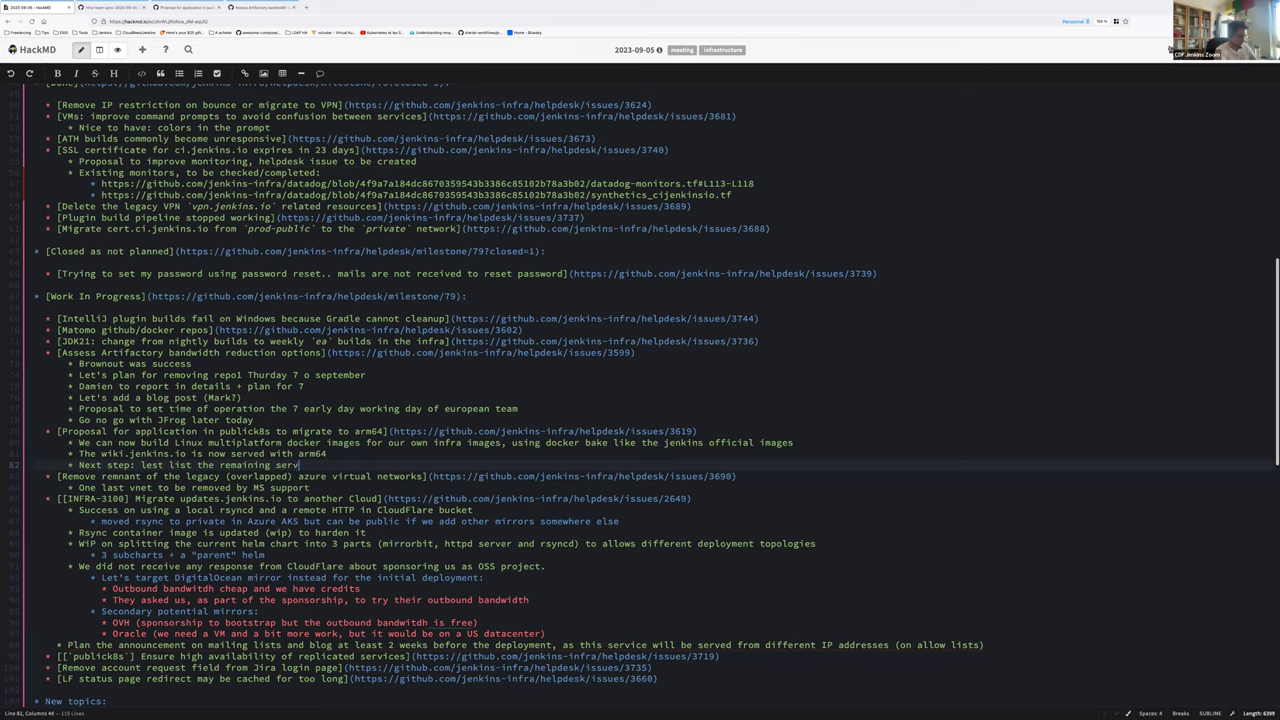
type("ices to migrate")
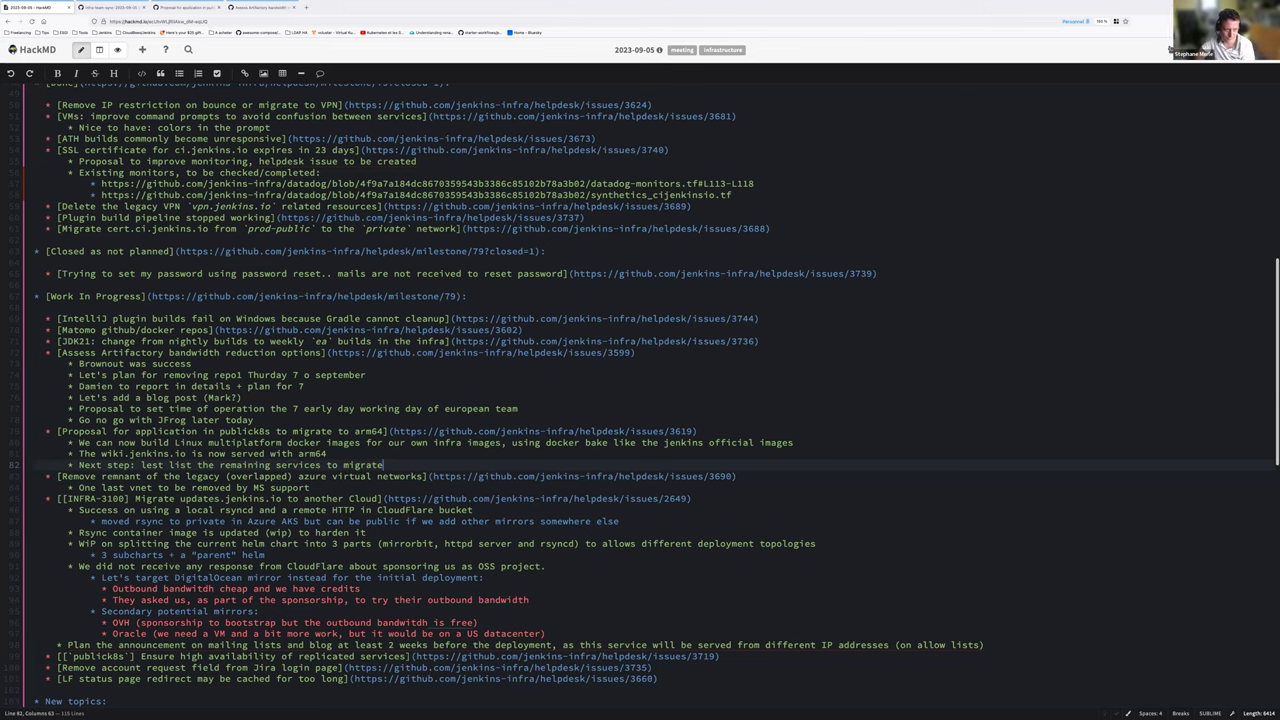
Check the GitHub milestone's issue list, return to the meeting notes and nest "Image renamed :)" under the Matomo github/docker repos issue
key("ctrl+Tab")
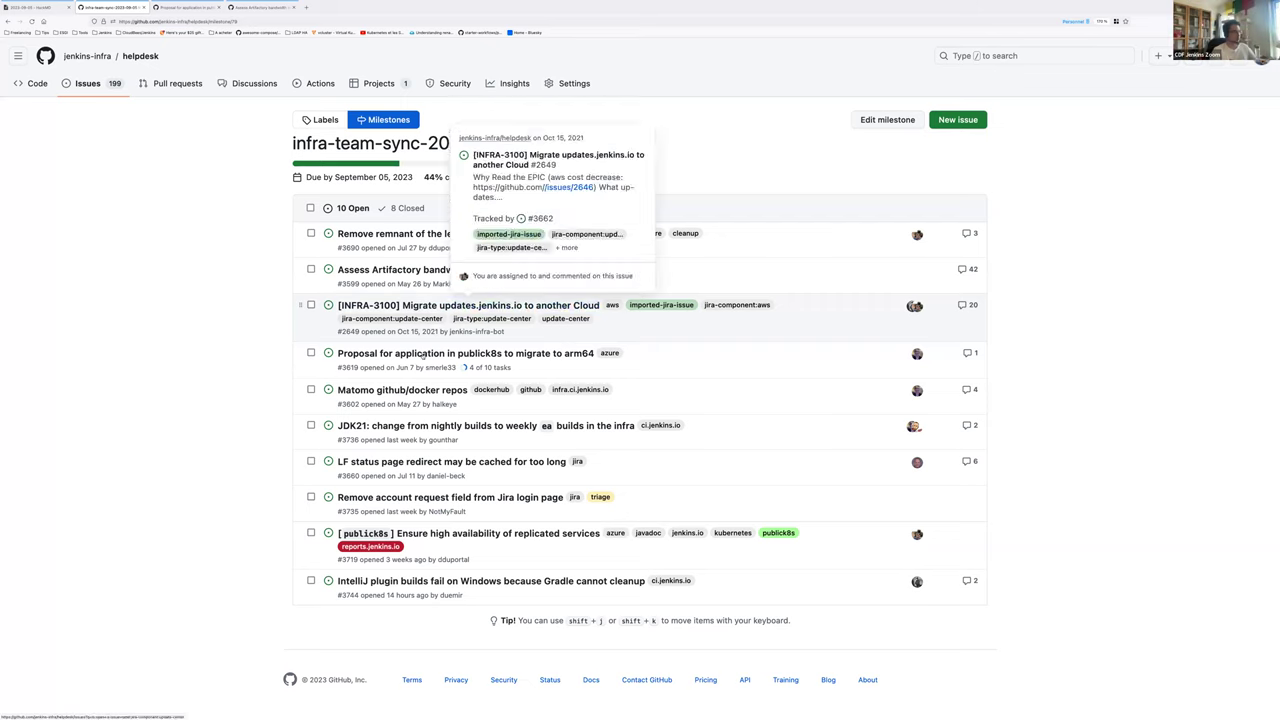
mouse_move(423, 358)
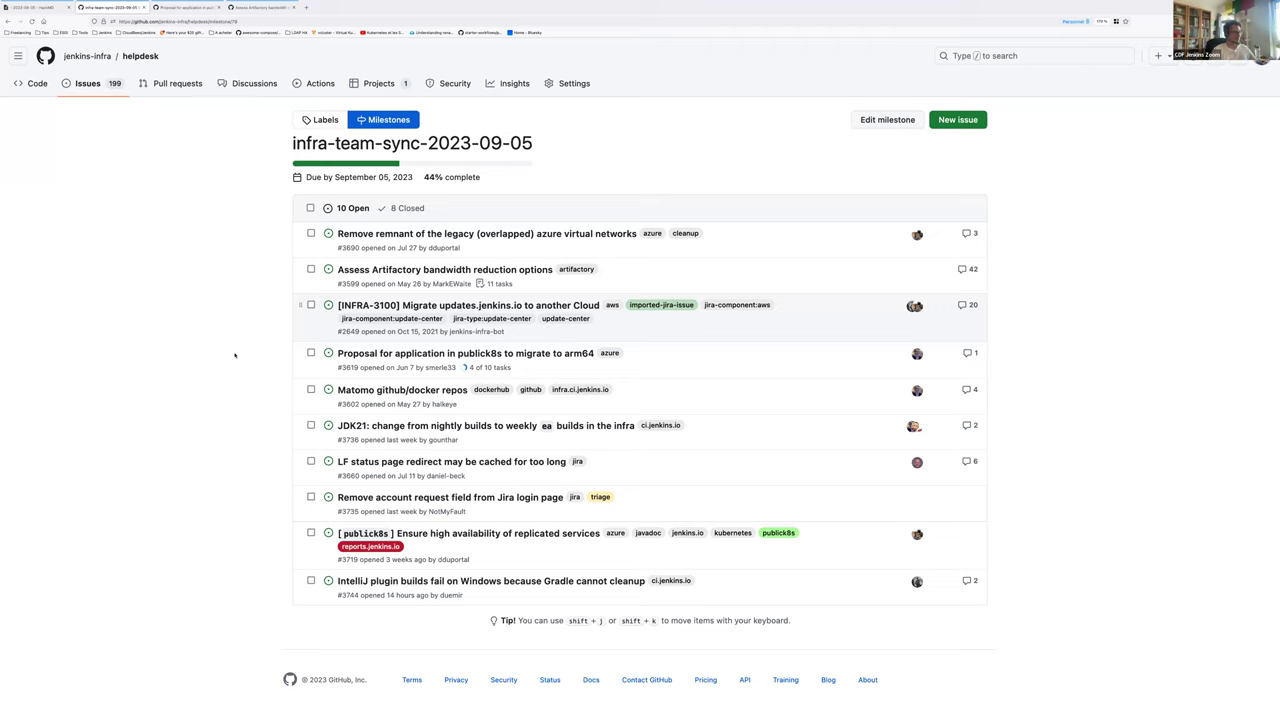
mouse_move(362, 392)
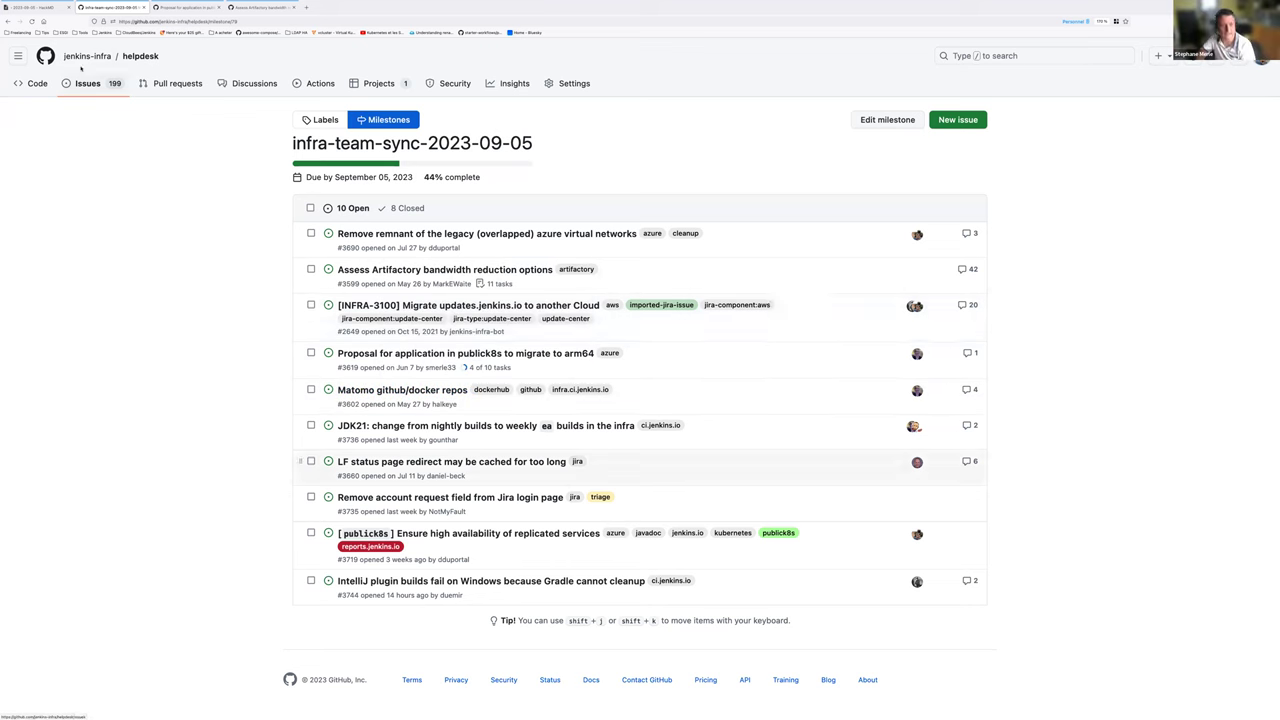
left_click(38, 7)
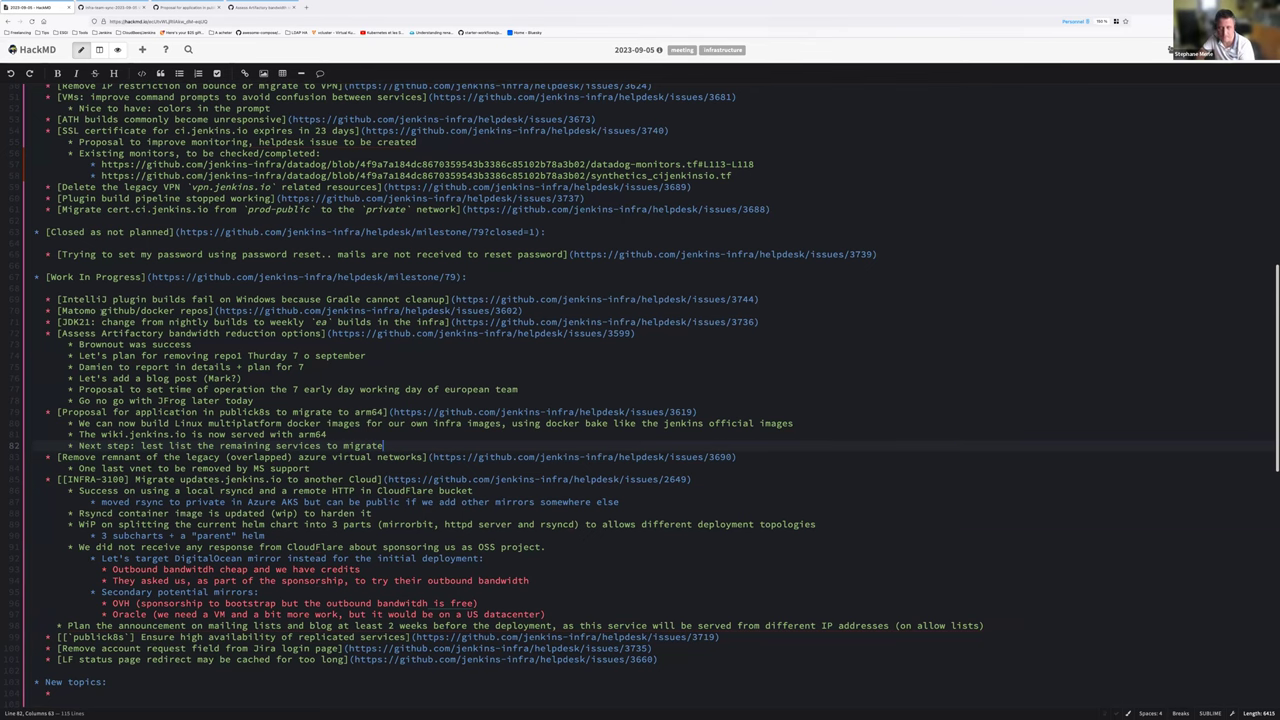
left_click(522, 311)
key("Return")
key("Tab")
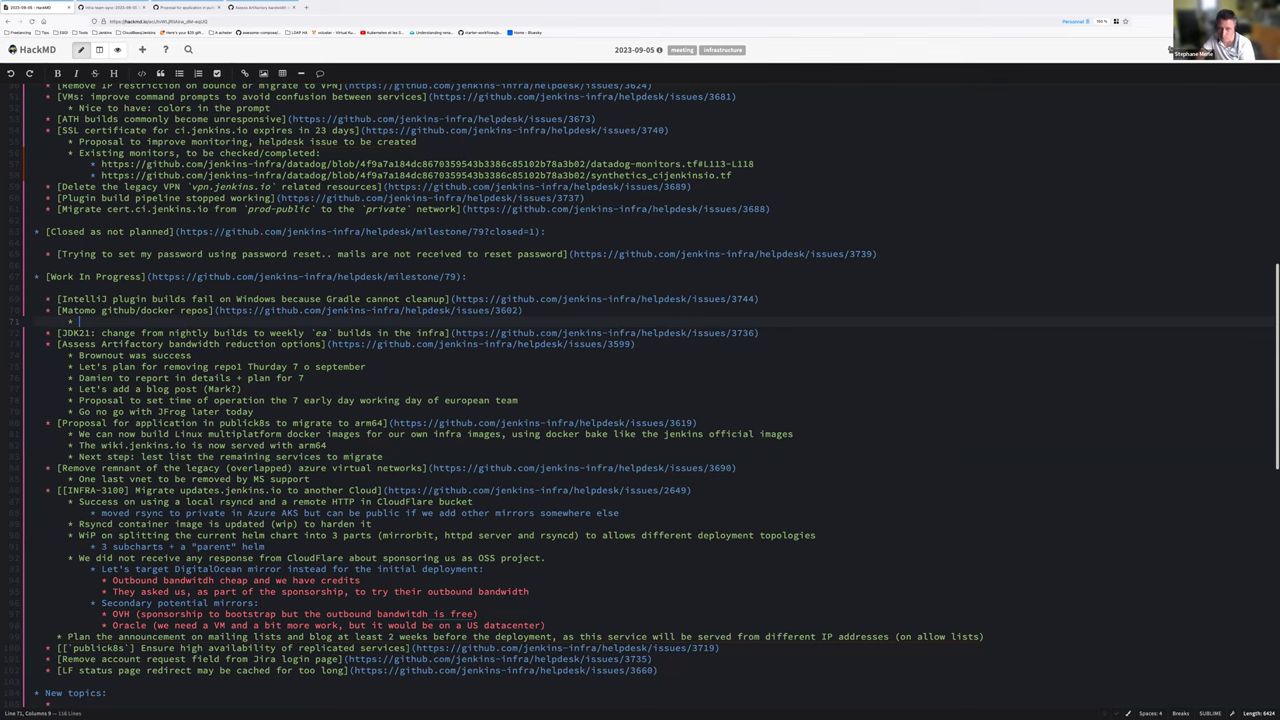
type("Image renamed :)")
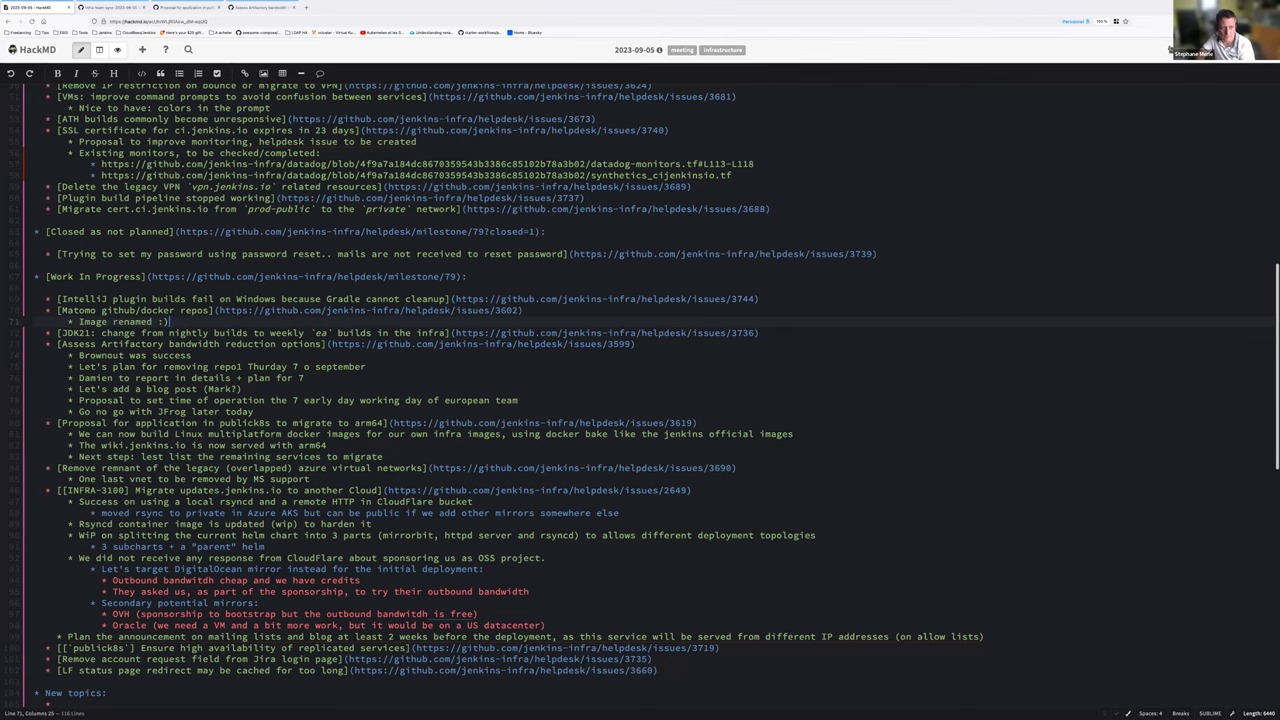
Restructure the Matomo note into a "Container Image" bullet with "renamed :)" nested below it, followed by an empty bullet at the same level
key("Return")
key("Up")
type("Container")
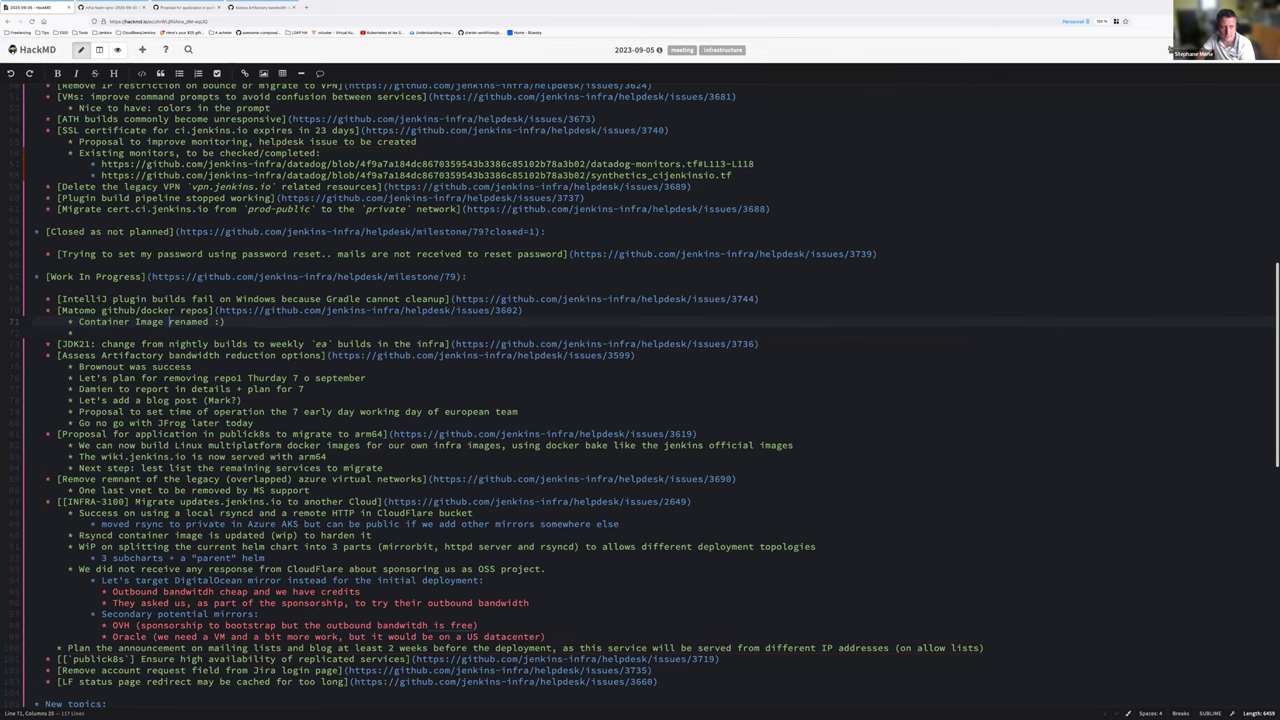
key("Return")
key("Tab")
key("Down")
key("Tab")
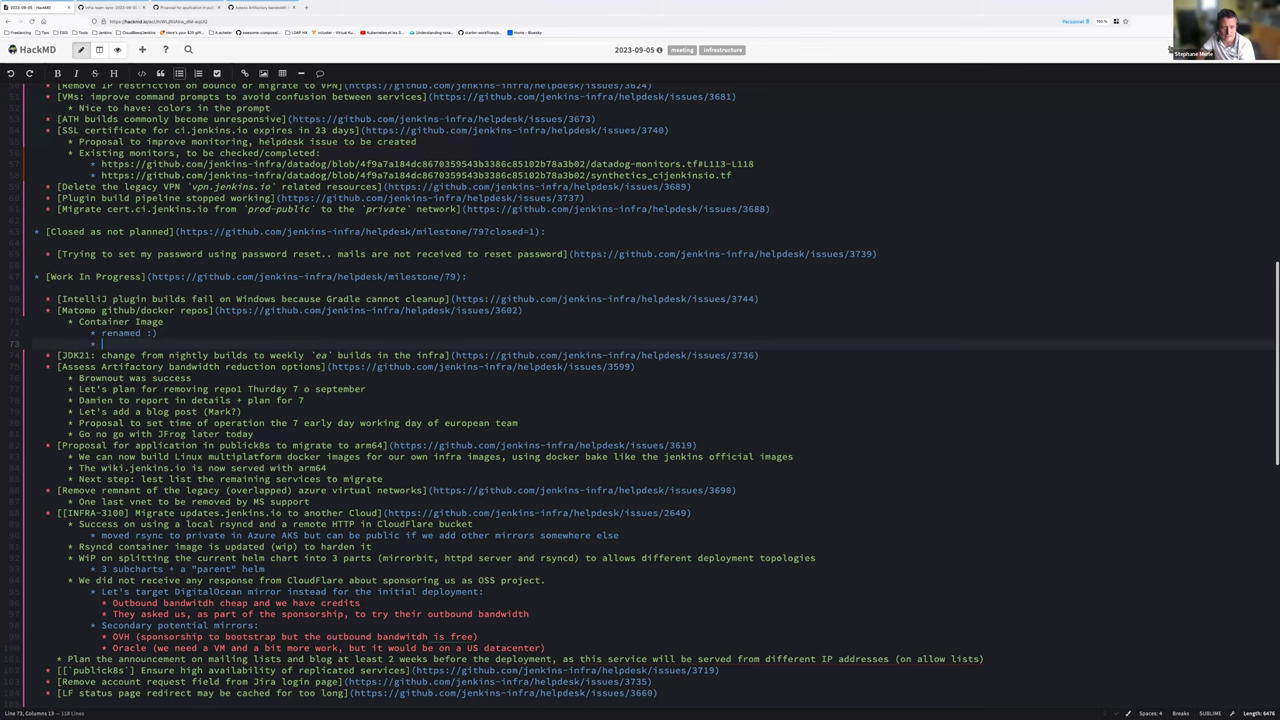
Fill the empty bullet under Container Image with "Cleaned up to have proper versioning and deployment process"
type("Cleaned up to have ")
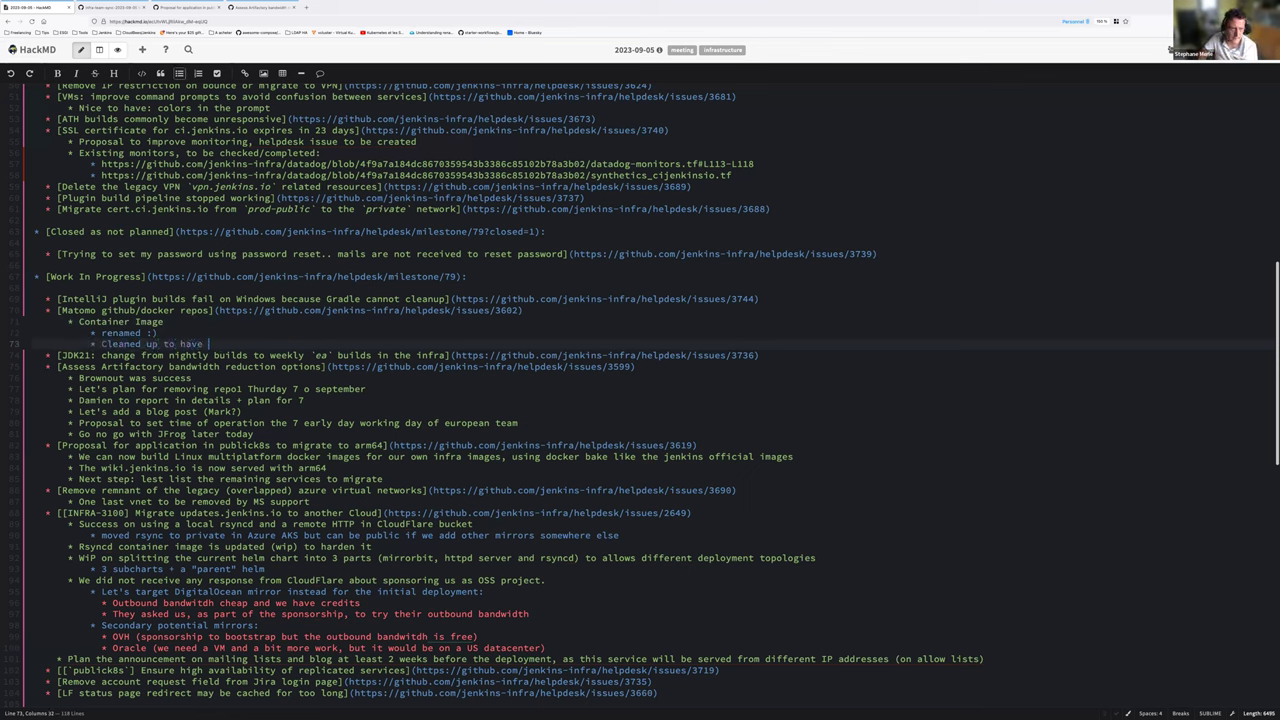
type("version")
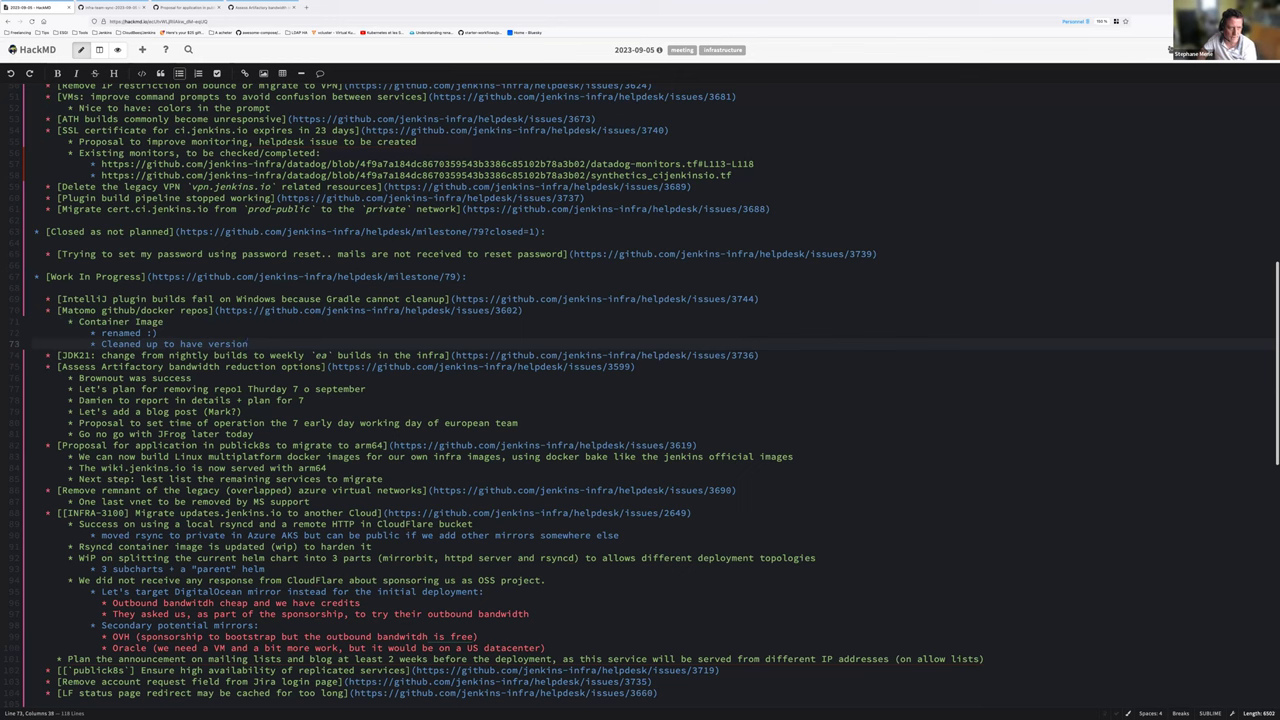
key("ctrl+BackSpace")
type("proper version")
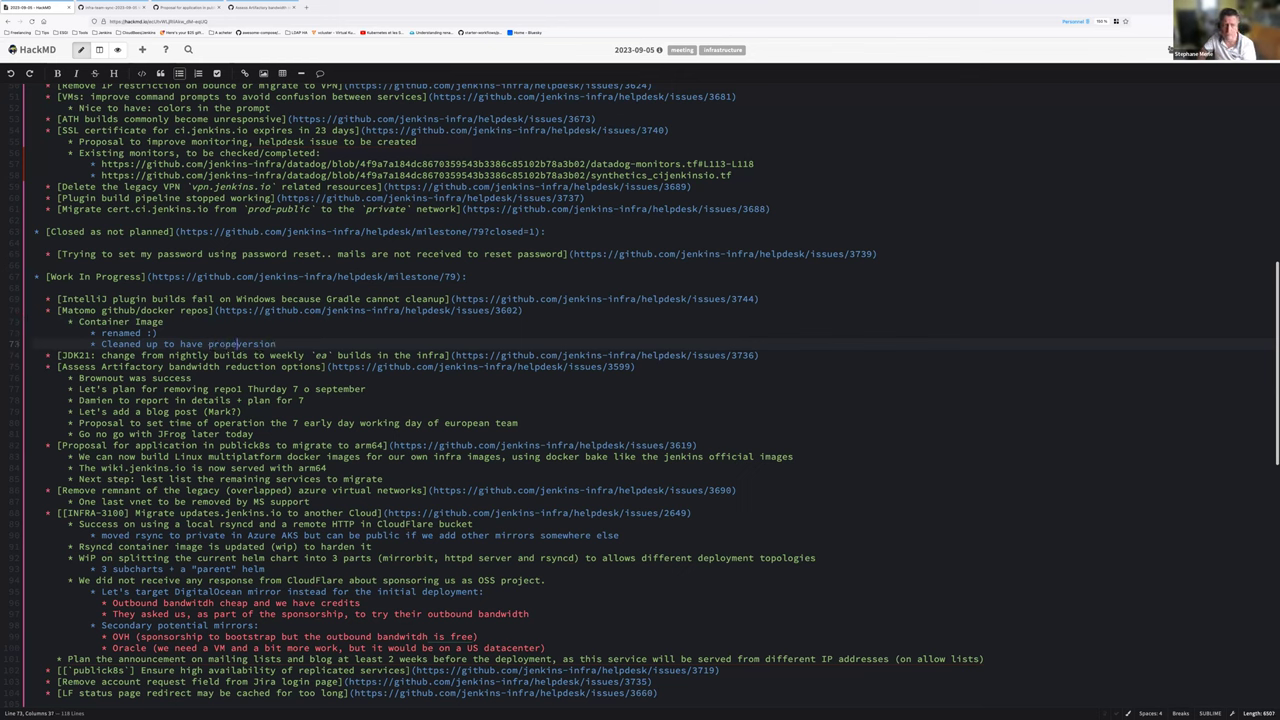
type("ing and d")
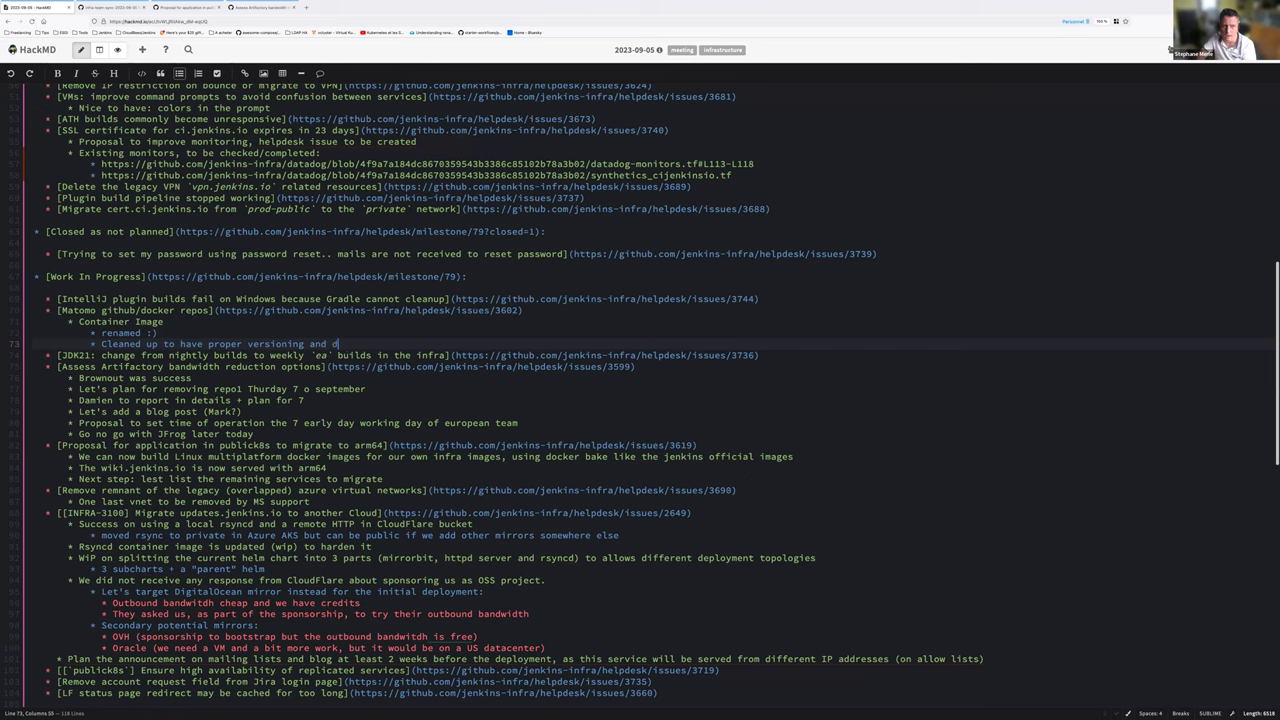
type("eployment process")
Add the Container Image sub-bullet "Need to create the DockerHub repository for the initial deployment"
key("Return")
type("Need to create th")
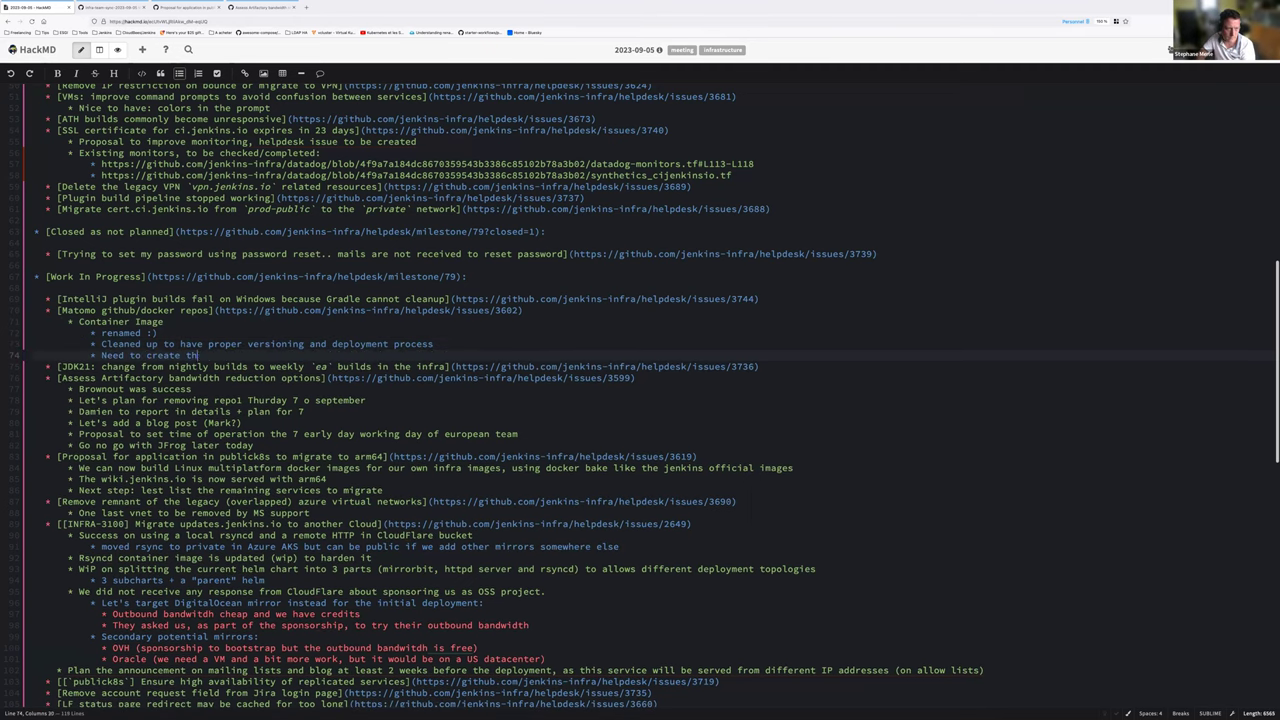
type("e DockerHub repository for the initial deployment")
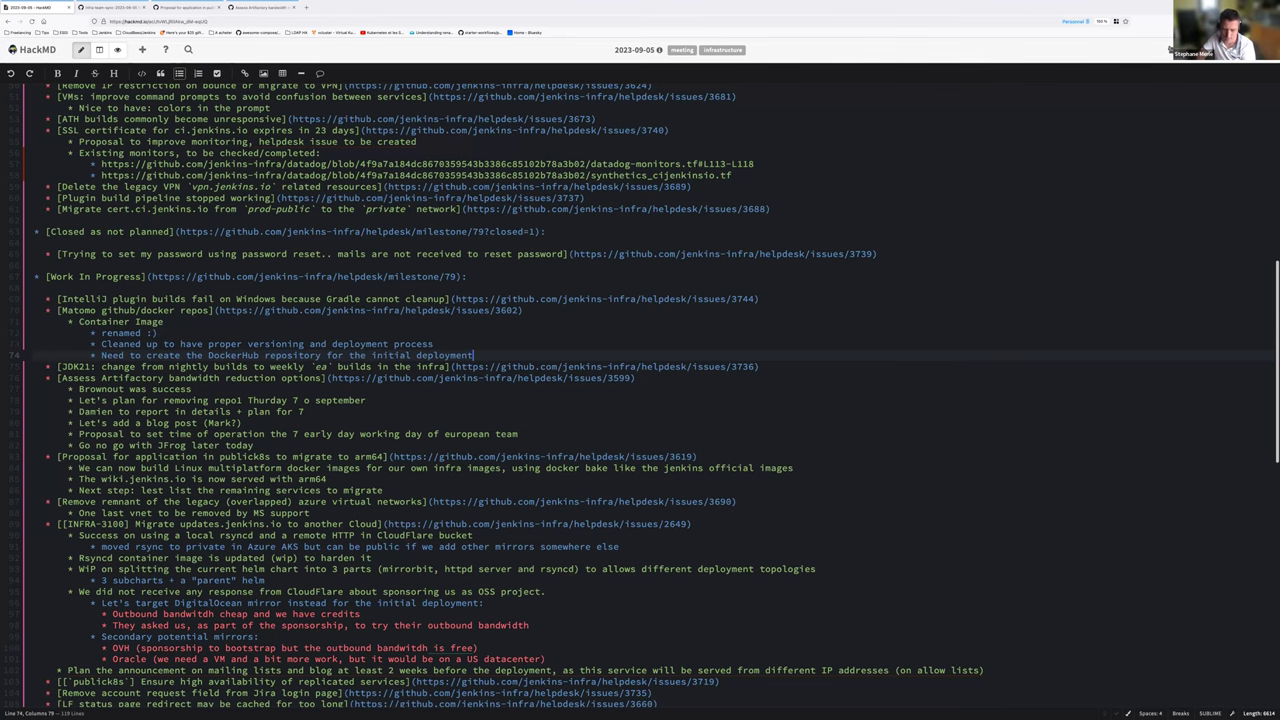
Below the Container Image notes, add the outdented bullet "WiP on the MySQL managed instance in Azure"
key("Return")
key("shift+Tab")
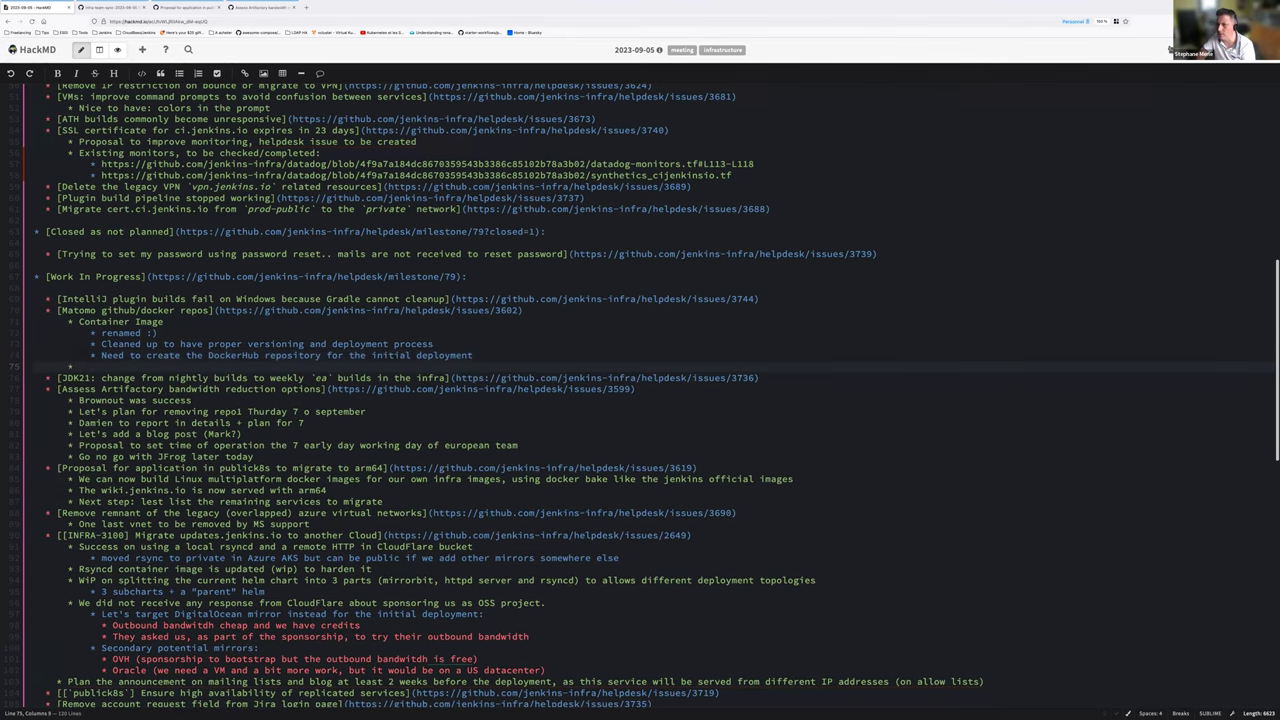
left_click(79, 355)
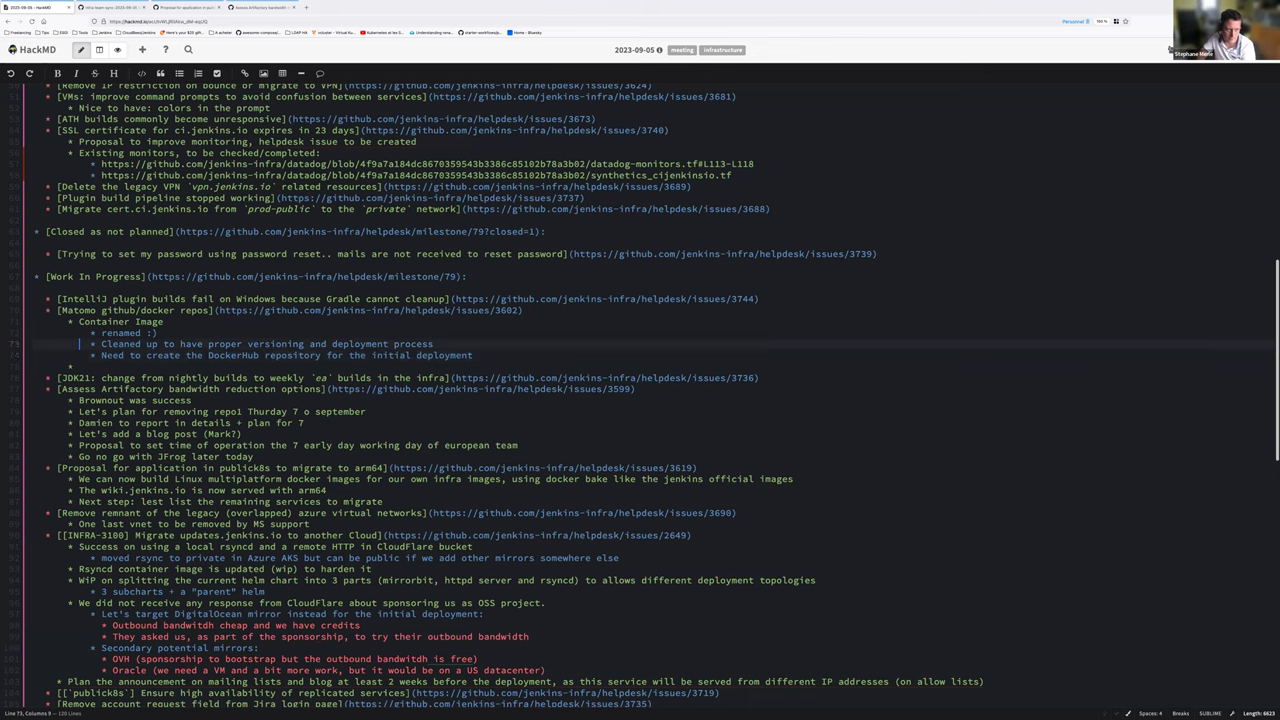
left_click(80, 366)
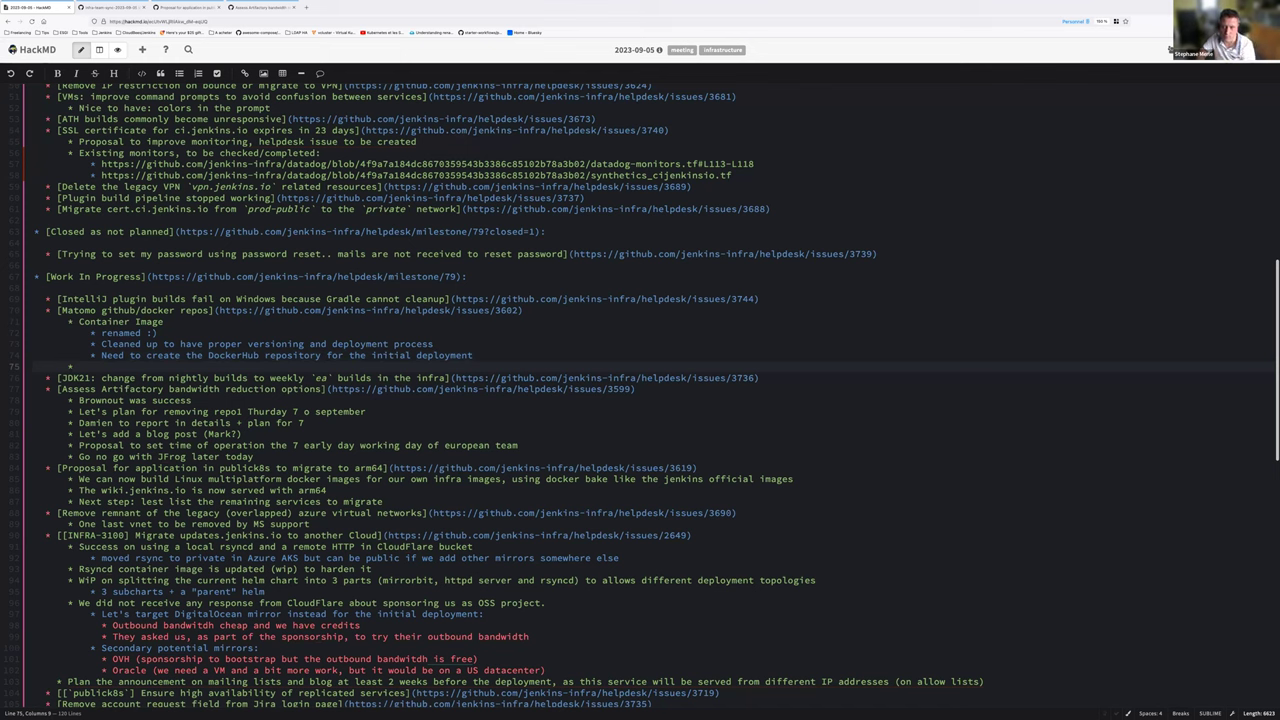
type("WiP o")
type("n the")
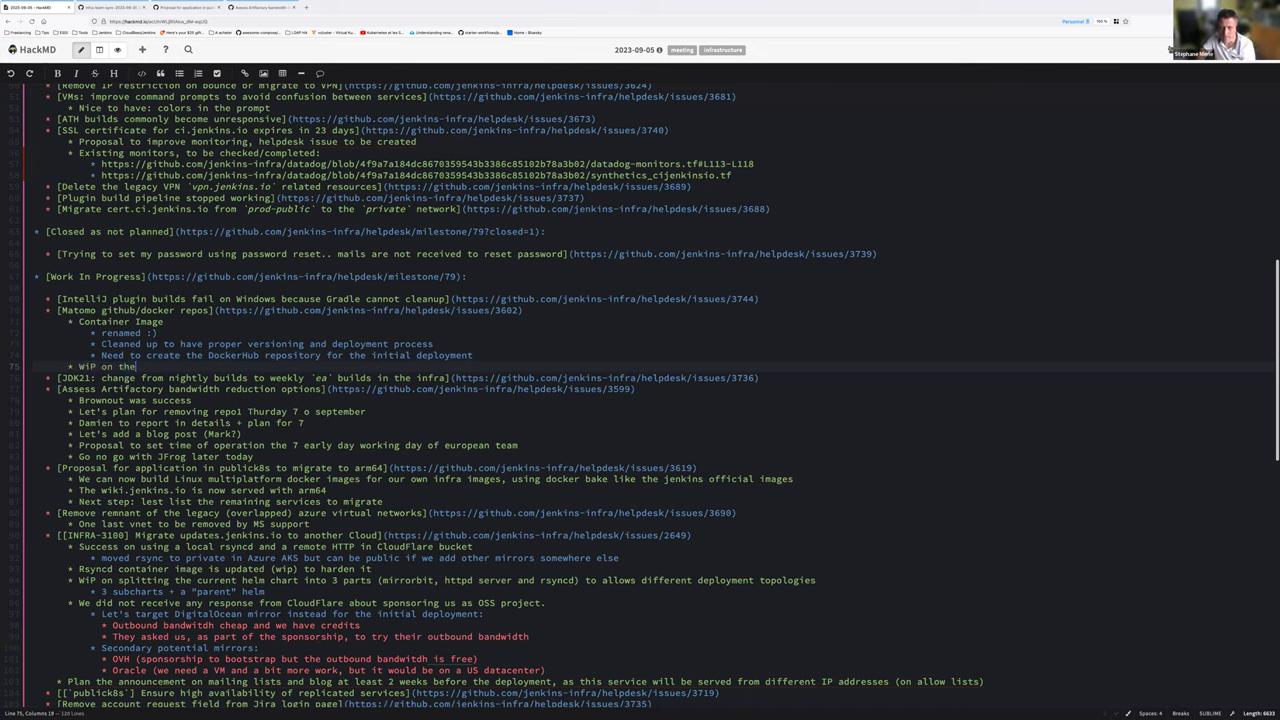
type(" MySQL manag")
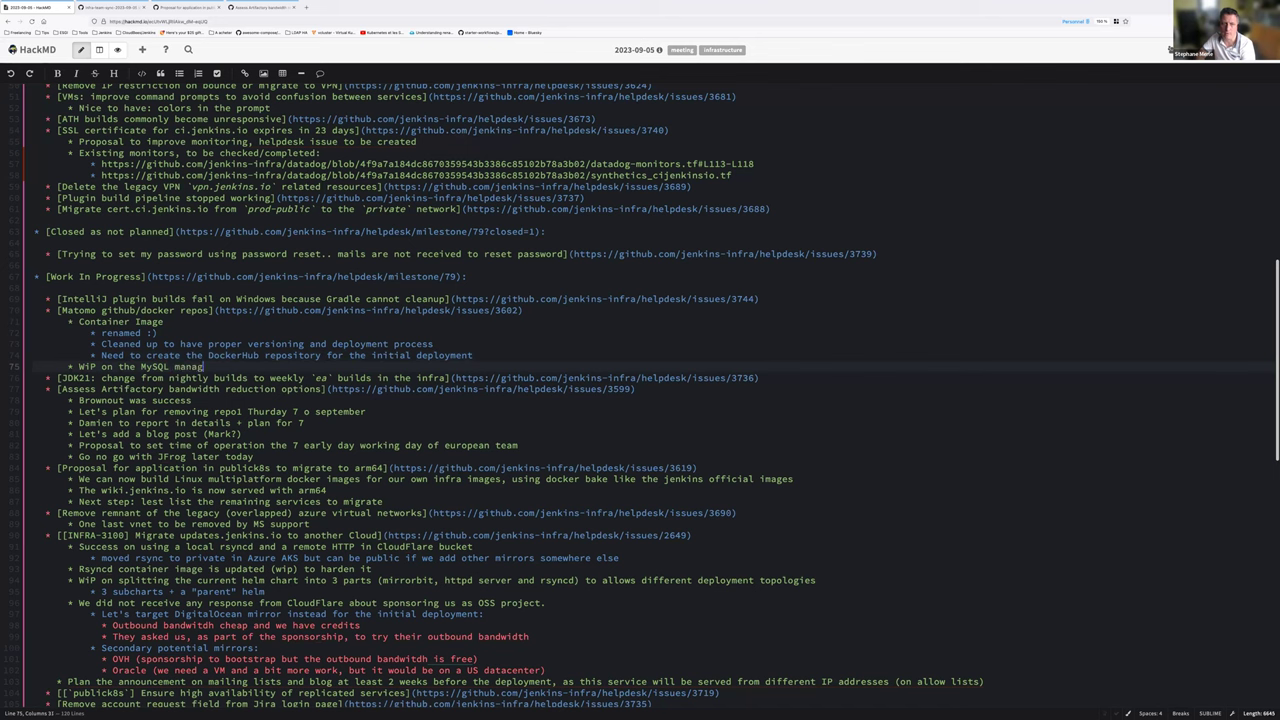
type("ed instance in Azure")
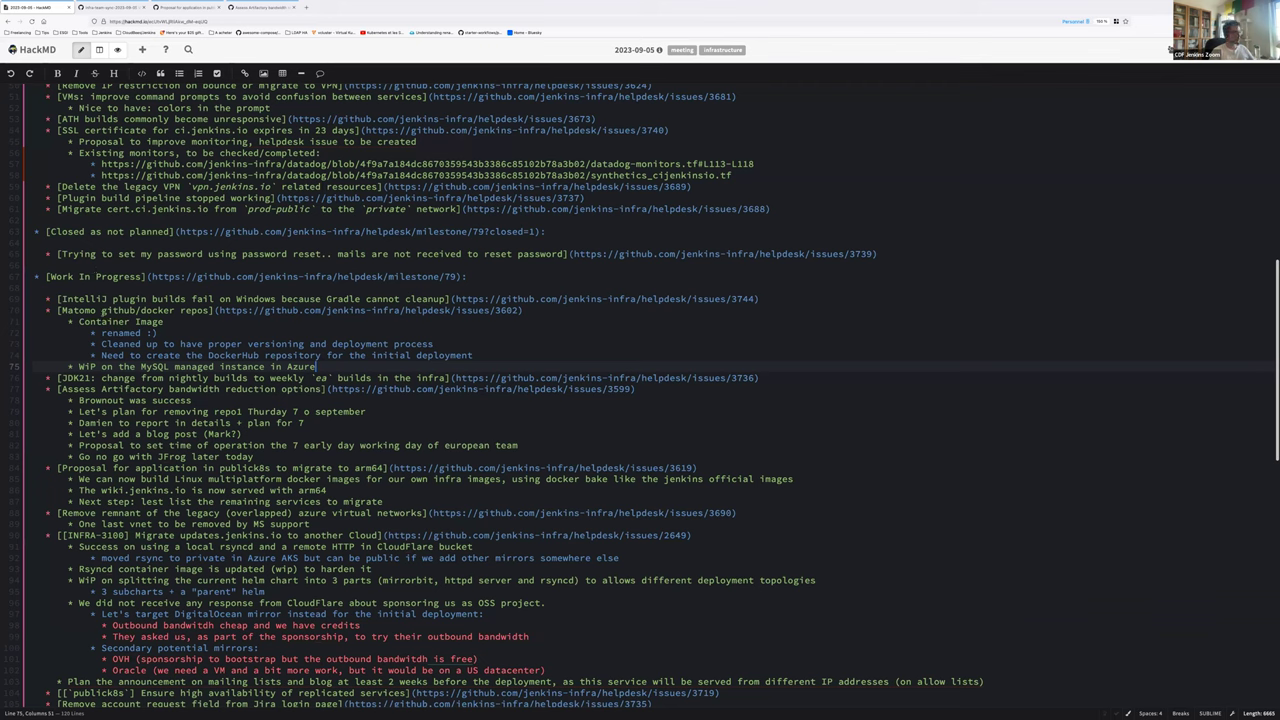
Switch to the GitHub infra-team-sync-2023-09-05 milestone and preview the JDK21 weekly ea builds issue
double_click(87, 311)
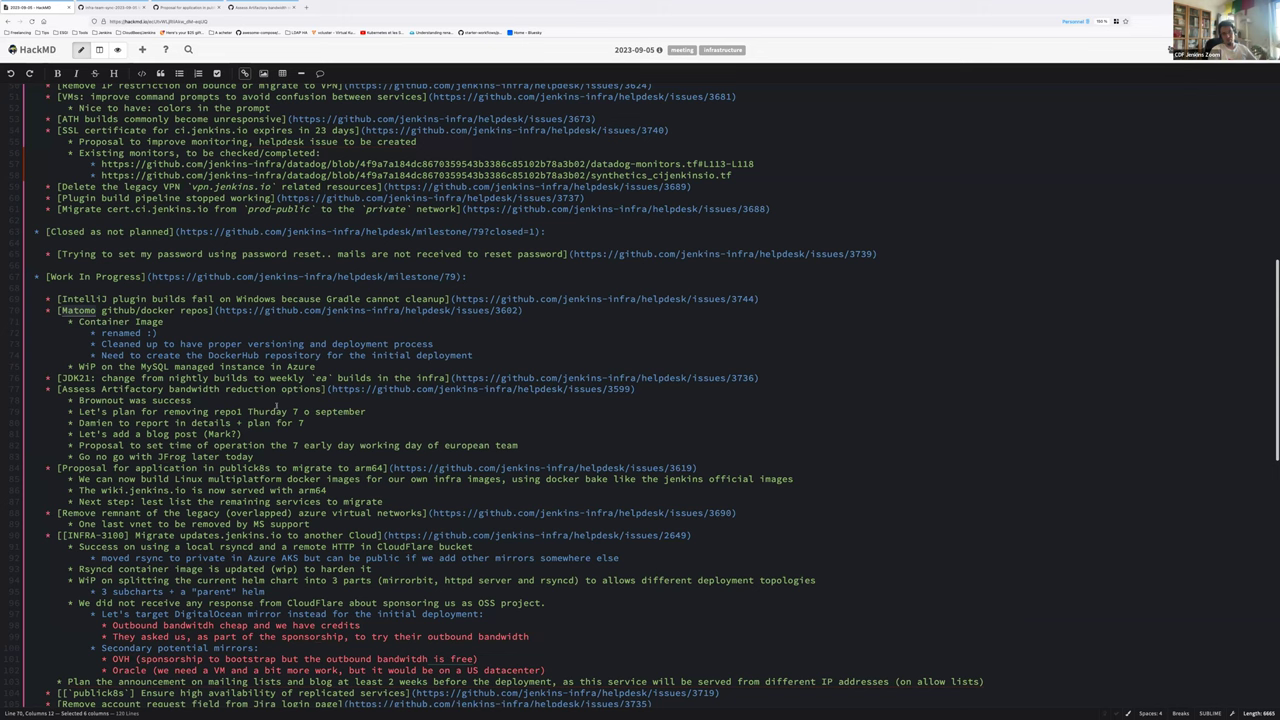
left_click(300, 425)
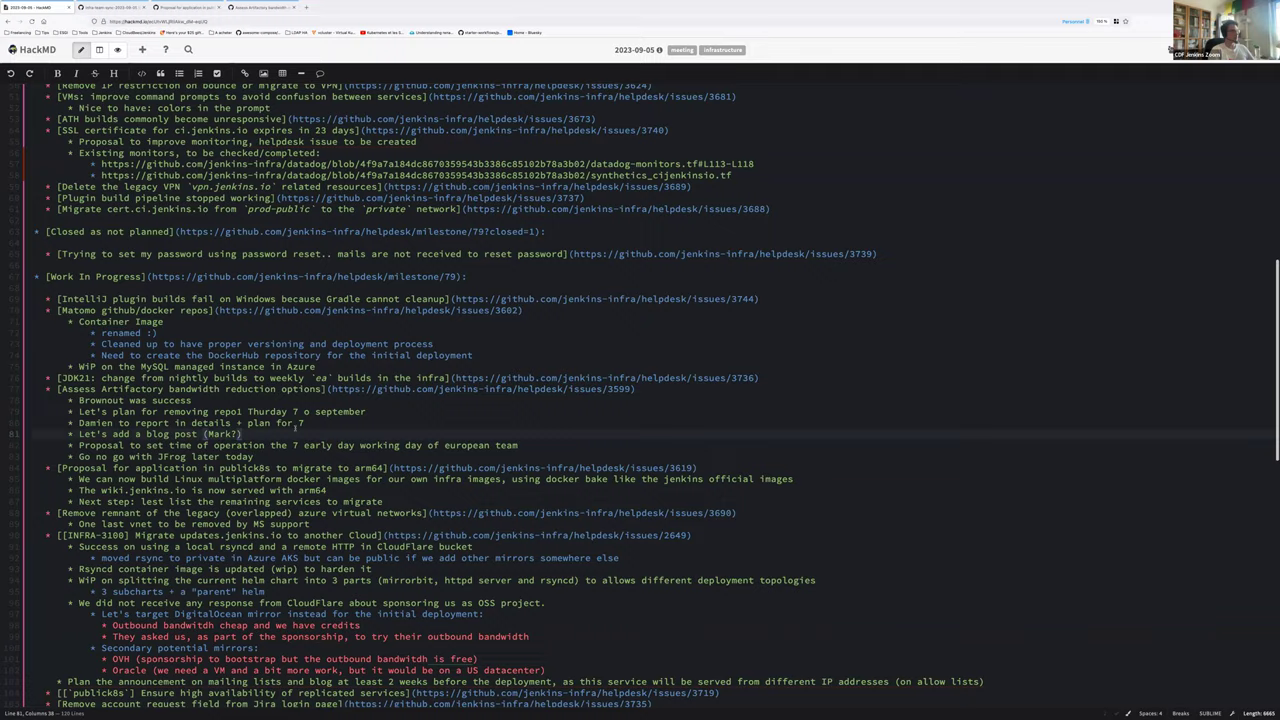
key("ctrl+Tab")
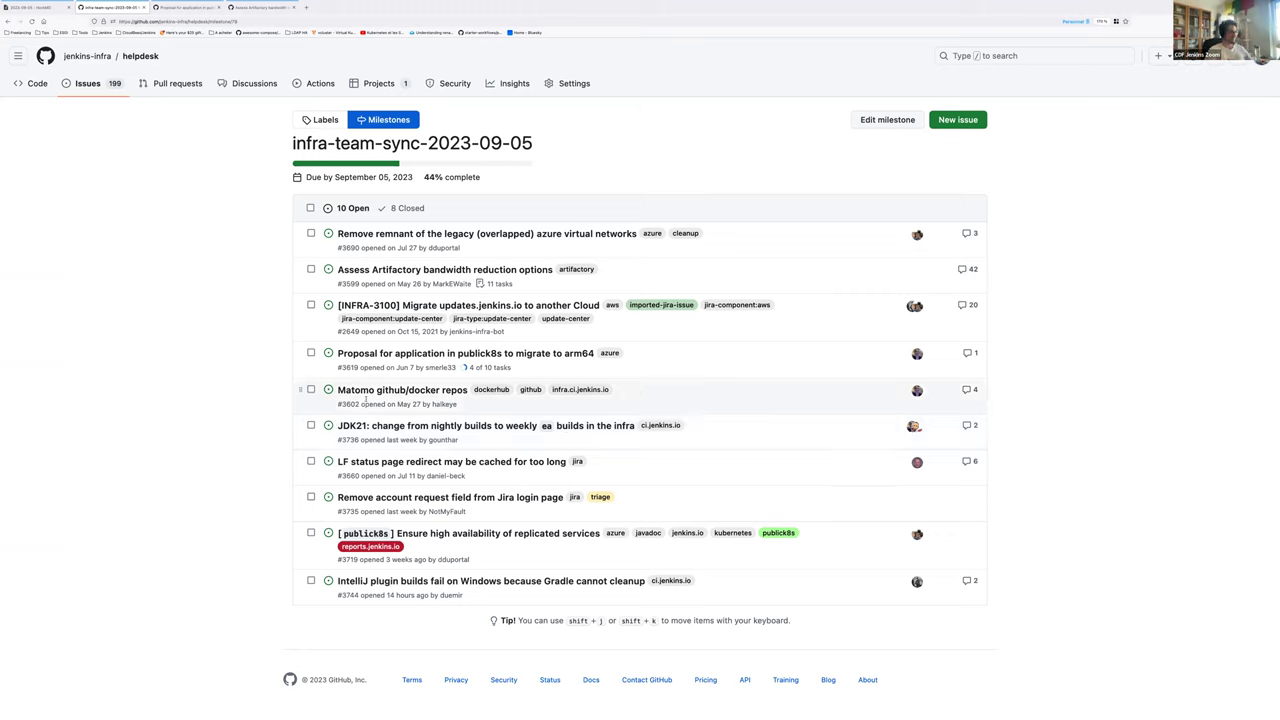
mouse_move(382, 428)
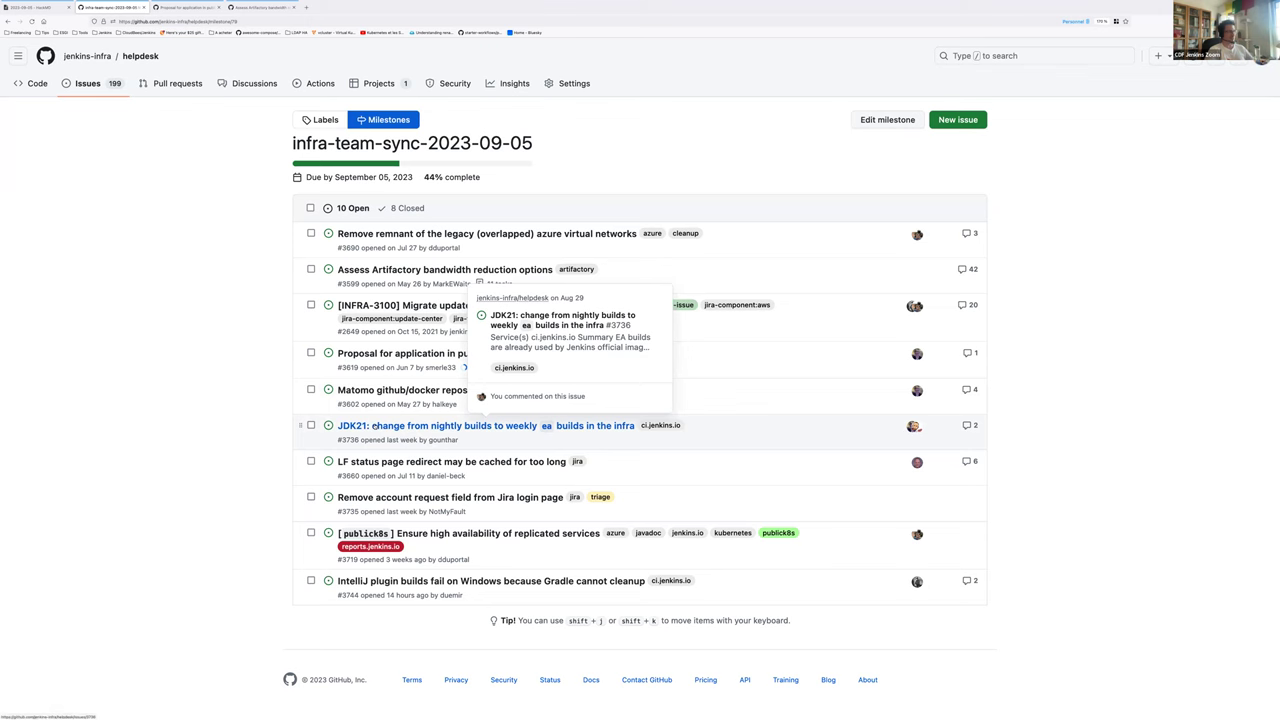
Open the JDK21 issue and note under it in HackMD "packer-image is now using JDK21 `ea` in production (version 1.24.0 of the template)"
left_click(382, 428)
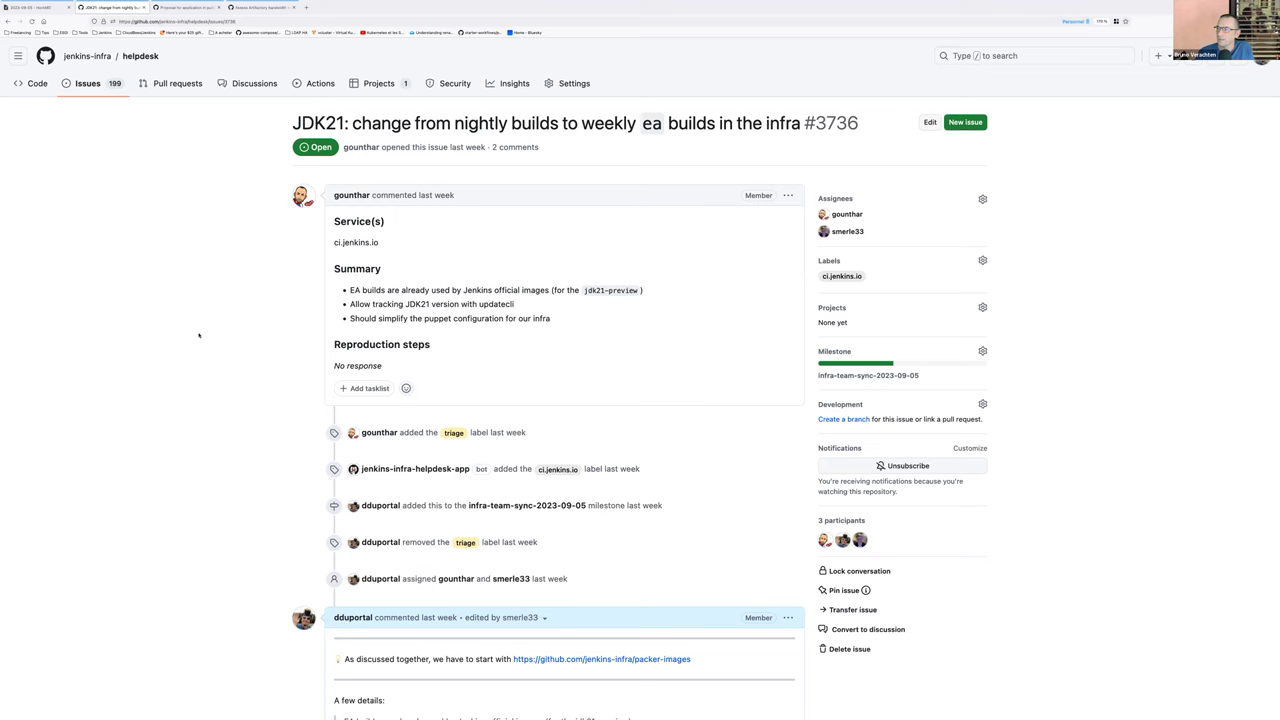
key("ctrl+shift+Tab")
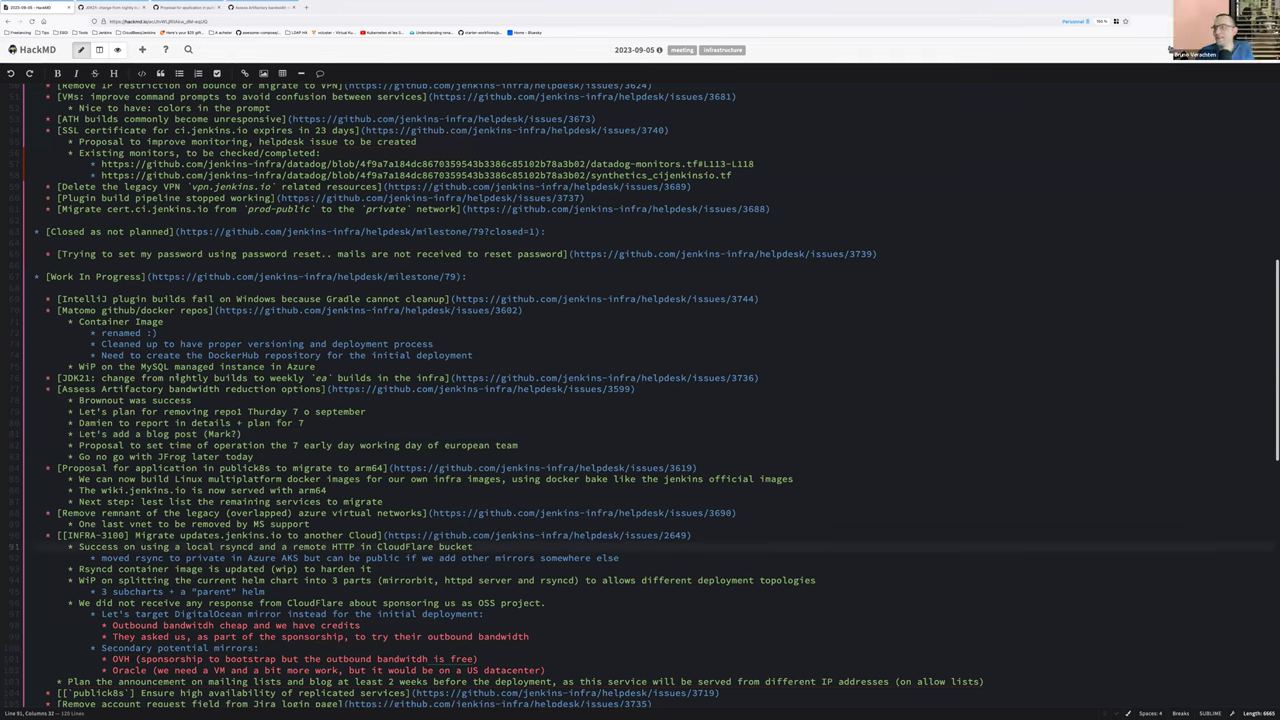
left_click(760, 378)
key("Return")
key("Tab")
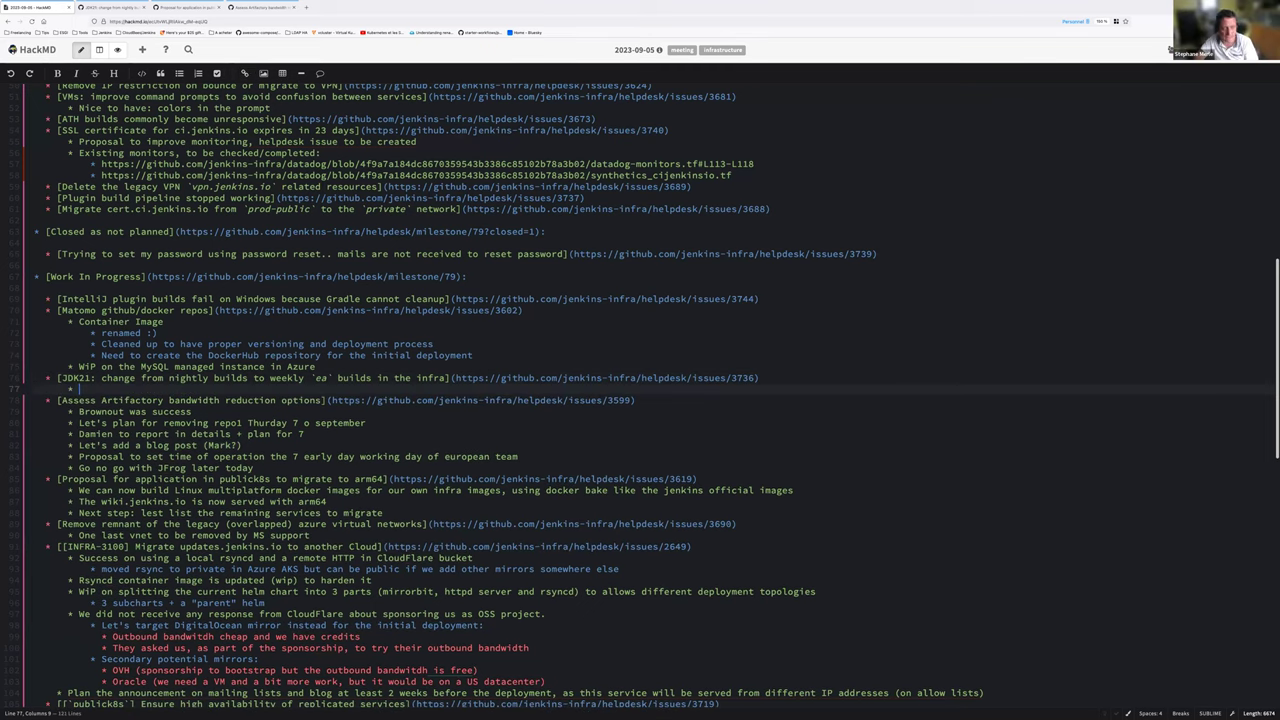
type("packer-image is now using JDK21 `ea` in production (version 1.24.0 of the template")
key("End")
Add the JDK21 sub-bullet "wip on the puppet (jenkins-infra/jenkins-infra), we had to improve our communication loop but now ready to roll"
key("Return")
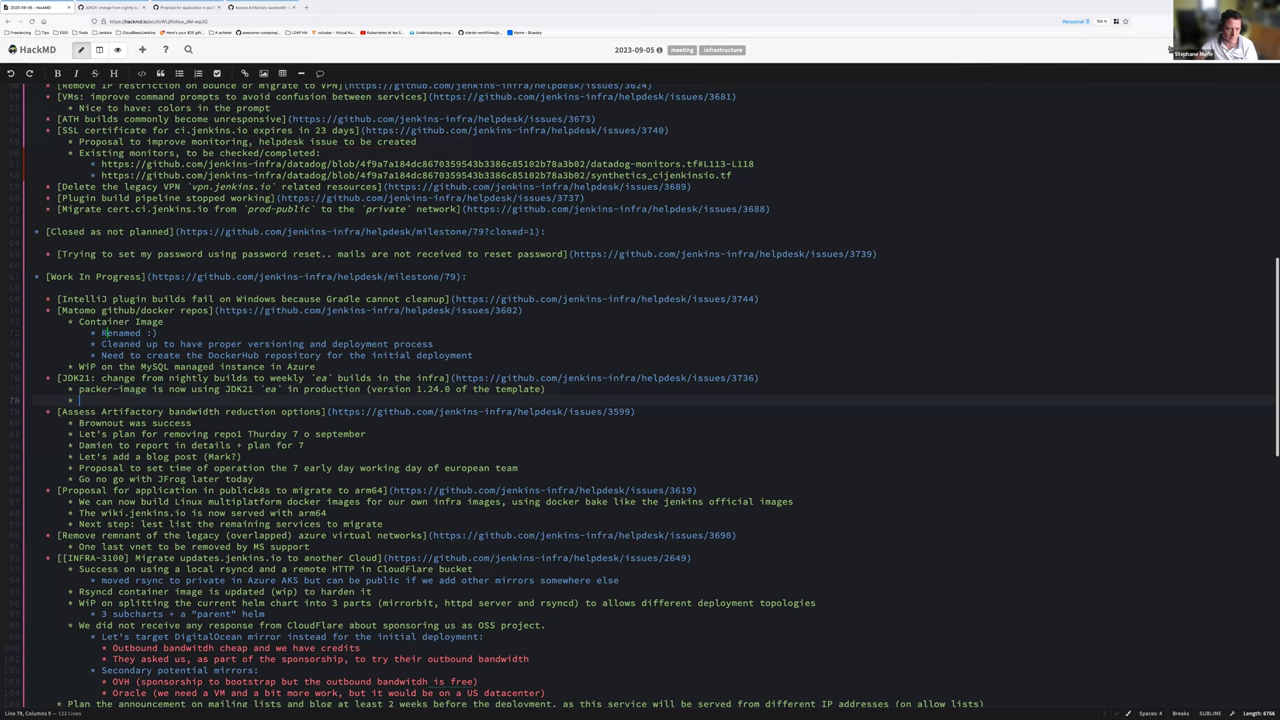
type("wip on the puppet")
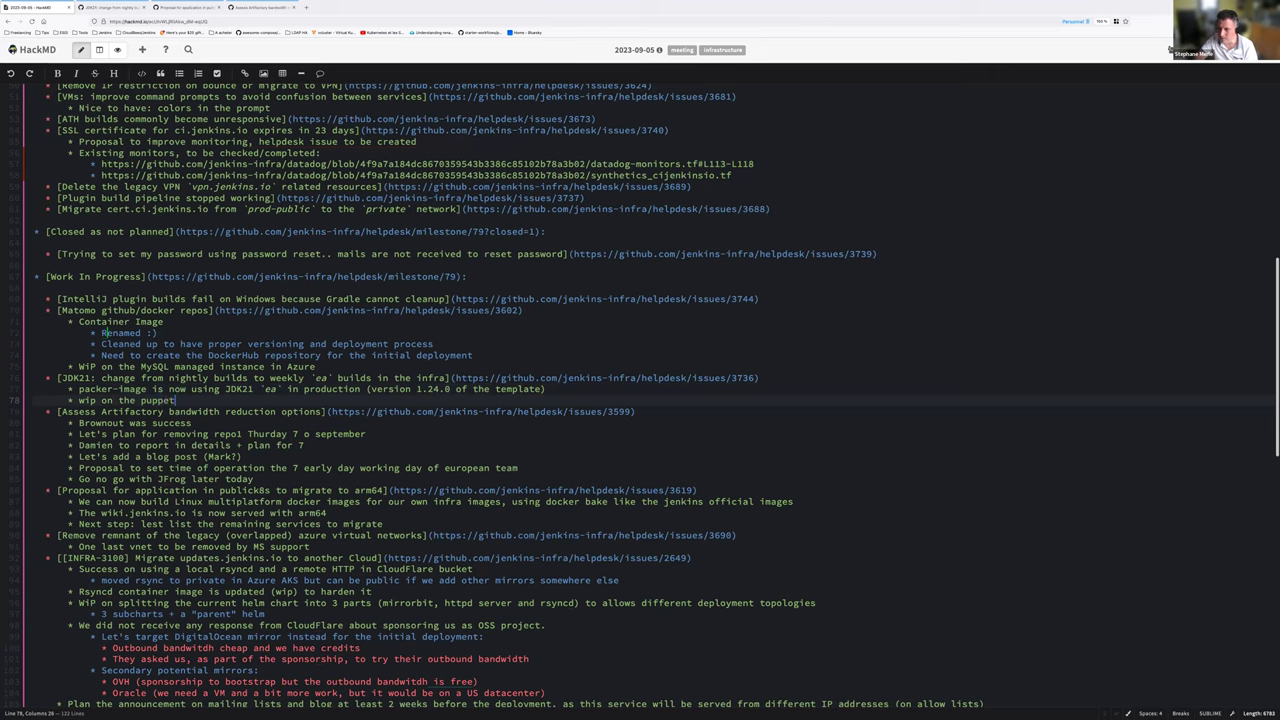
type(" (jenkins-i")
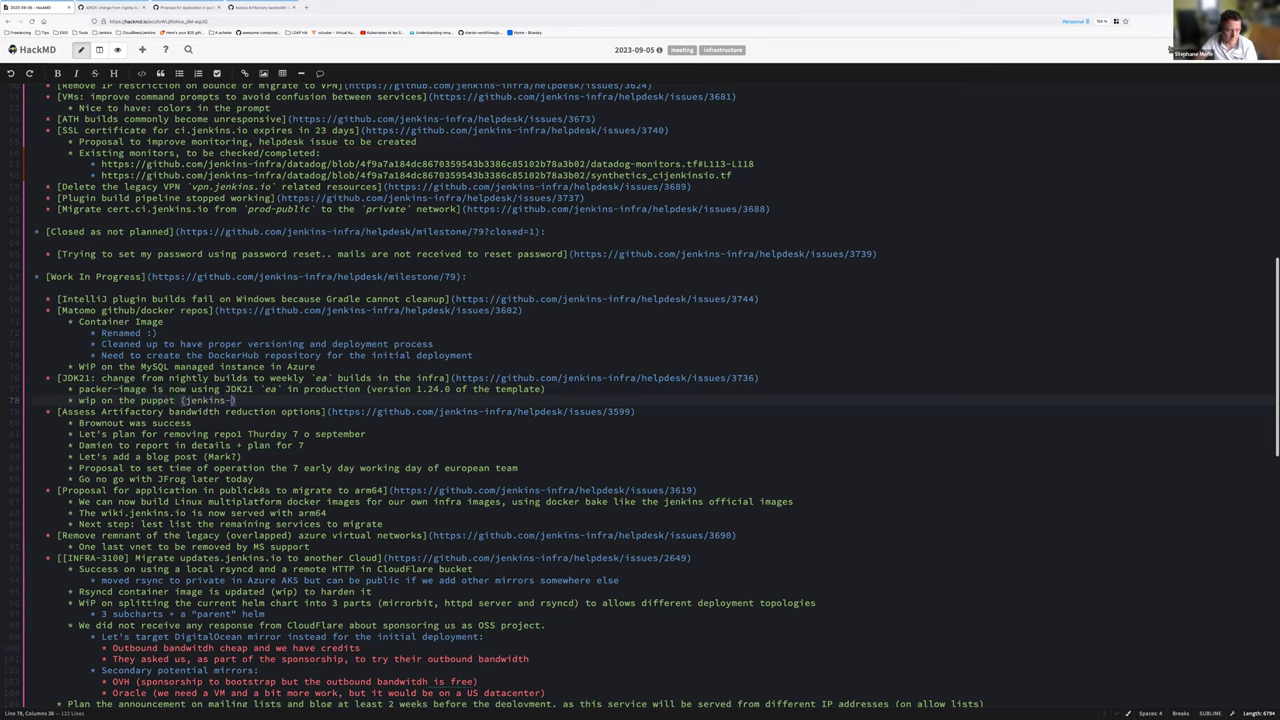
type("nfra/jenkin")
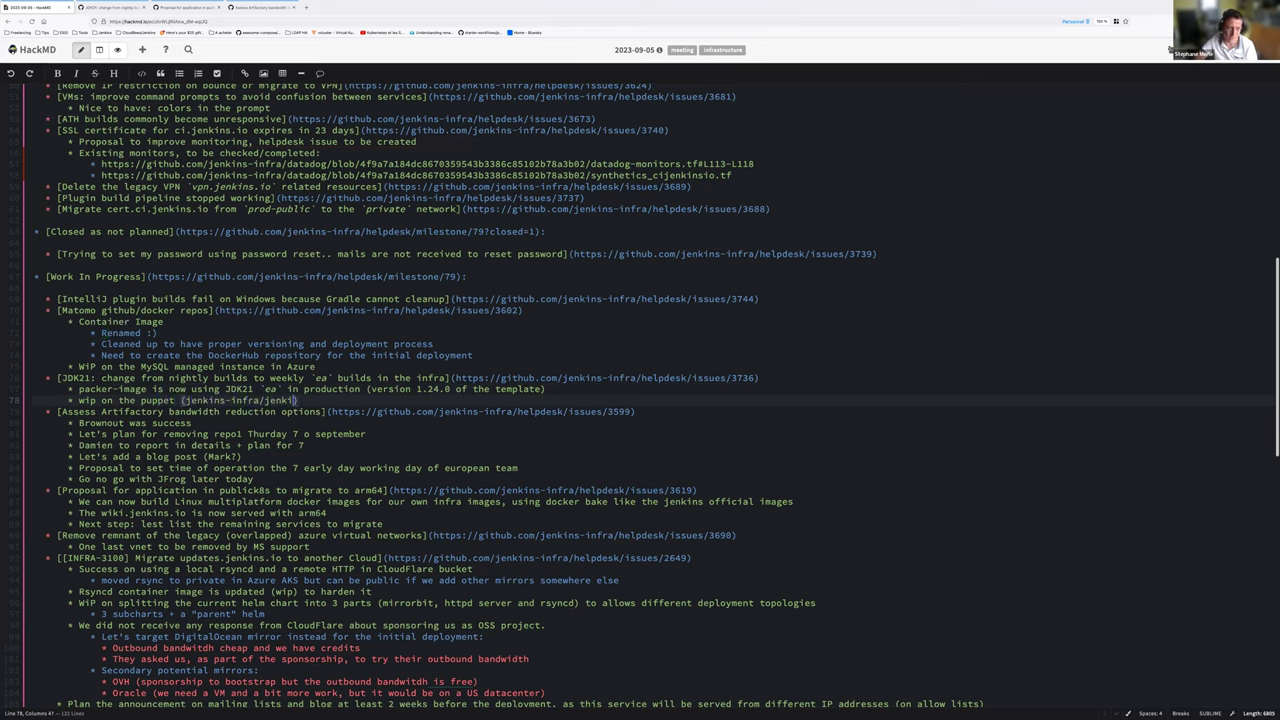
type("s-infra")
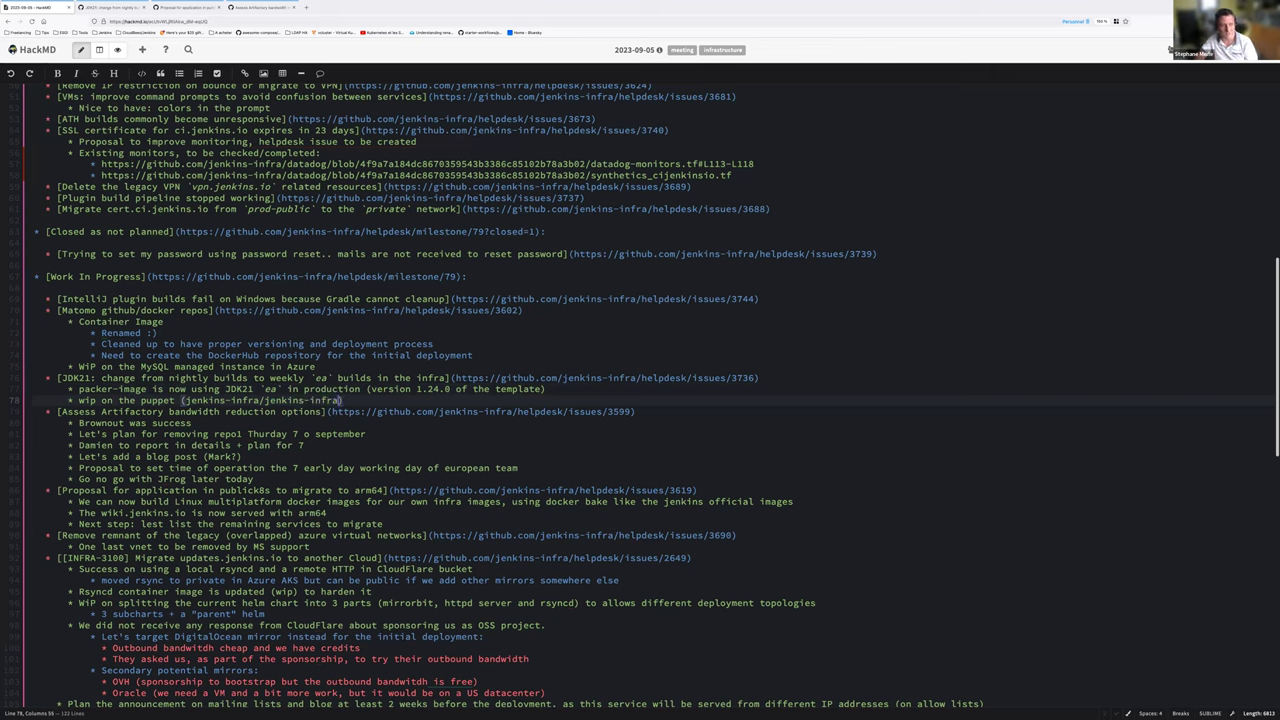
type("), we ha")
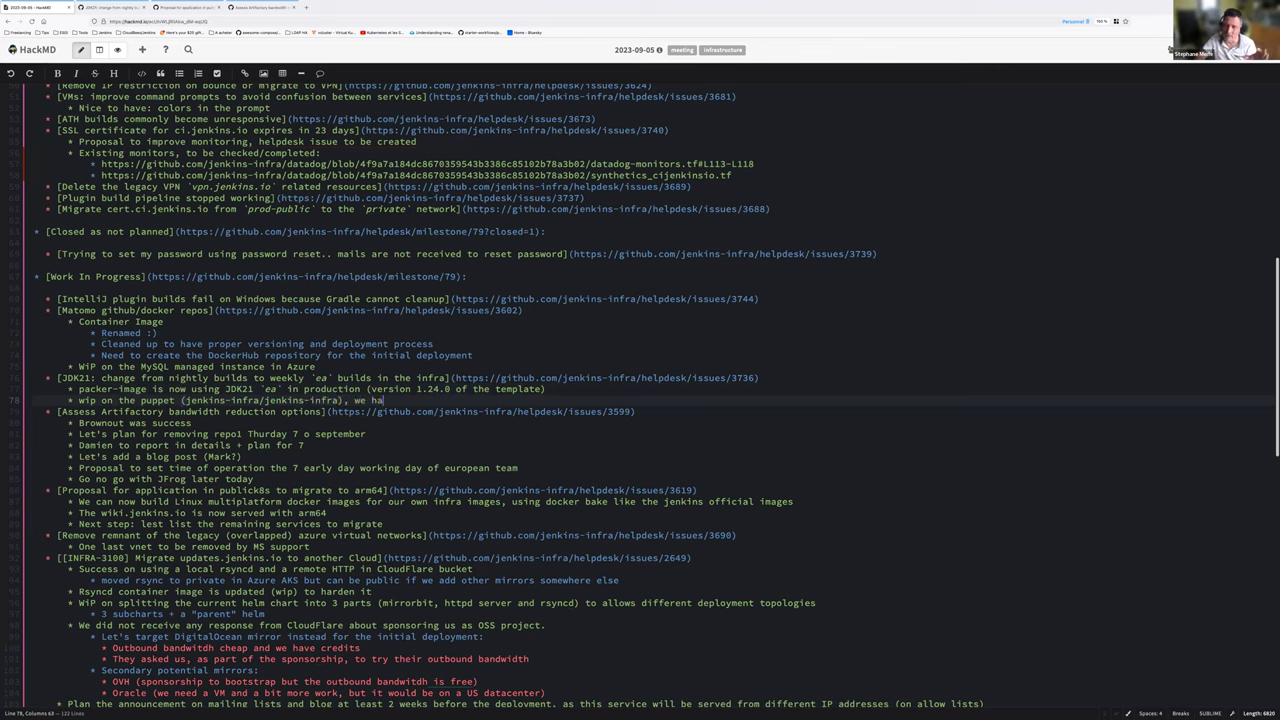
type("d to im")
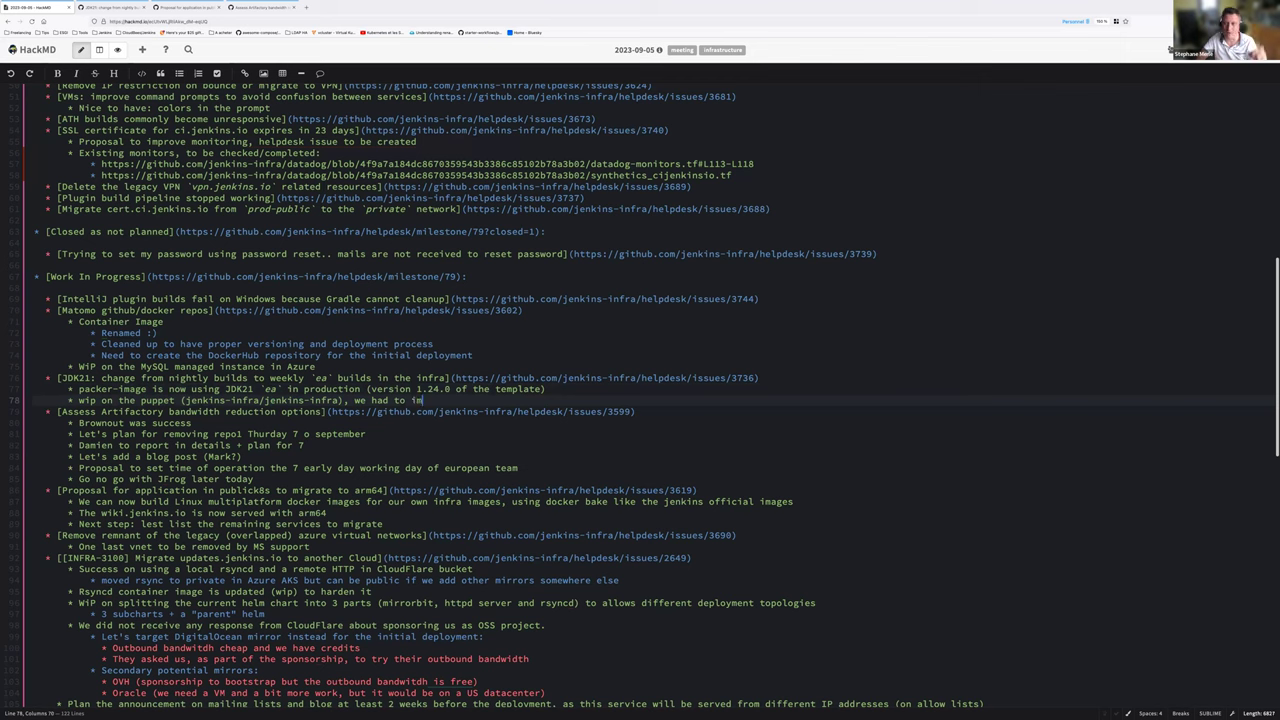
type("prove our commun")
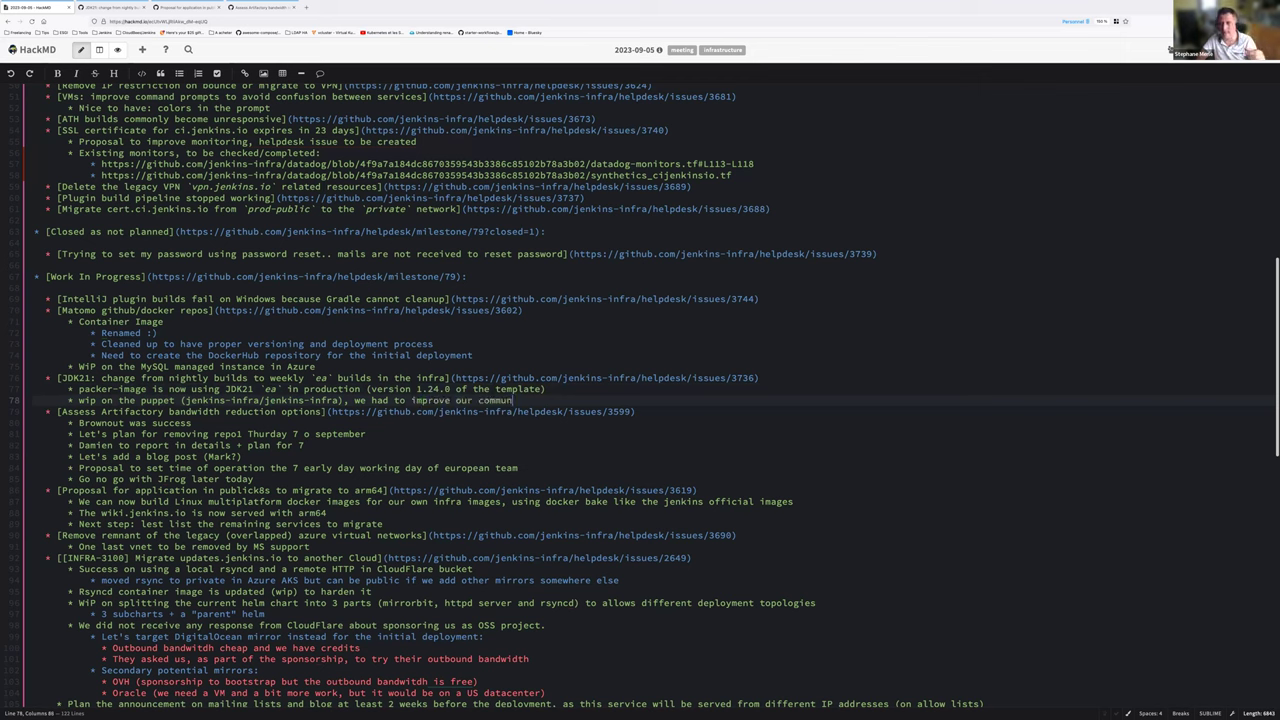
type("ication loop")
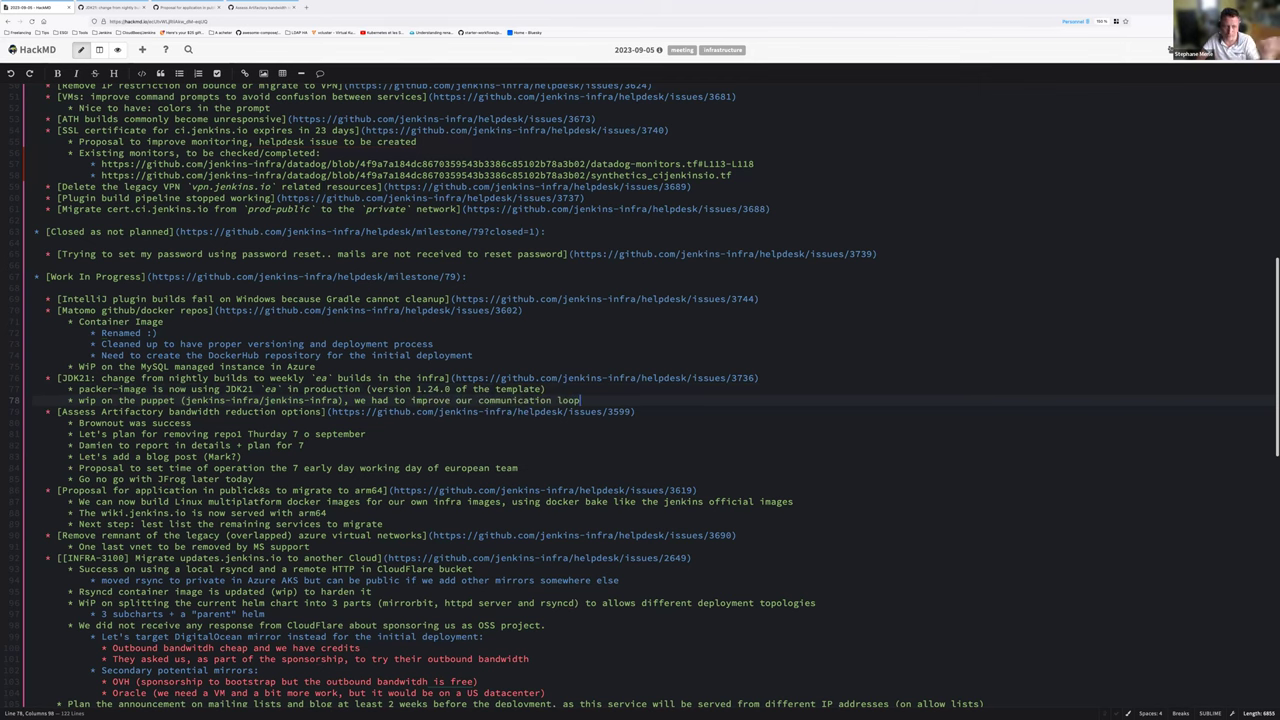
type(" but now ready to roll")
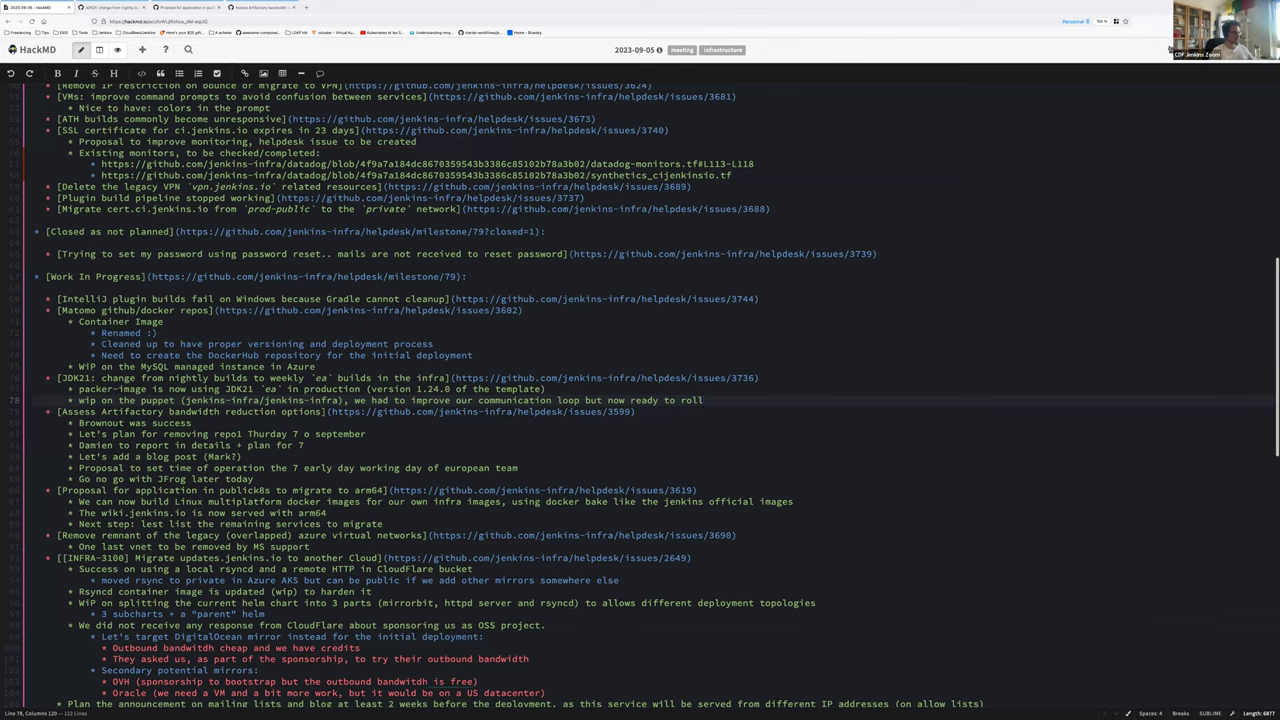
Add another JDK21 sub-bullet reading "Goal: allow tracking with `updatecli` for JDK21"
key("Return")
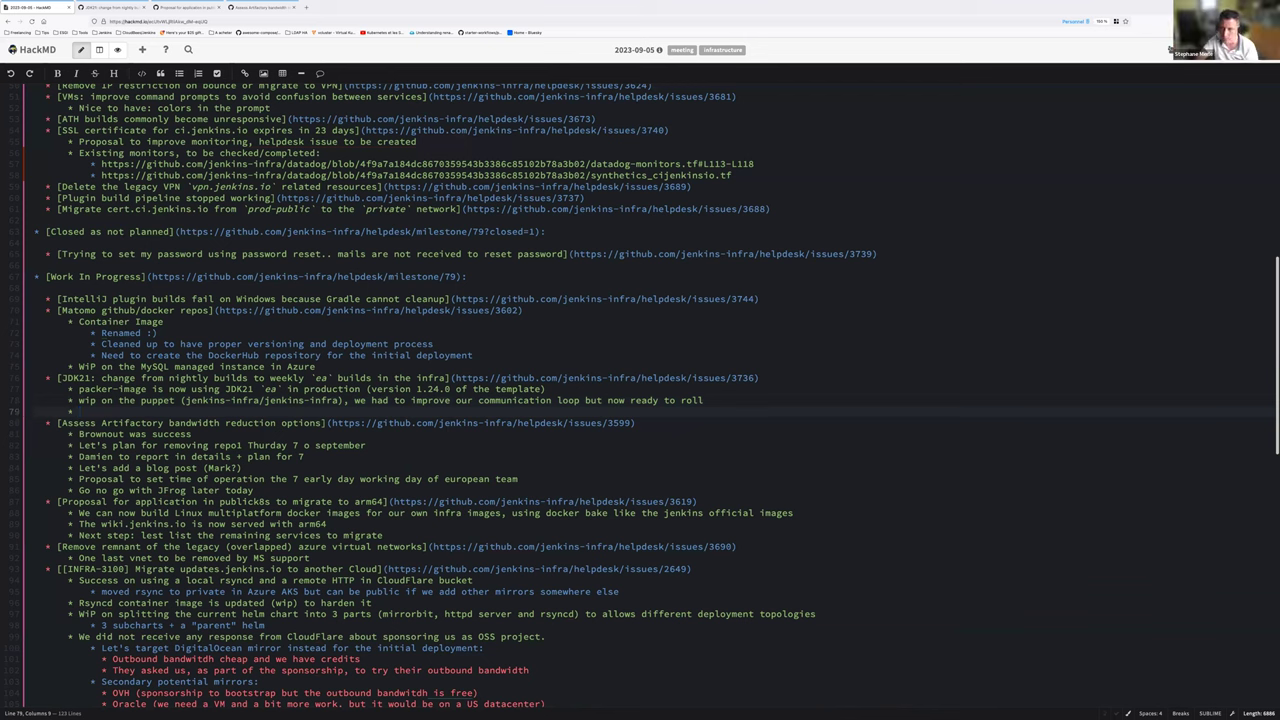
type("Goal: allow tracking with `updatecl")
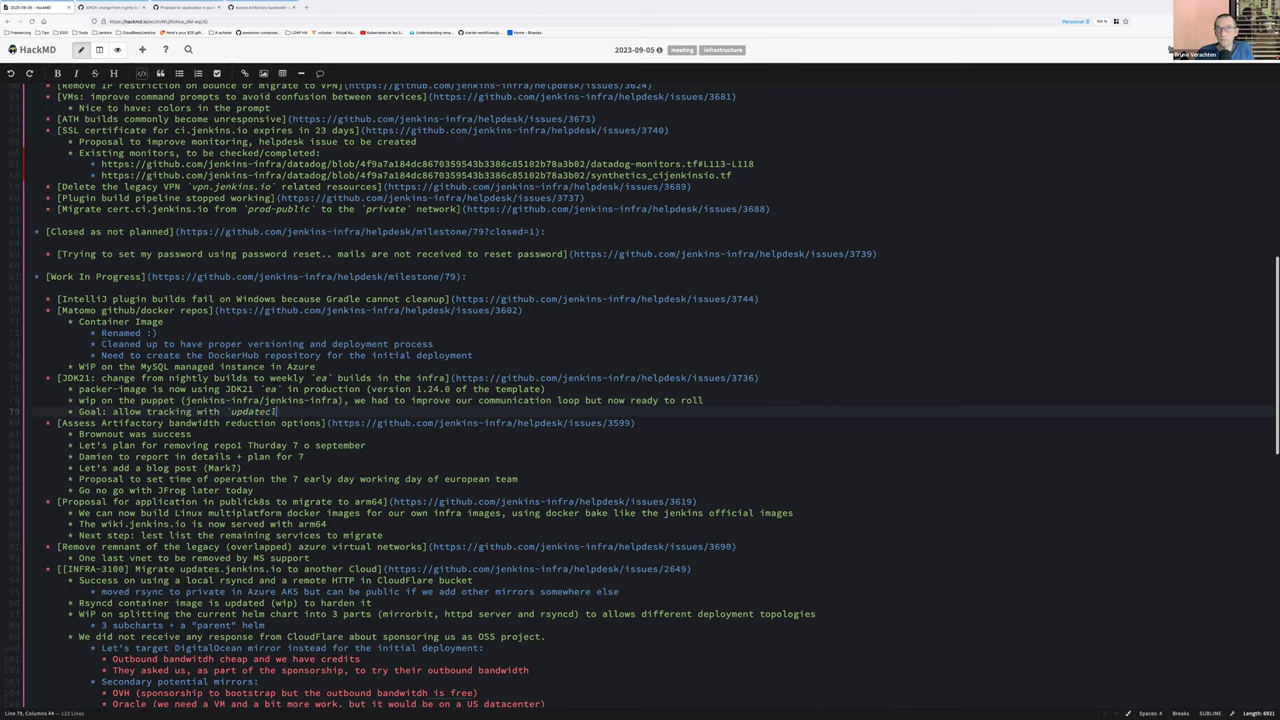
type("i` for JDK21")
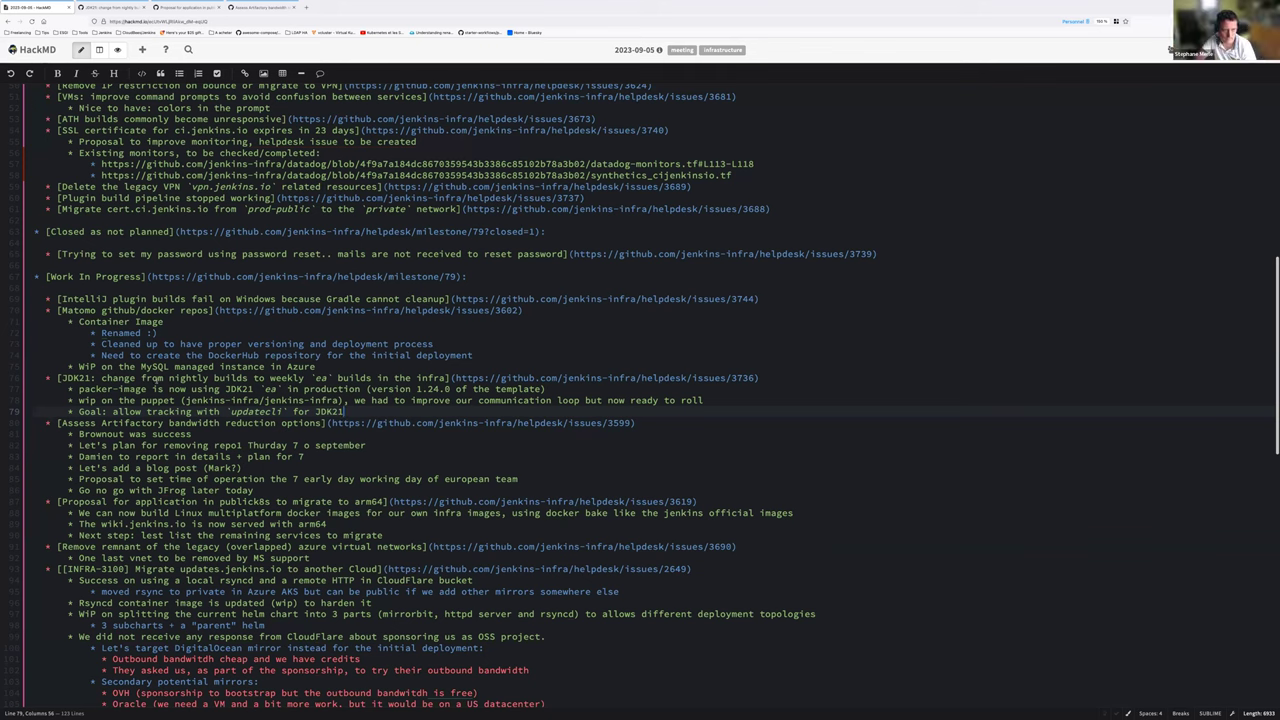
Return to the GitHub infra-team-sync-2023-09-05 milestone and look over its LF status page redirect and Jira account request issues
left_click(104, 424)
key("ctrl+Tab")
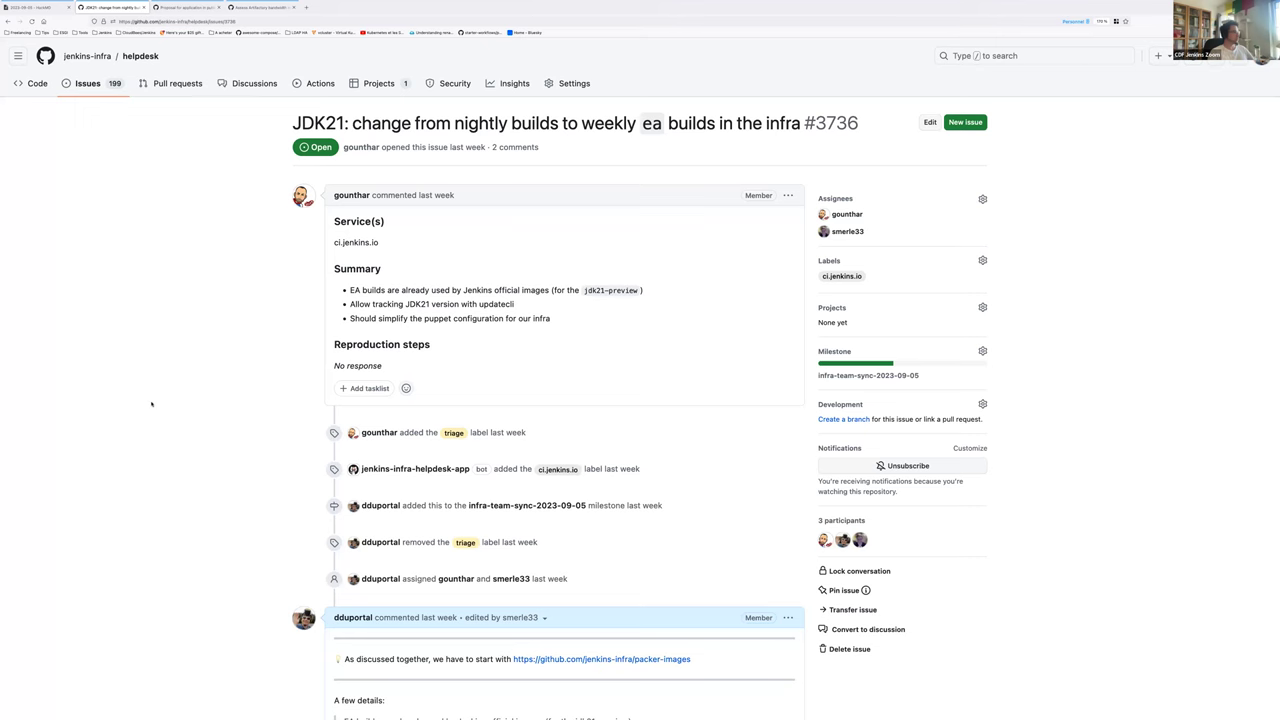
left_click(8, 21)
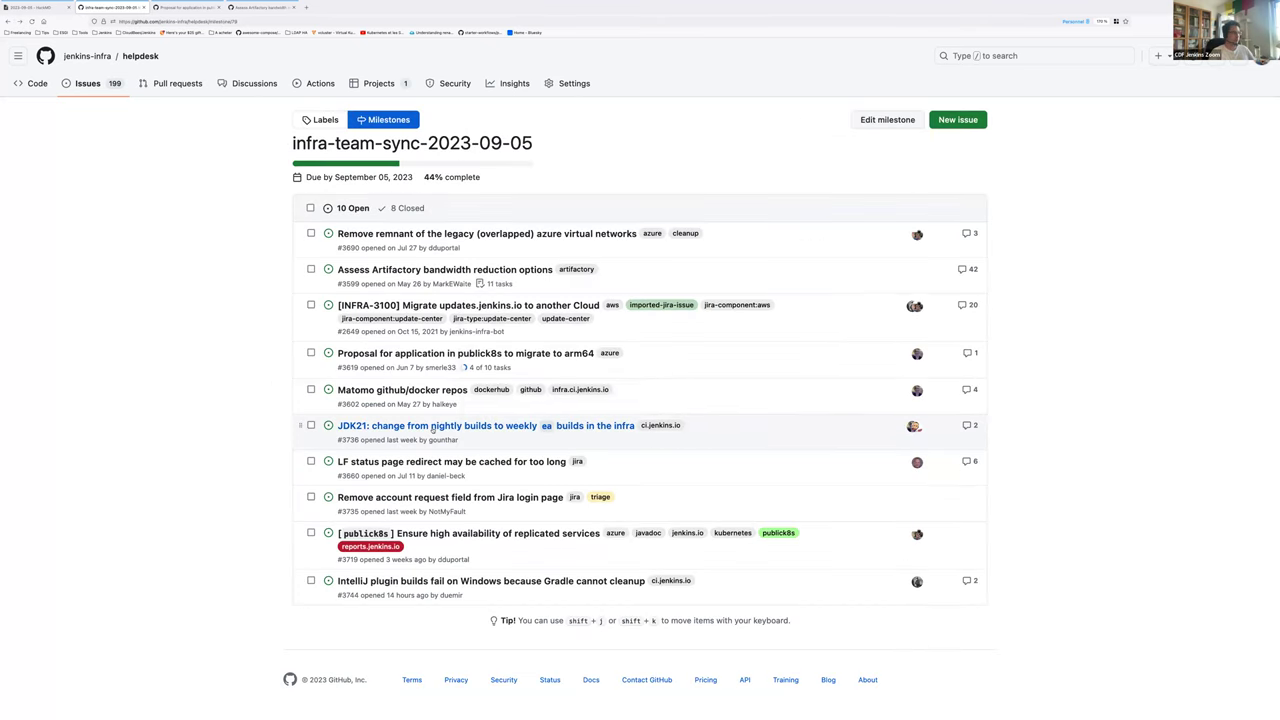
mouse_move(432, 428)
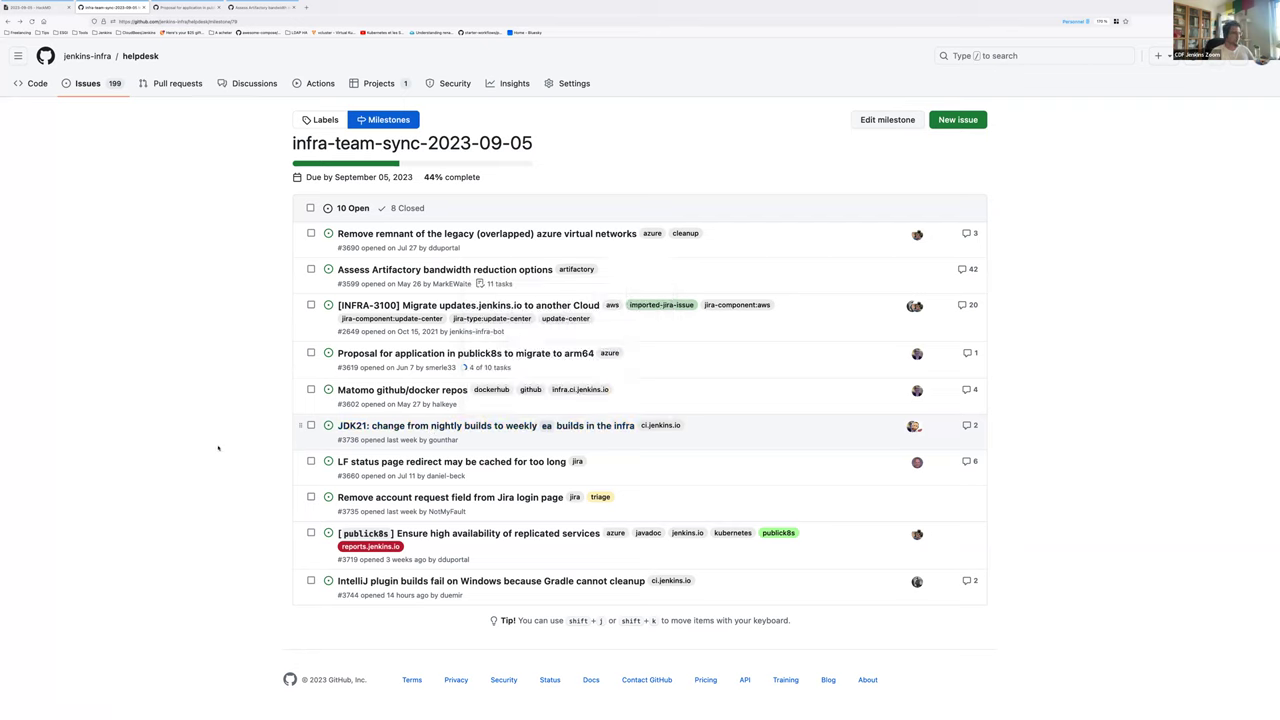
mouse_move(494, 464)
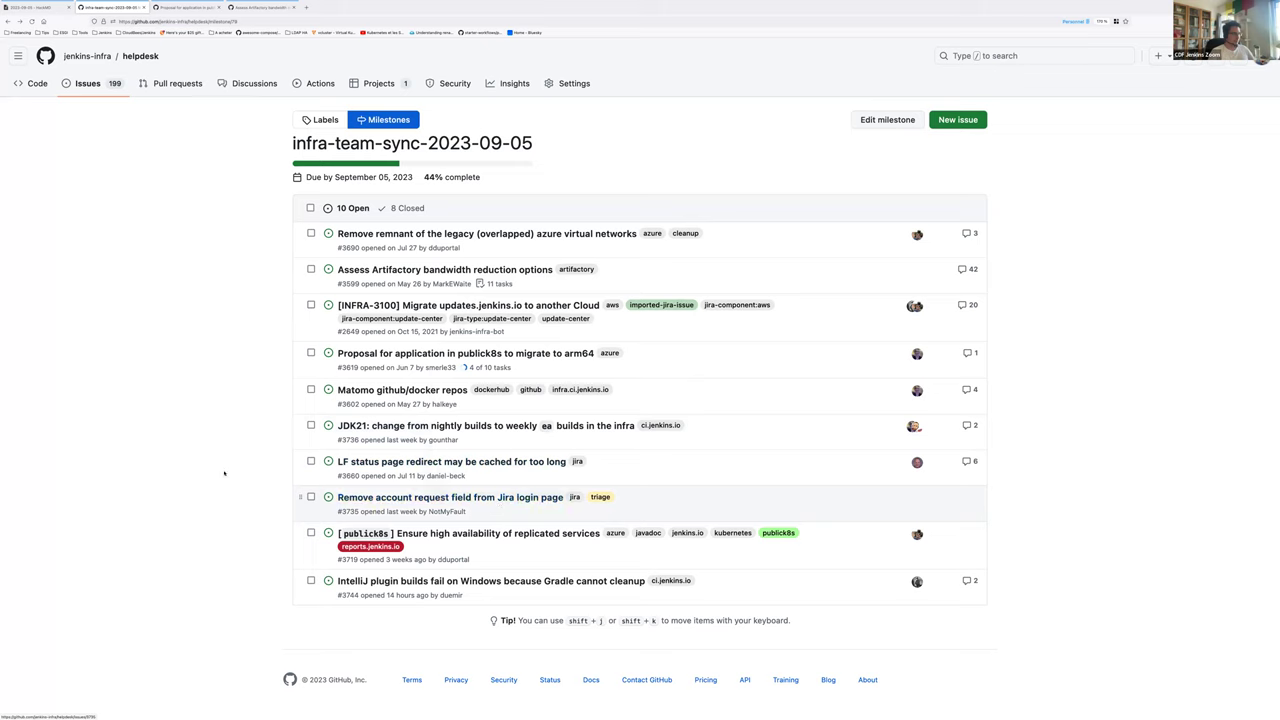
mouse_move(395, 463)
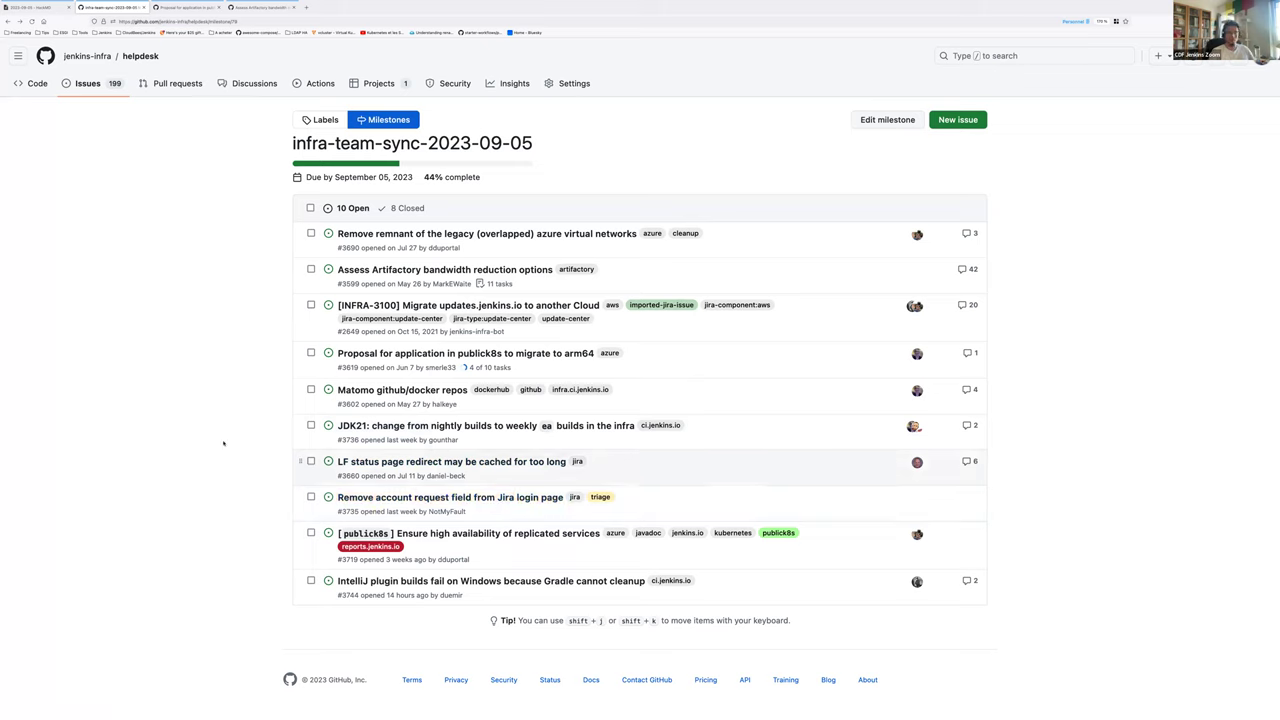
mouse_move(485, 498)
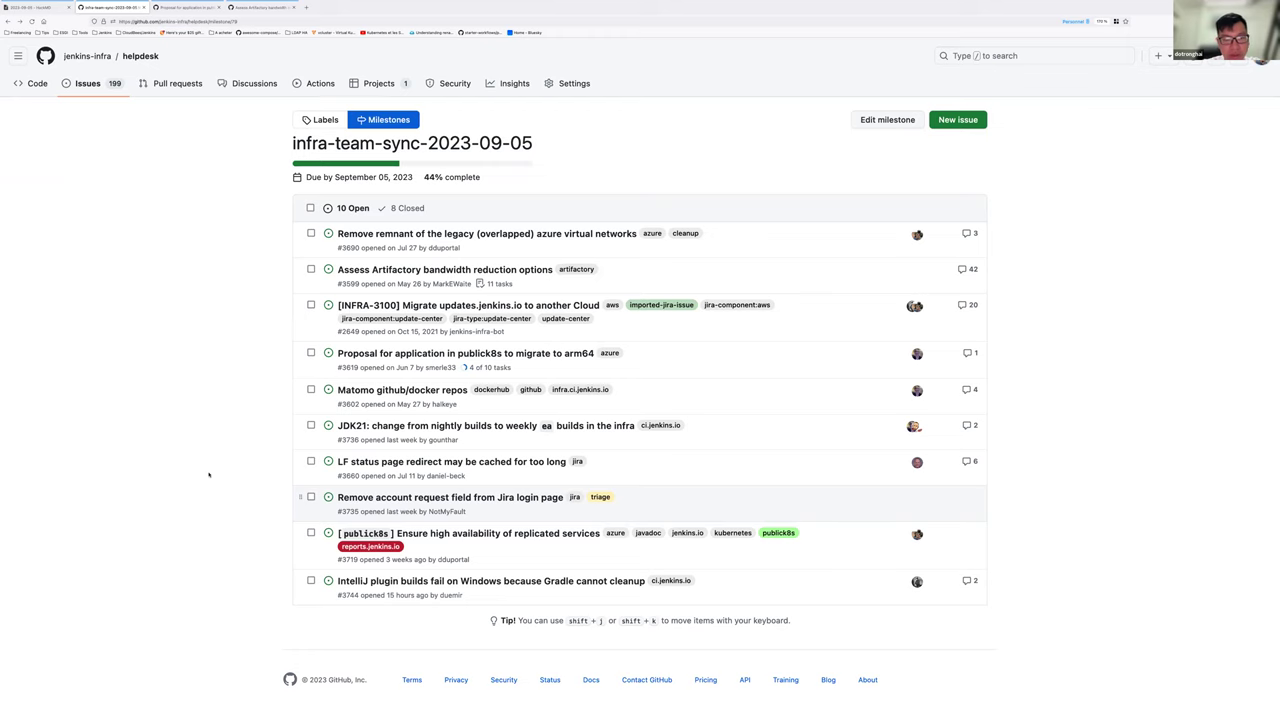
Open the "Remove account request field from Jira login page" issue in a separate tab, read its description, and close it
right_click(381, 494)
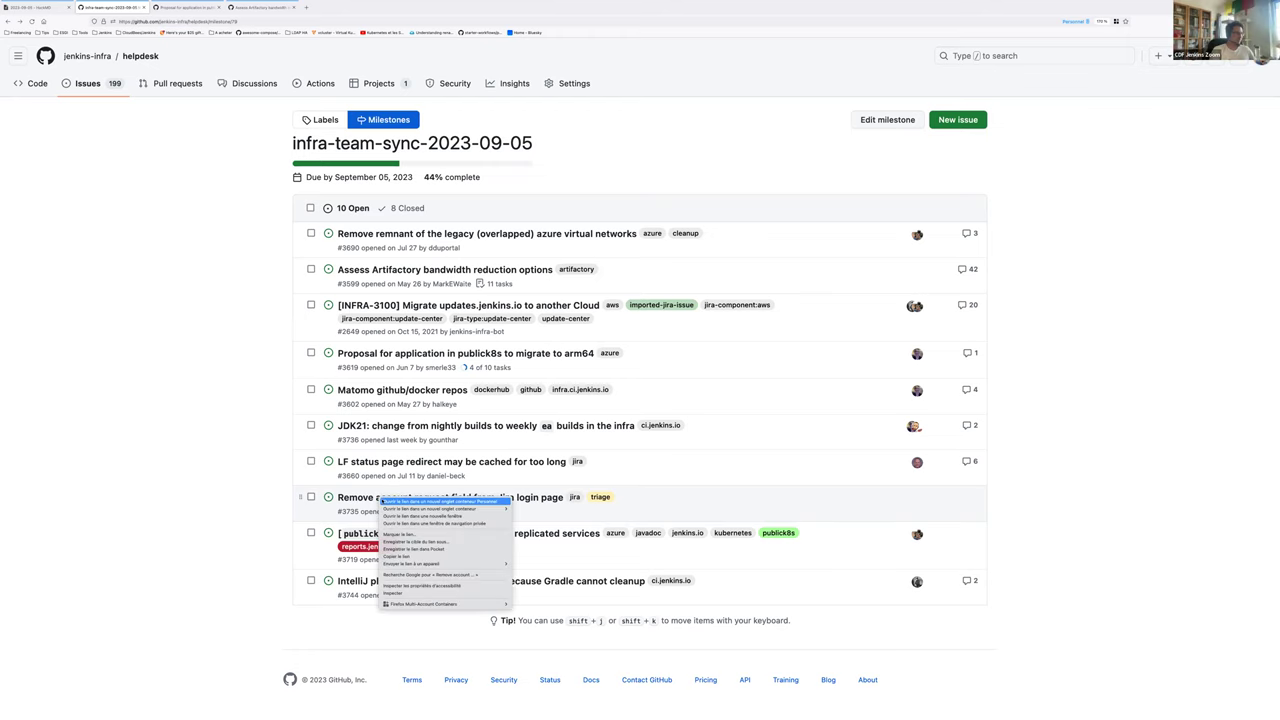
left_click(420, 501)
key("ctrl+Tab")
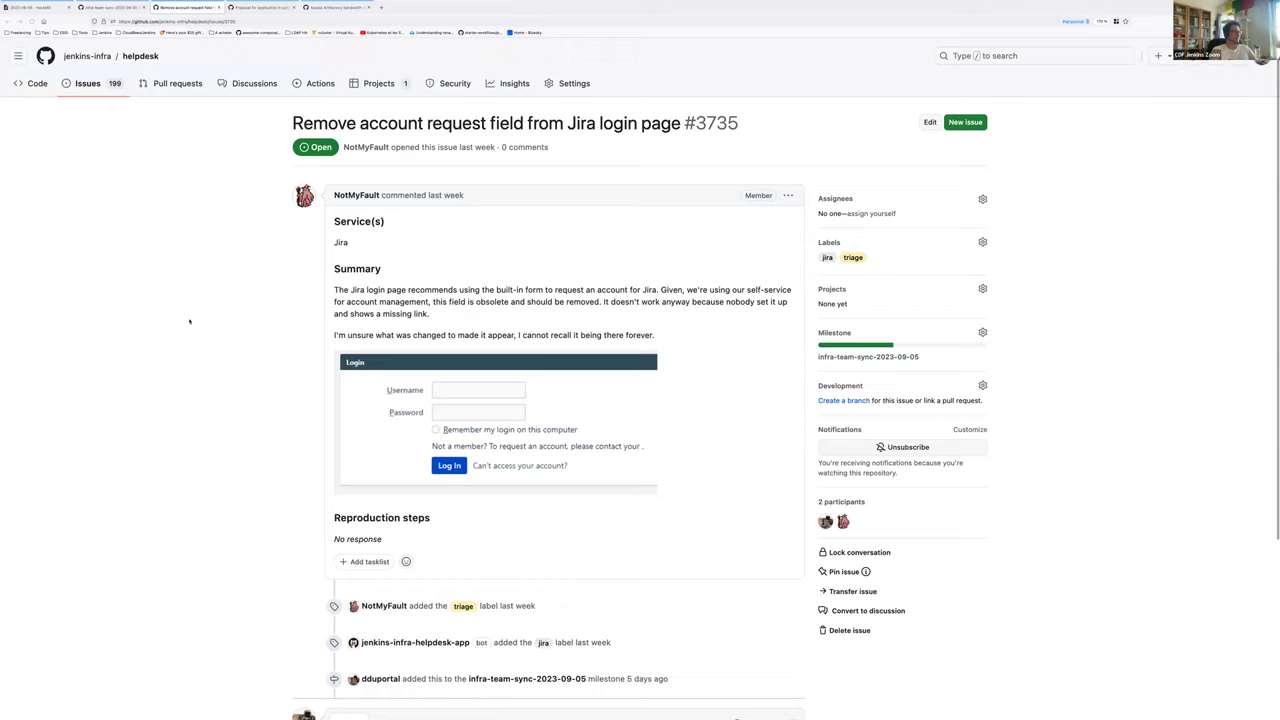
scroll(189, 321, "down", 2)
scroll(189, 321, "up", 2)
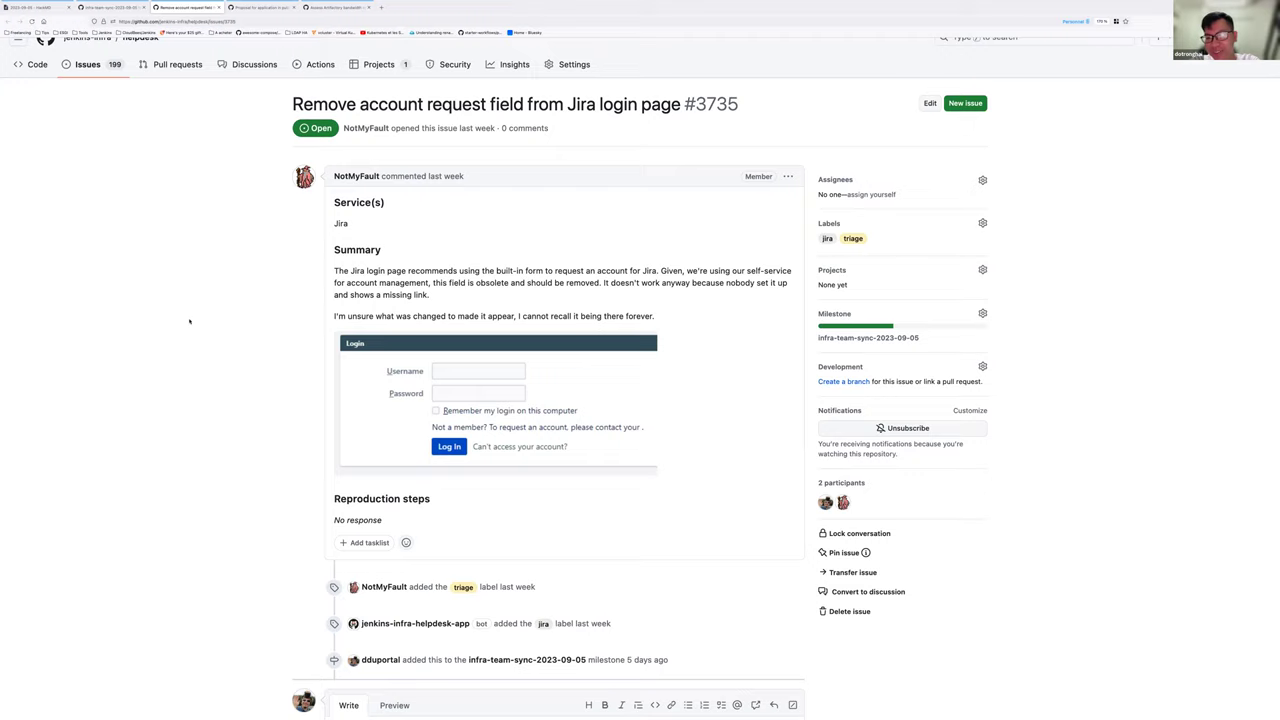
scroll(189, 321, "down", 3)
scroll(189, 321, "up", 3)
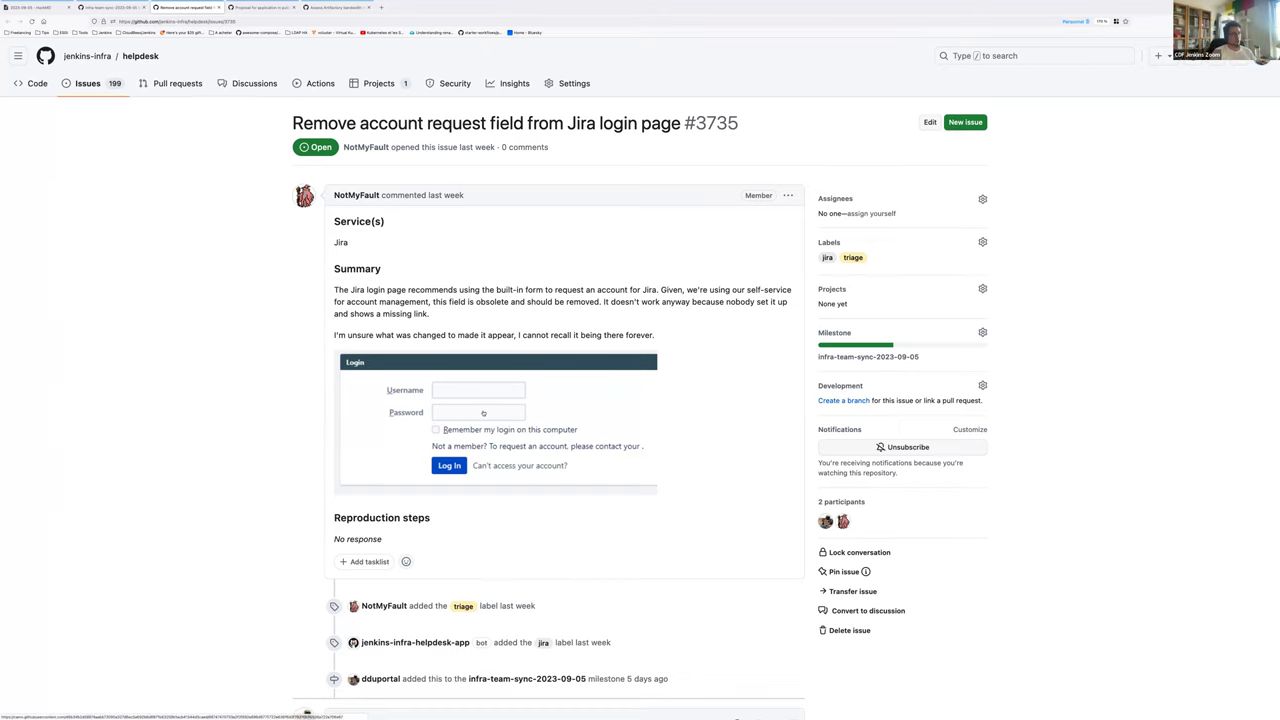
scroll(223, 393, "down", 1)
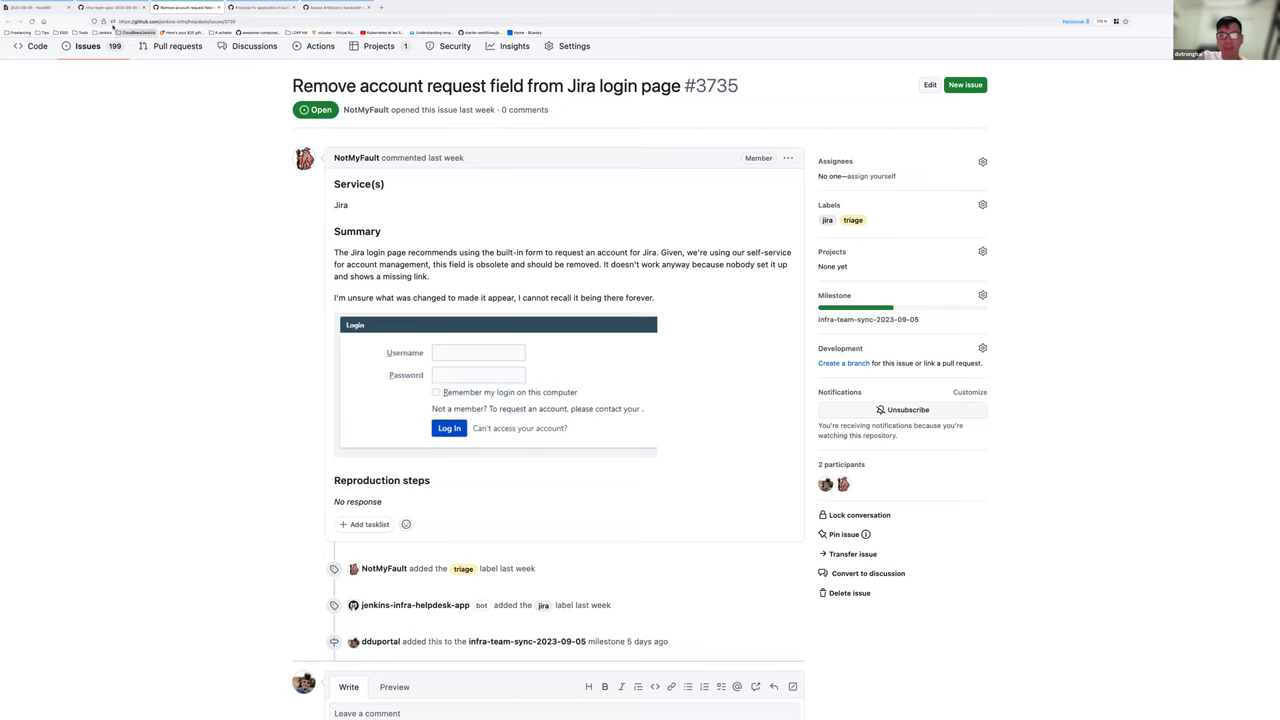
left_click(219, 8)
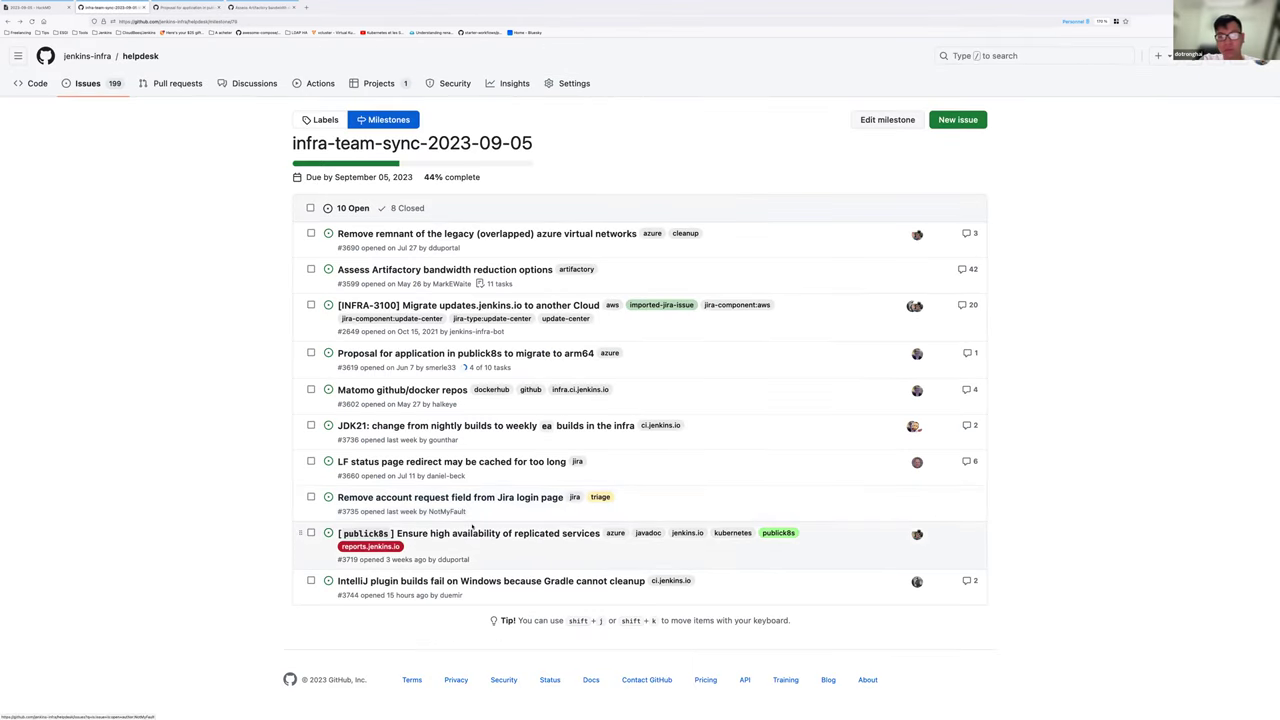
Preview the publick8s high availability issue and open the issue about IntelliJ plugin builds failing on Windows
mouse_move(473, 534)
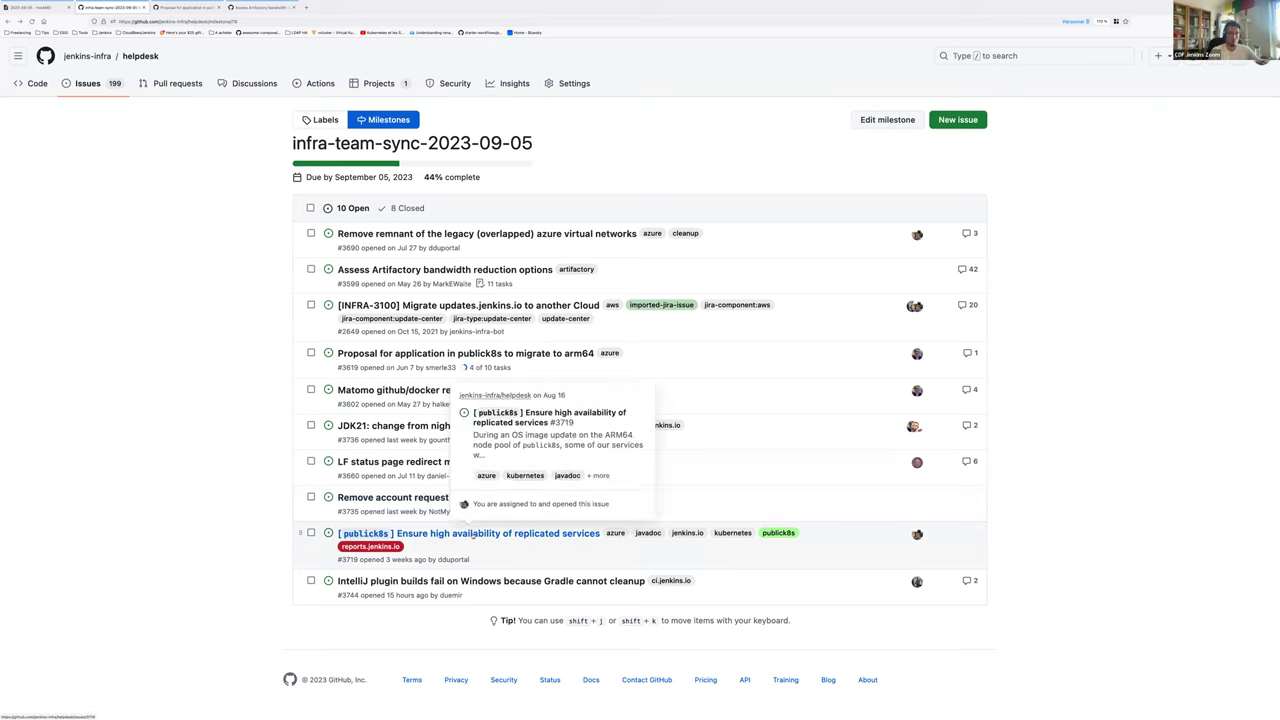
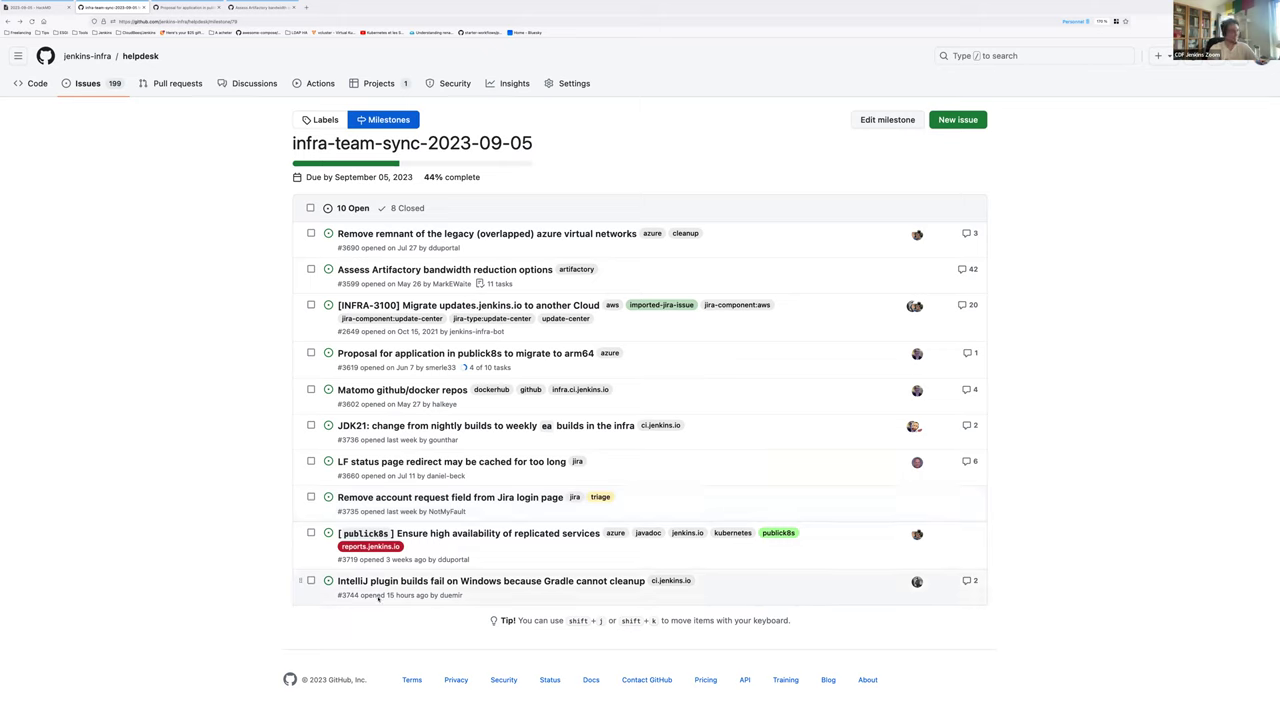
mouse_move(408, 584)
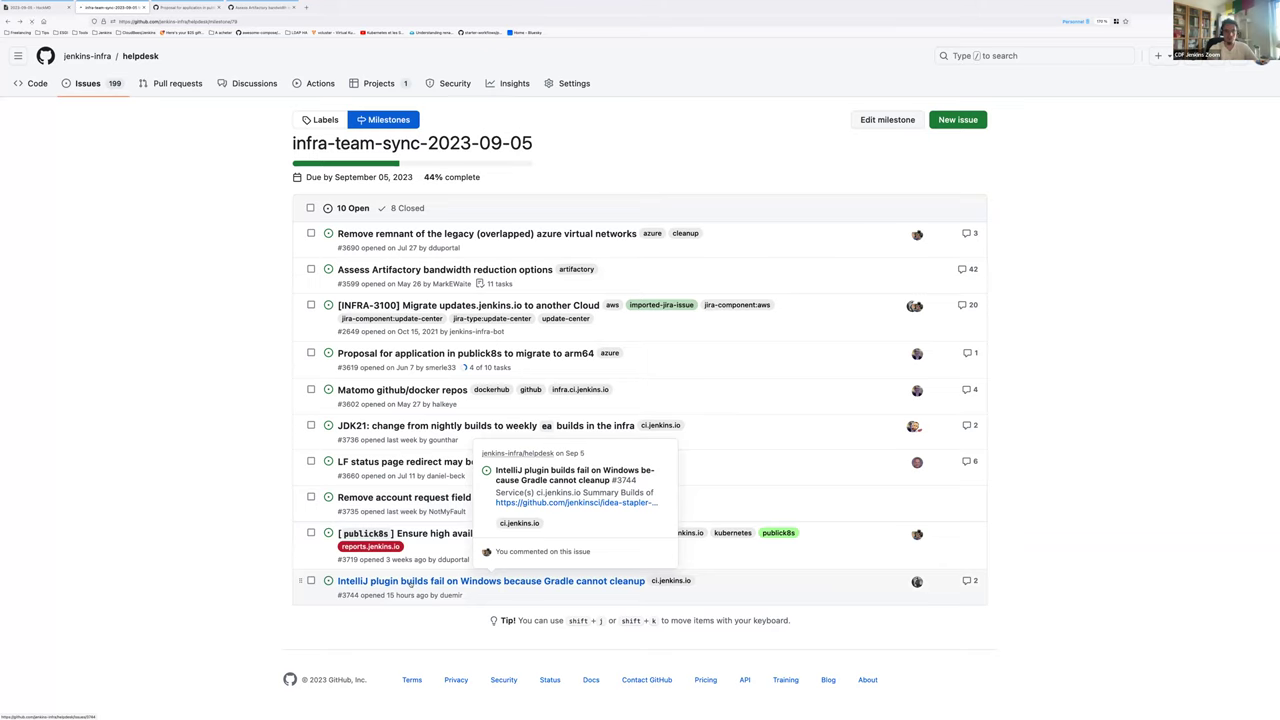
left_click(408, 584)
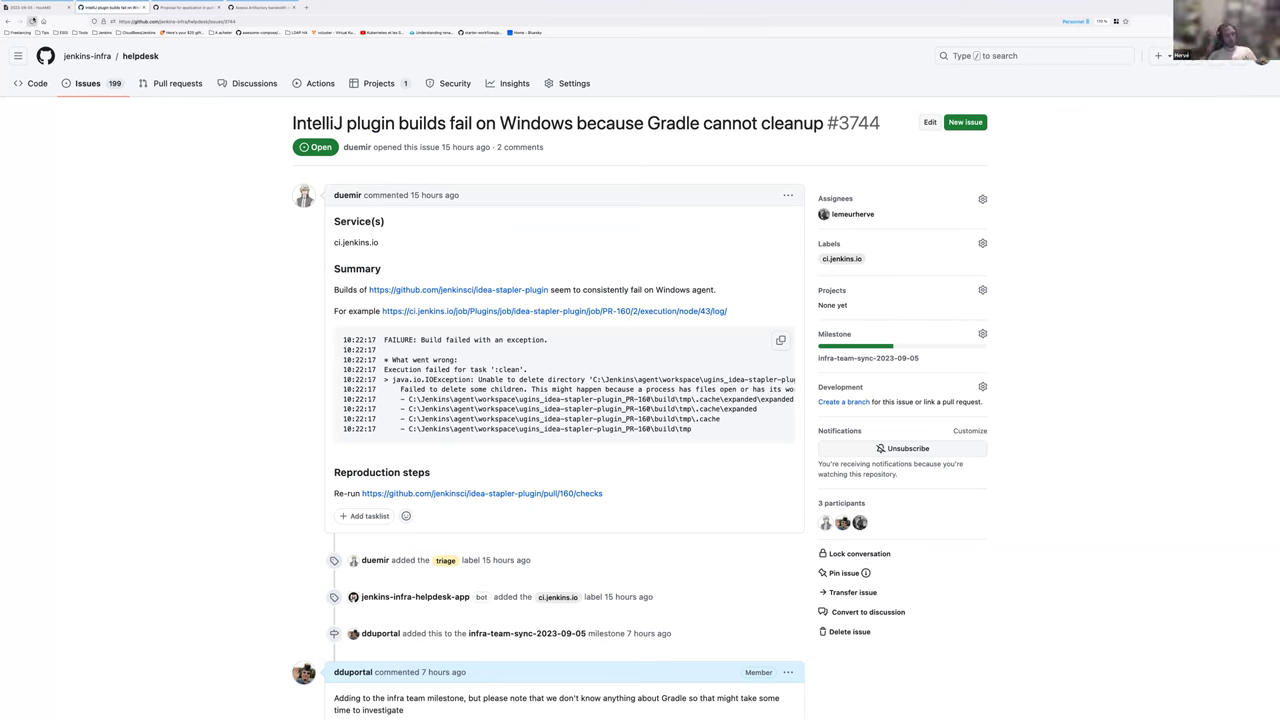
Switch to the HackMD notes and place the cursor at the end of the publick8s high availability item
left_click(40, 8)
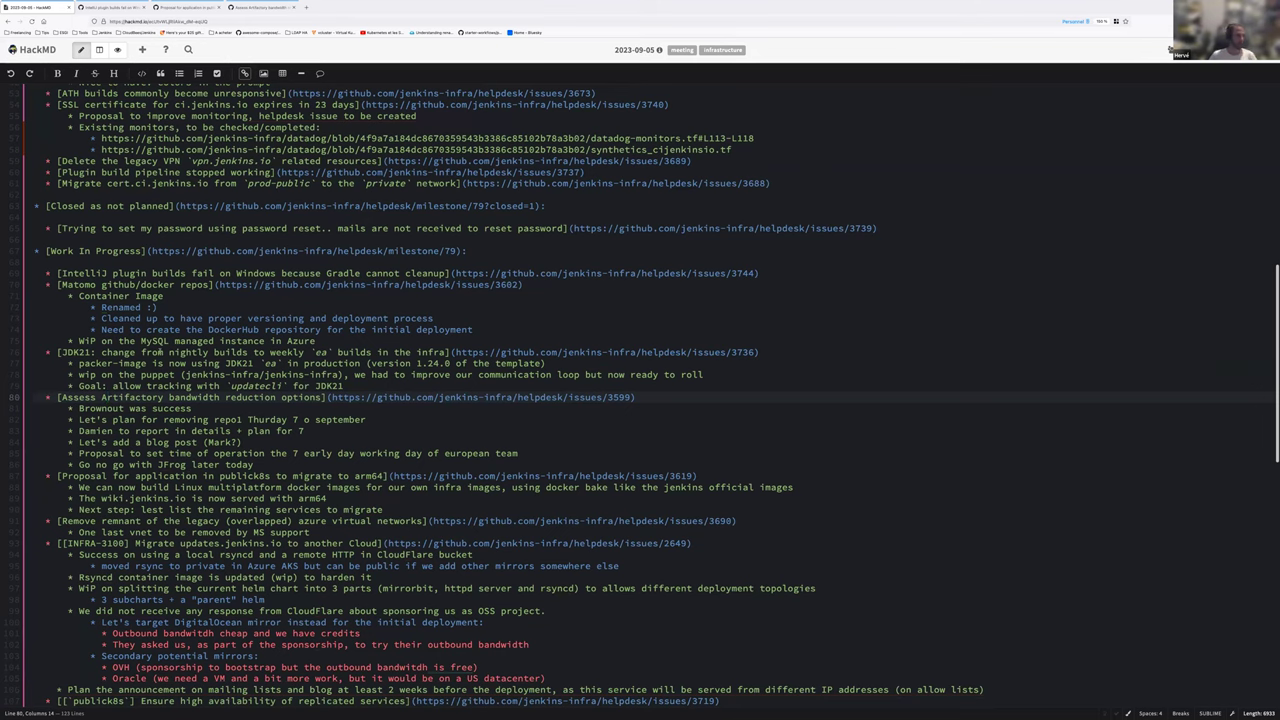
scroll(145, 432, "down", 3)
left_click(145, 574)
key("End")
key("Up")
key("Return")
key("Tab")
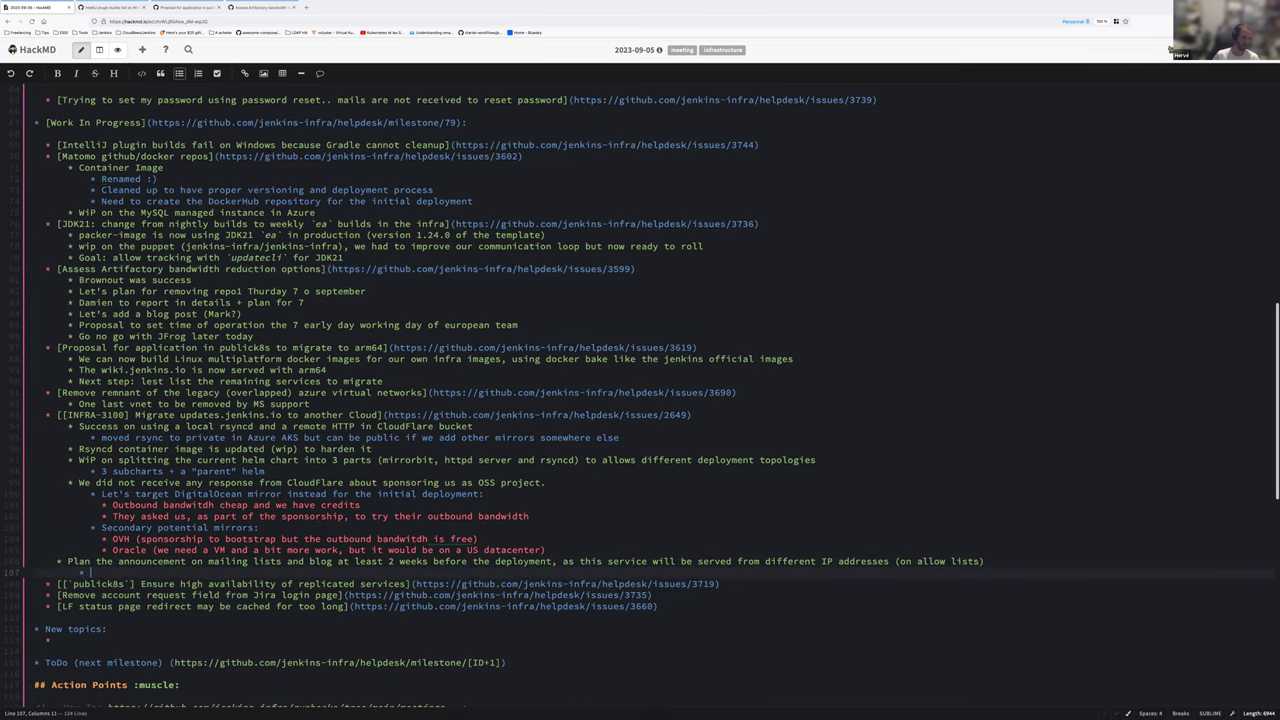
key("ctrl+z")
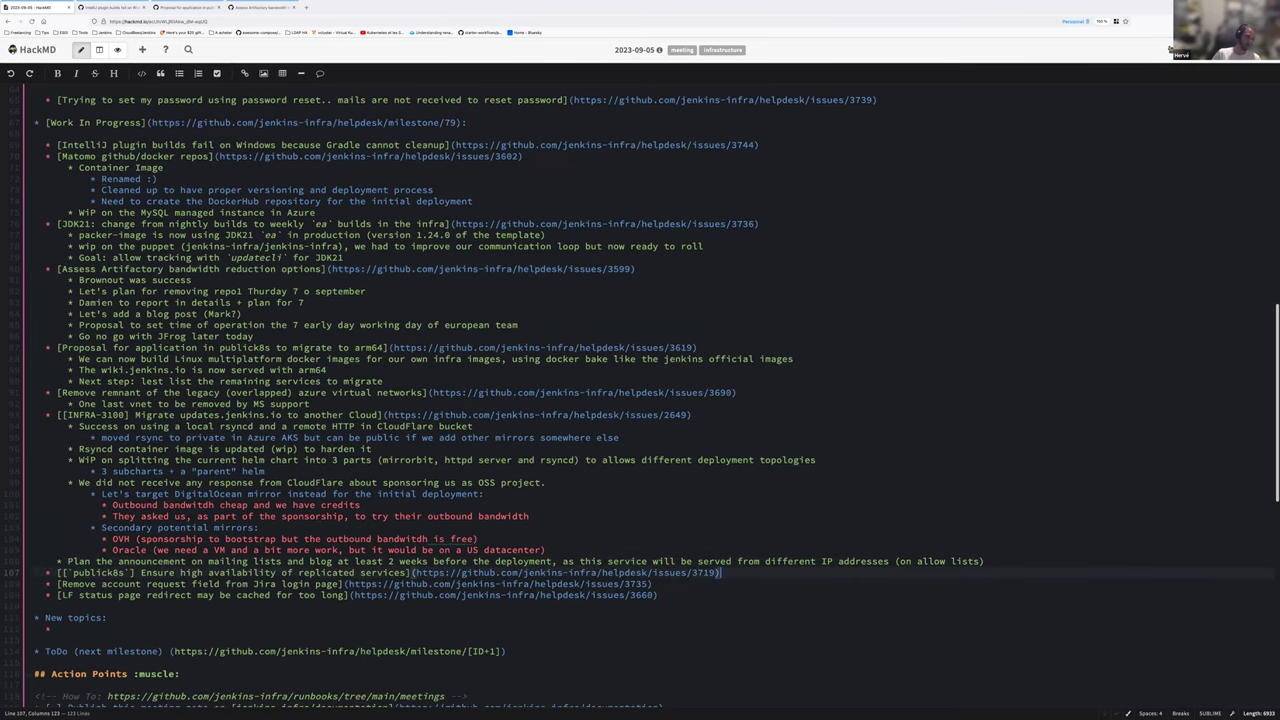
Add the sub-item "We want to work on this before adding more arm64 services in publick8s" under the publick8s high availability item
key("Return")
key("Tab")
type("Work i")
key("BackSpace")
key("BackSpace")
key("BackSpace")
key("BackSpace")
key("BackSpace")
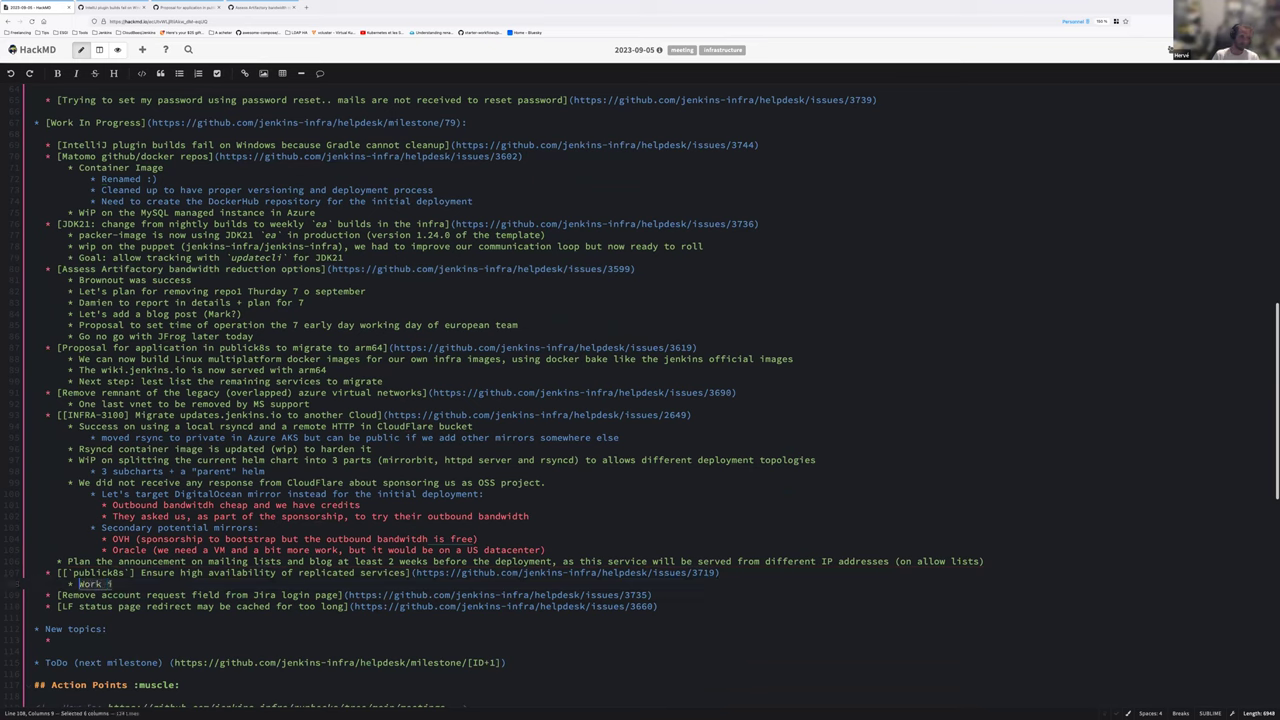
type("e want to ")
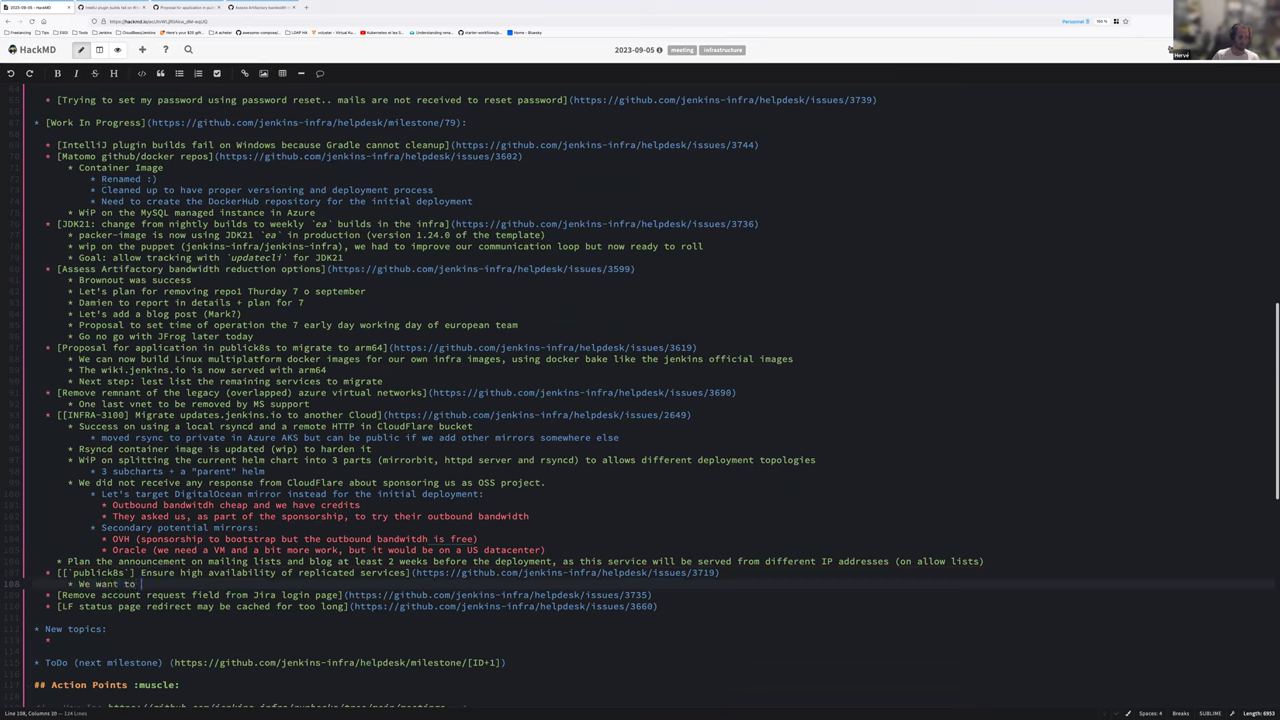
type("work on this befo")
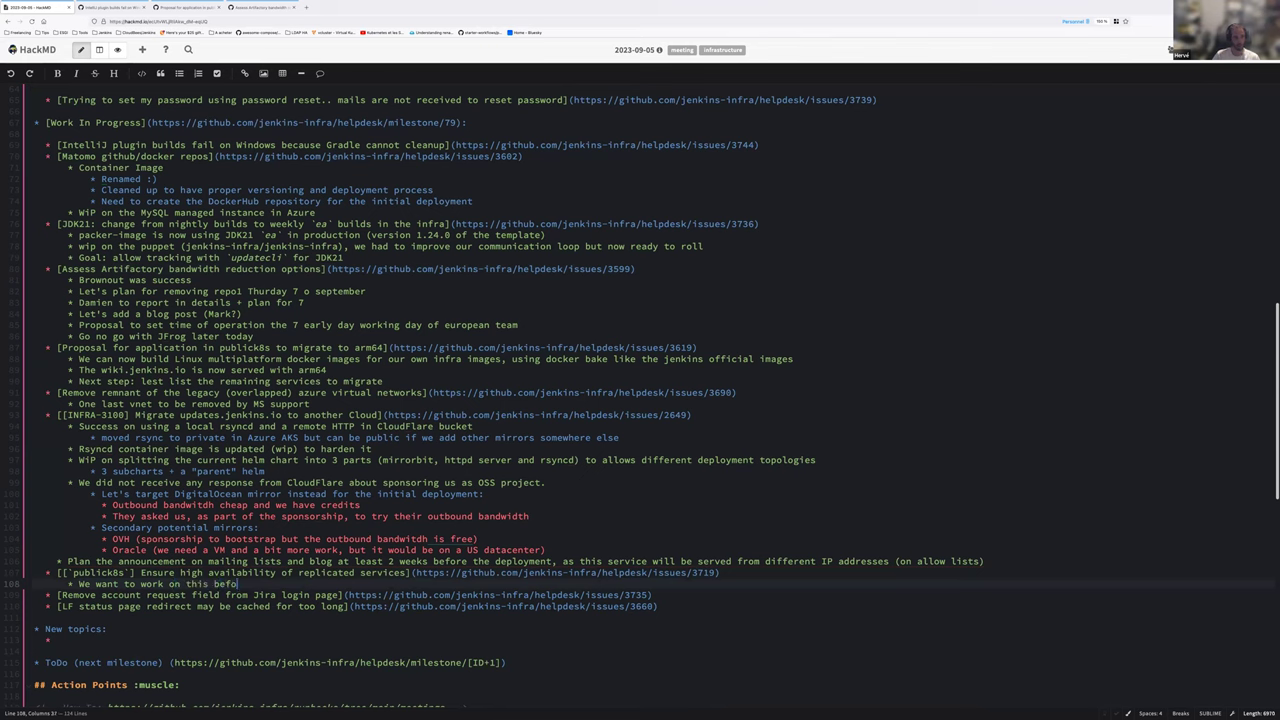
type("re adding more arm64 se")
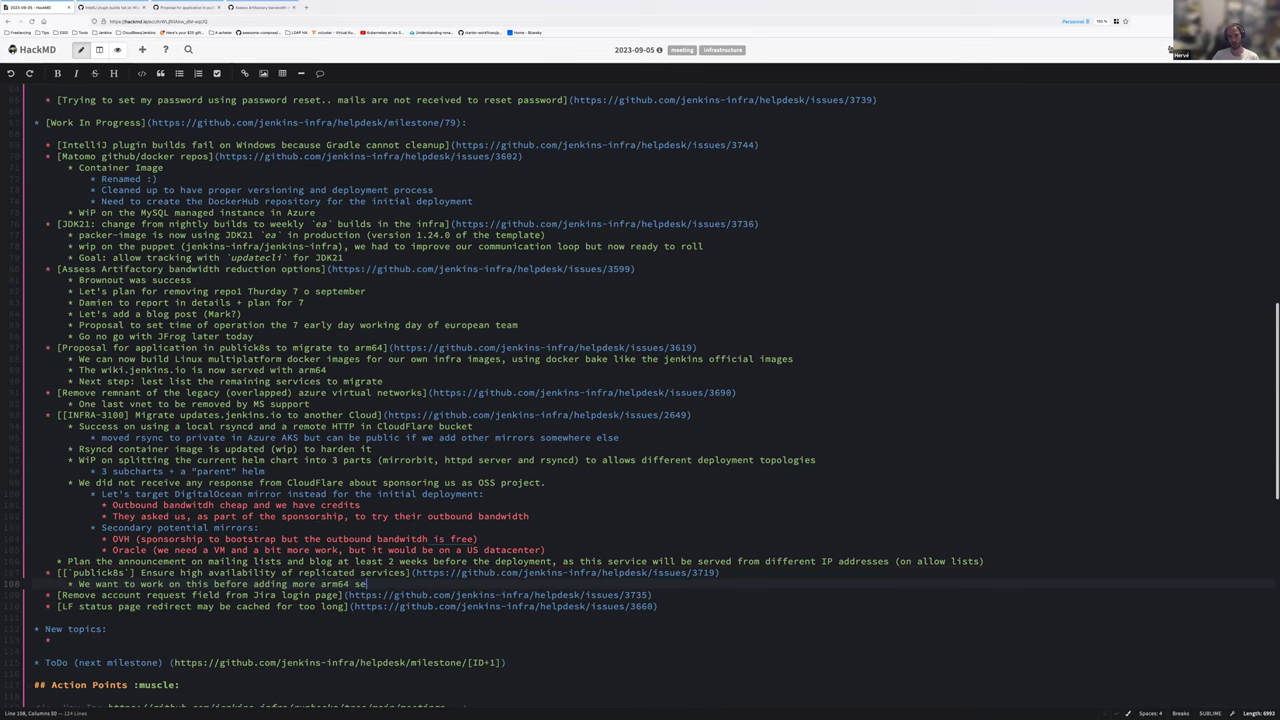
type("rvices in publick8s")
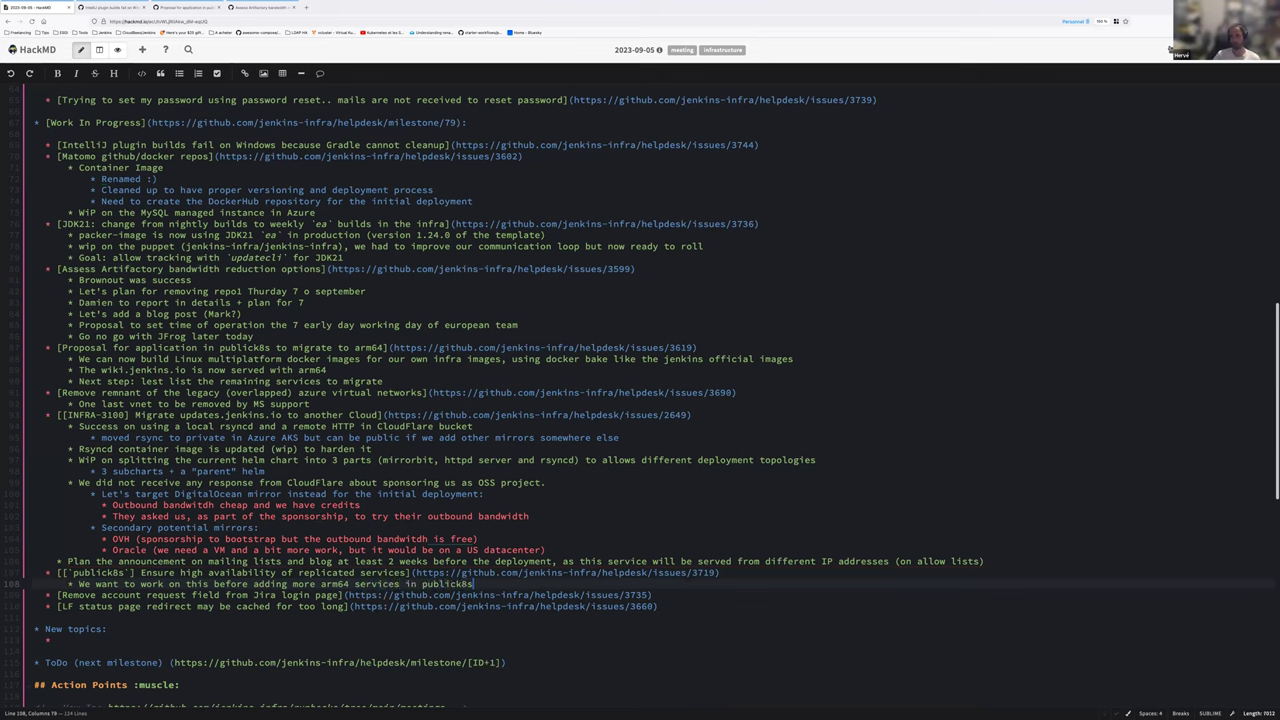
Add a "Nothing done" sub-item under both the Jira login page account request and the LF status page redirect items
key("Down")
key("End")
key("Return")
type("Nothing done")
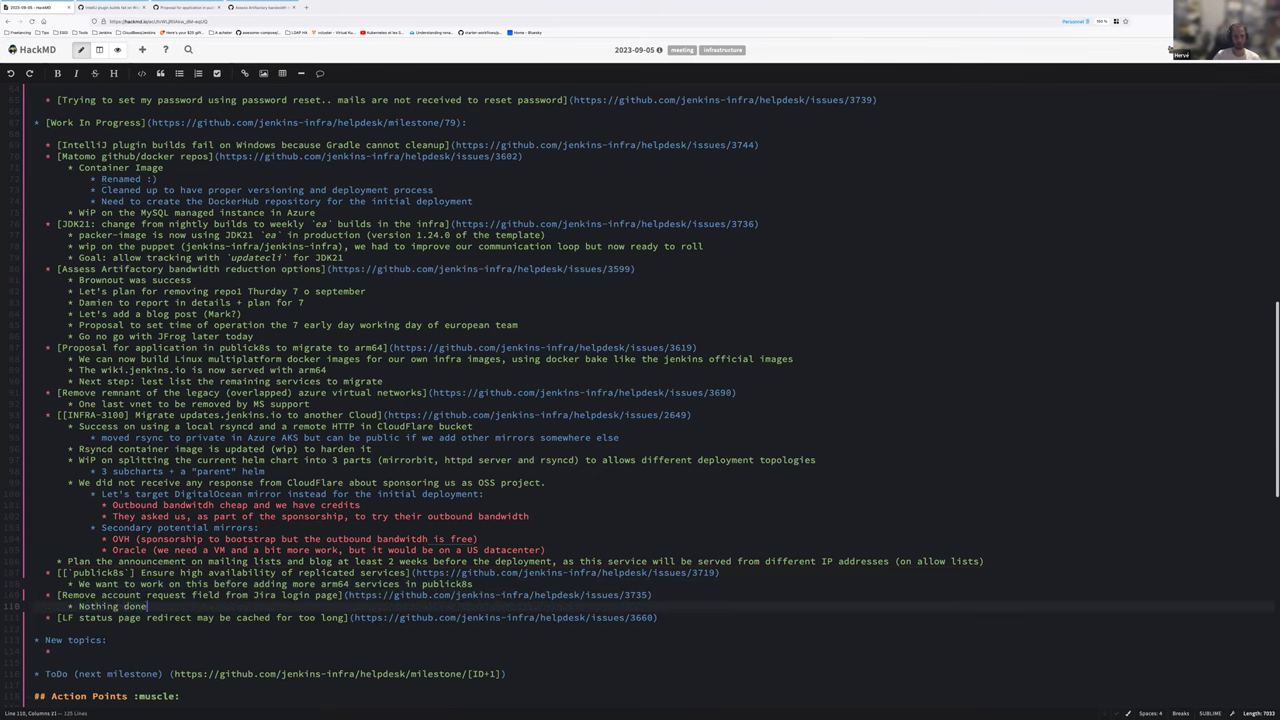
key("Down")
key("End")
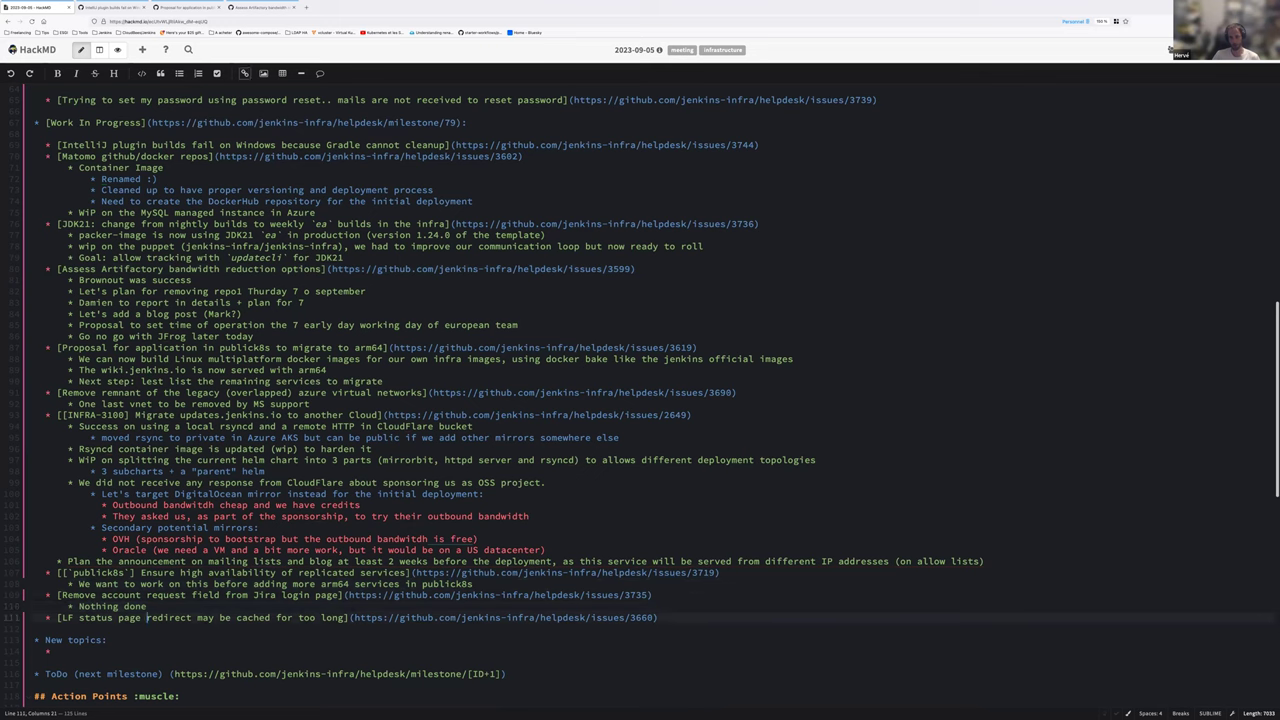
key("Return")
key("Tab")
type("Nothing done")
key("Tab")
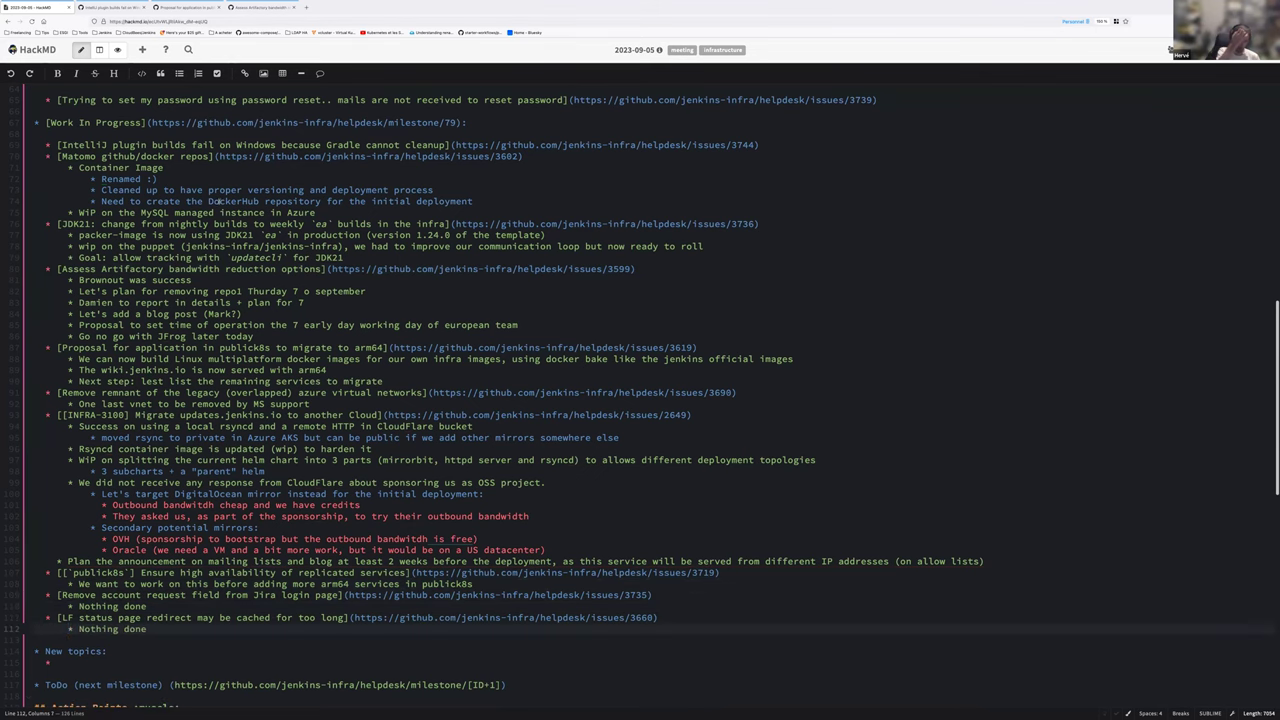
Under the IntelliJ plugin builds item, add the sub-item "PR proposed with a workaround to contributor, waiting for feedback"
scroll(210, 170, "up", 1)
left_click(758, 177)
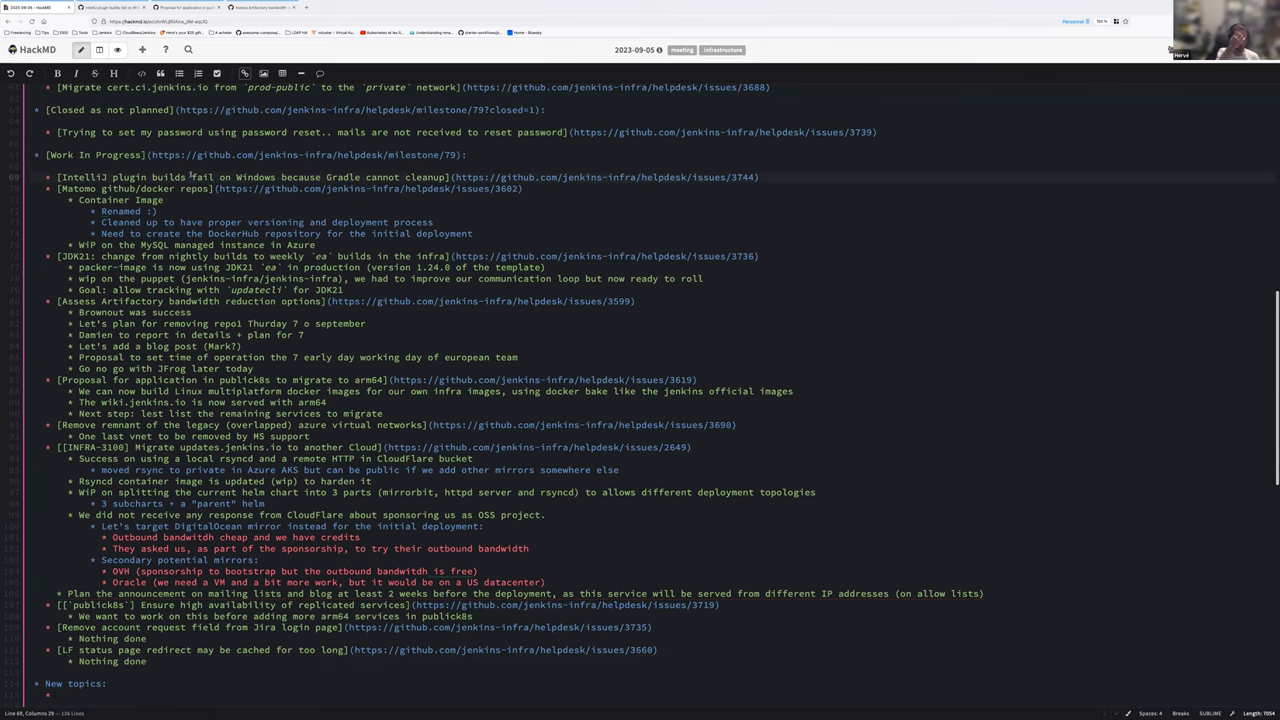
key("Return")
key("Tab")
key("Tab")
type("PR proposed to c")
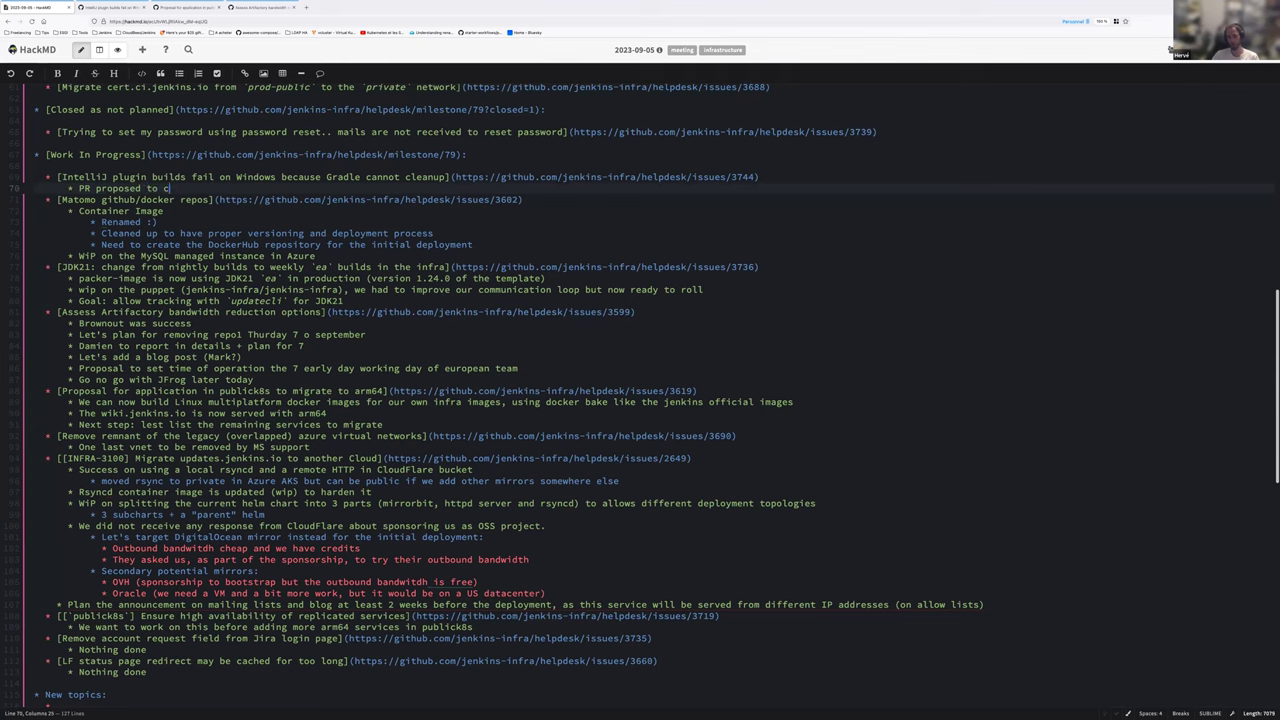
type("ontribu")
left_click(147, 188)
type("with a workaround")
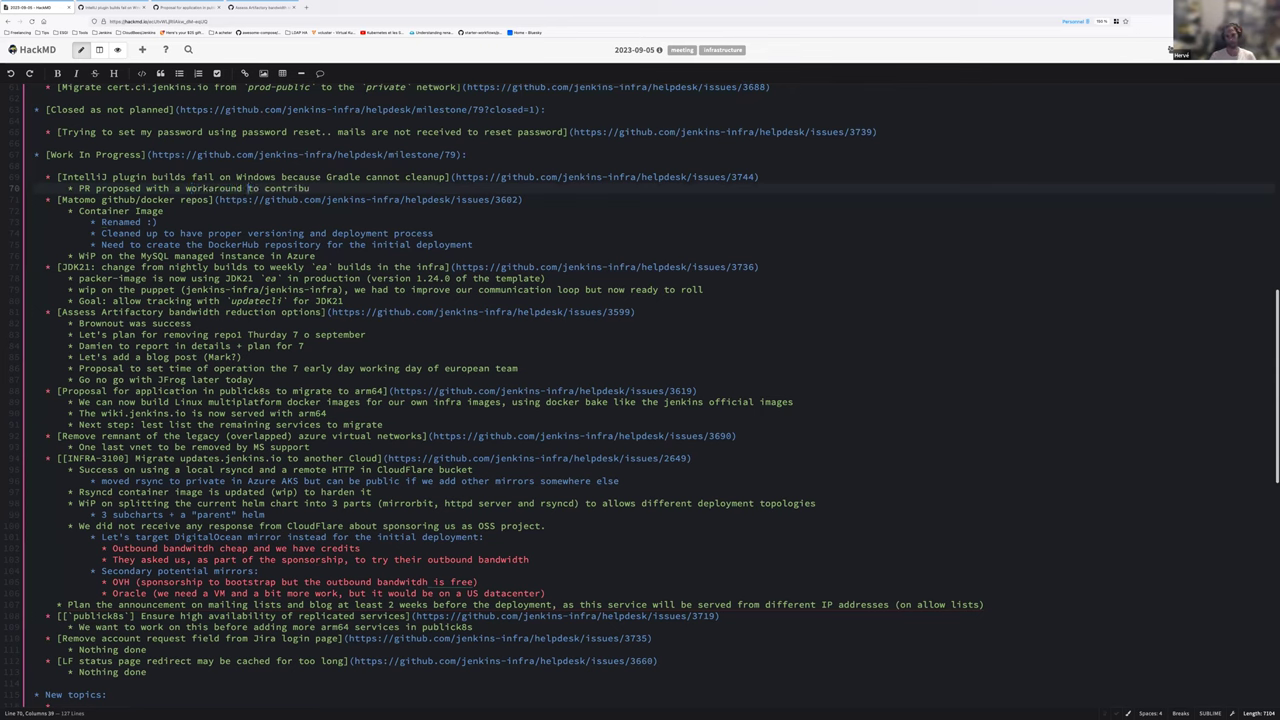
type(" to contributor, waiting for feedback")
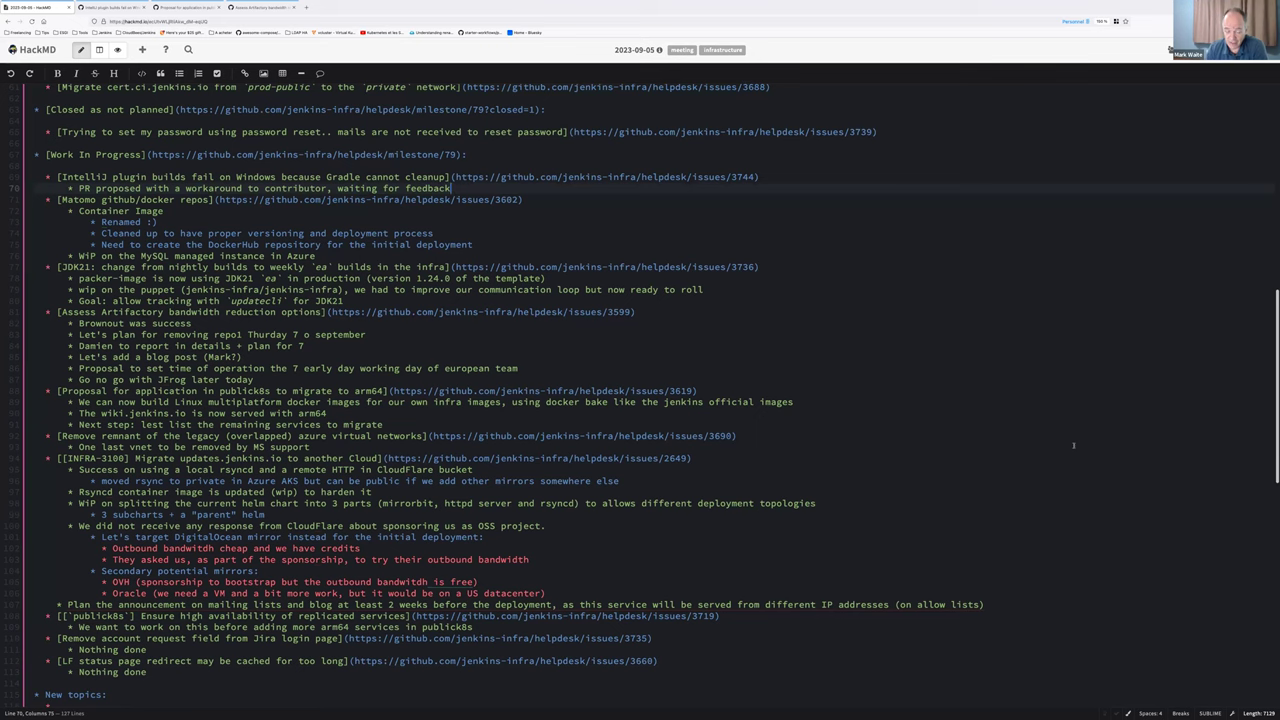
Add a second IntelliJ sub-item reading ""workaround" because we are not heavy Gradle users though"
key("Return")
type("\"workaround")
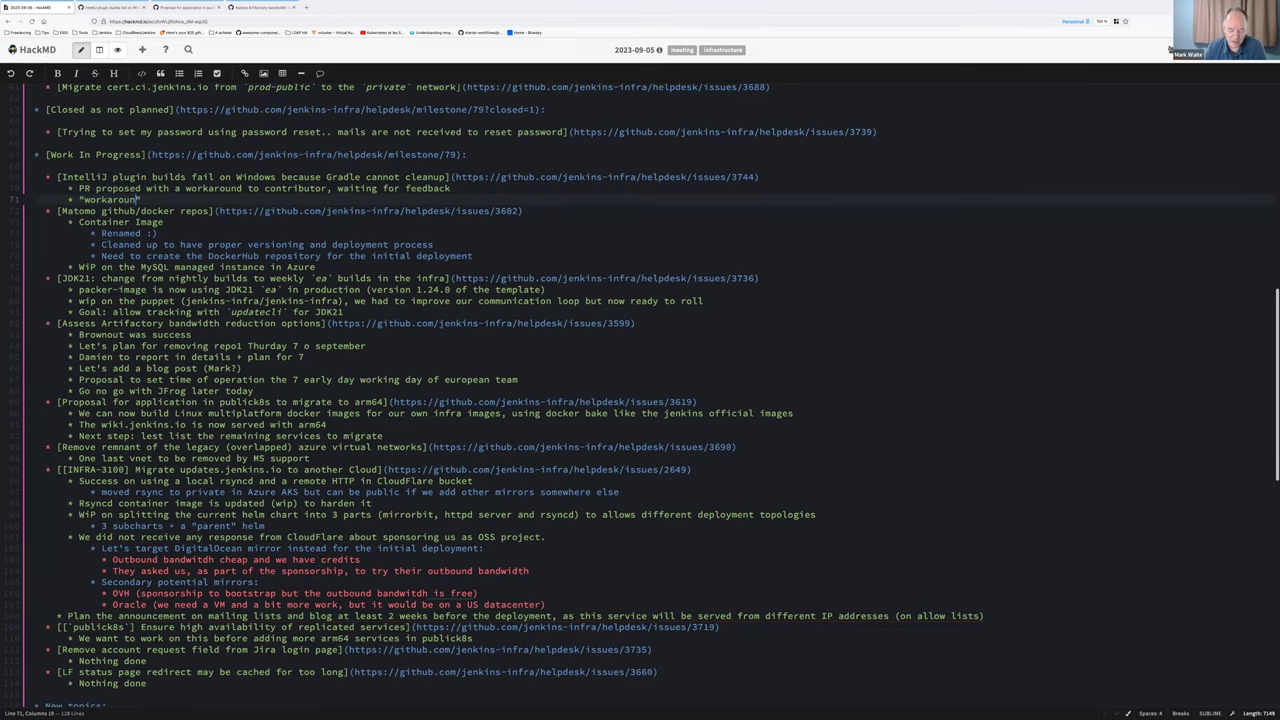
type("\" because we are not ")
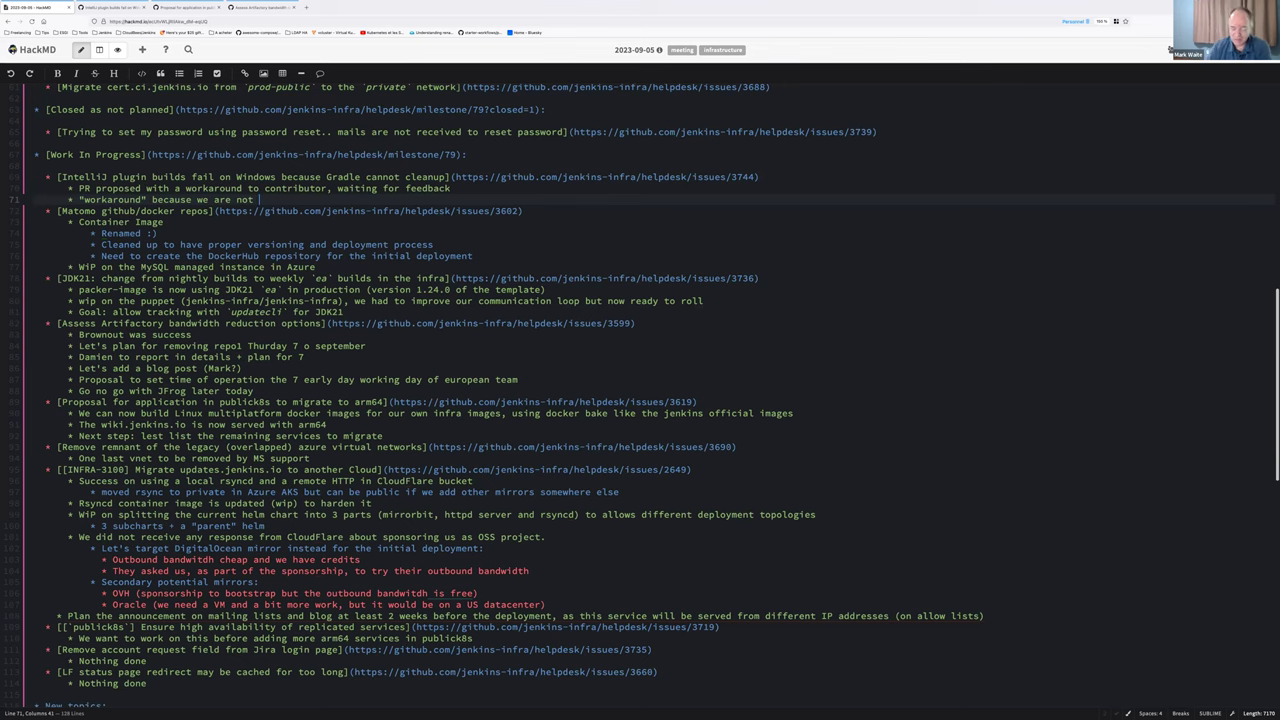
type("heavy Gradle")
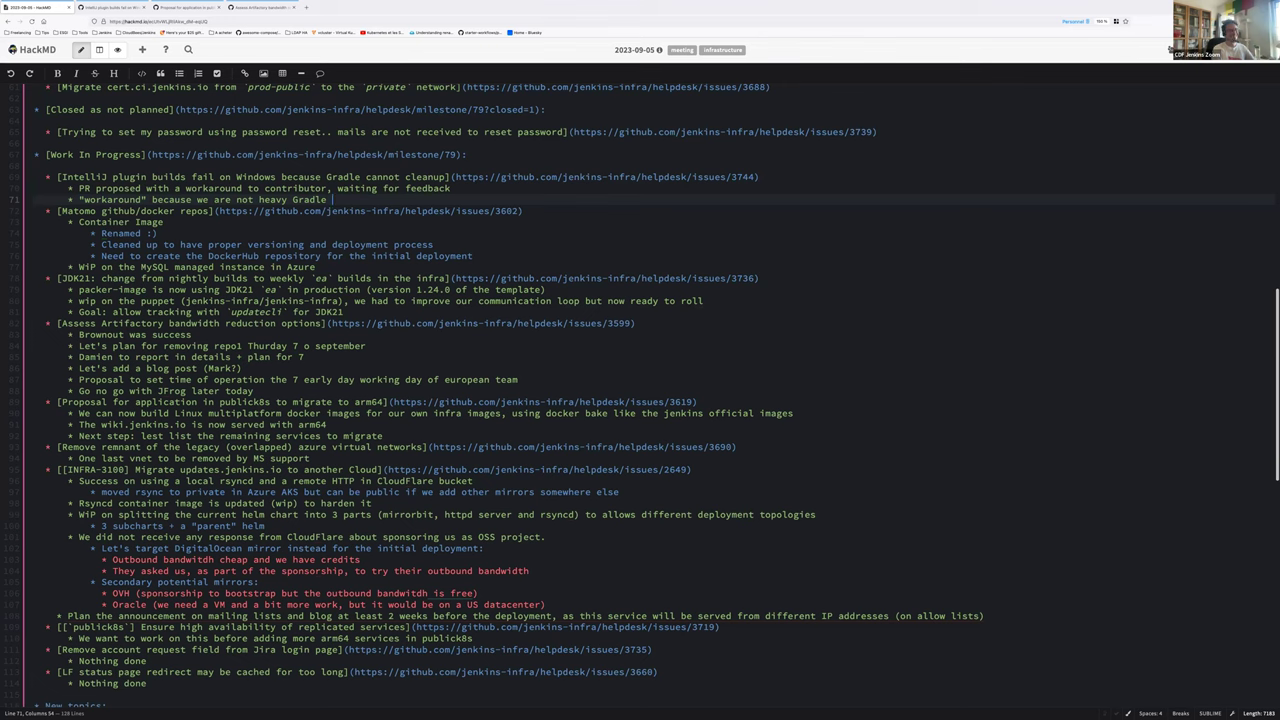
type("users though")
Look over the Work In Progress notes and bring the GitHub issue tab back to the infra-team-sync-2023-09-05 milestone
left_click(586, 385)
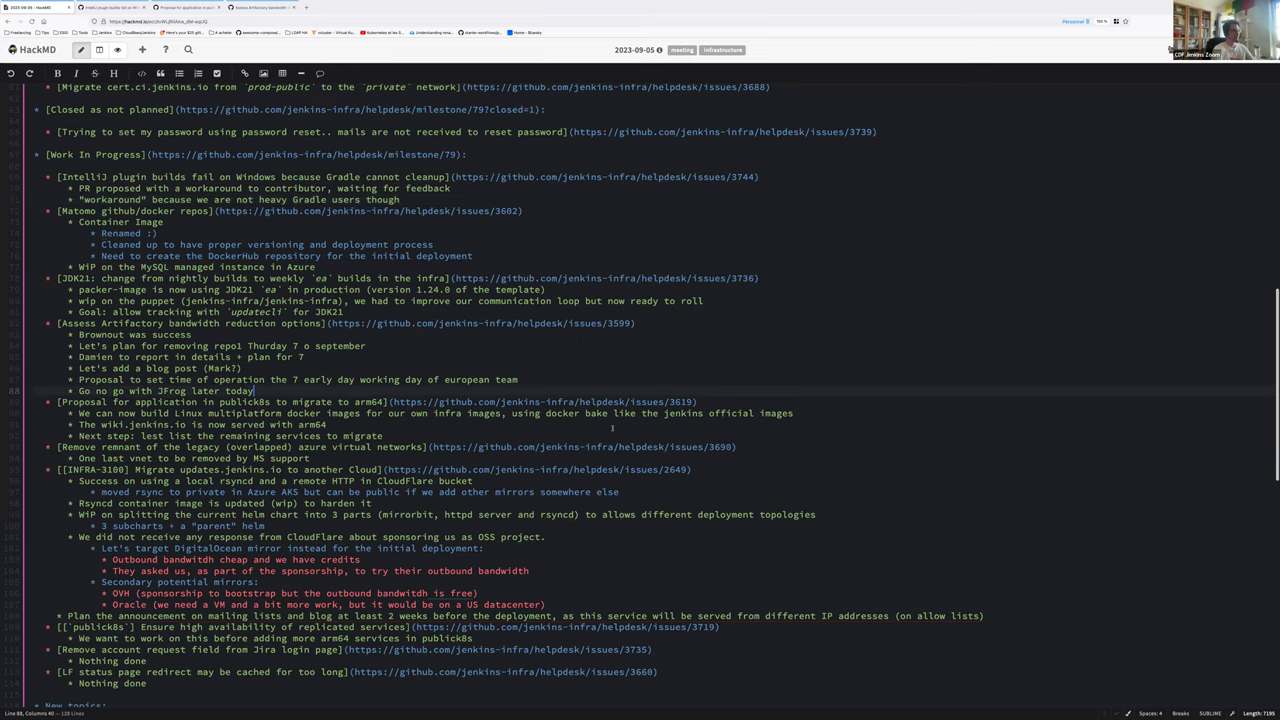
scroll(612, 428, "down", 5)
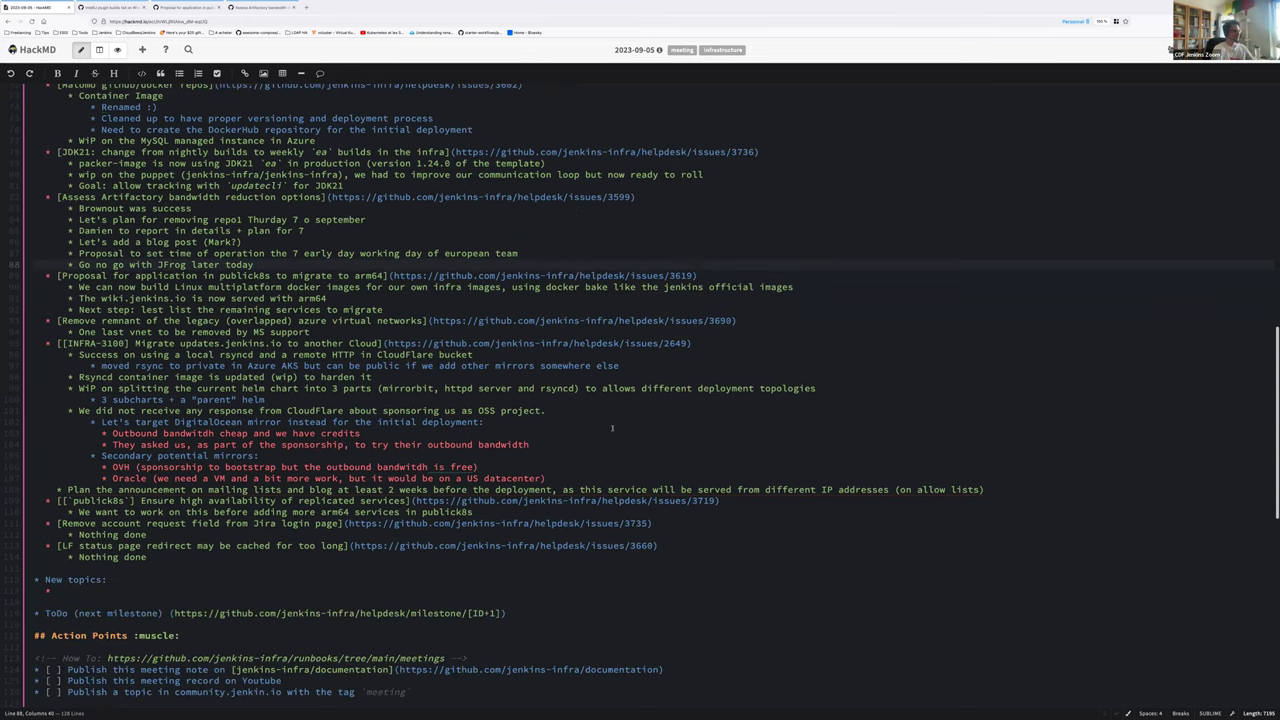
scroll(612, 428, "up", 3)
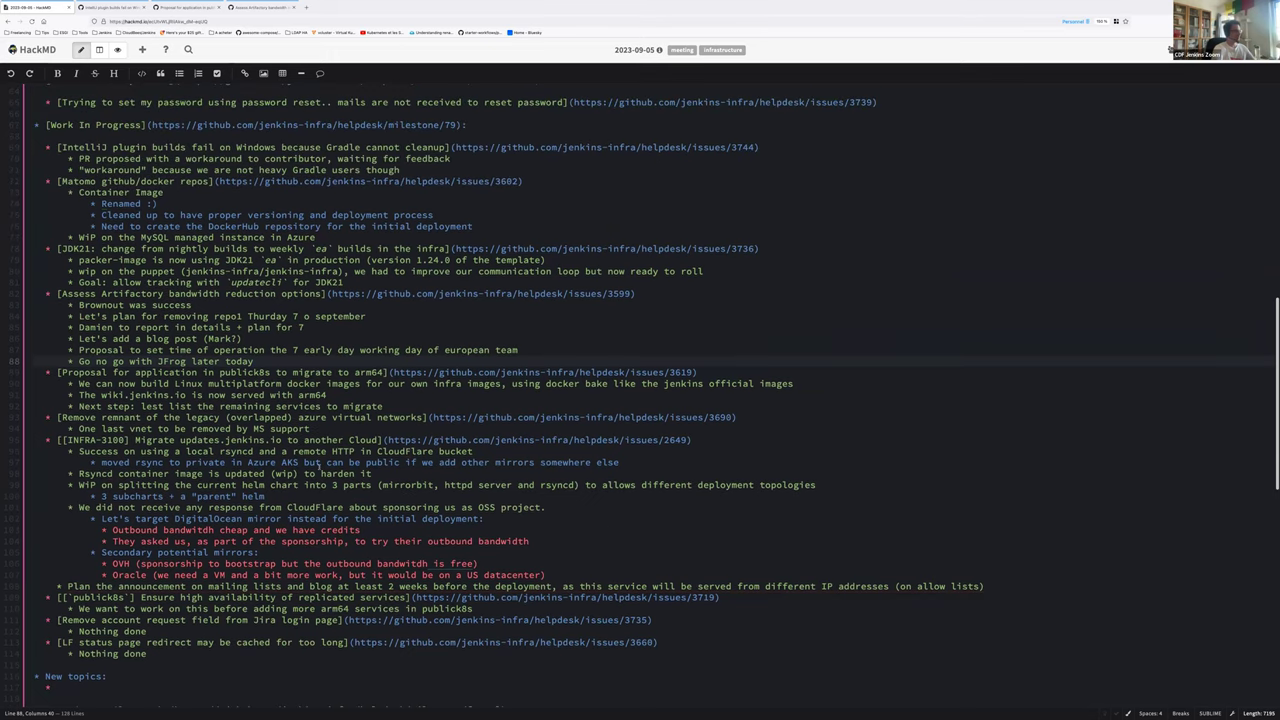
scroll(265, 406, "down", 1)
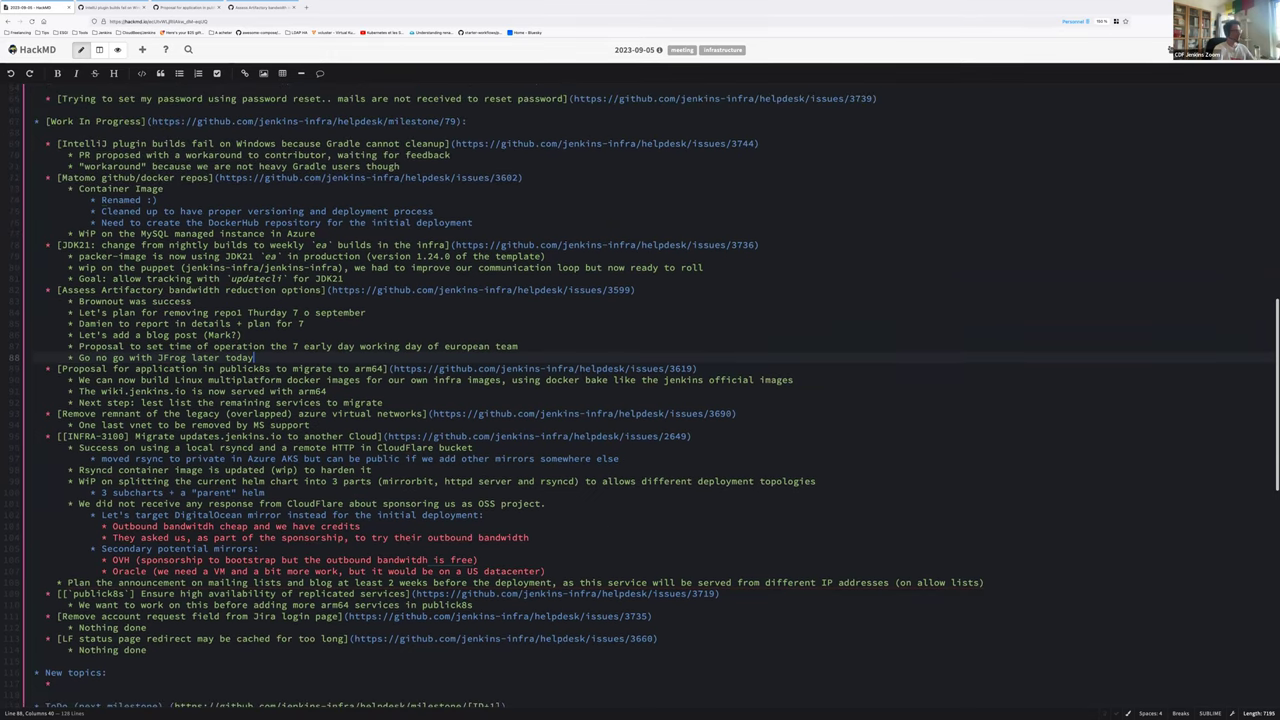
key("ctrl+Tab")
left_click(8, 21)
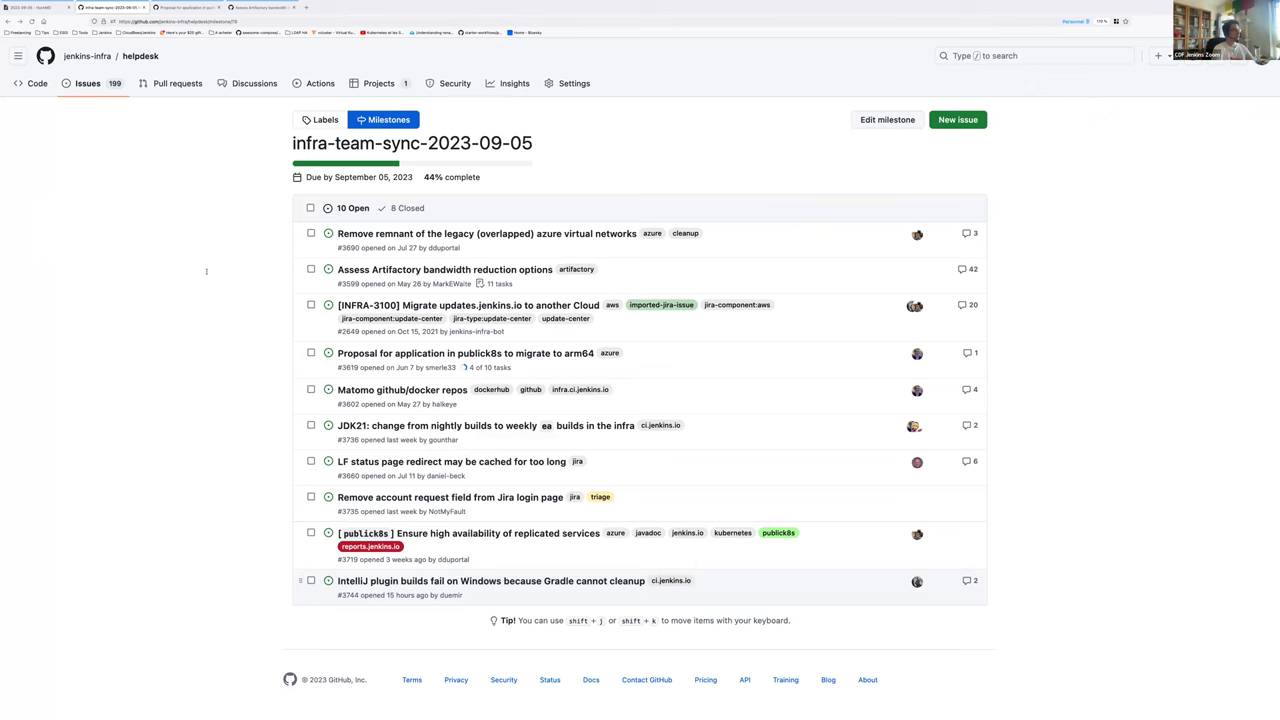
Return to the HackMD notes and enter "VPN CRL to renew before 20 September" under New topics
key("ctrl+shift+Tab")
left_click(87, 584)
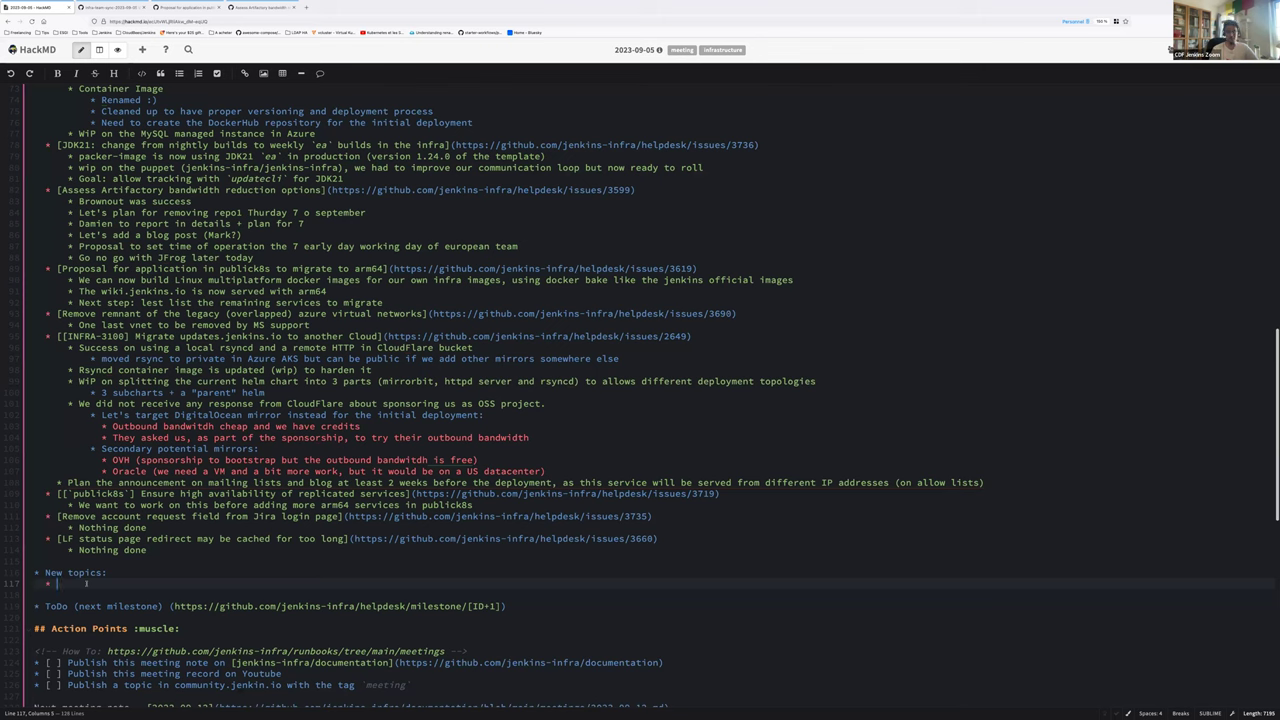
type("VPN CRL to renew")
key("BackSpace")
key("BackSpace")
type("ew before 2")
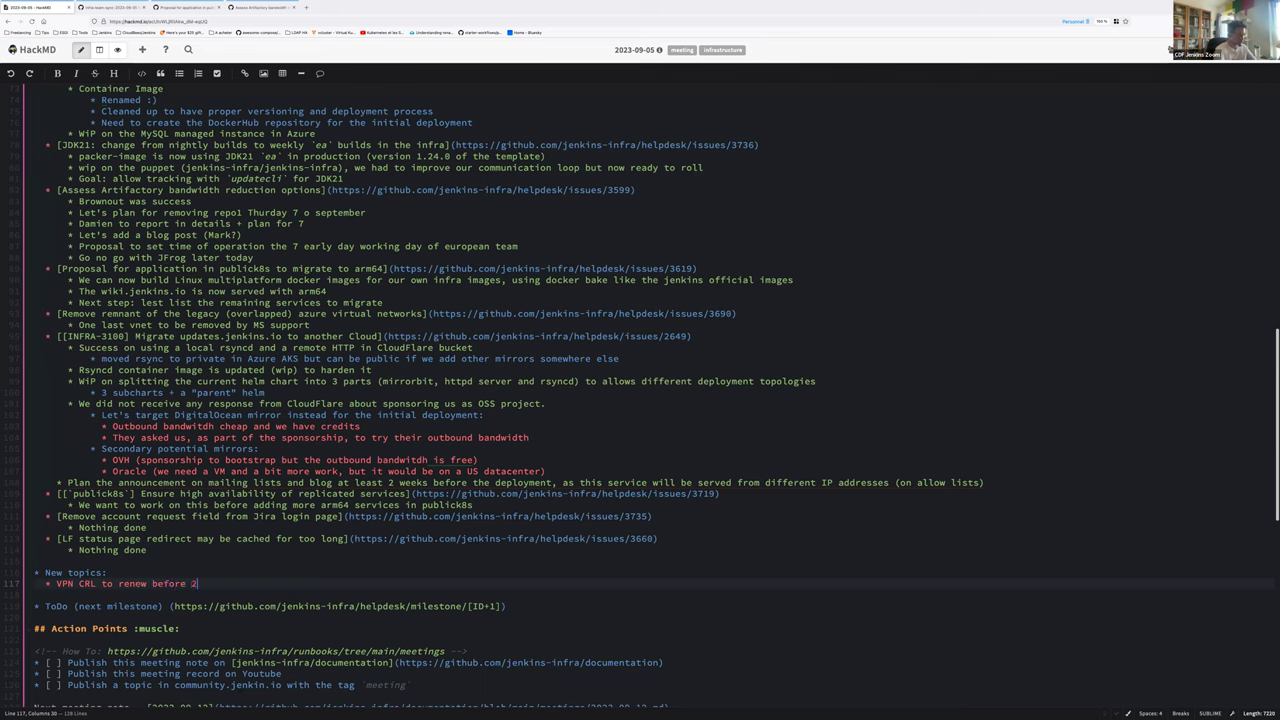
type("0 September")
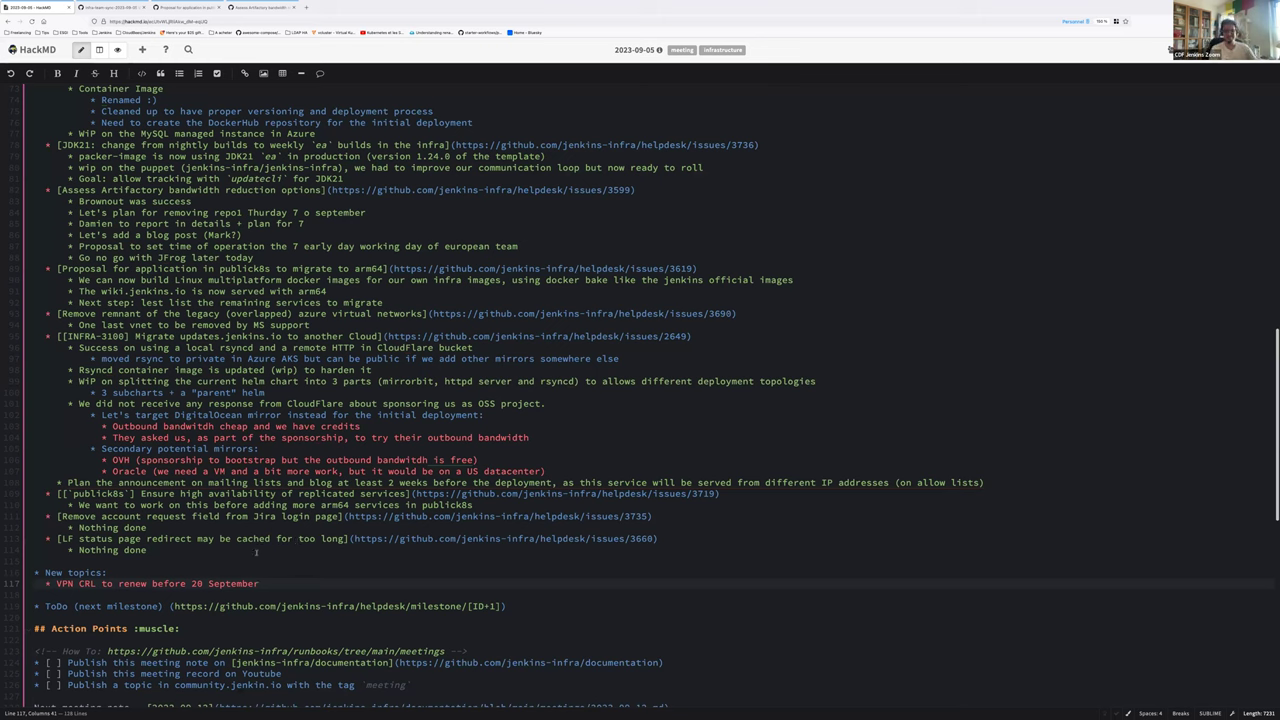
Start another New topics bullet, then open "[INFRA-3154] Certain emails from Jenkins mailing lists are failing SPF" from the GitHub notifications
key("Return")
key("super+4")
scroll(1052, 246, "up", 20)
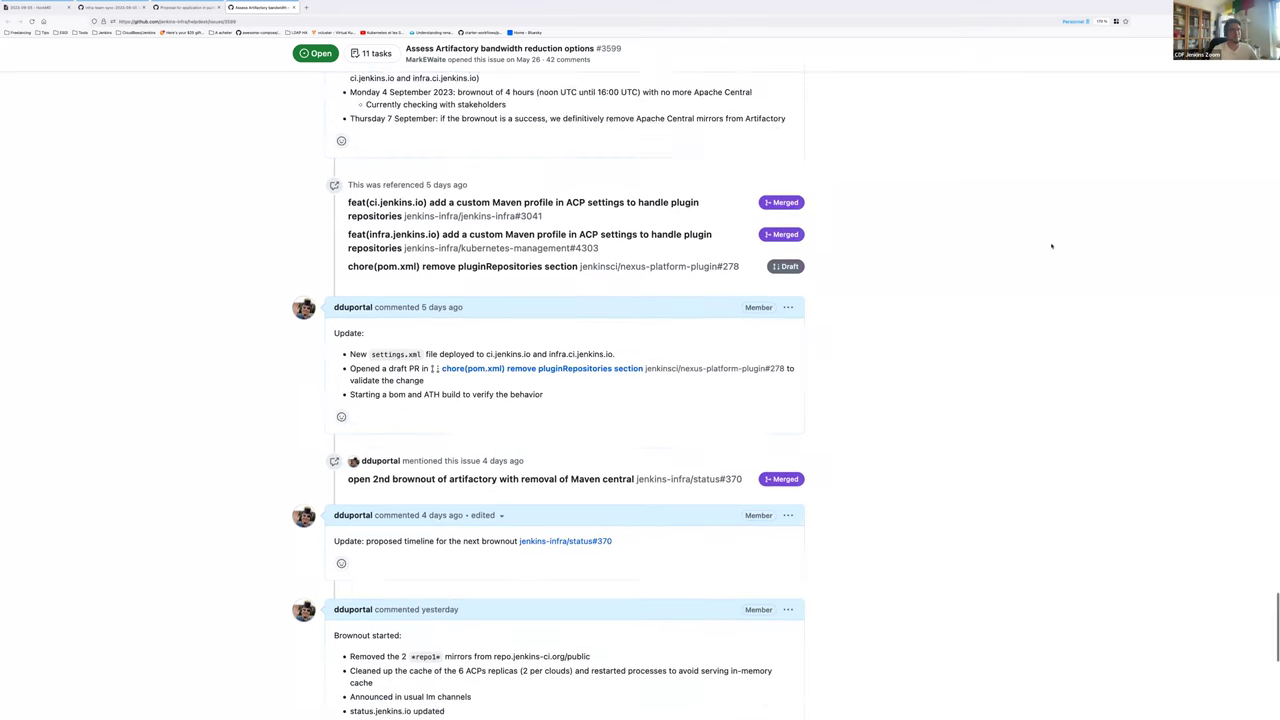
scroll(1052, 246, "up", 10)
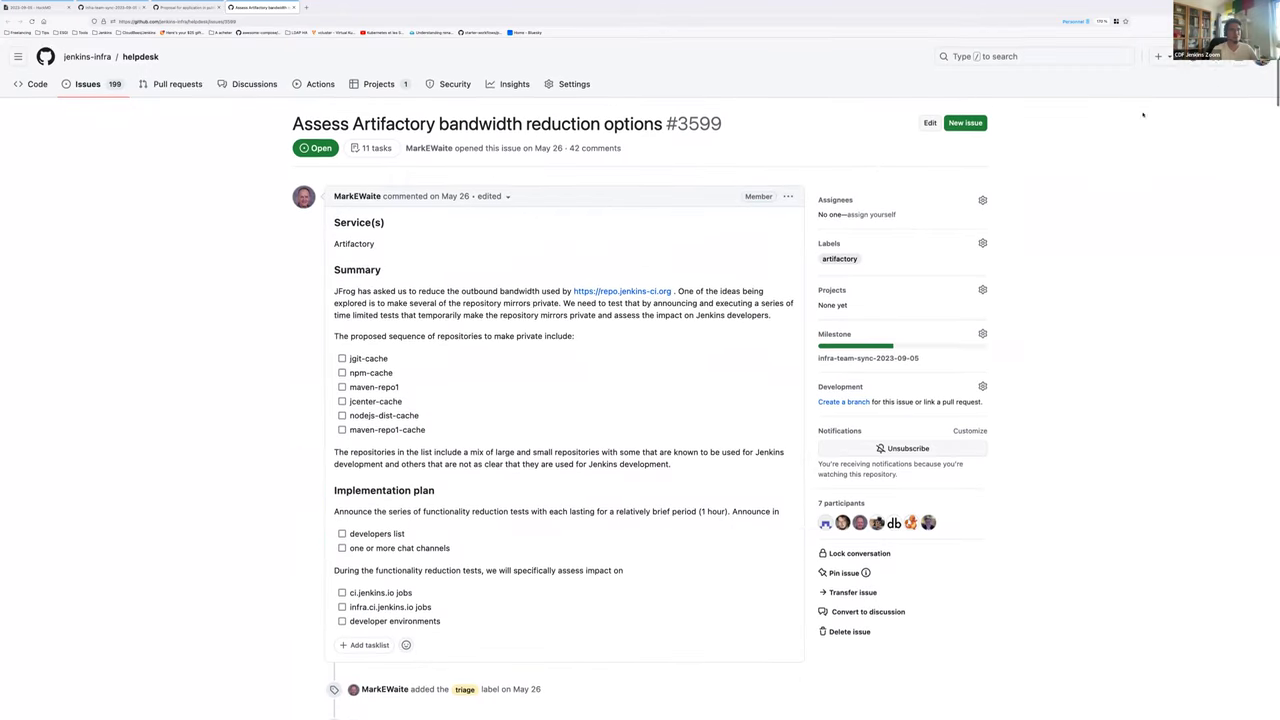
left_click(1240, 56)
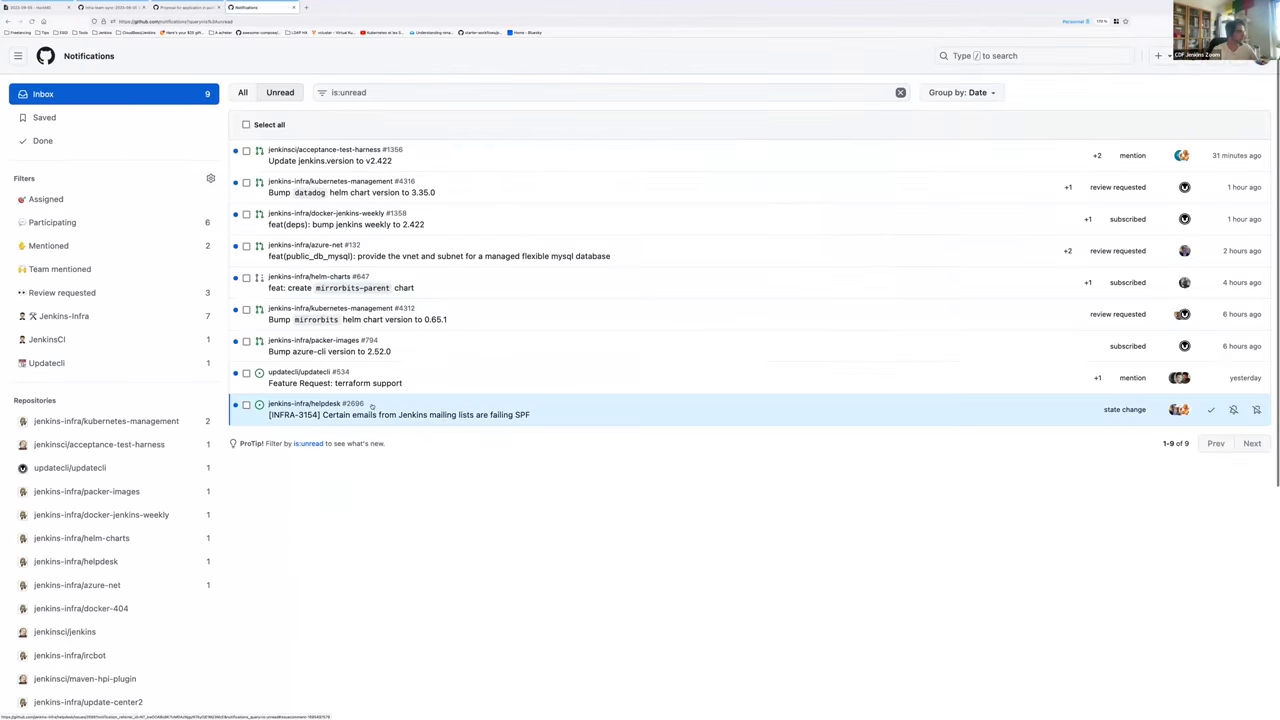
left_click(397, 410)
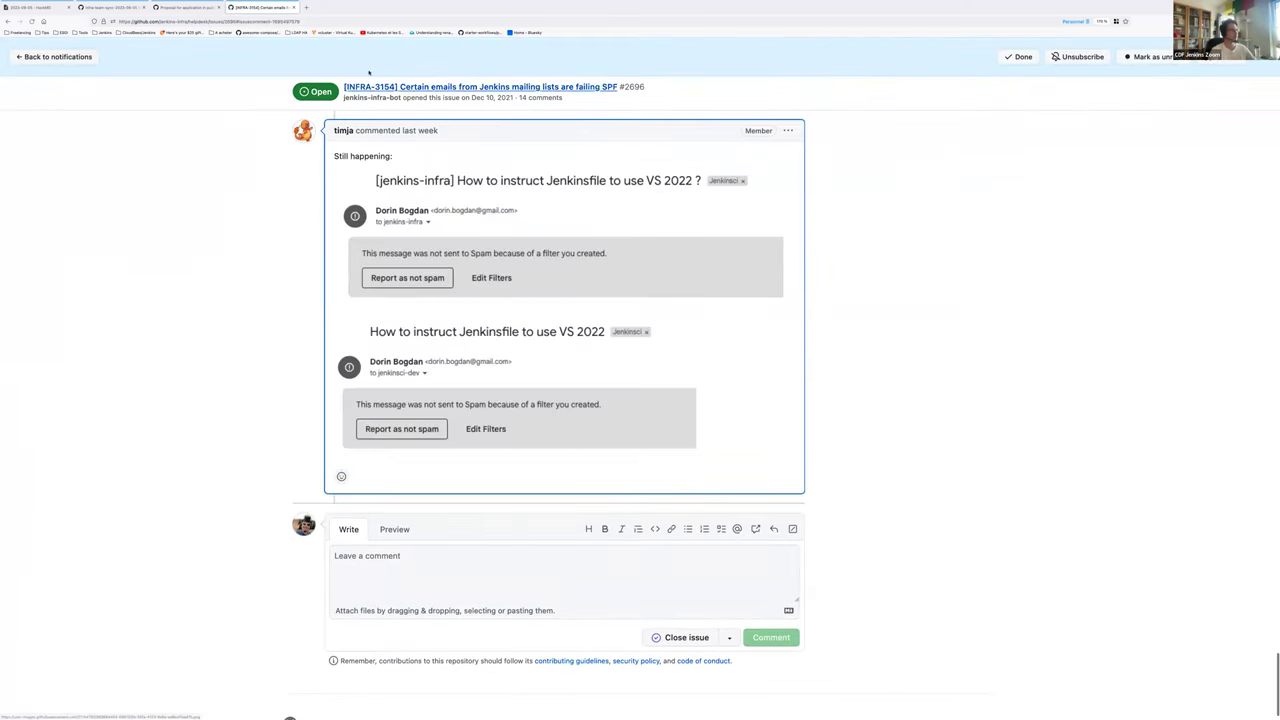
Copy the link to the latest INFRA-3154 issue comment into the empty New topics bullet, and recheck the comment on GitHub
left_click(300, 21)
left_click(190, 241)
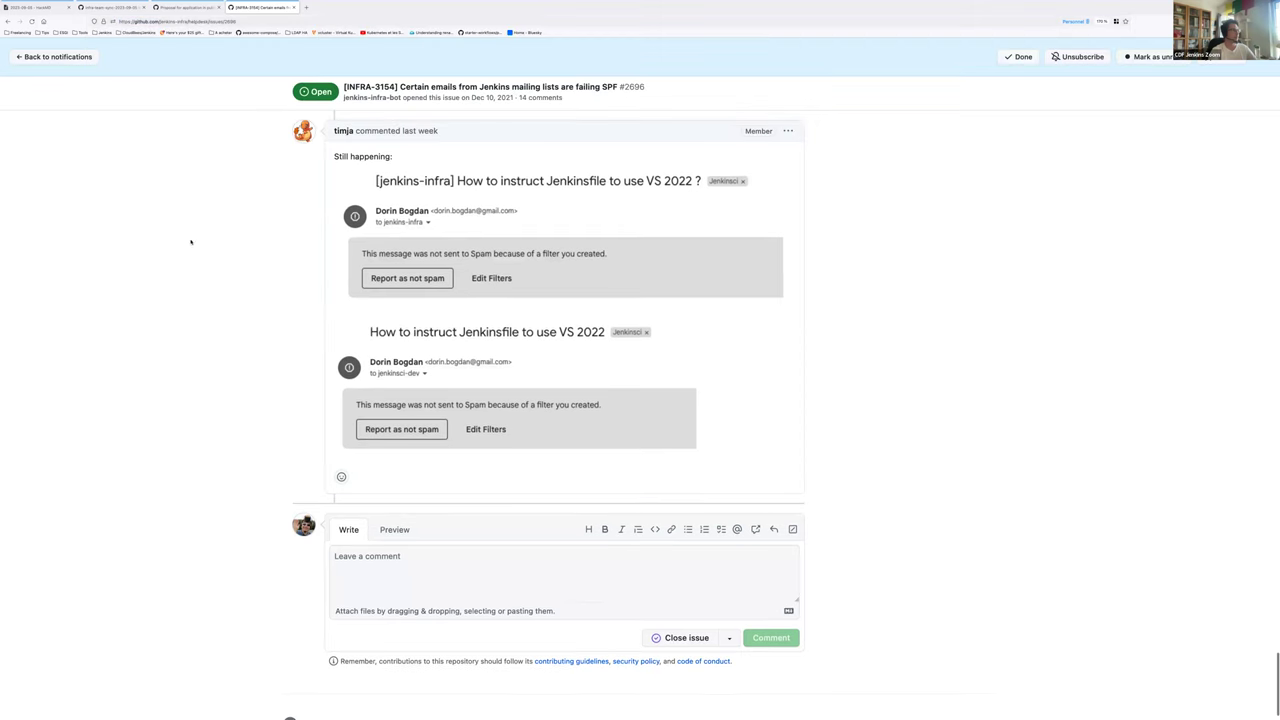
left_click(37, 8)
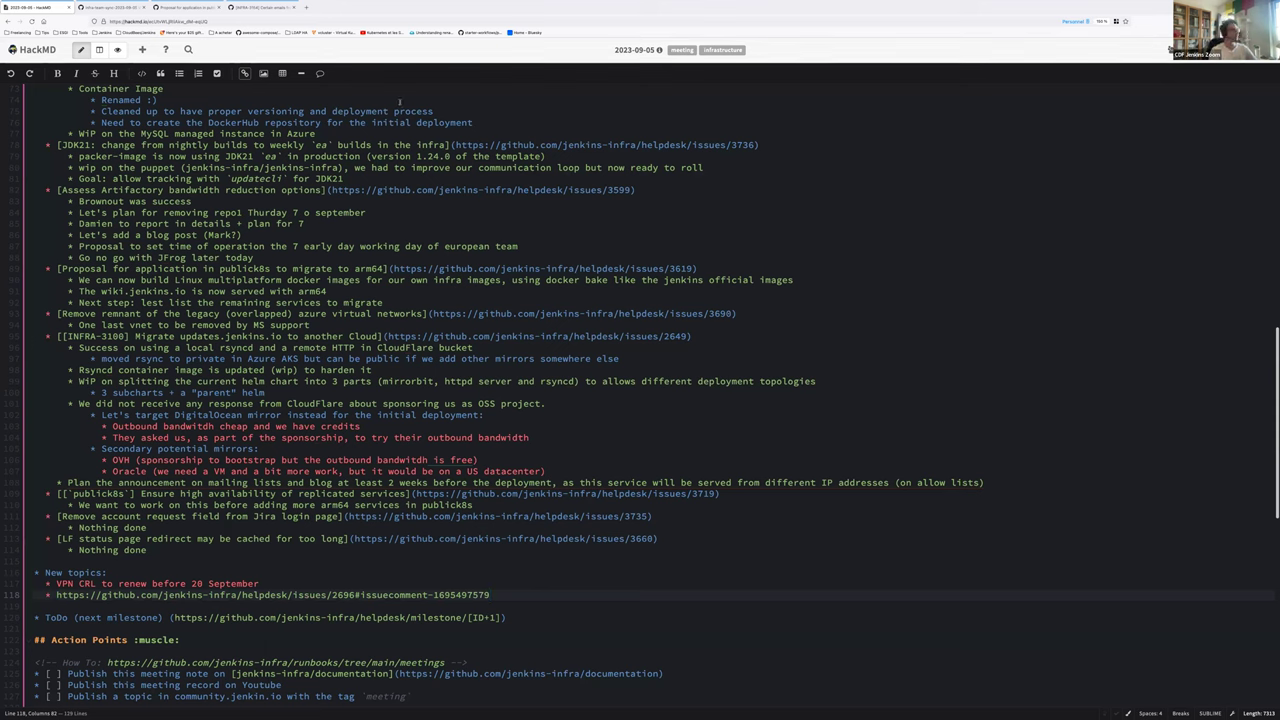
left_click(262, 7)
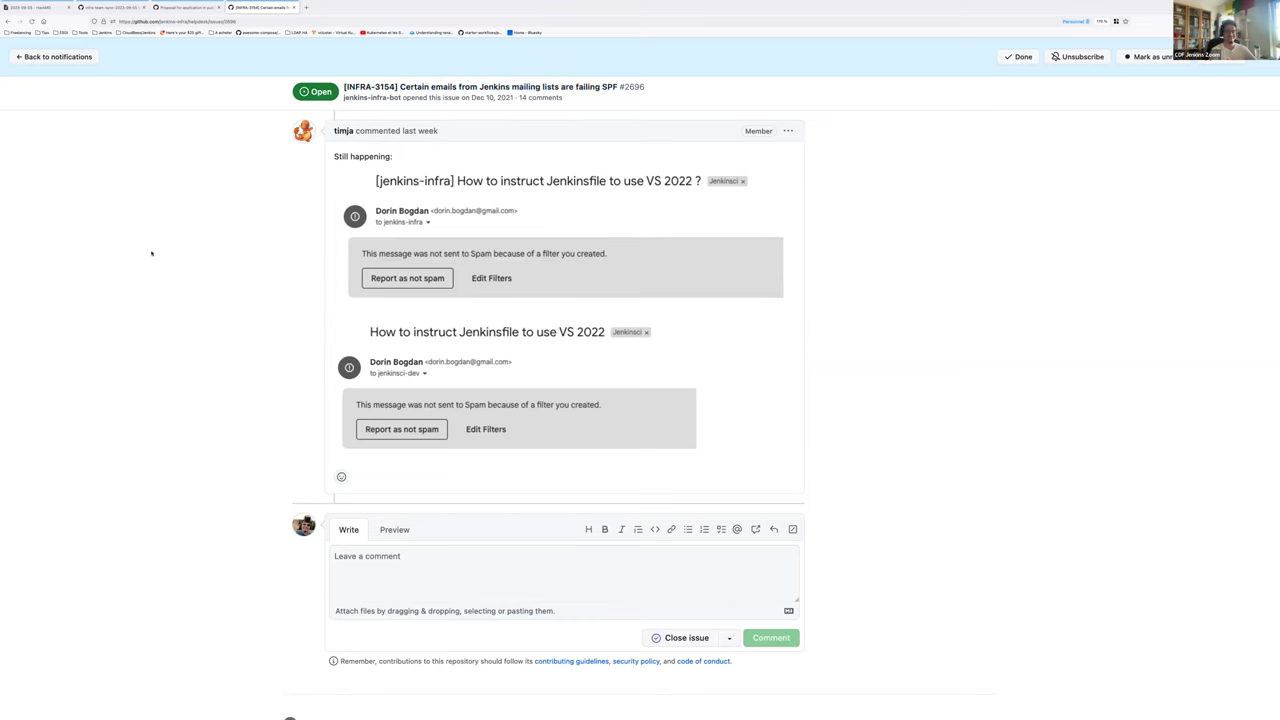
left_click(36, 8)
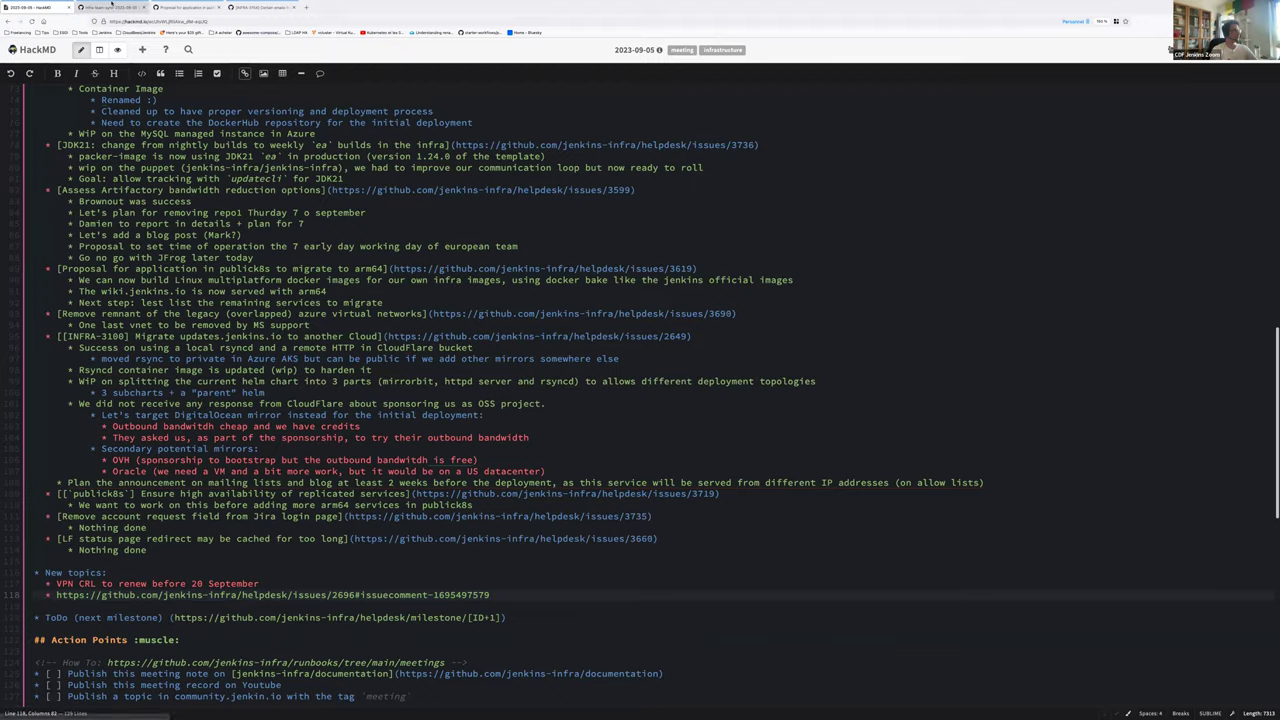
List the helpdesk repository's open issues and open "nexus-jenkins-plugin bundles proprietary dependency" in a separate tab
left_click(110, 7)
left_click(96, 88)
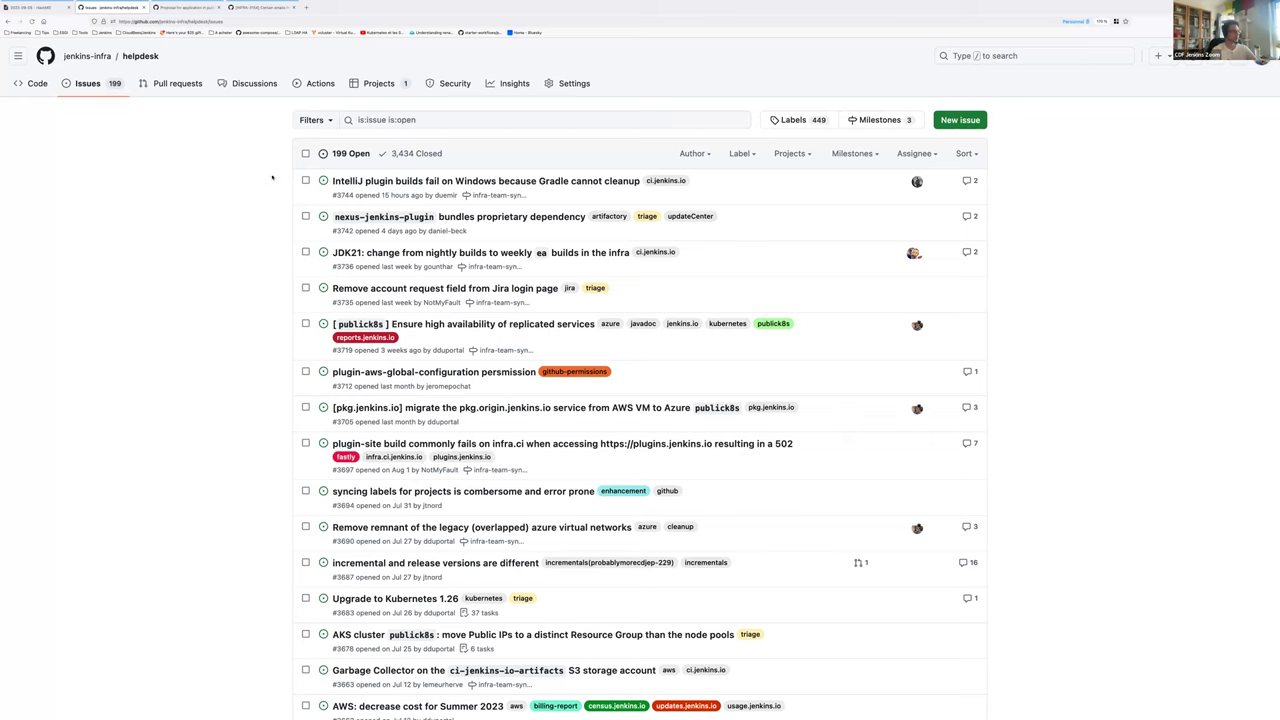
mouse_move(433, 217)
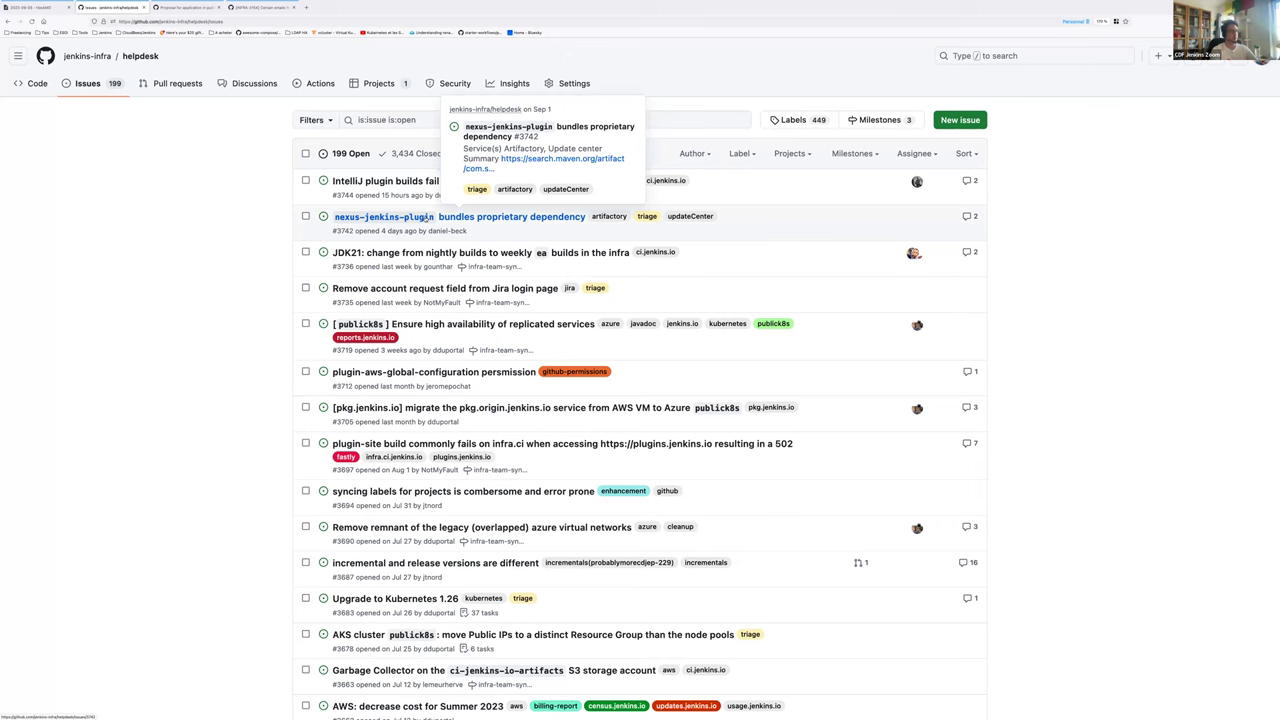
right_click(433, 217)
left_click(480, 220)
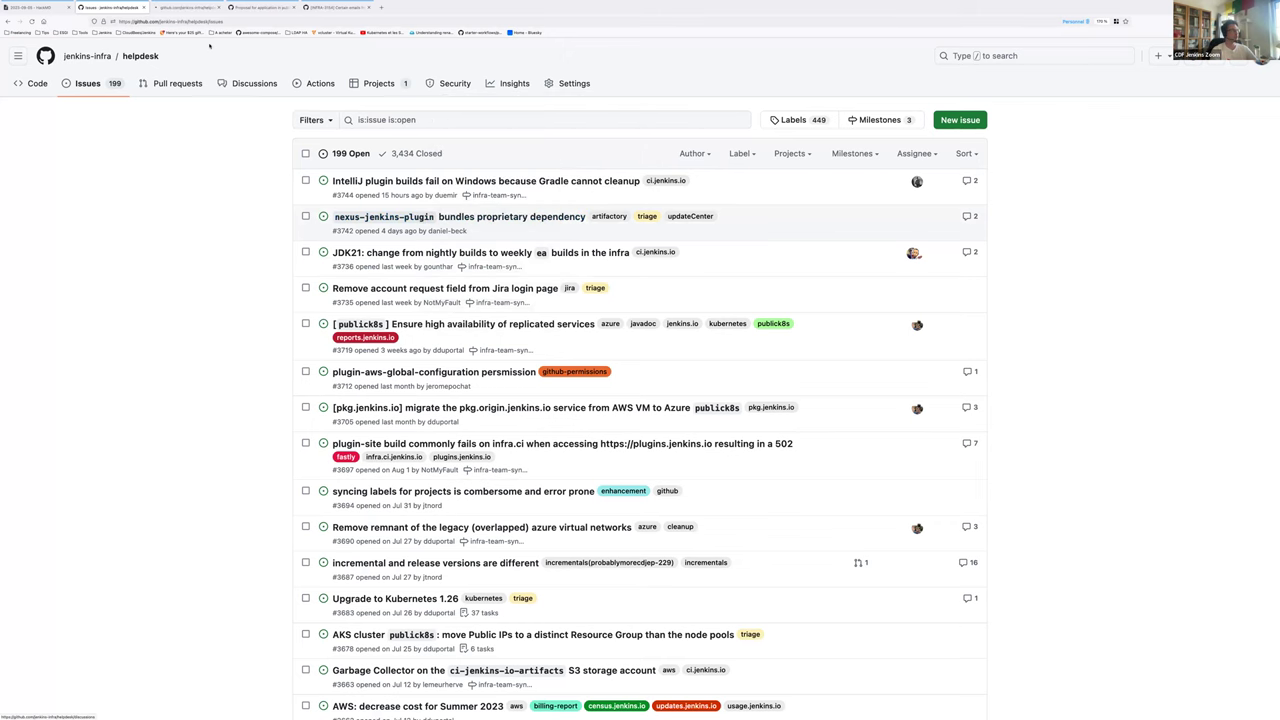
left_click(186, 8)
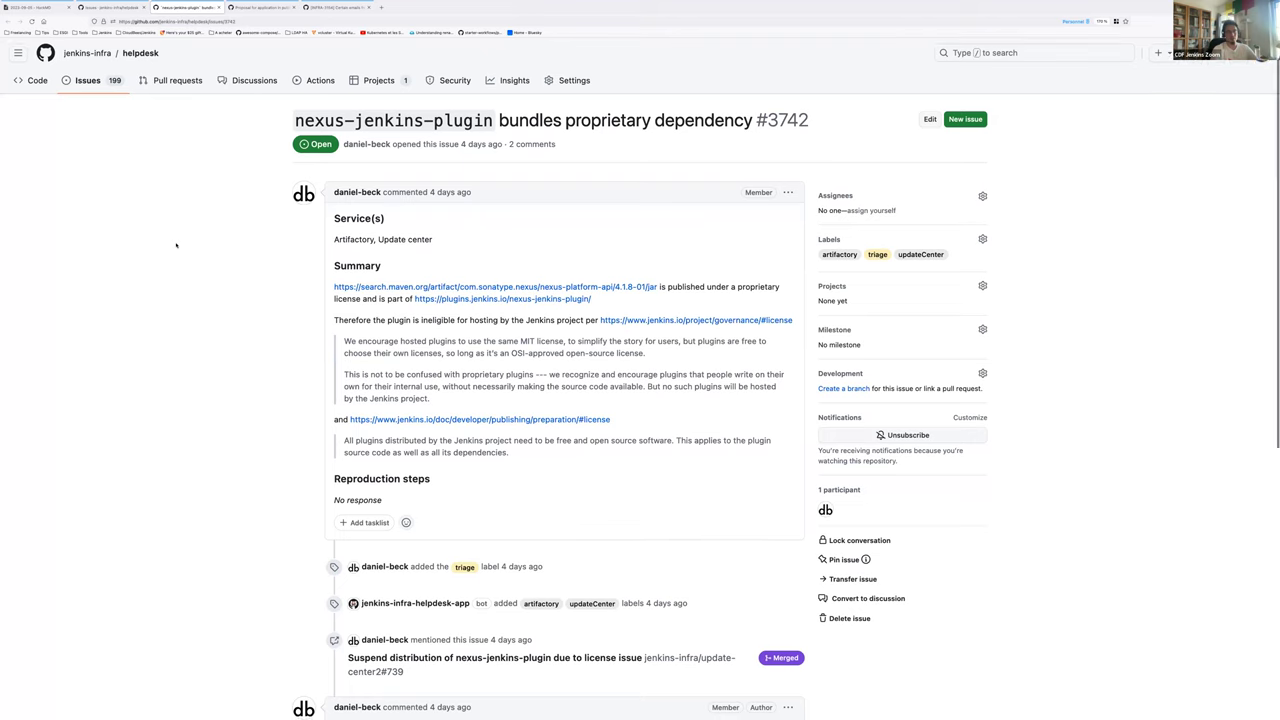
Review the nexus-jenkins-plugin issue, assign it to the infra-team-sync-2023-09-12 milestone and remove its triage label
scroll(177, 244, "down", 1)
scroll(195, 300, "down", 4)
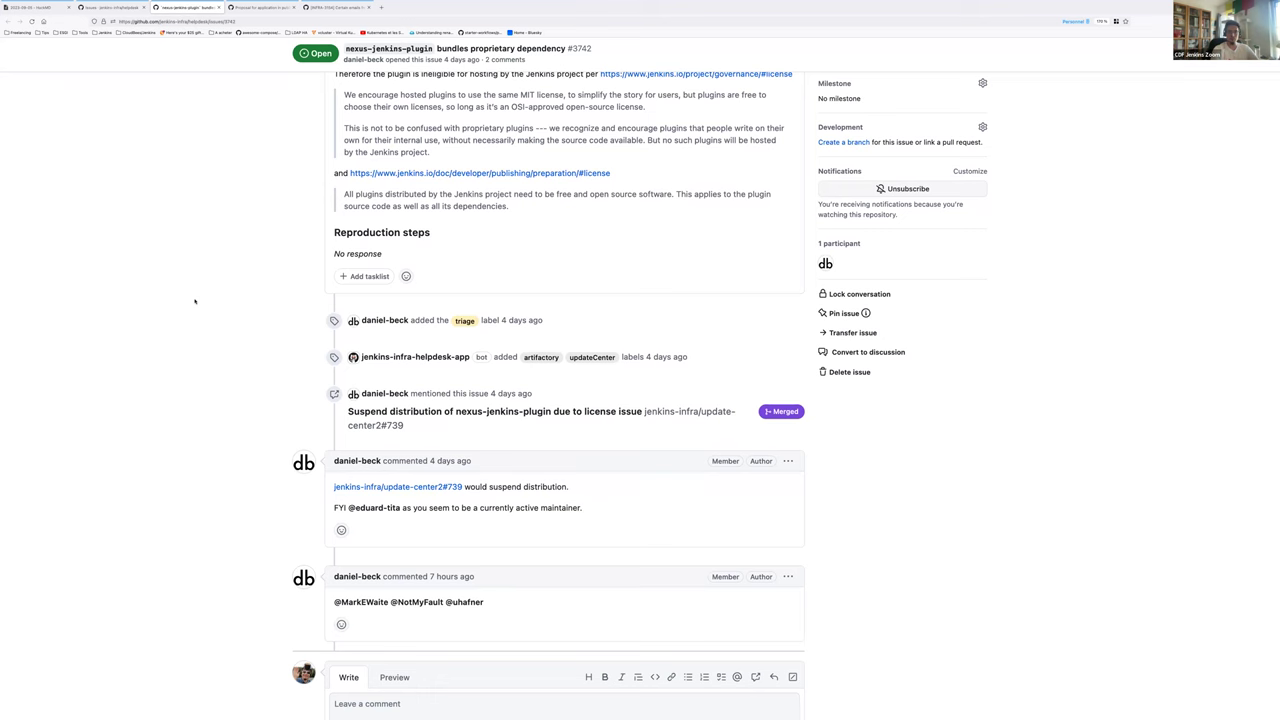
scroll(195, 300, "up", 5)
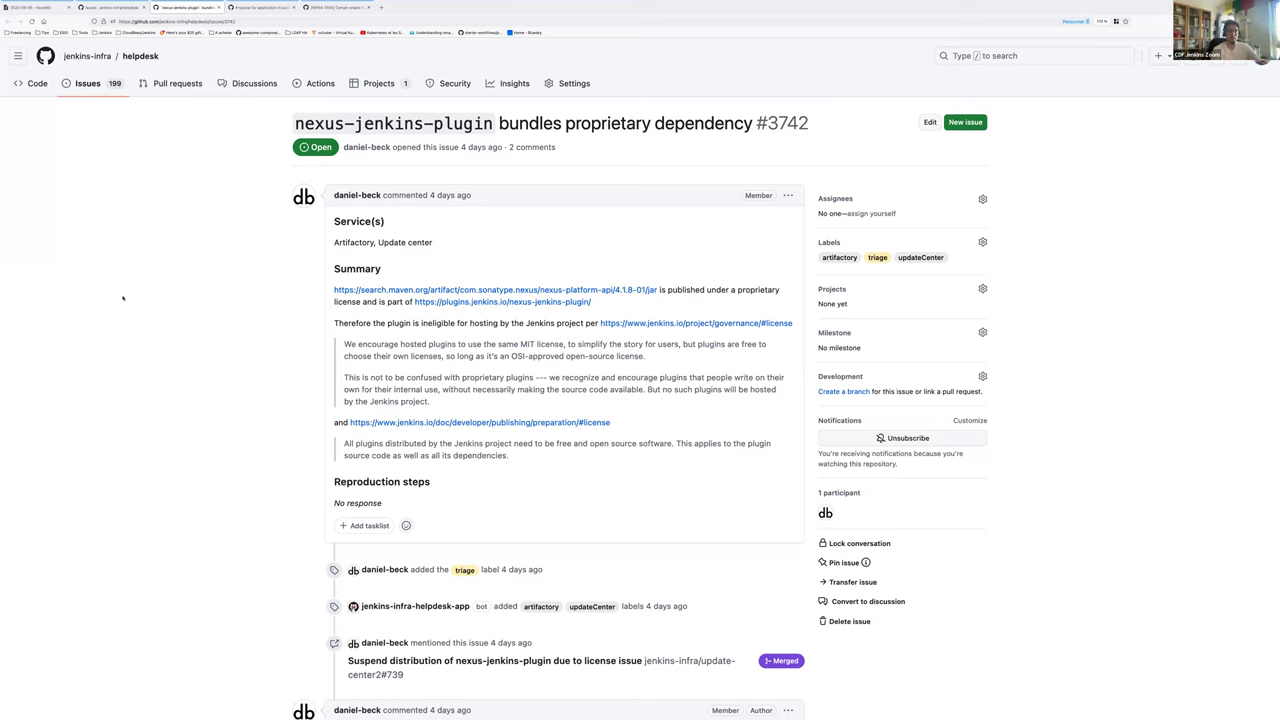
scroll(123, 297, "down", 3)
scroll(123, 297, "down", 1)
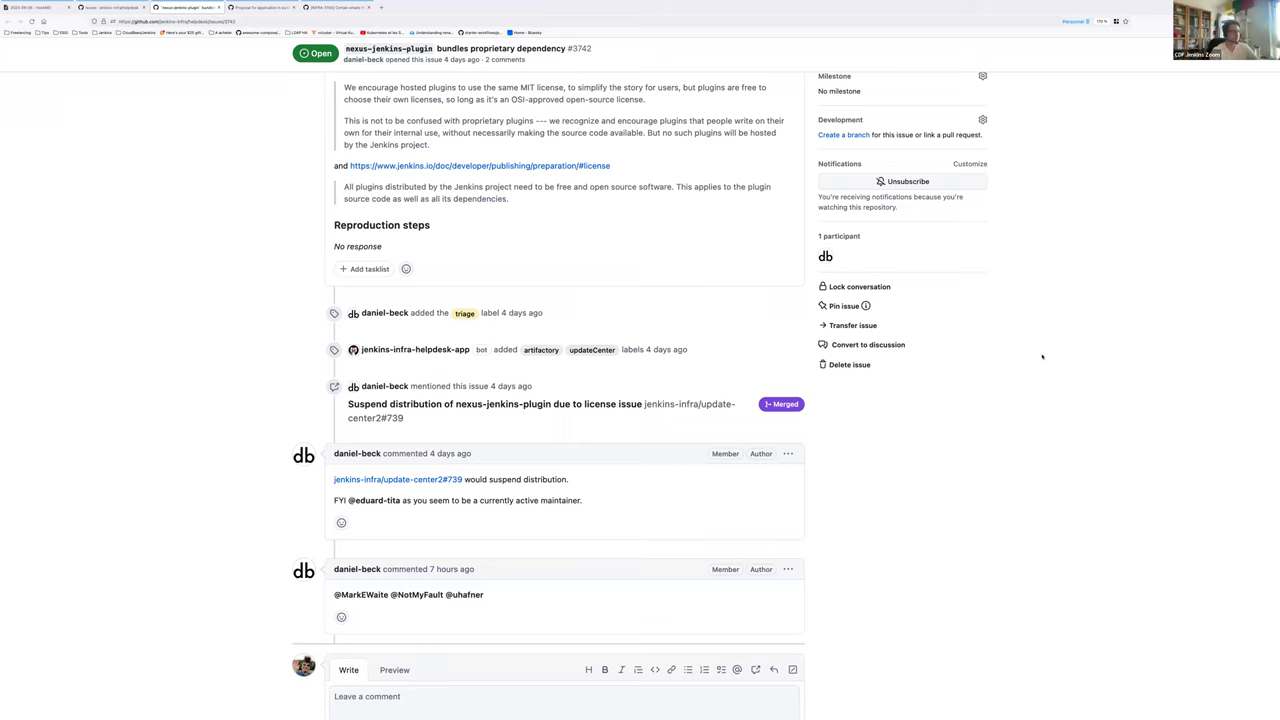
scroll(745, 456, "down", 1)
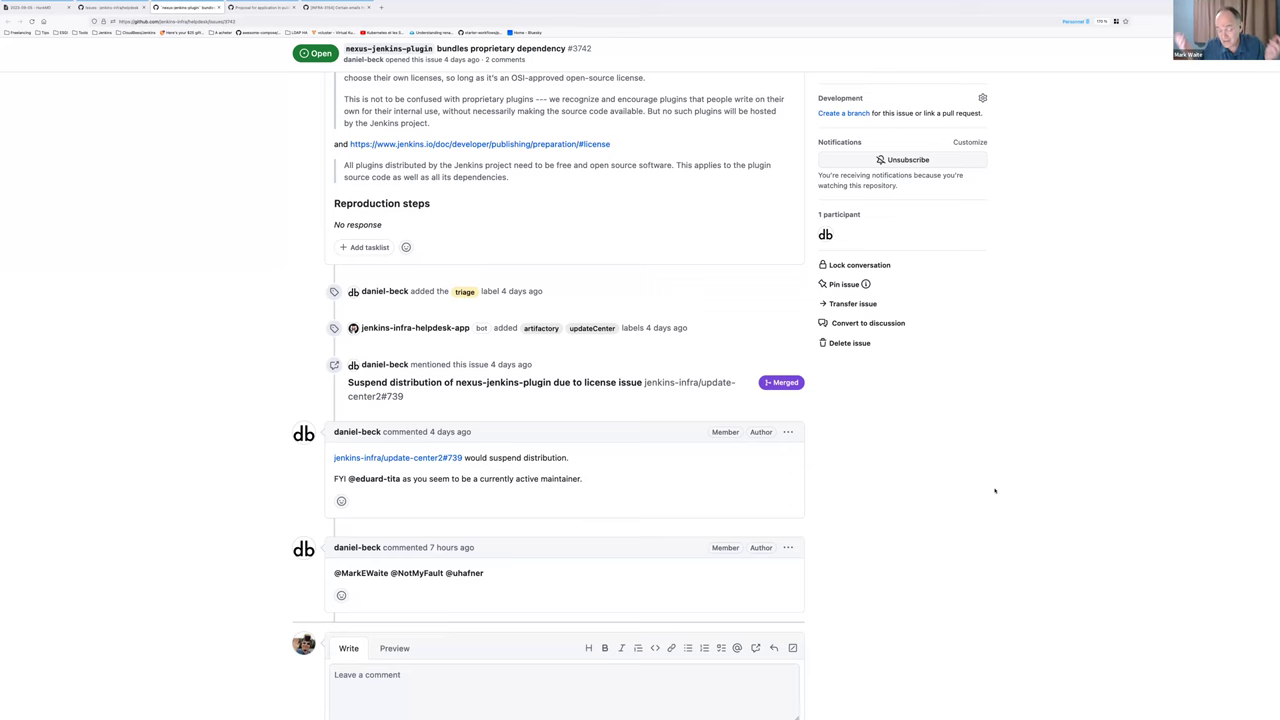
scroll(1016, 271, "up", 3)
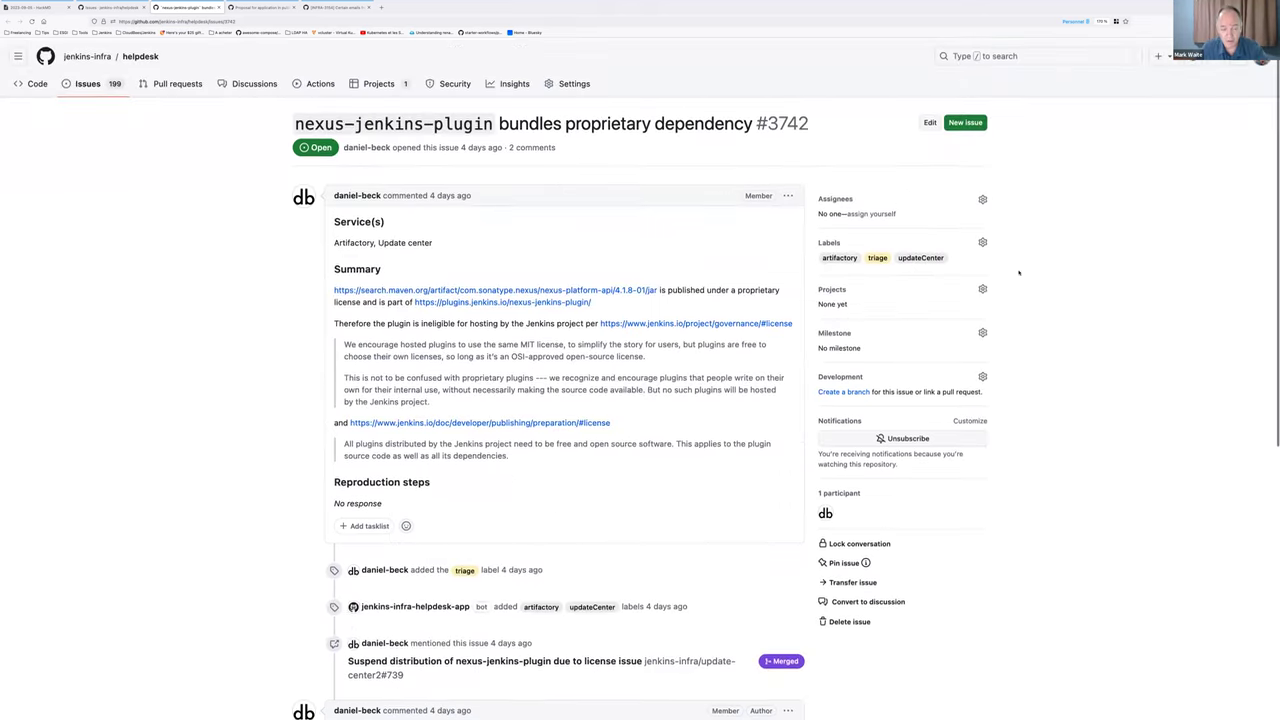
left_click(982, 332)
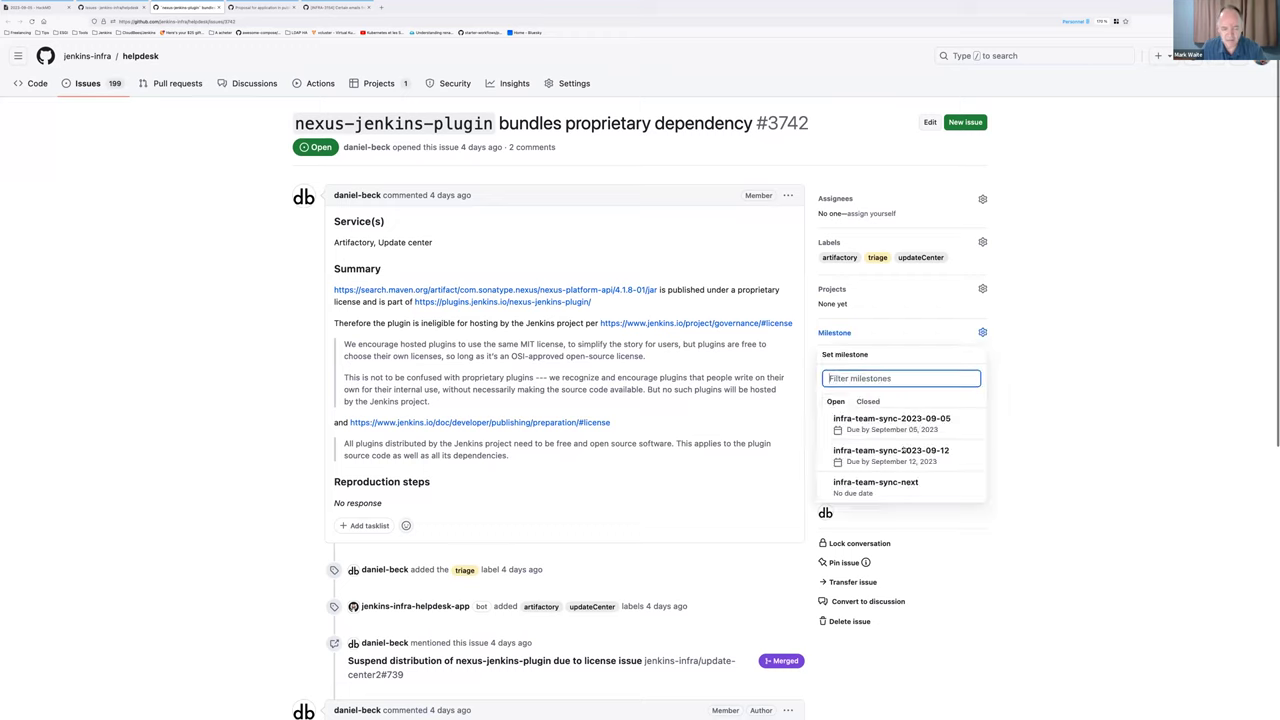
left_click(891, 450)
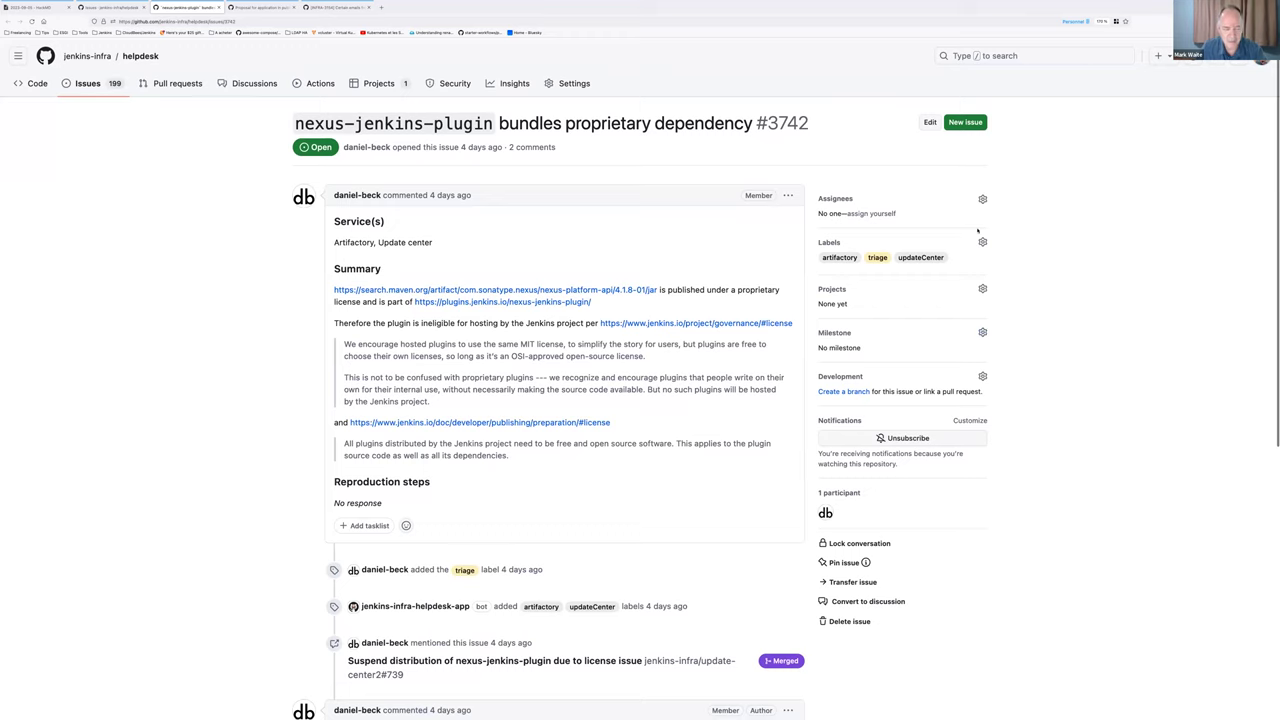
left_click(982, 242)
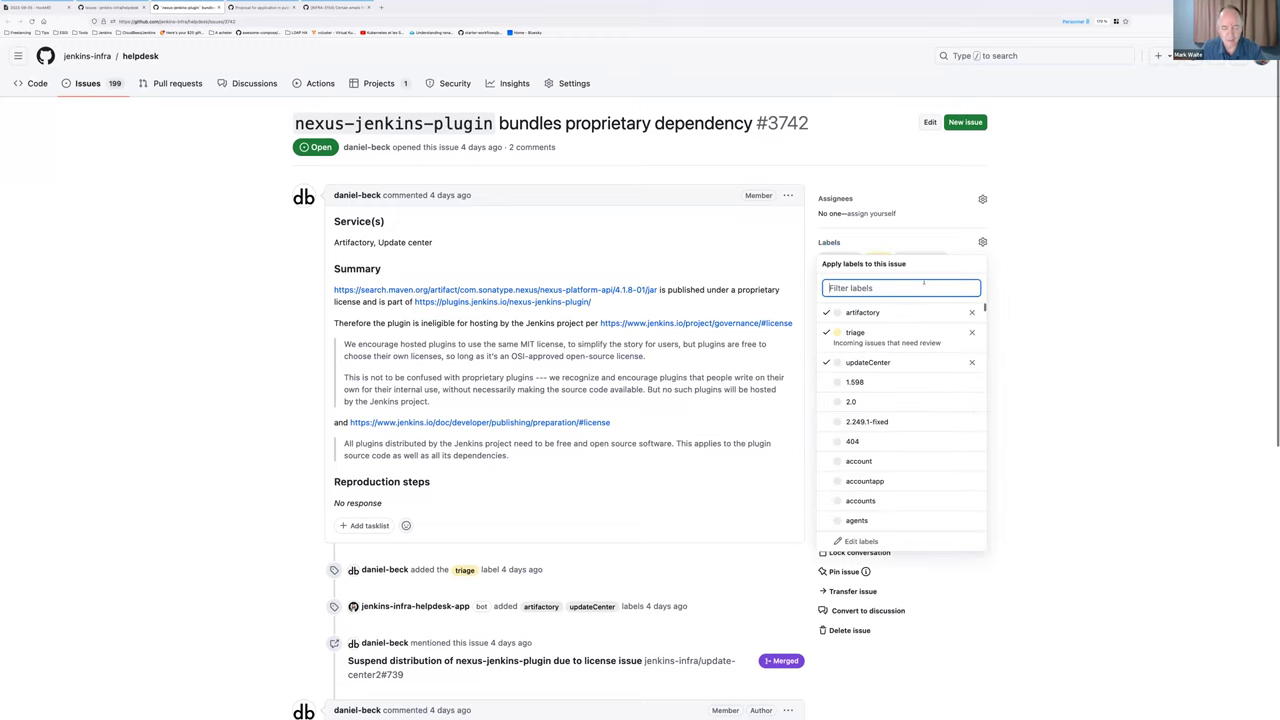
left_click(254, 343)
Assign the INFRA-3154 issue about mailing list emails failing SPF to the infra-team-sync-2023-09-12 milestone
left_click(355, 8)
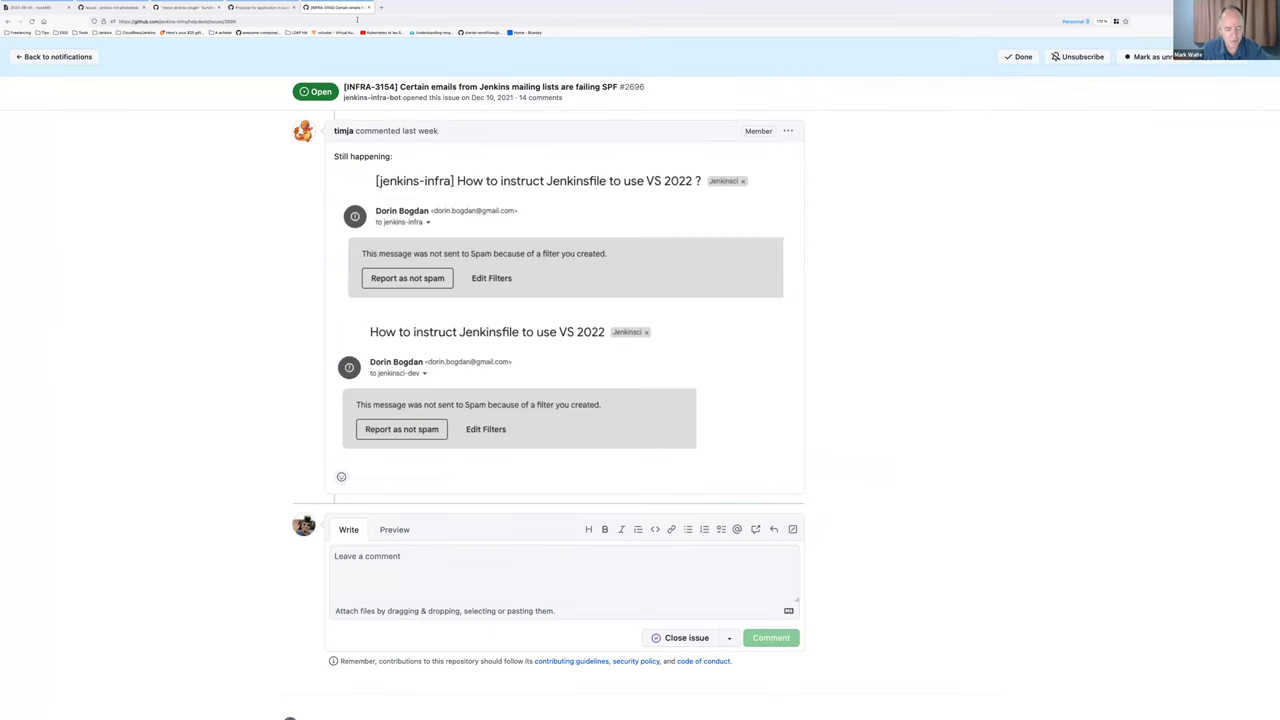
scroll(773, 236, "up", 20)
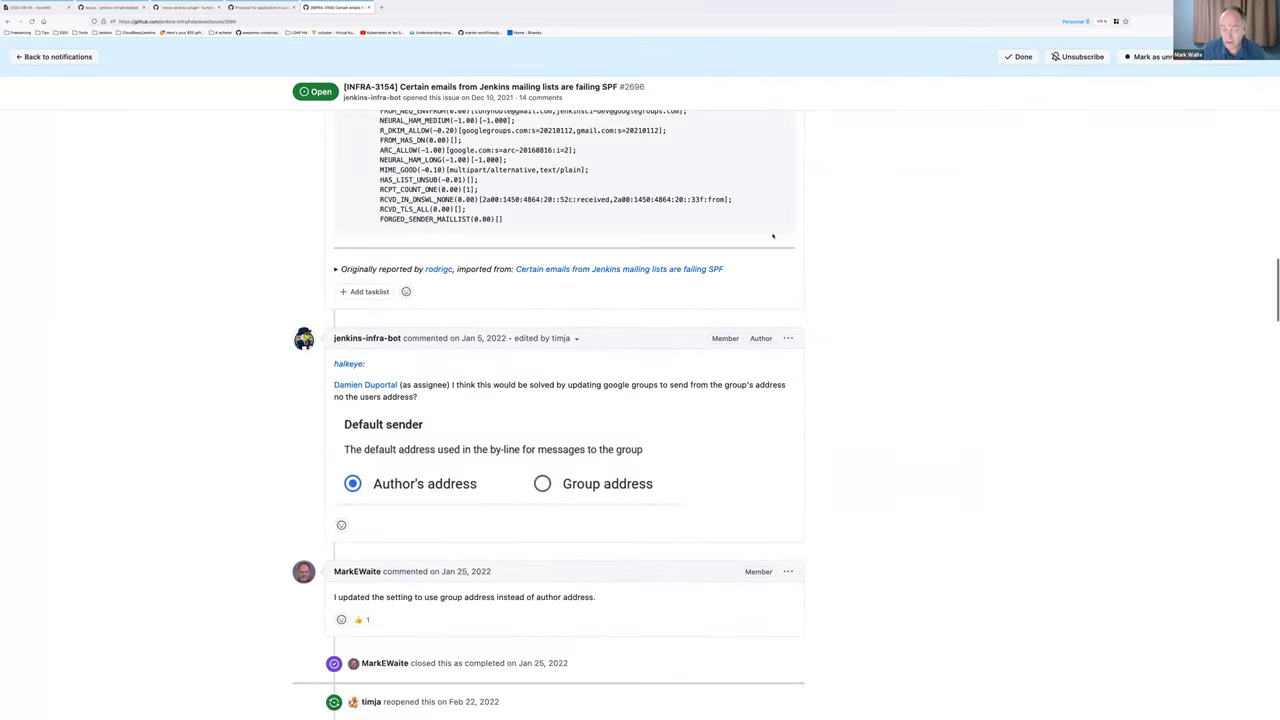
scroll(800, 250, "up", 15)
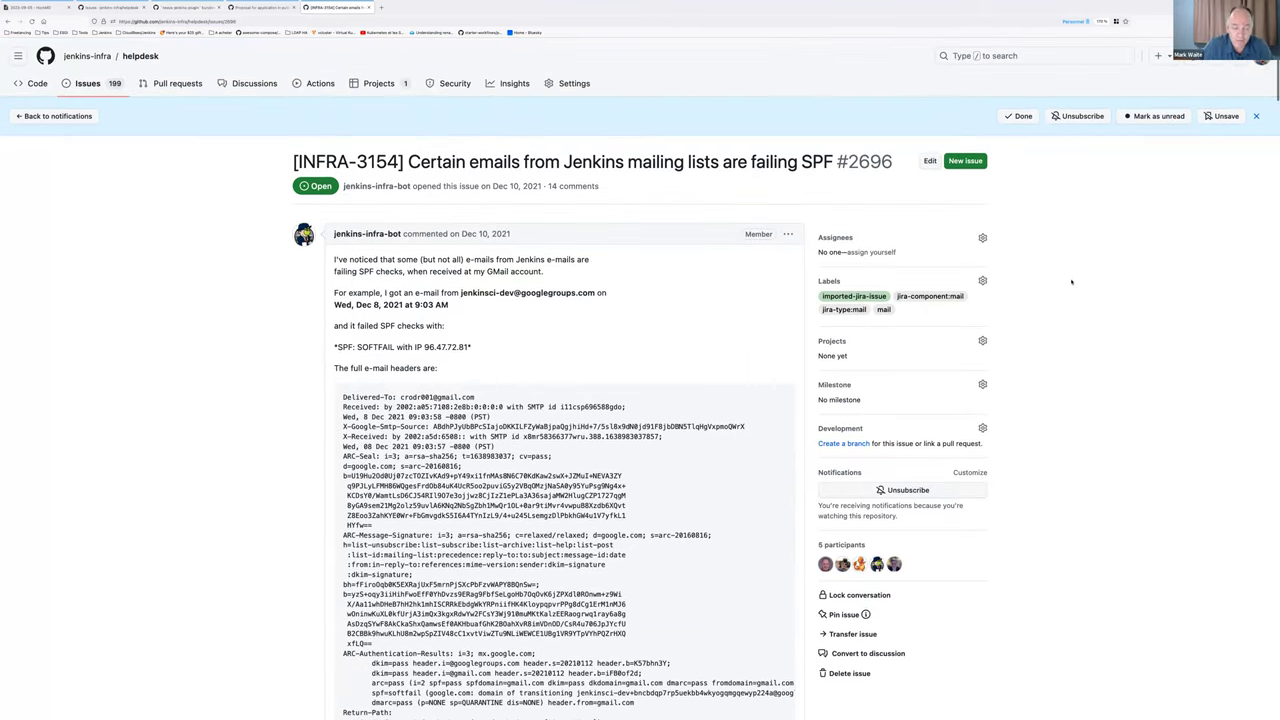
left_click(983, 384)
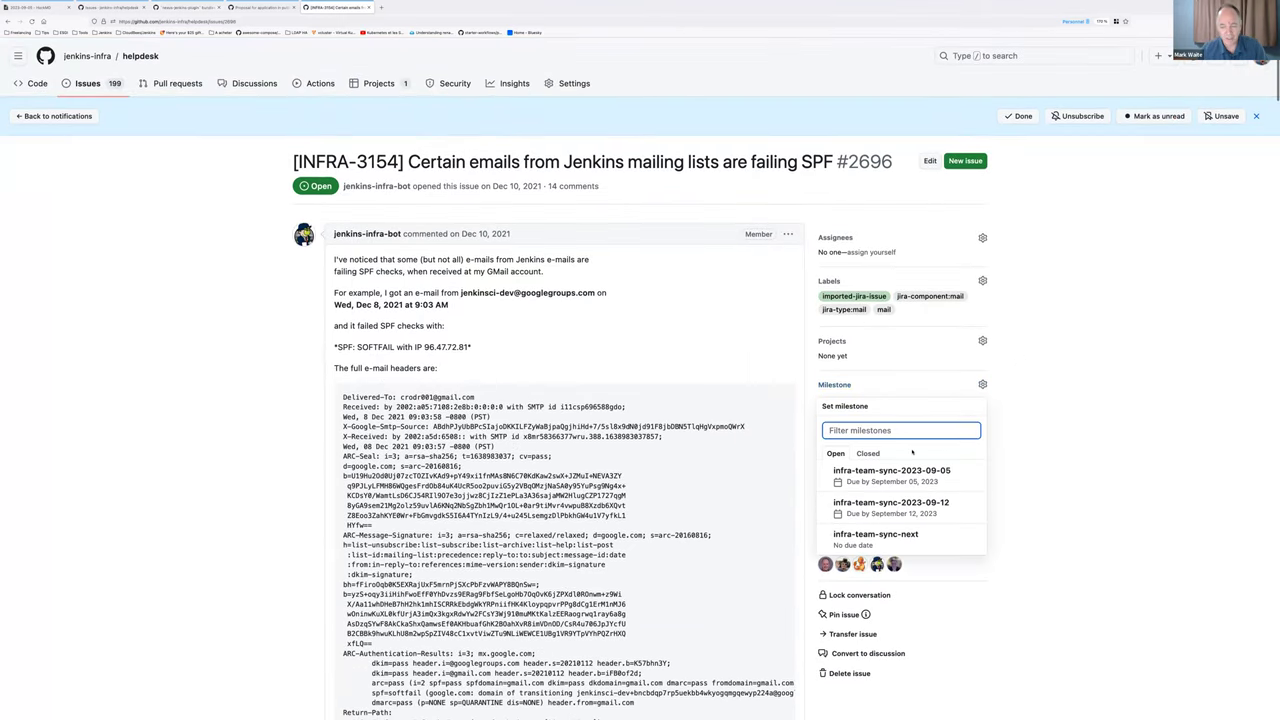
left_click(644, 337)
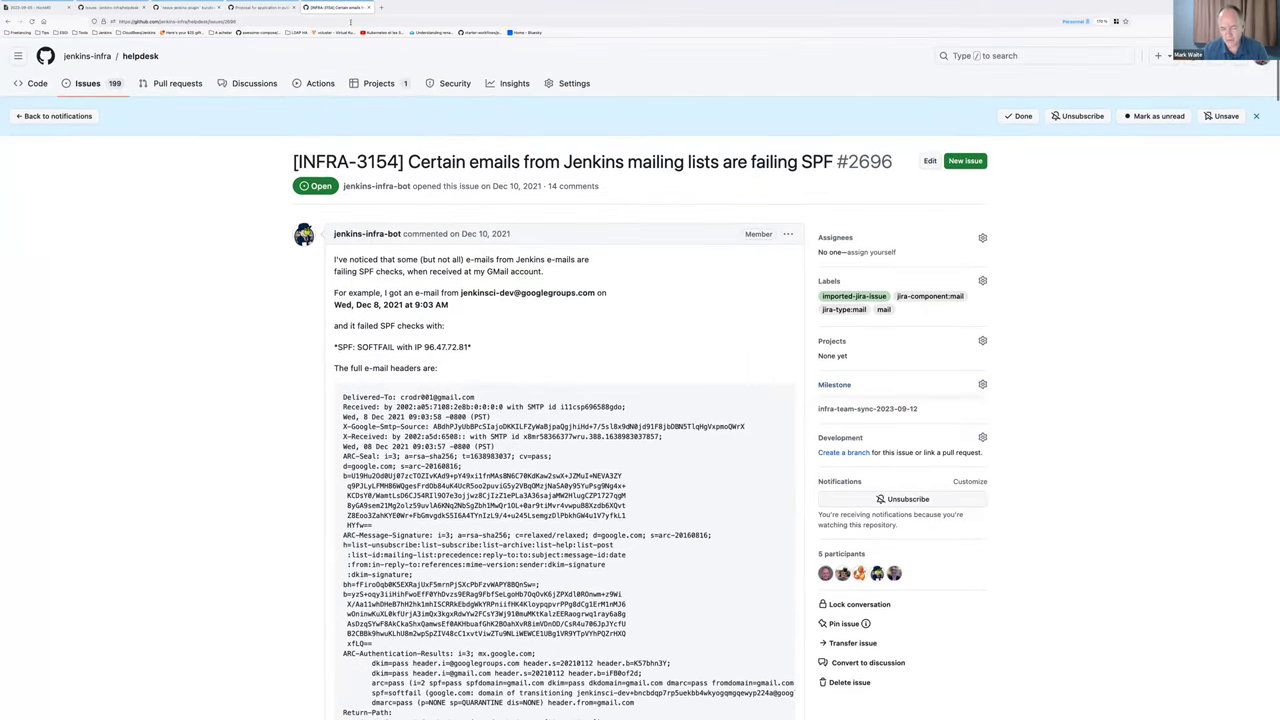
Close the INFRA-3154, arm64 migration proposal and nexus-jenkins-plugin issue pages, and return to the helpdesk's open issues list
left_click(368, 7)
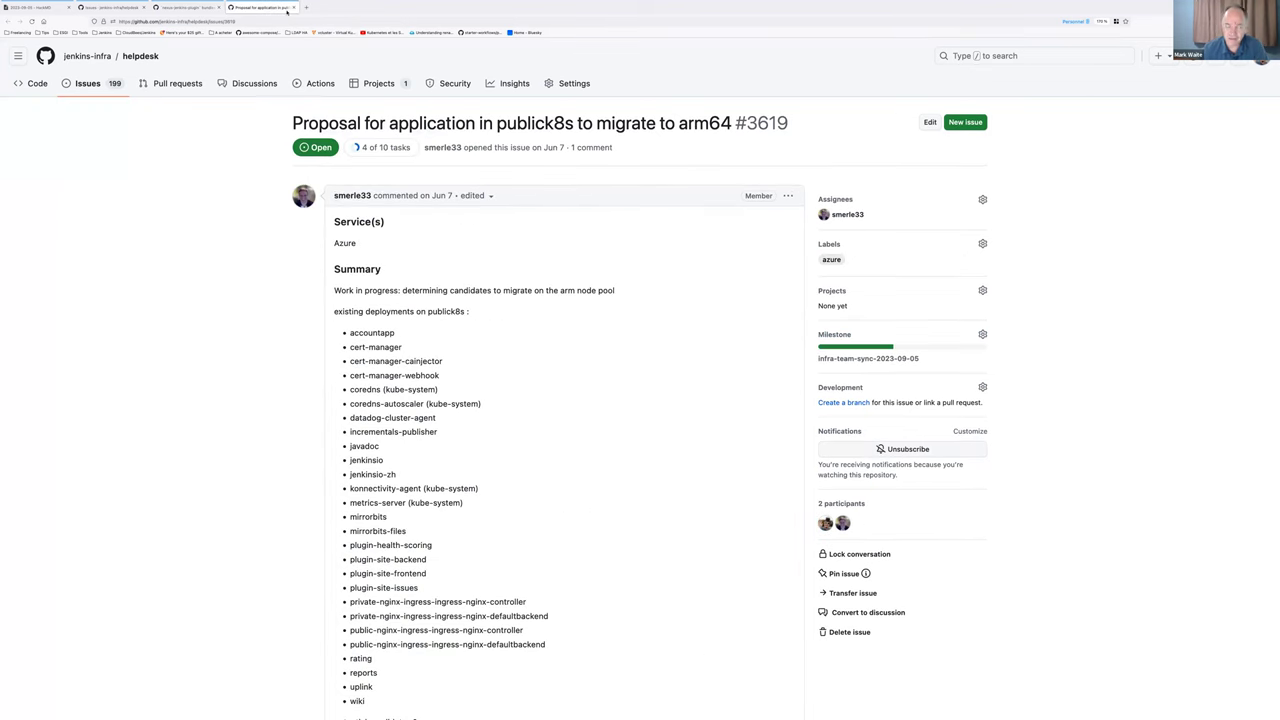
scroll(115, 356, "down", 10)
key("super+w")
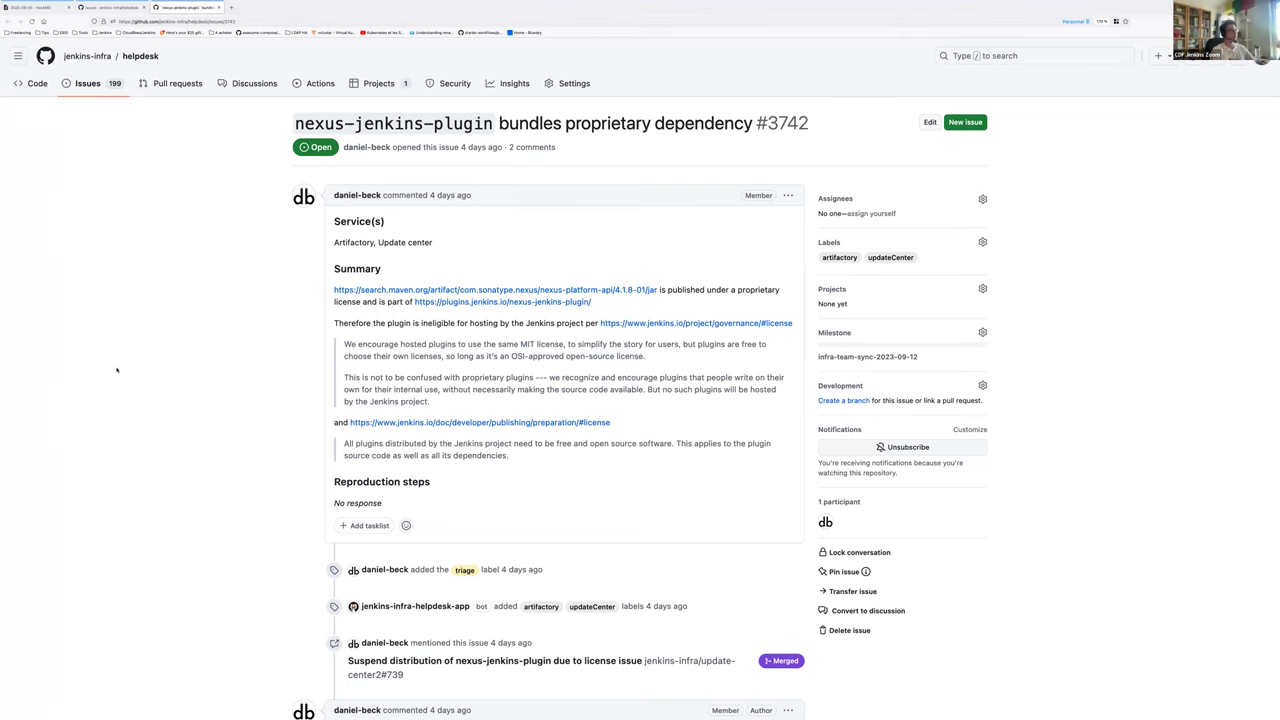
key("super+bracketleft")
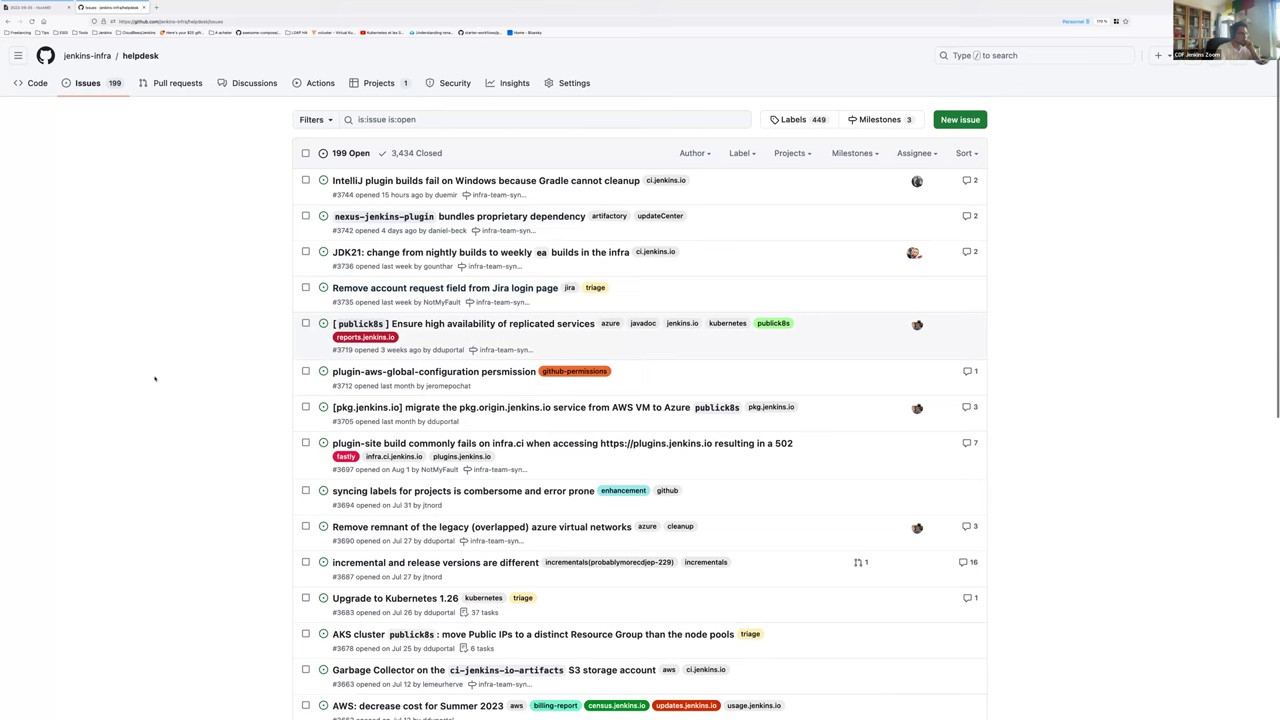
Look through the helpdesk's open issues for further topics and open "Upgrade to Kubernetes 1.26"
scroll(308, 368, "down", 1)
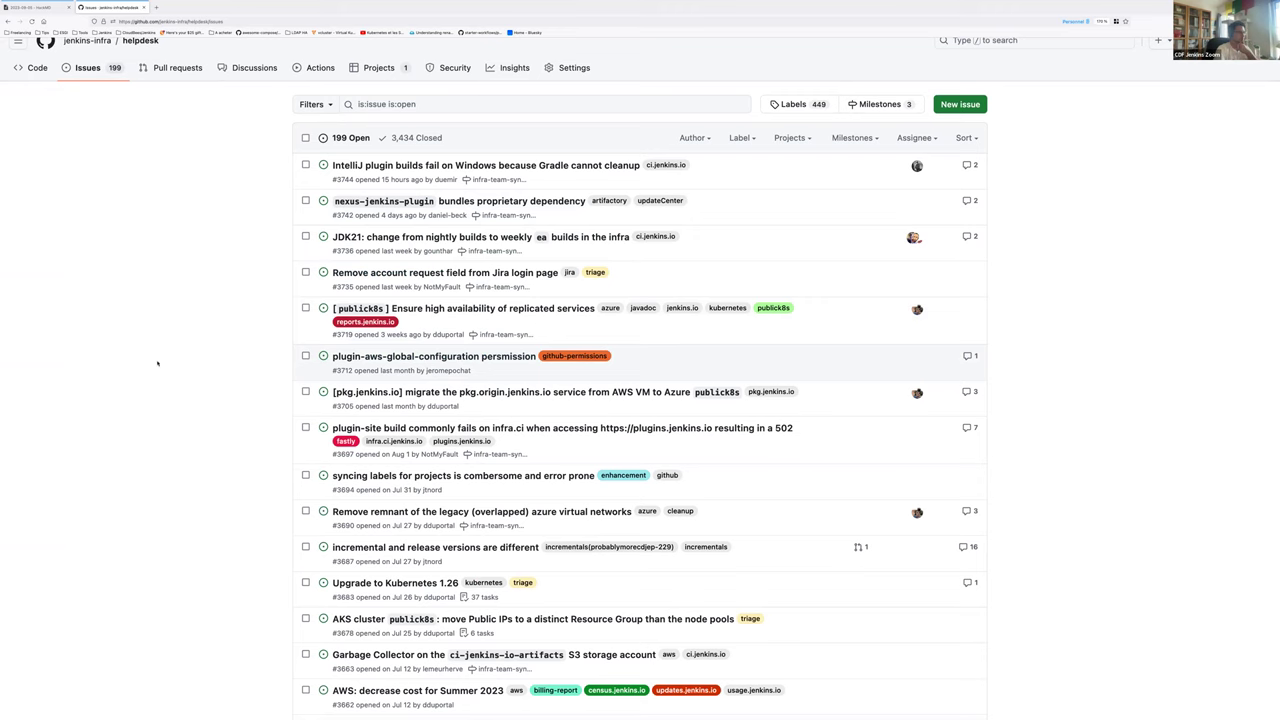
scroll(194, 387, "down", 1)
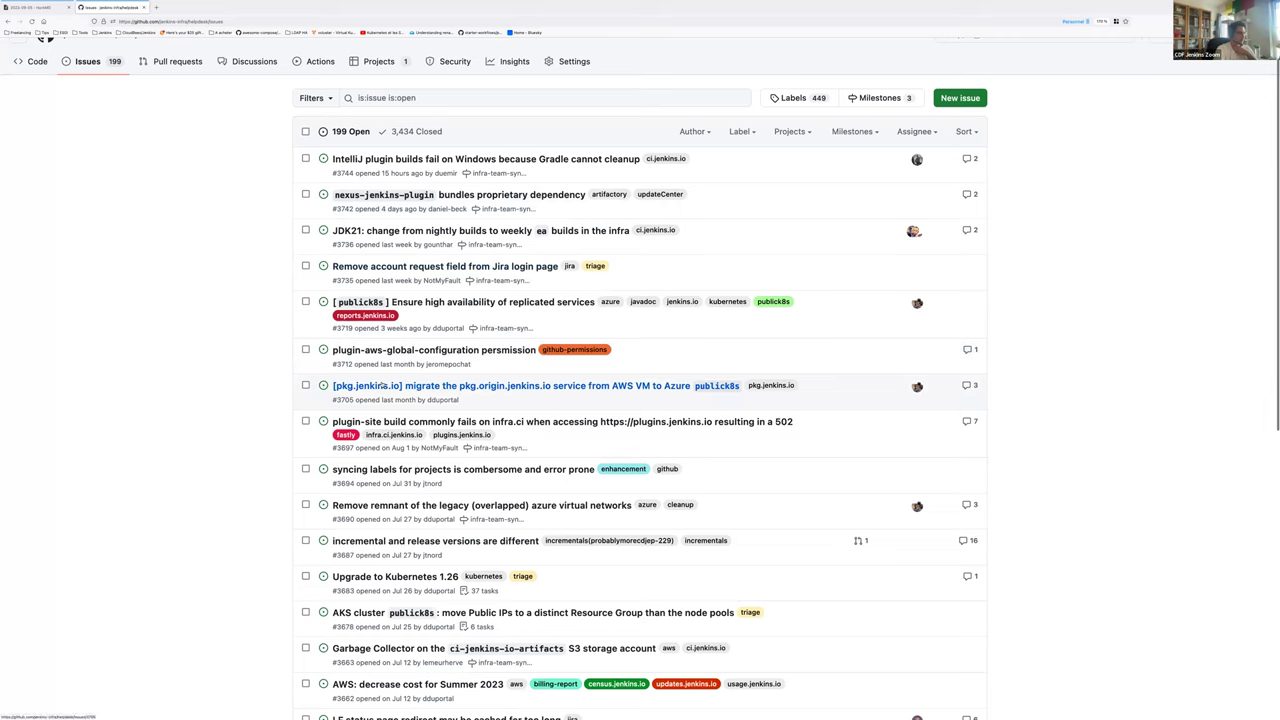
mouse_move(400, 386)
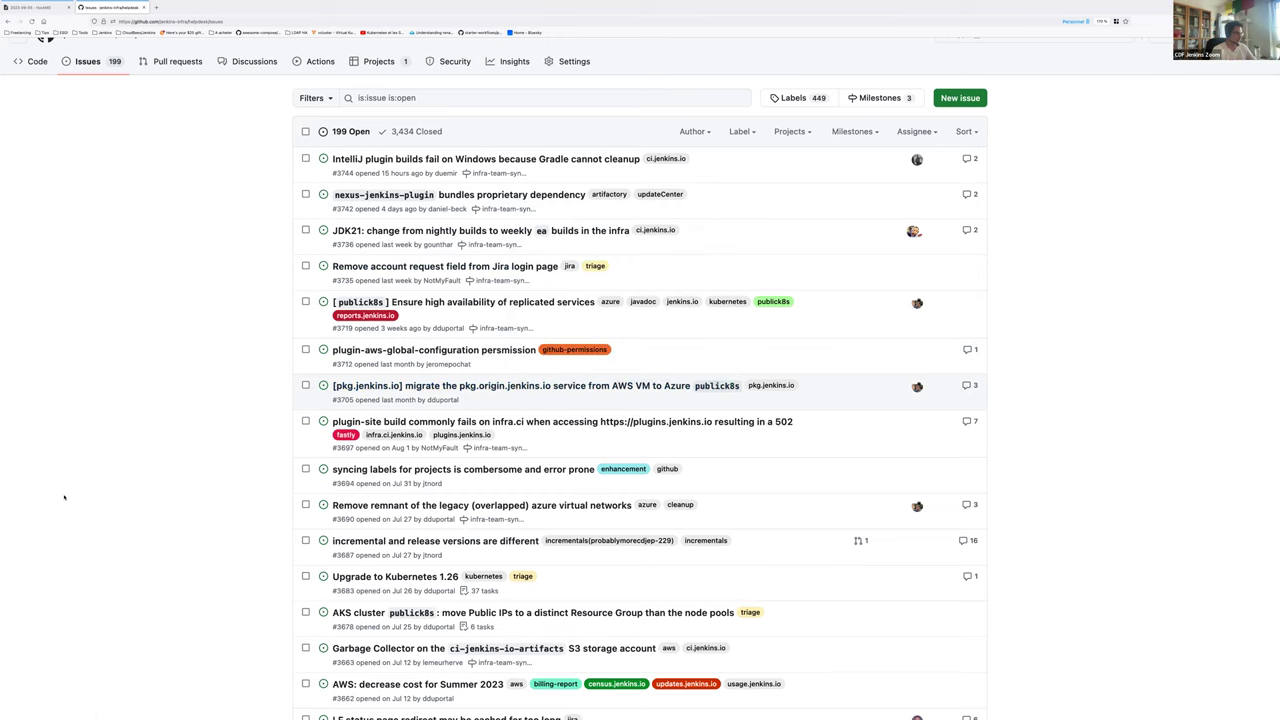
scroll(64, 497, "down", 1)
scroll(64, 497, "down", 3)
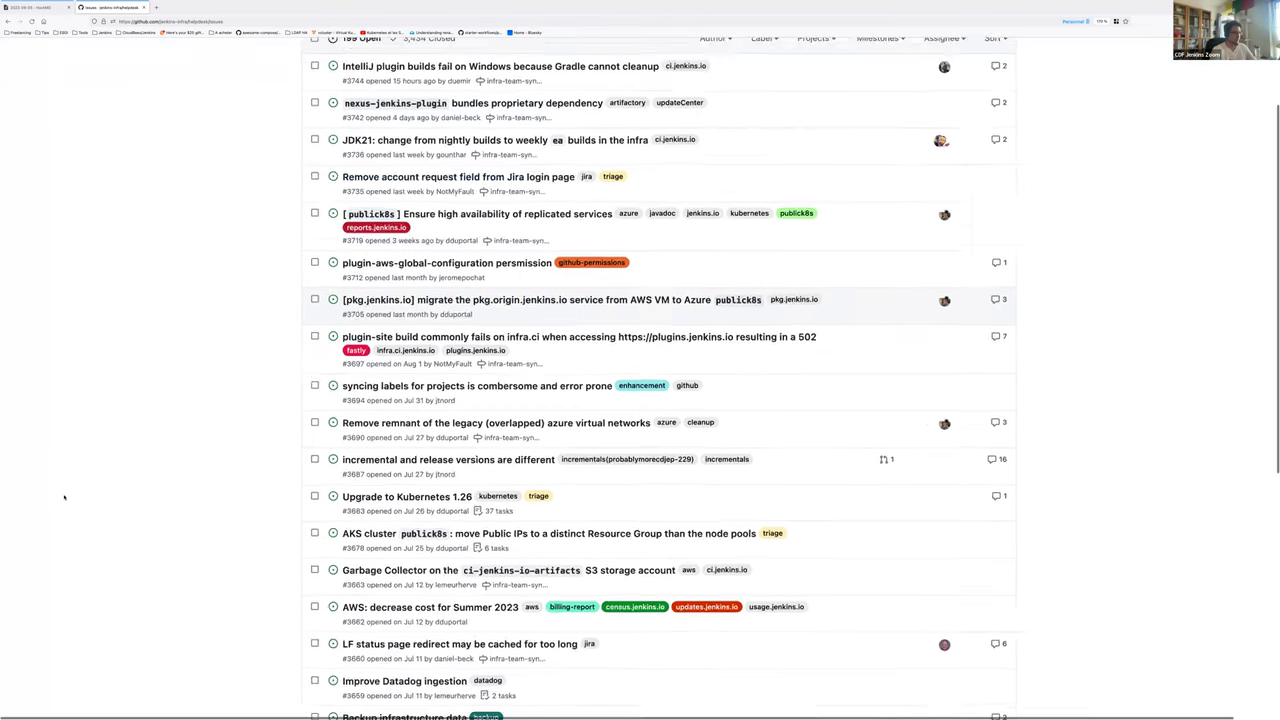
key("ctrl+plus")
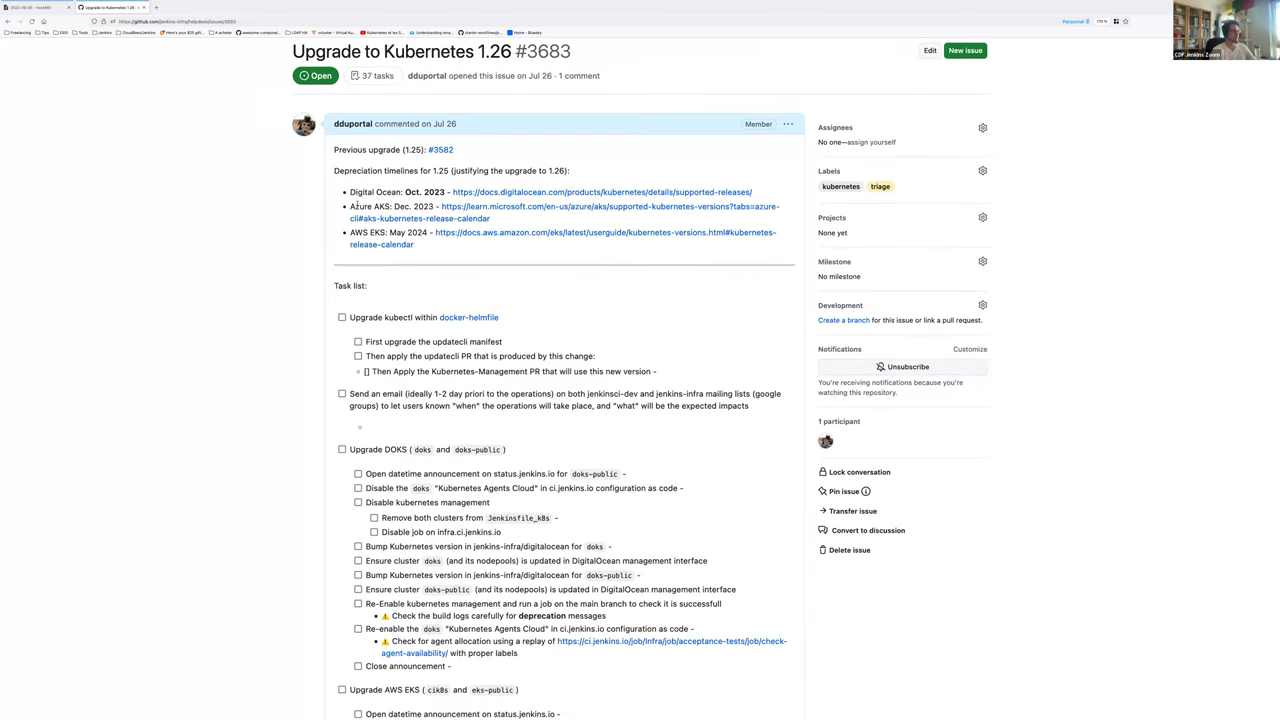
Open the DigitalOcean supported releases page linked in the issue and check the end-of-support date for DOKS 1.25
left_click_drag(405, 192, 445, 192)
right_click(462, 192)
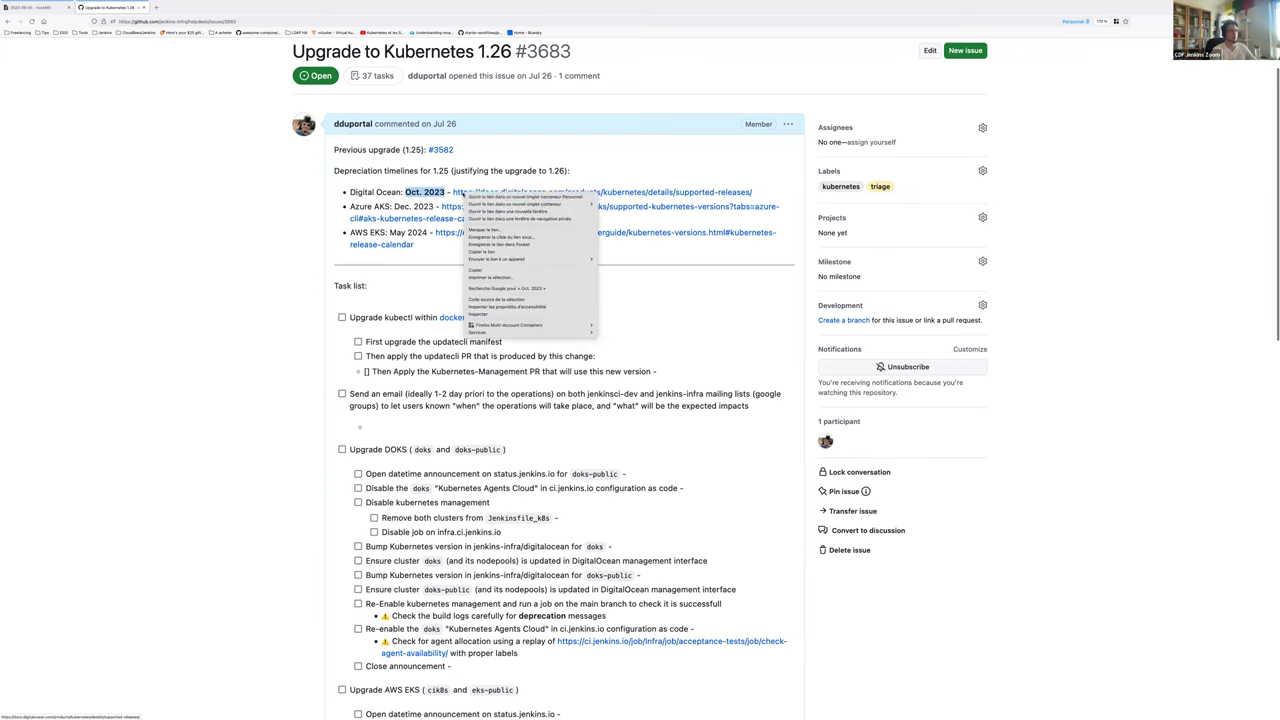
left_click(500, 198)
left_click(188, 7)
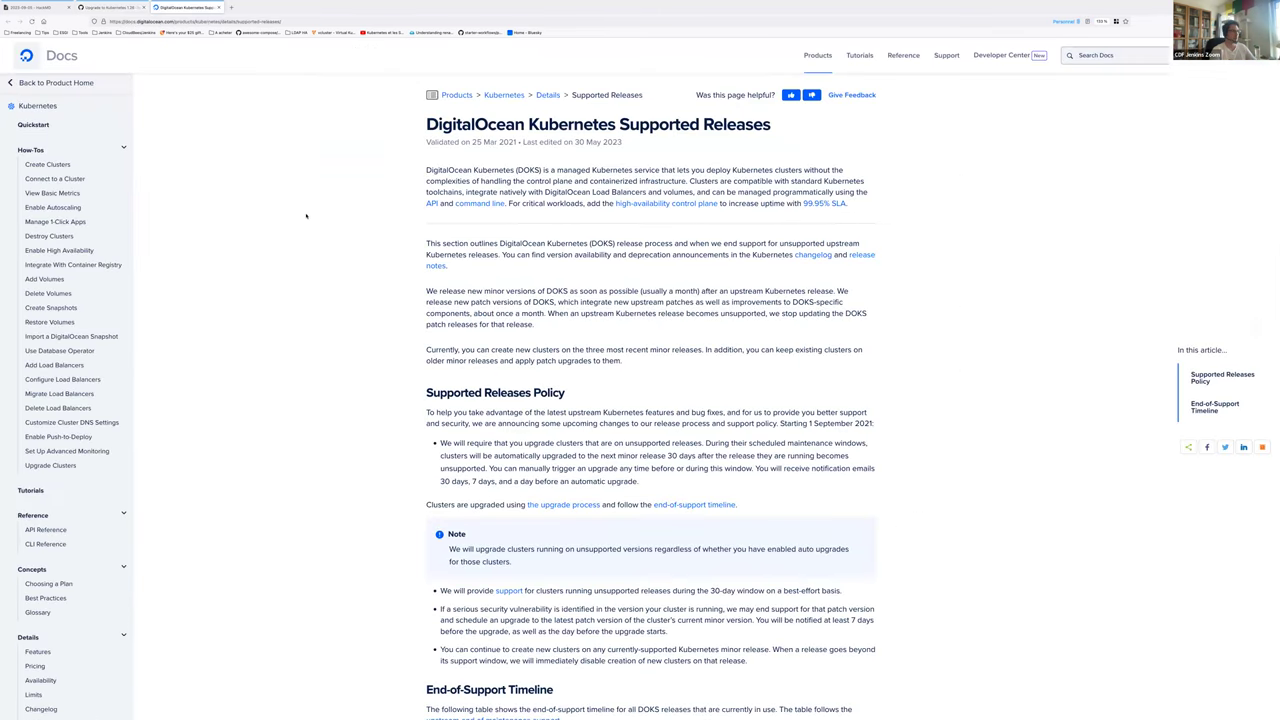
scroll(306, 215, "down", 5)
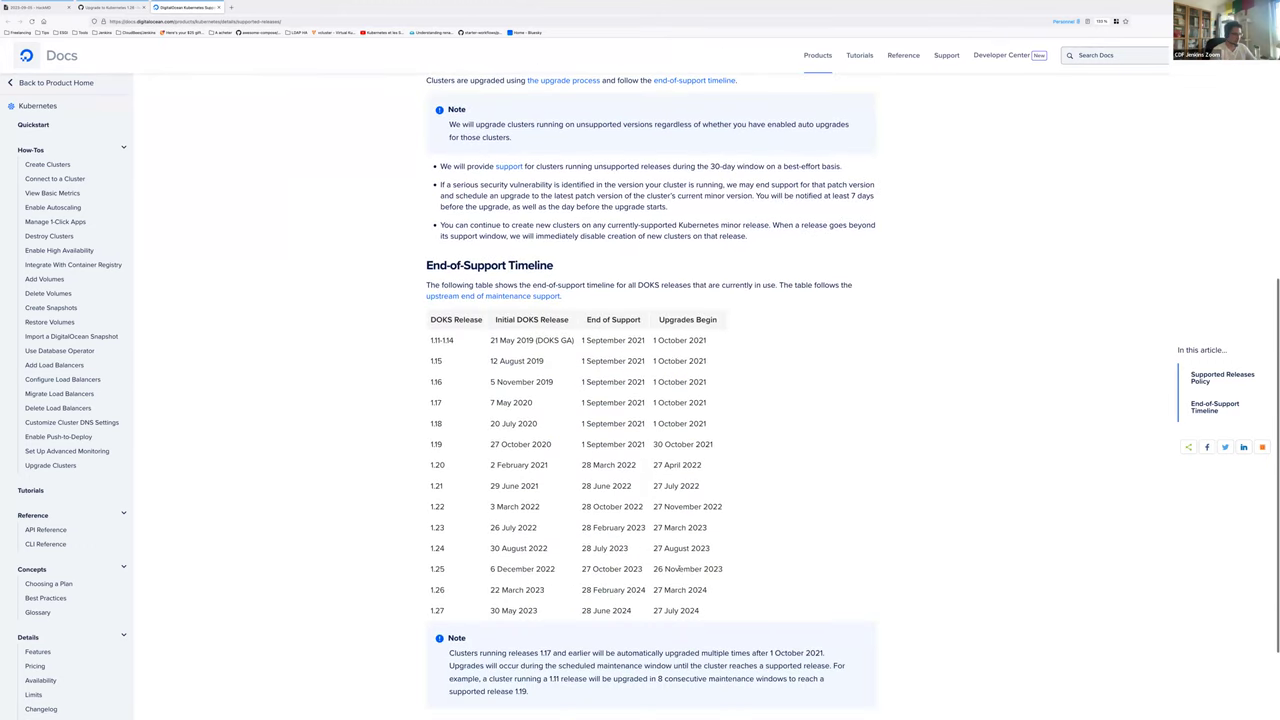
double_click(586, 569)
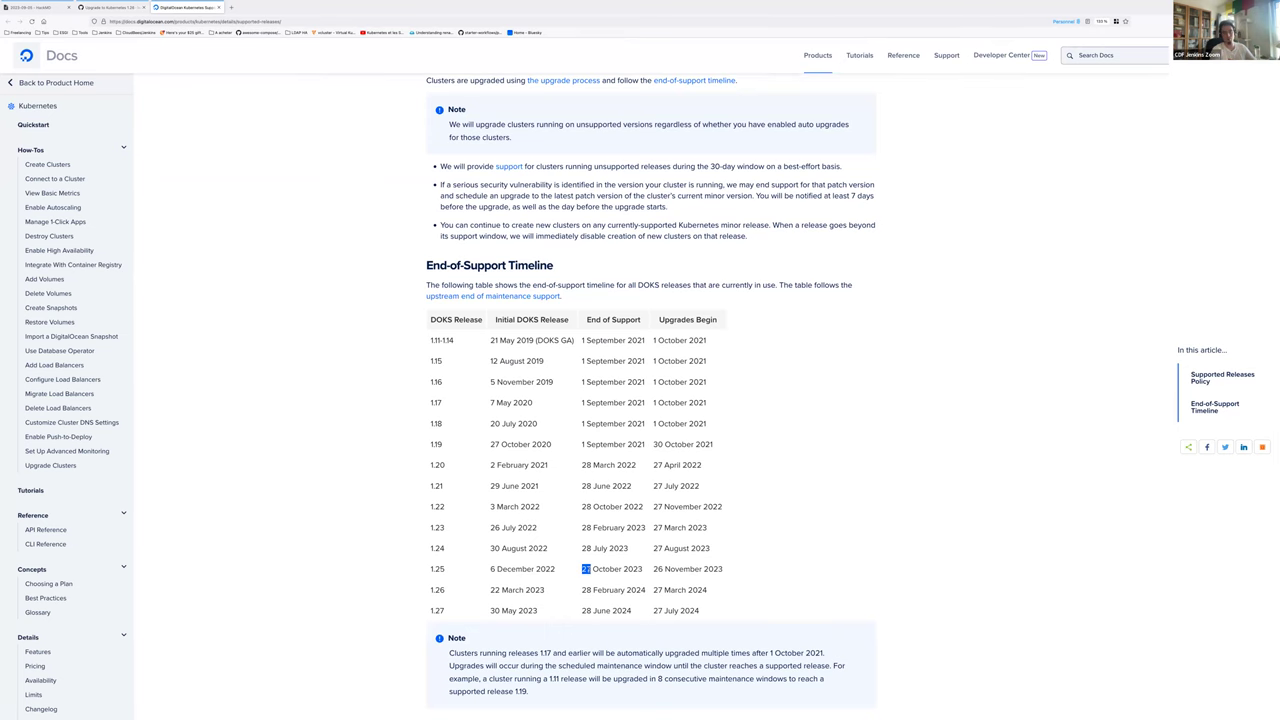
Revisit the "Upgrade to Kubernetes 1.26" issue and its title, and return to the New topics section of the HackMD notes
key("ctrl+shift+Tab")
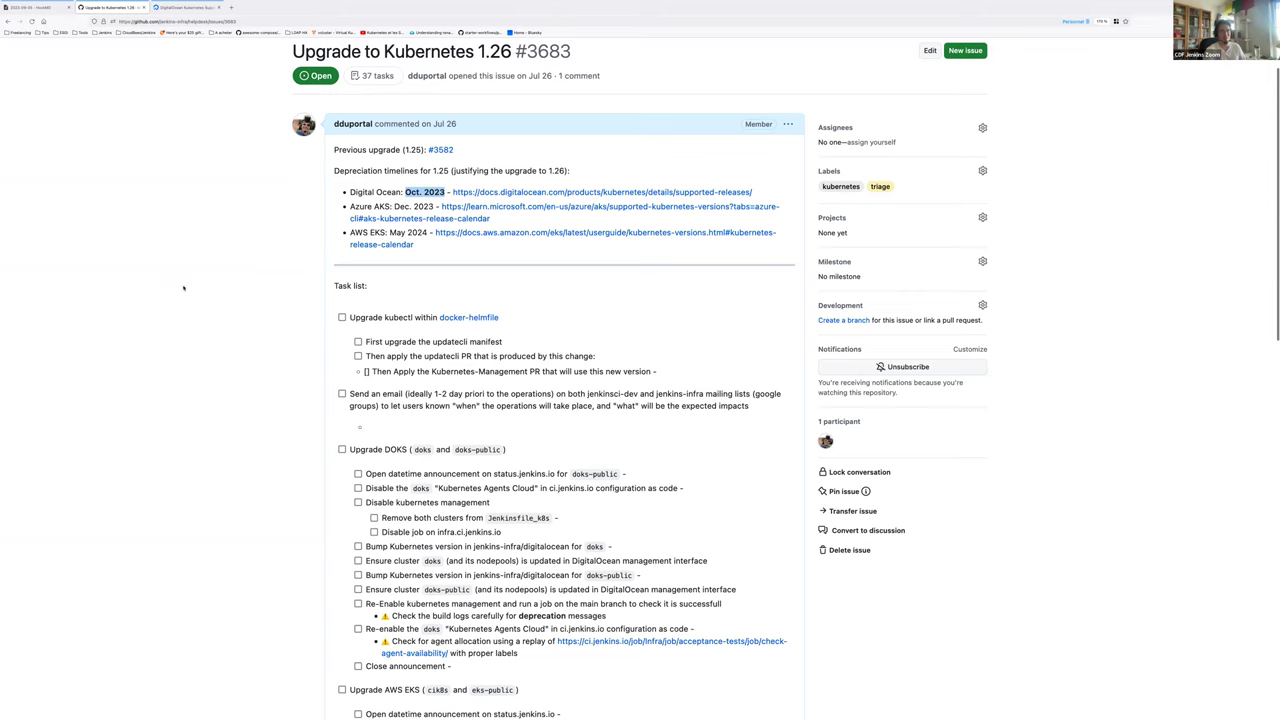
left_click_drag(287, 55, 458, 55)
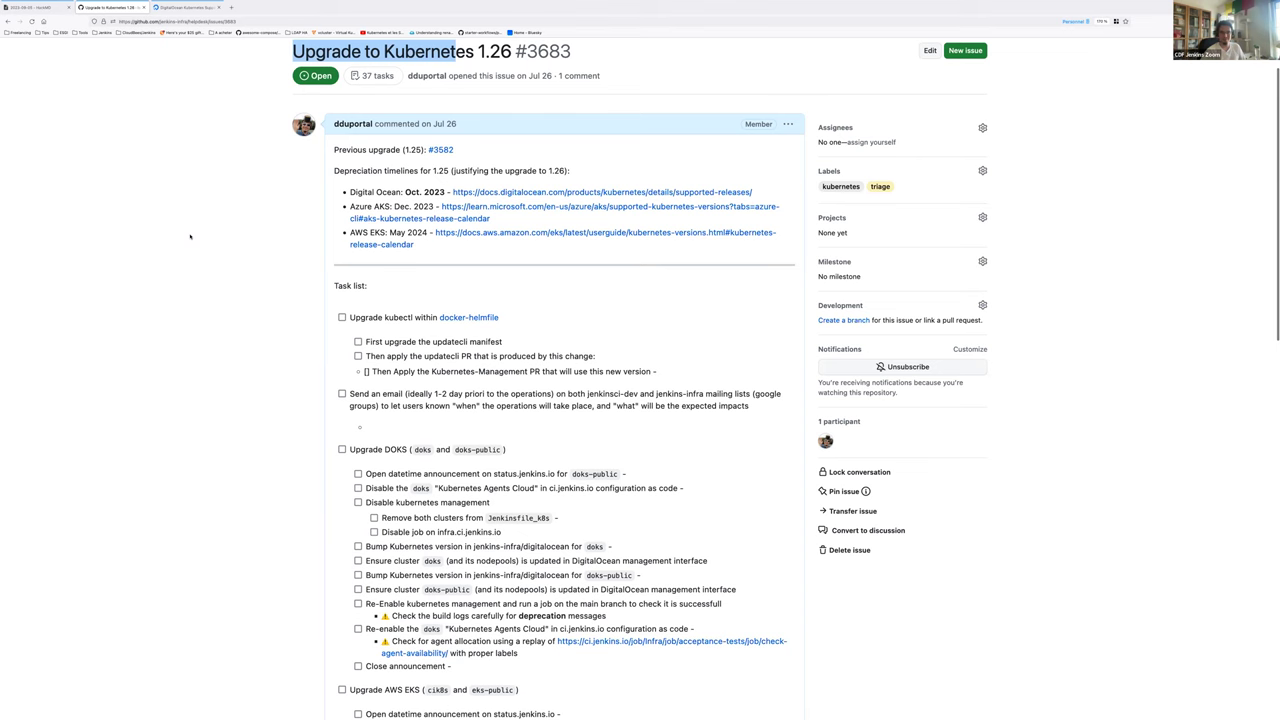
left_click(37, 9)
scroll(408, 440, "down", 2)
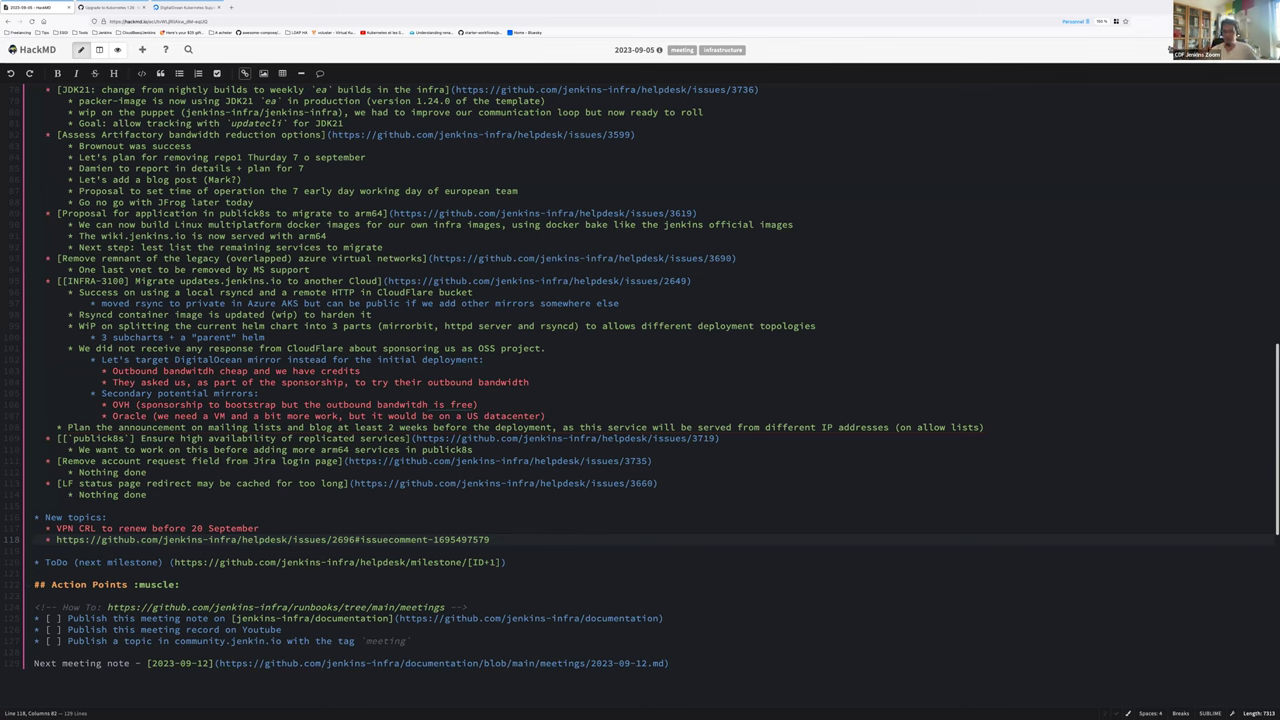
key("XF86AudioRaiseVolume")
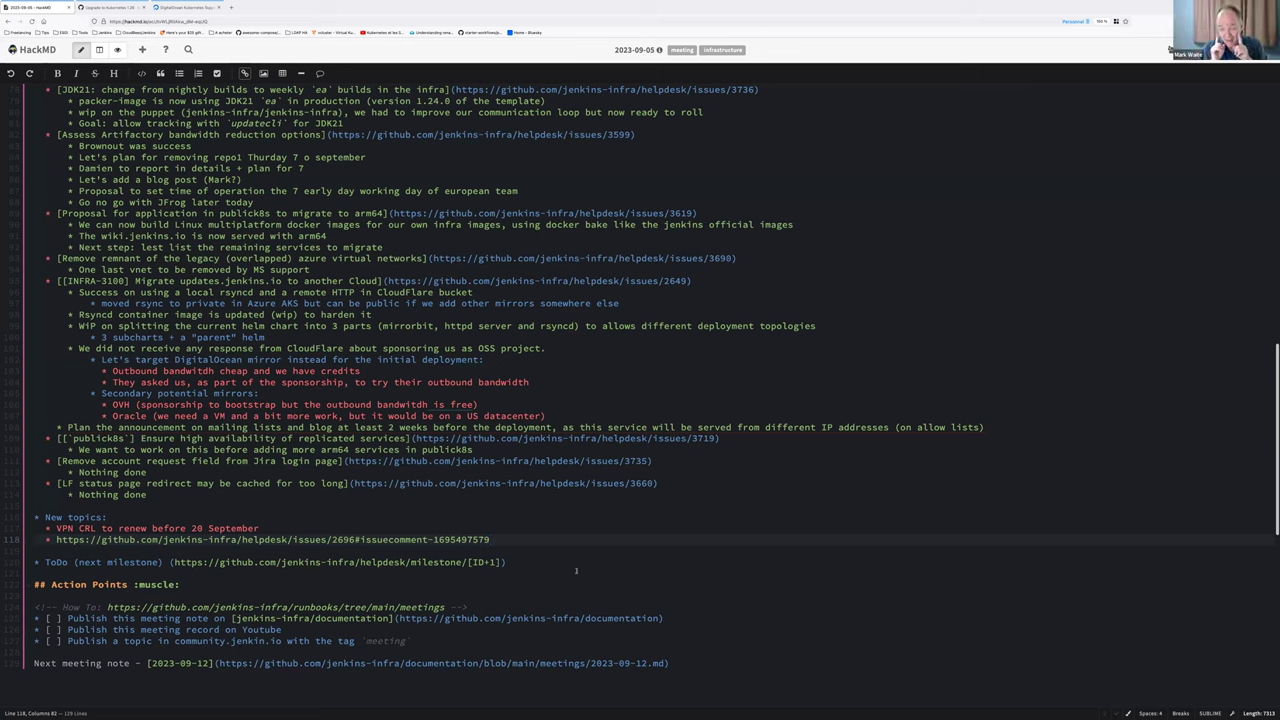
Add a New topics bullet with the new contributor's first name followed by "wants to contribute to infra: we need newbie issues"
key("Return")
type("Hai is joining")
key("ctrl+shift+Left")
key("ctrl+shift+Left")
type("wants to contribute to infra: we need")
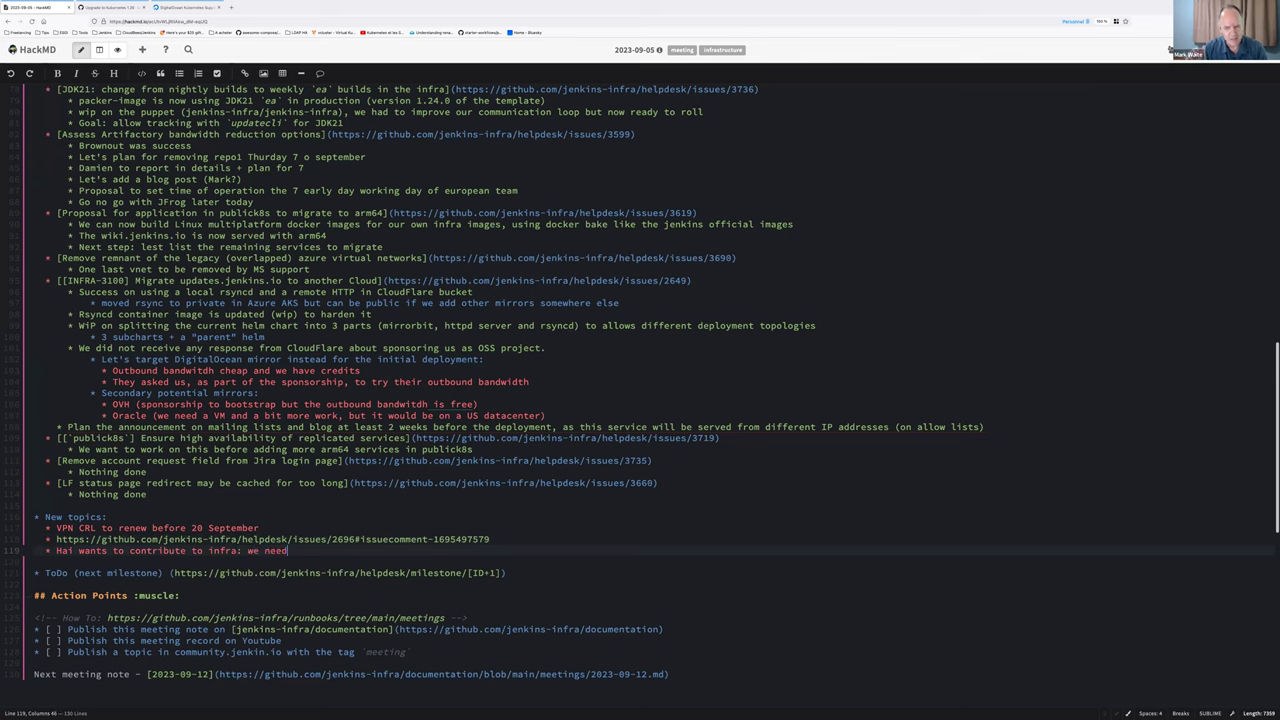
type(" newbie issues")
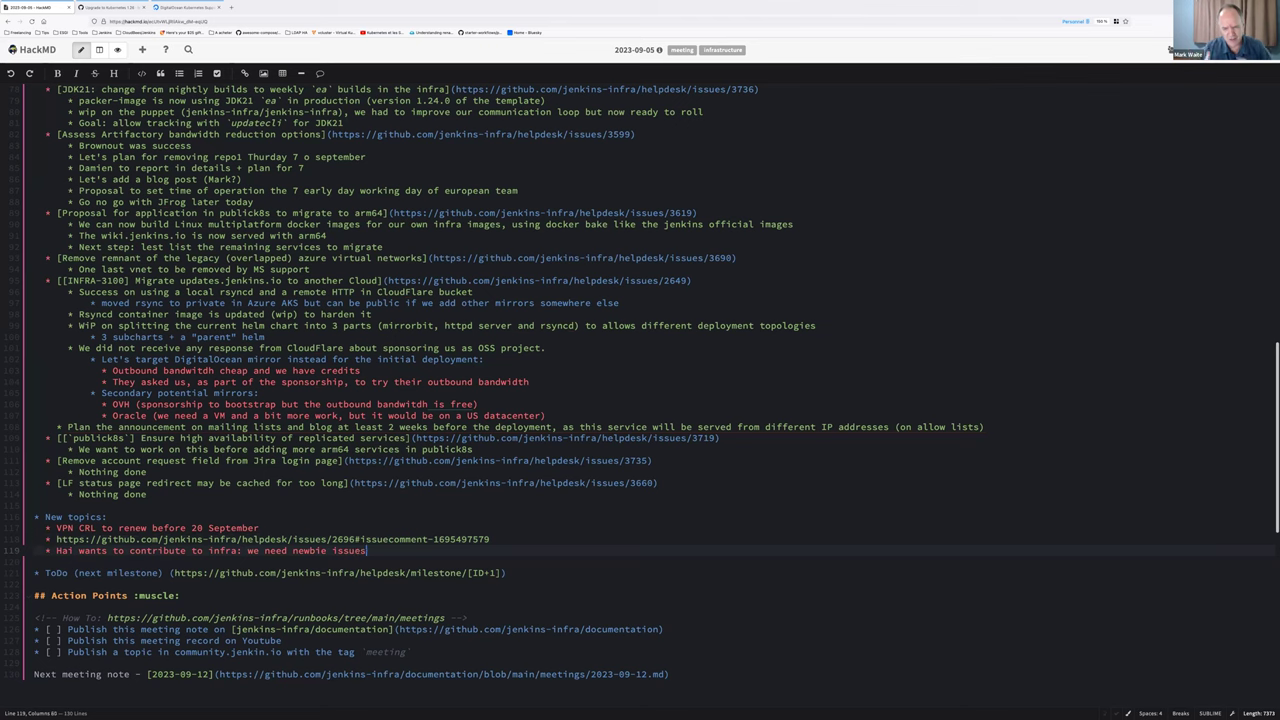
Add the sub-bullet "We'll need this to the Hacktoberfest anyway: let's think about this in this milestone to get him started" and start another below it
key("Return")
type("We'll need this to the Hacktoberfest ")
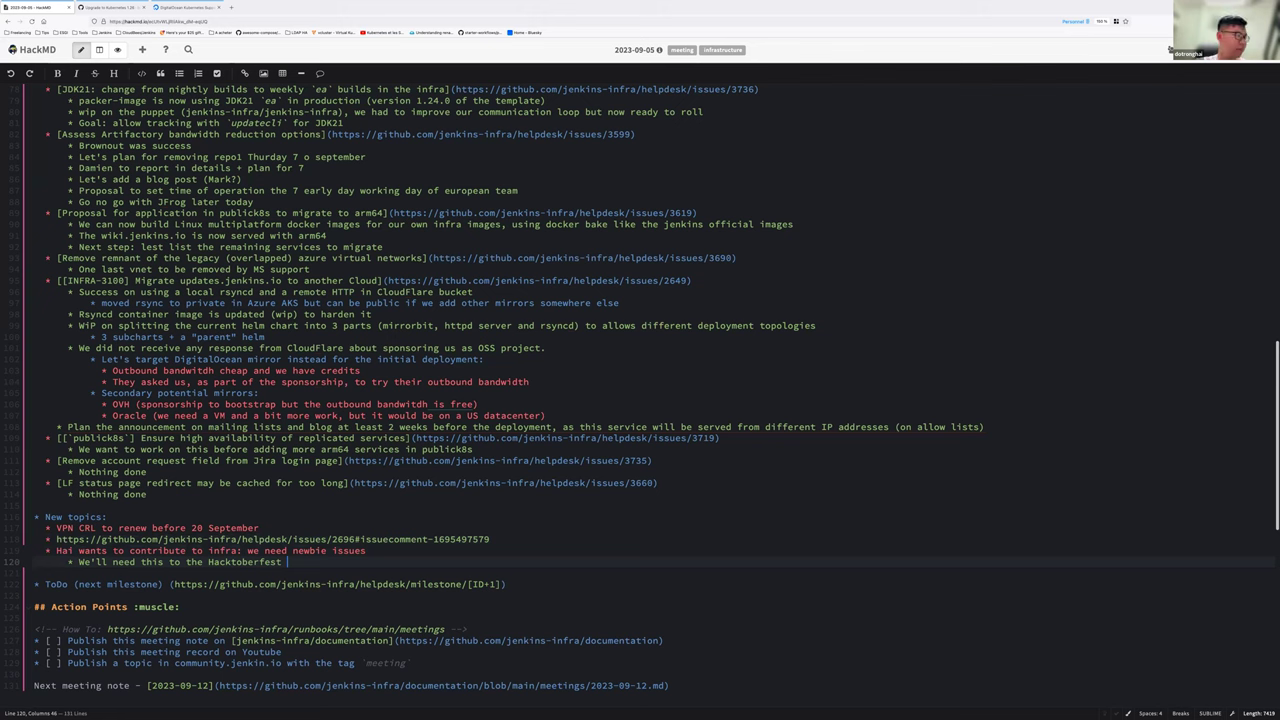
type("anyway: let's start")
key("ctrl+shift+Left")
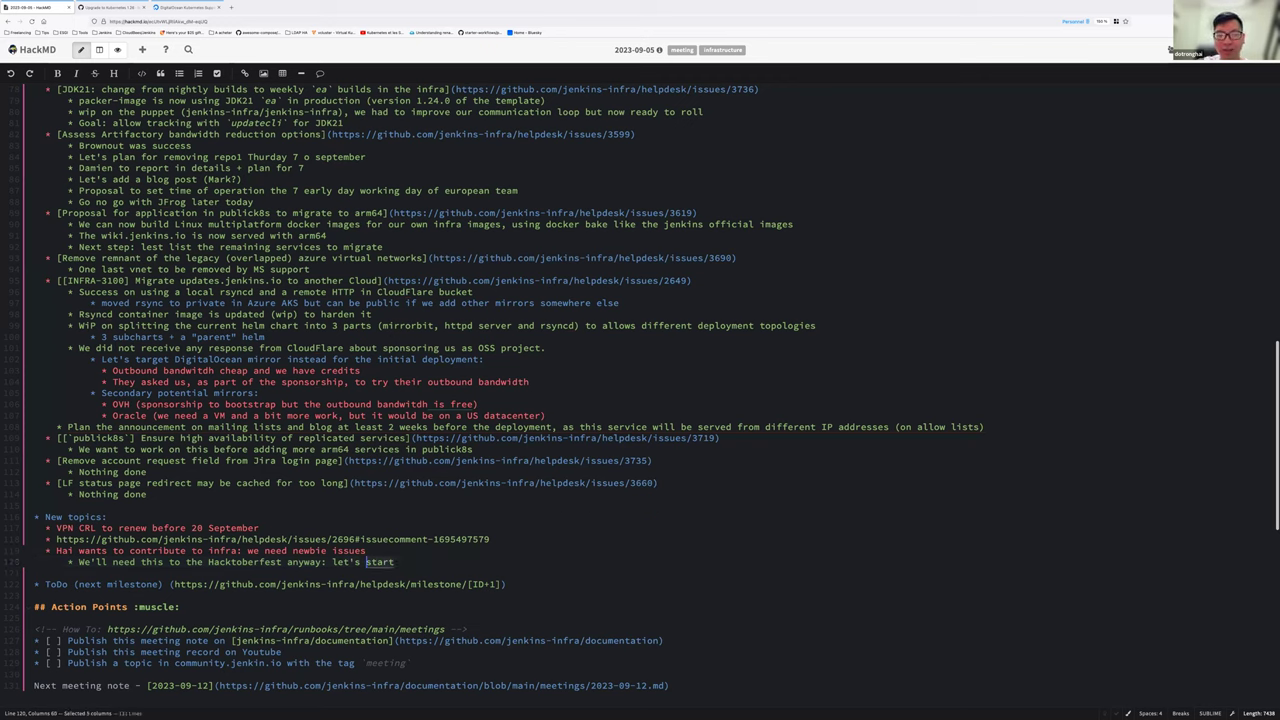
type("think about this in this milestone")
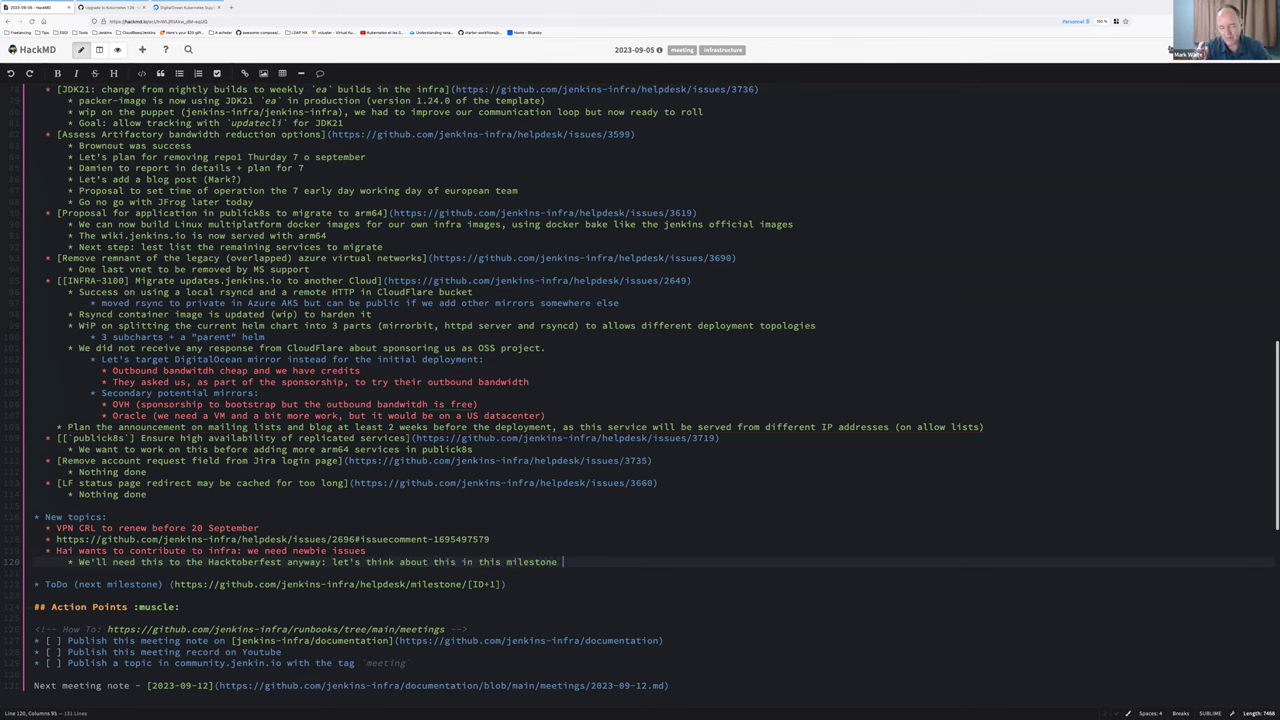
type(" to get him started")
key("Return")
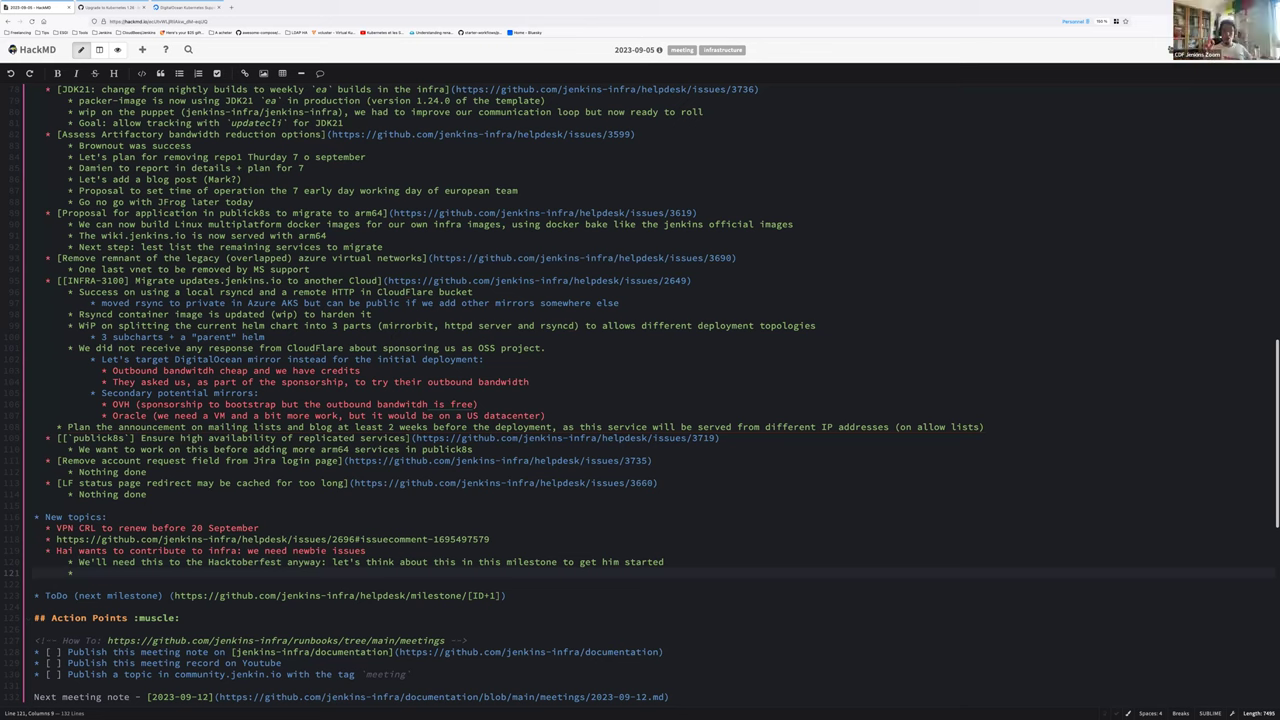
Write the sub-bullet as the proposing team member's first name followed by "proposal: Chinese webiste sunset (with redirections to the current english website)"
type("Ma")
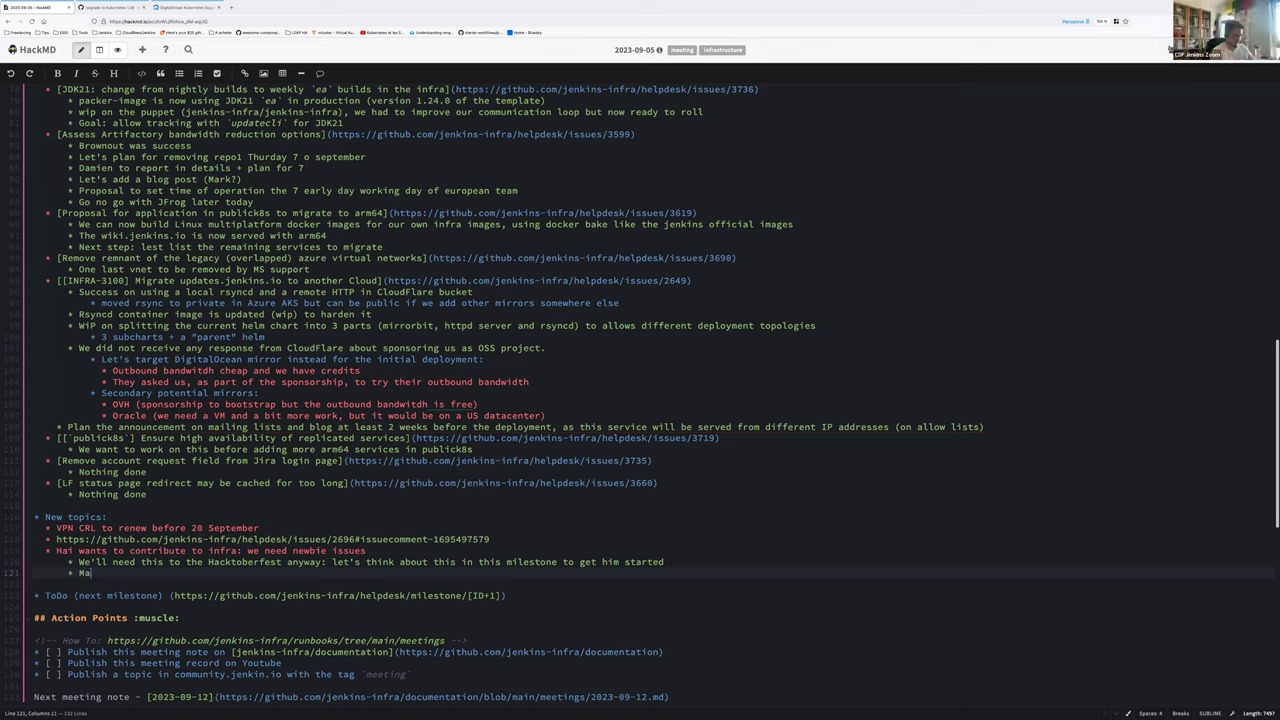
type("rk proposal")
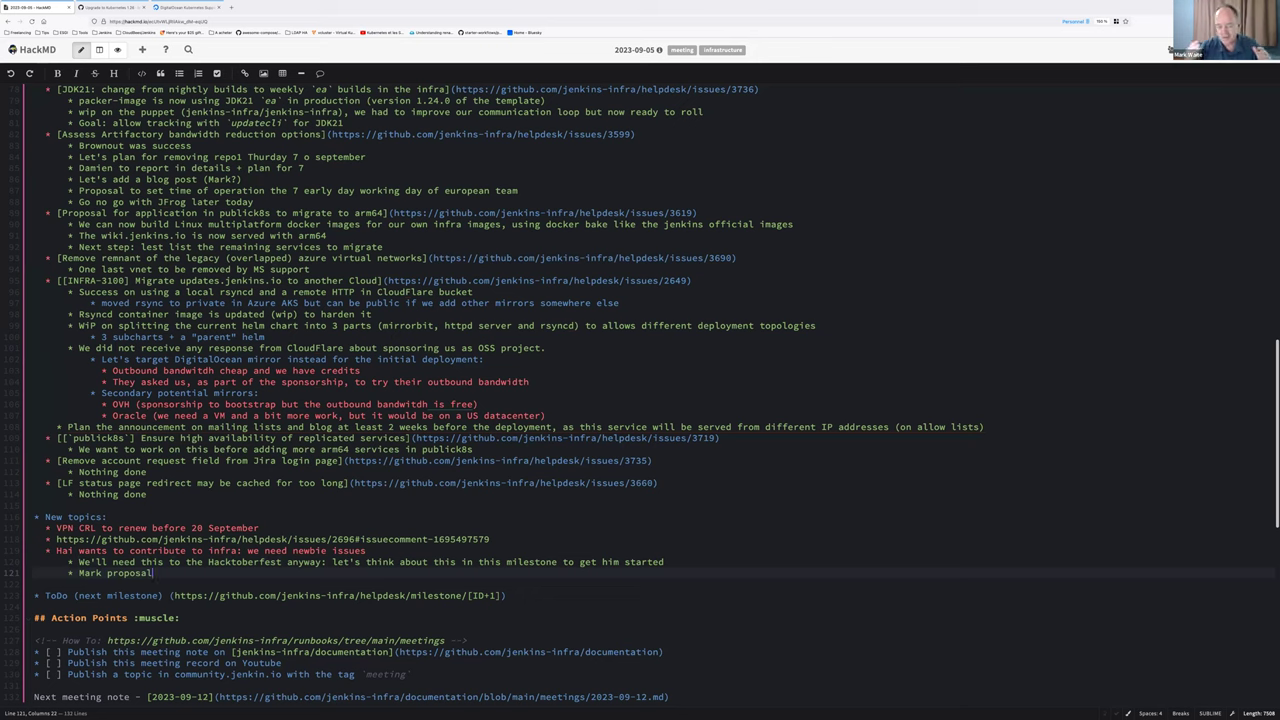
type(":")
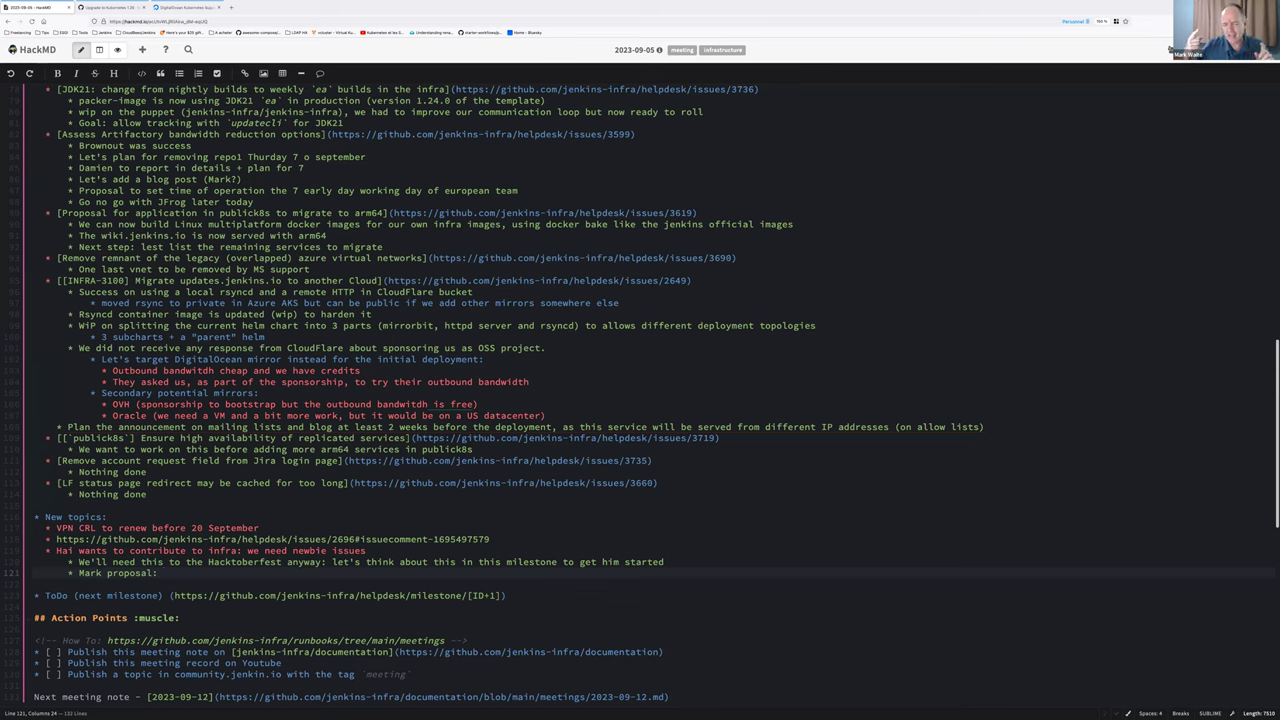
type(" Chinese webis")
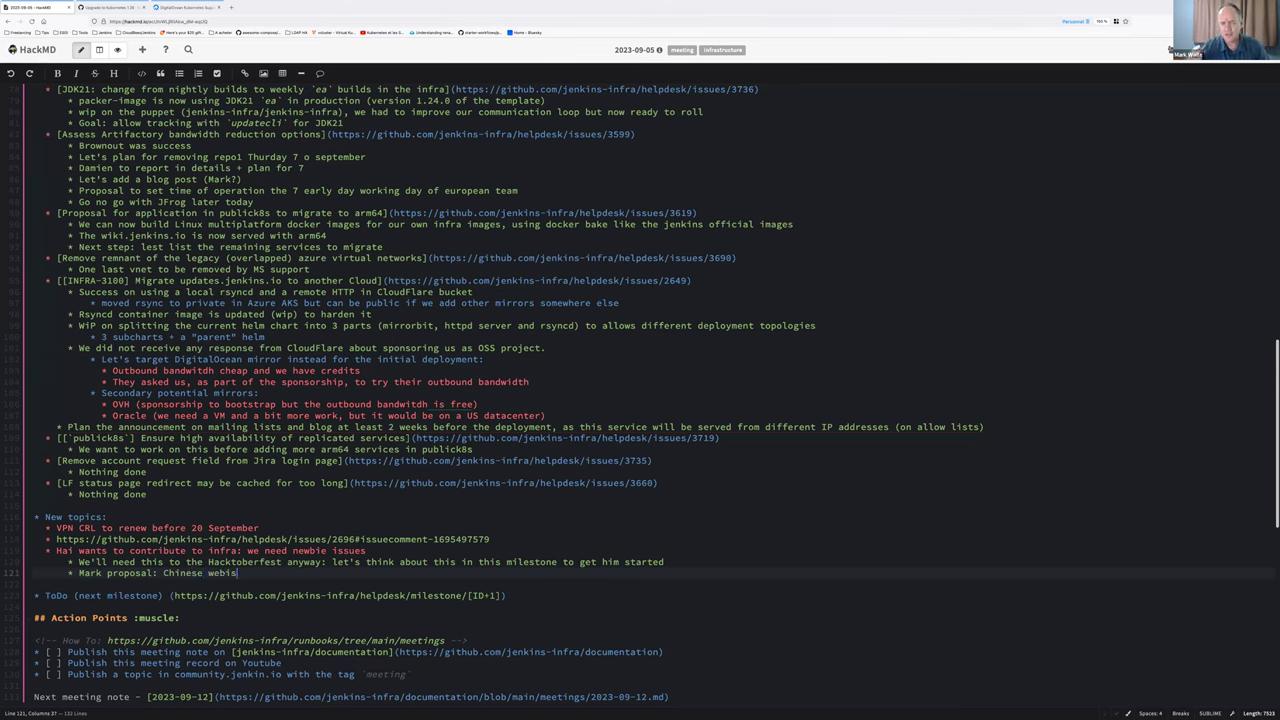
type("te sunset (")
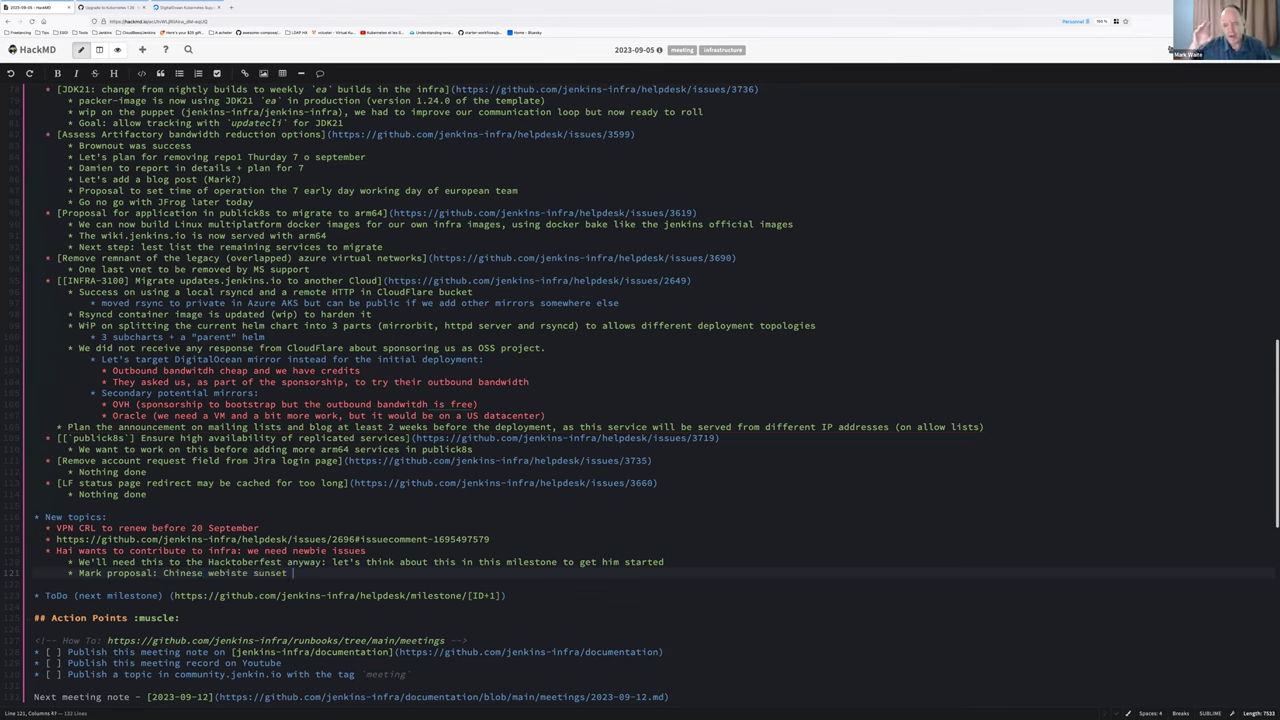
type("with redirectio")
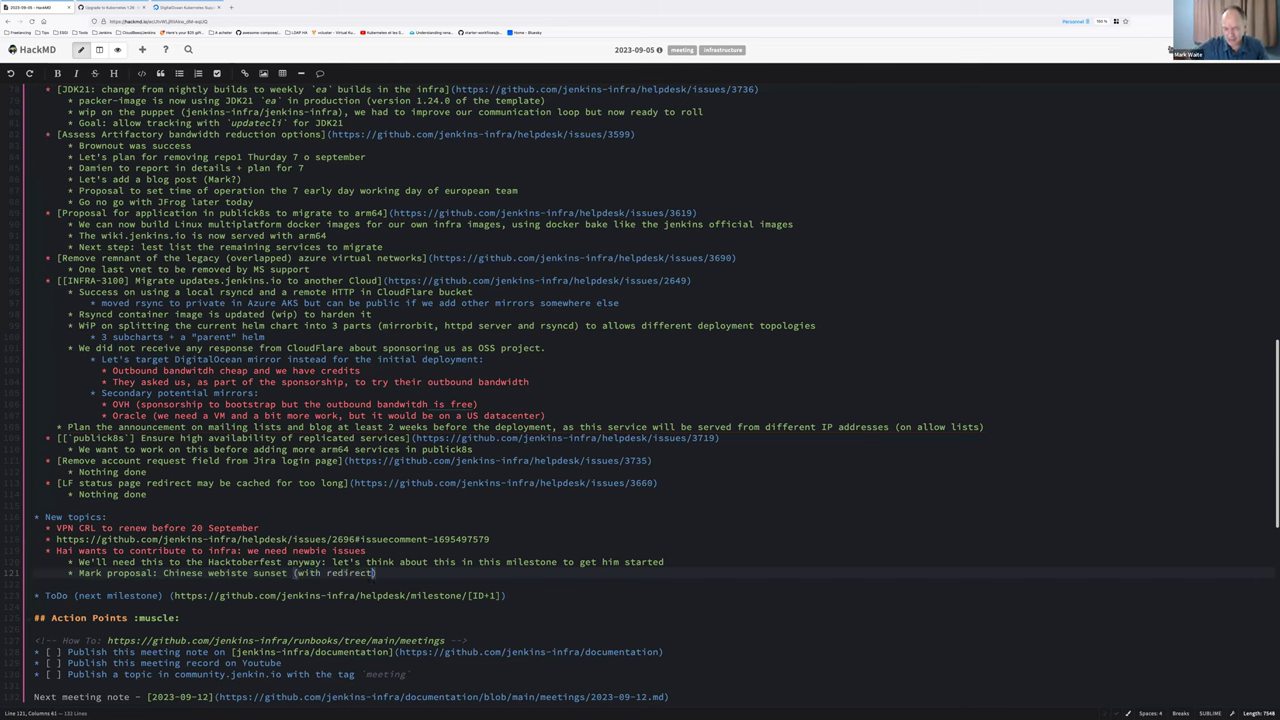
type("ns to th")
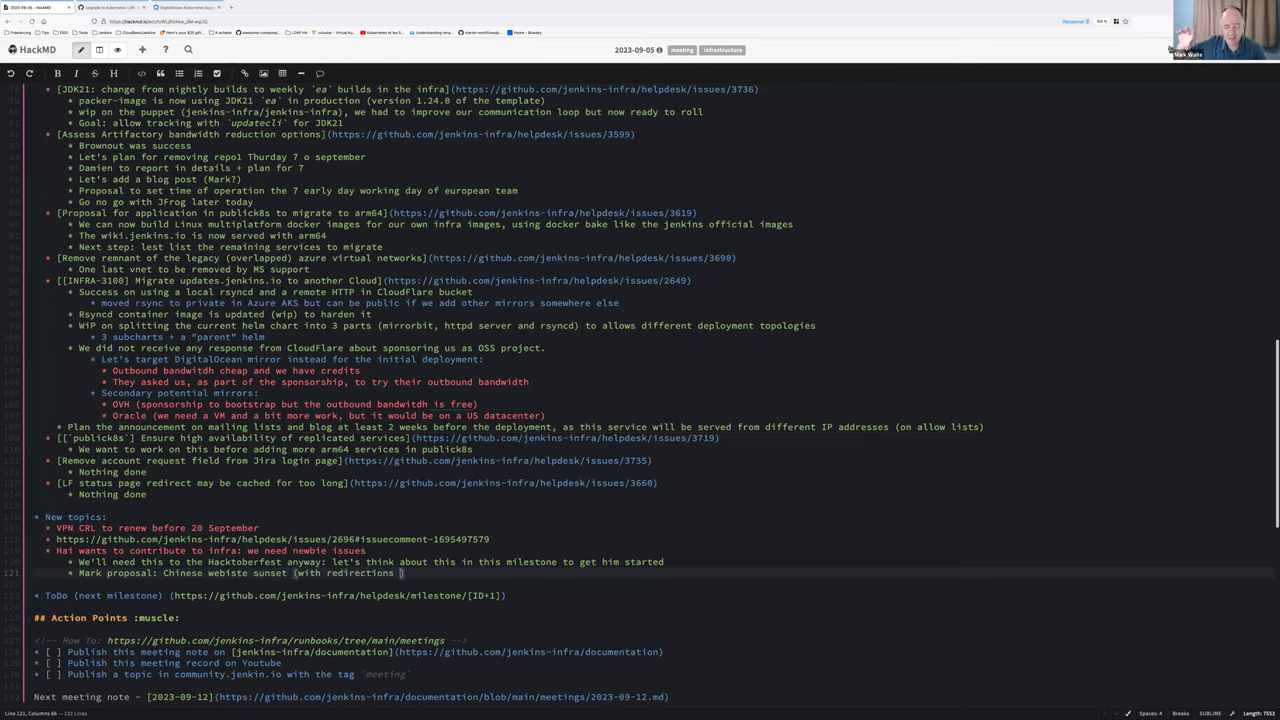
type("e current eng")
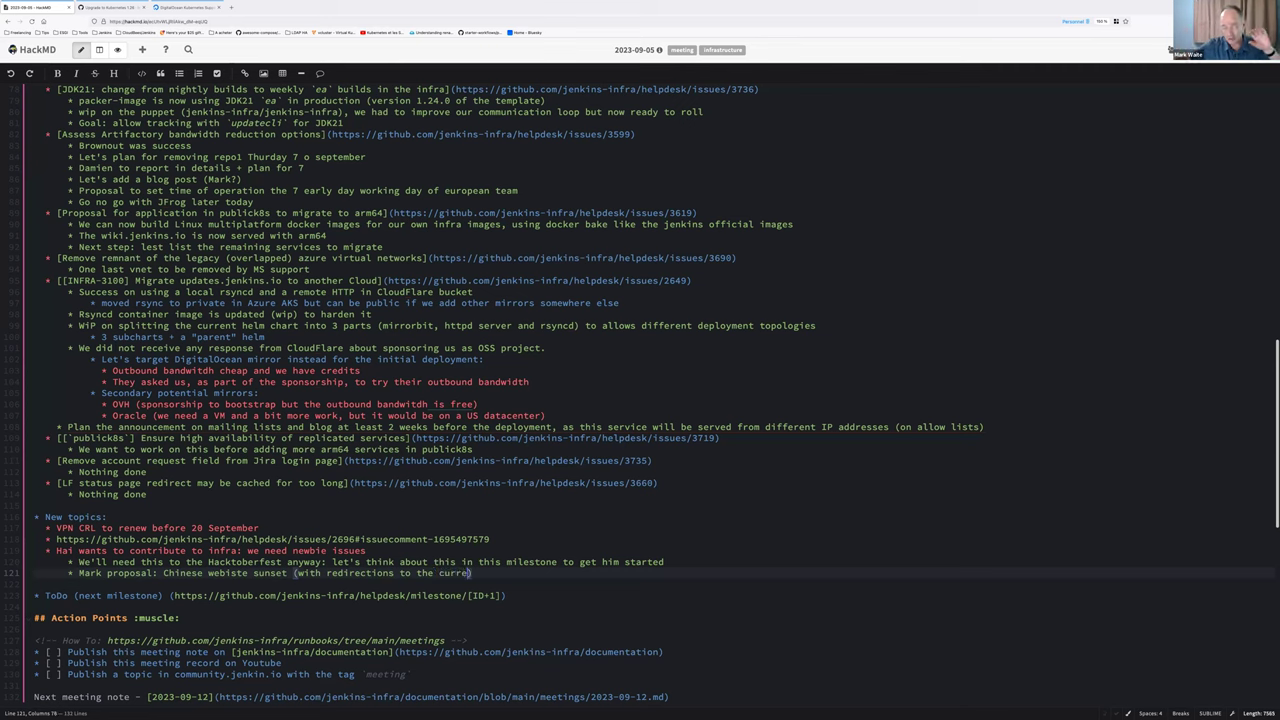
type("lish website)")
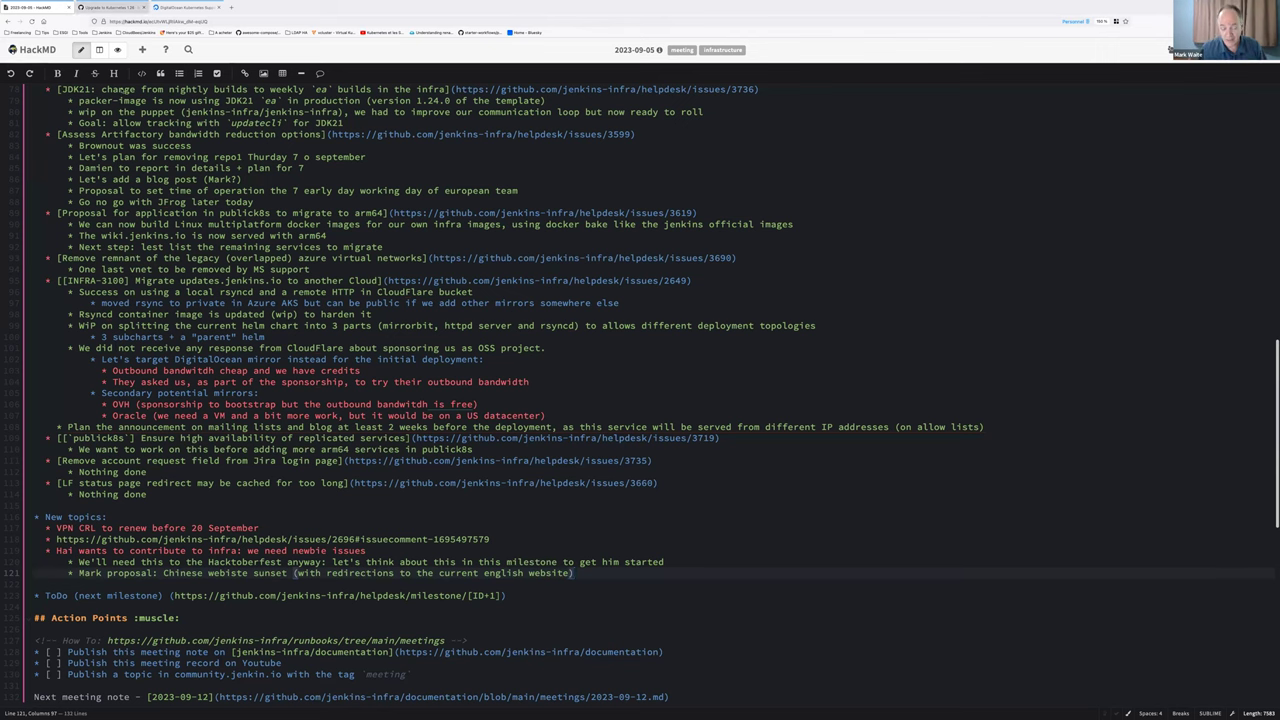
Search the open helpdesk issues for "chinese" and open "Redirect Chinese pages to English pages and shutdown the Chinese site"
left_click(110, 7)
left_click(115, 83)
left_click(508, 122)
type("chinese")
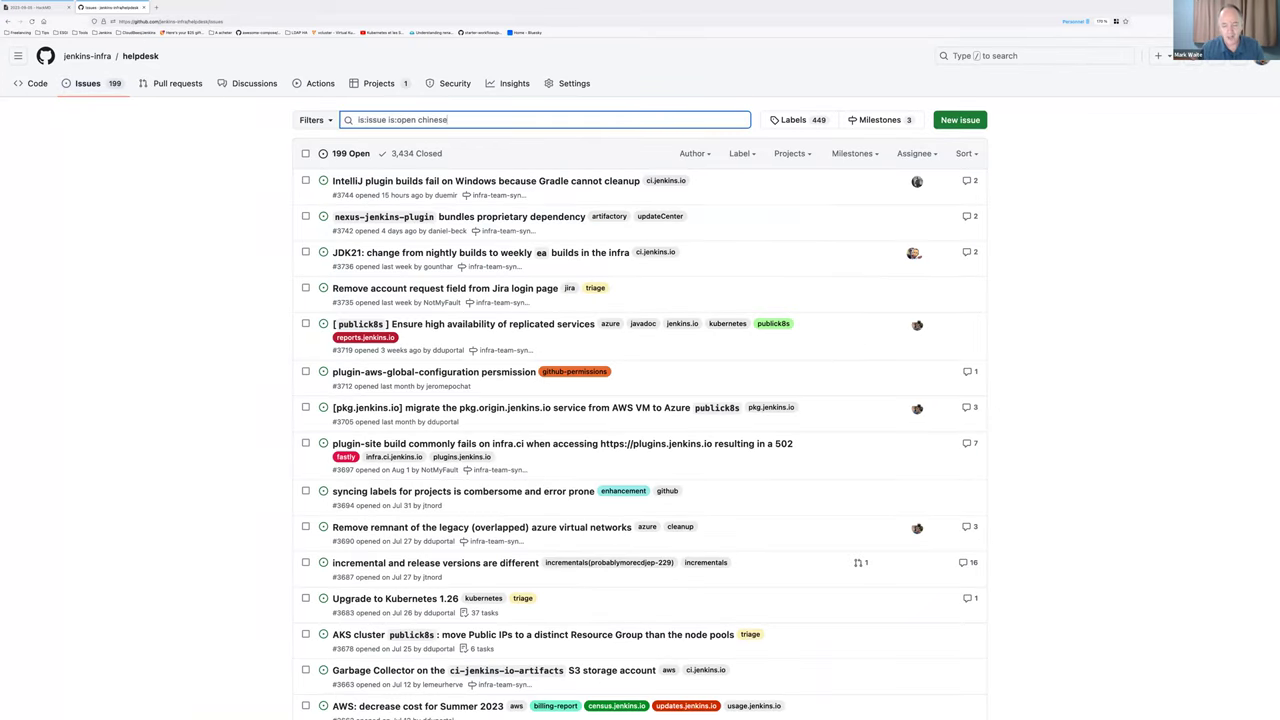
key("Return")
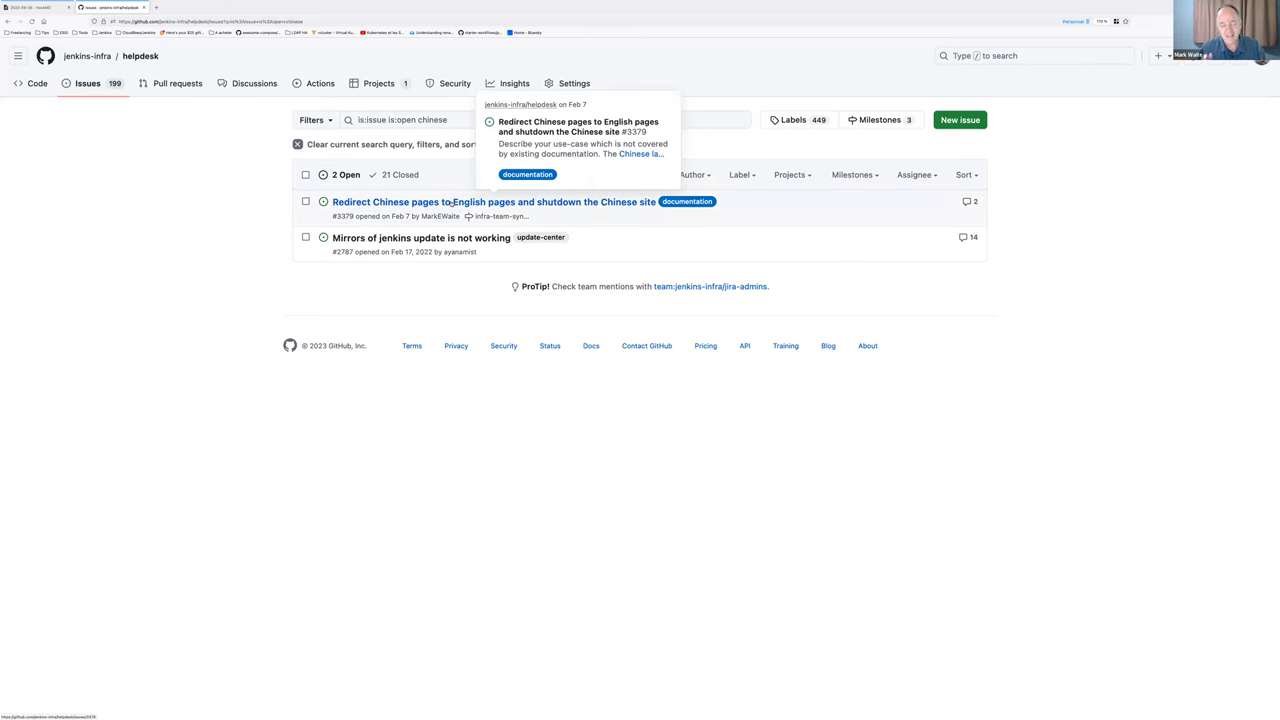
left_click(449, 203)
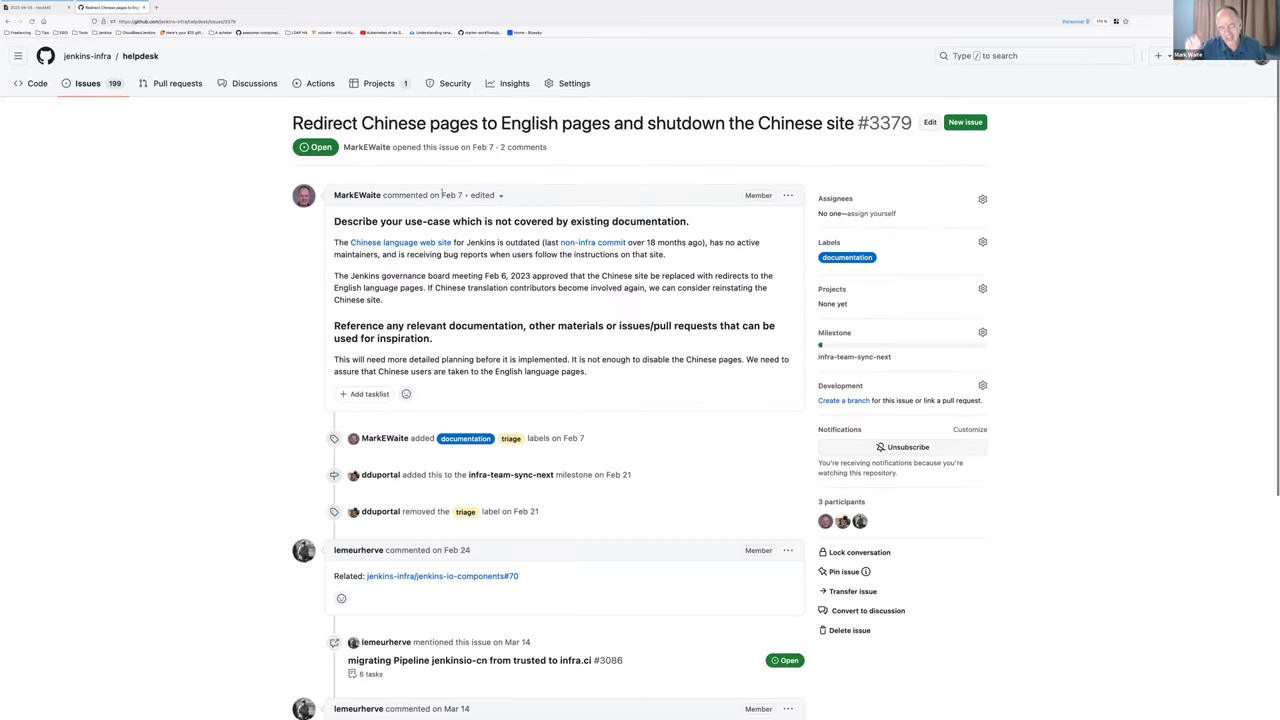
left_click(303, 20)
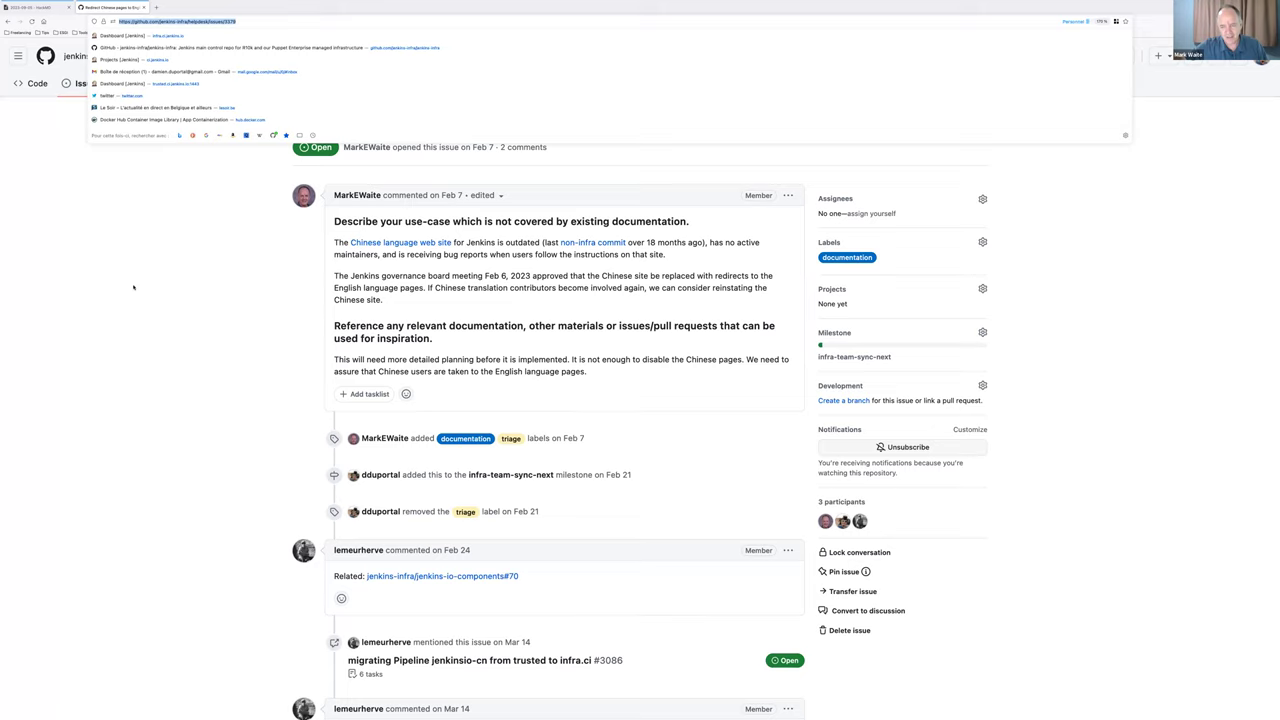
key("ctrl+c")
key("Escape")
key("ctrl+Page_Up")
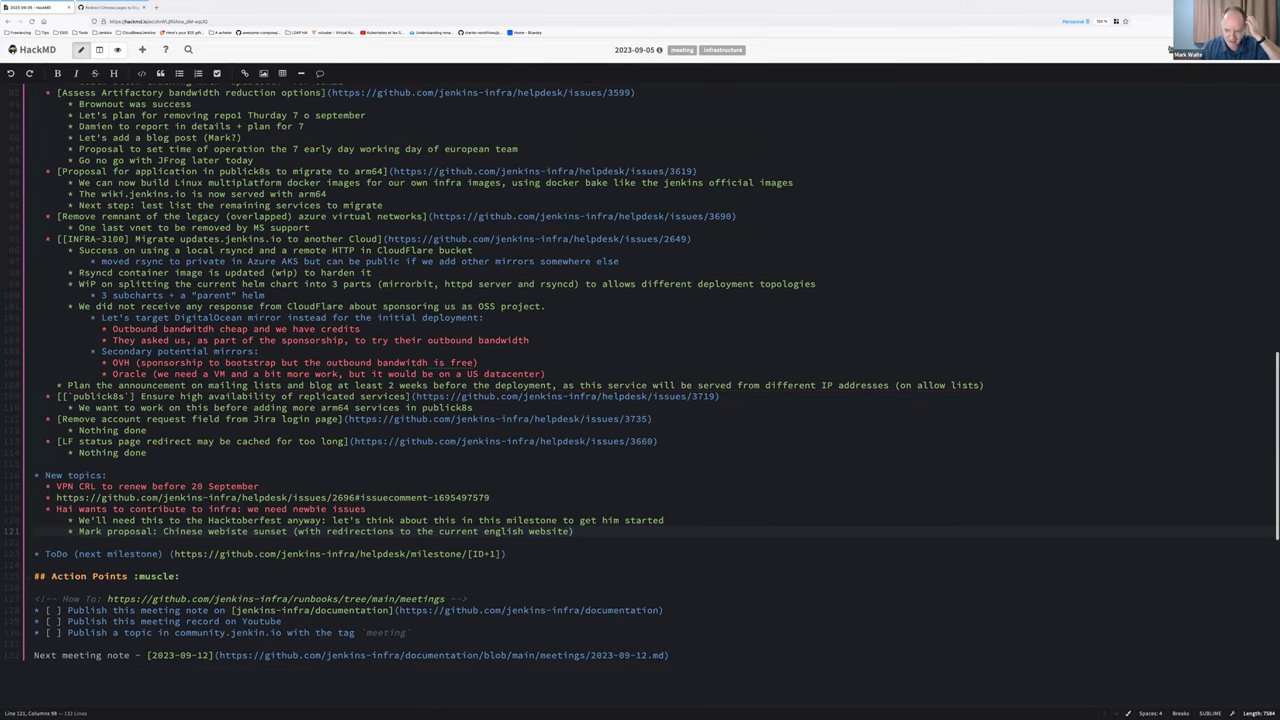
type(".")
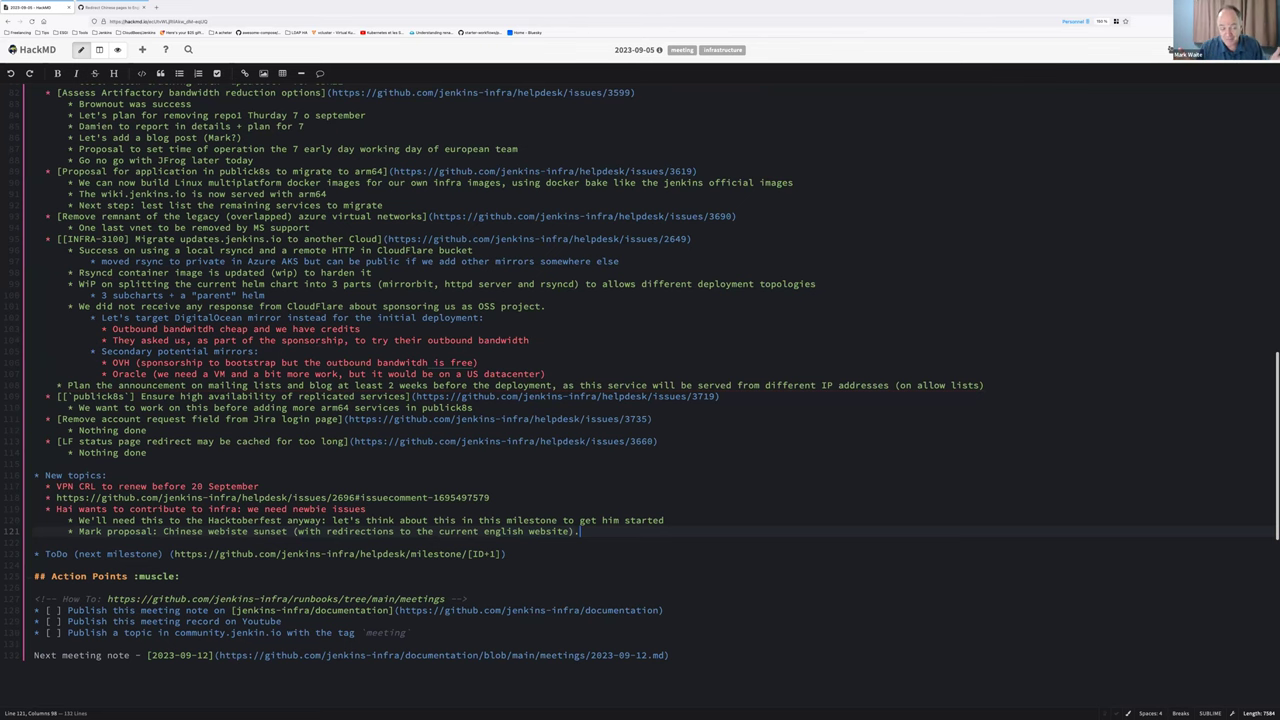
key("Return")
key("Tab")
type("Ref.")
key("ctrl+v")
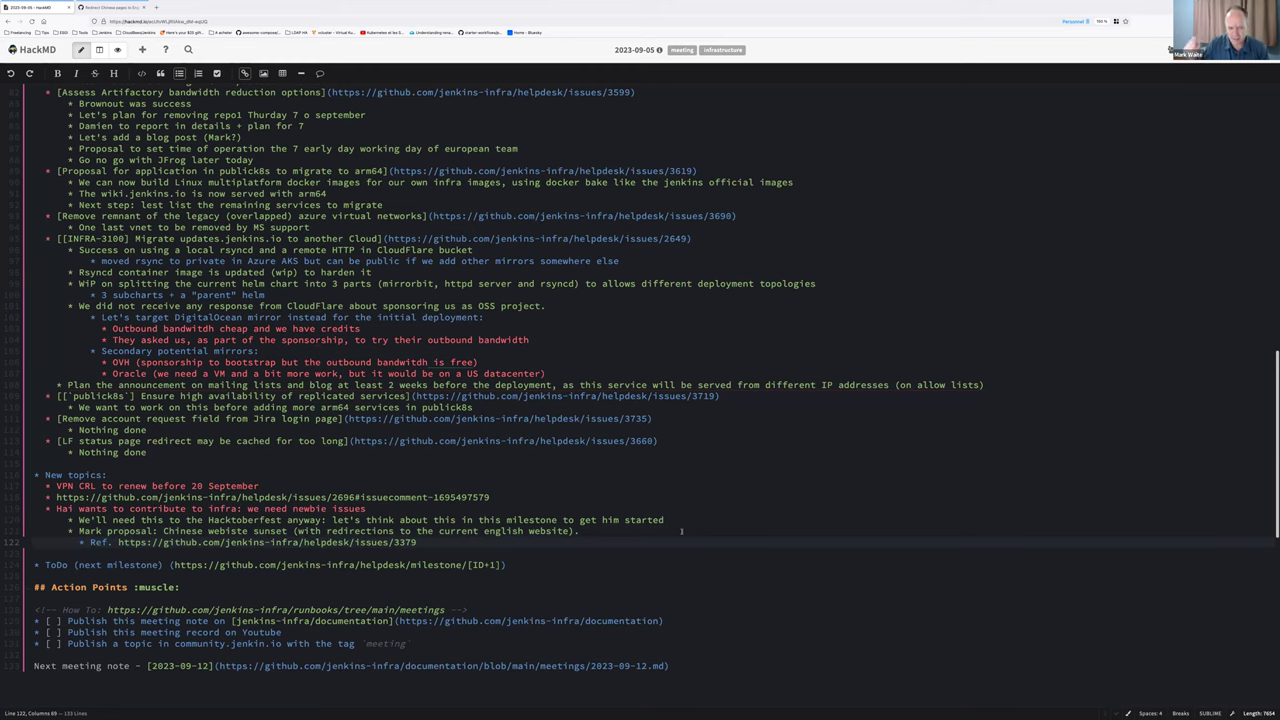
Return to the Chinese site redirect issue and review its description, milestone and related comments
left_click(118, 8)
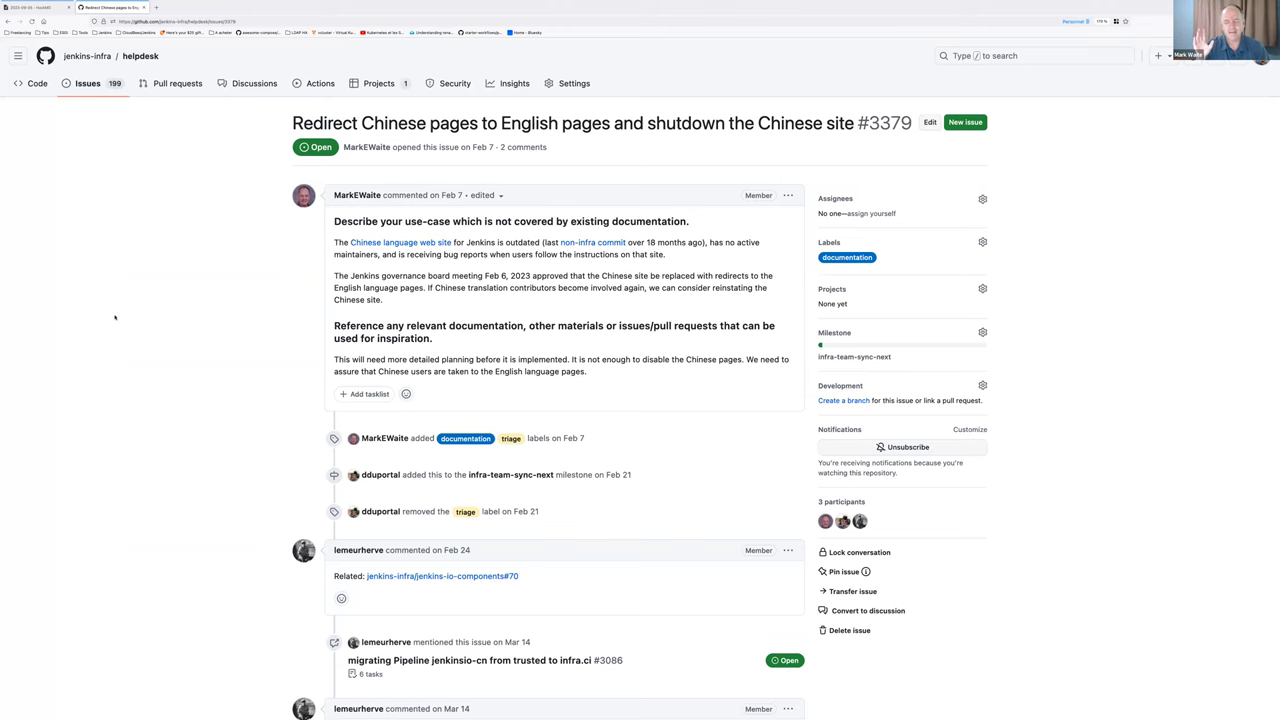
scroll(114, 317, "down", 1)
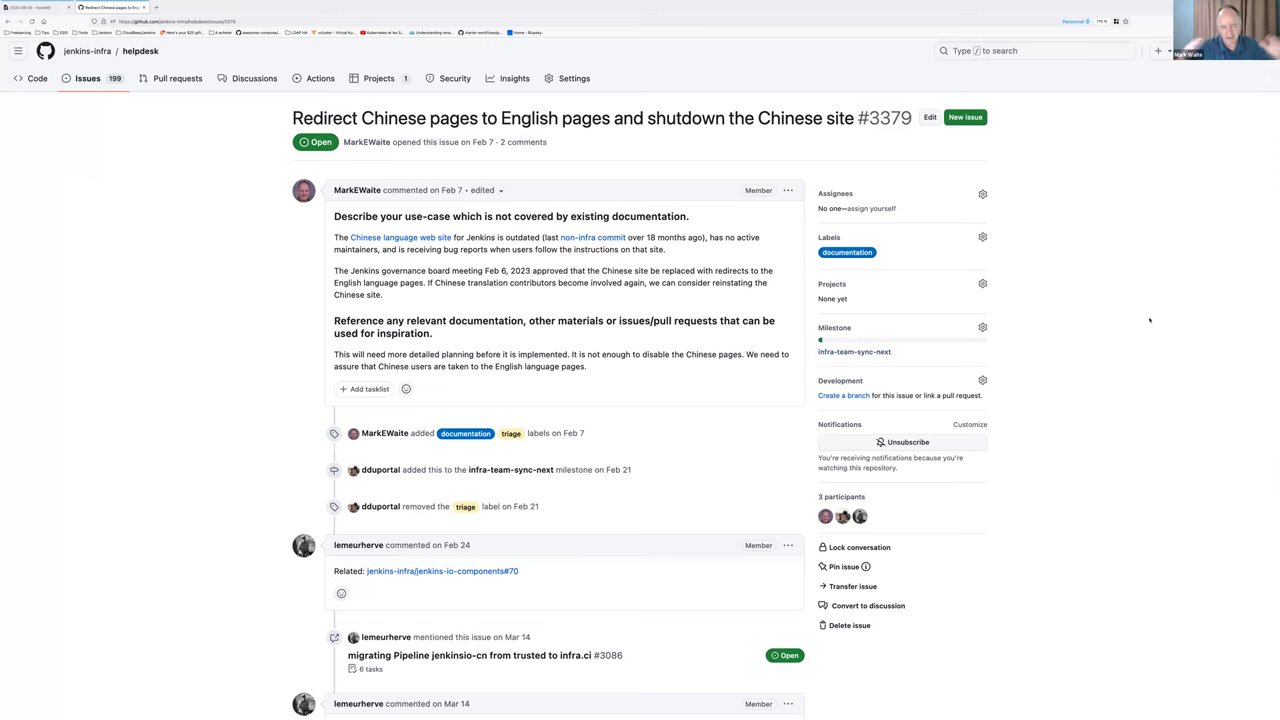
scroll(1149, 320, "down", 3)
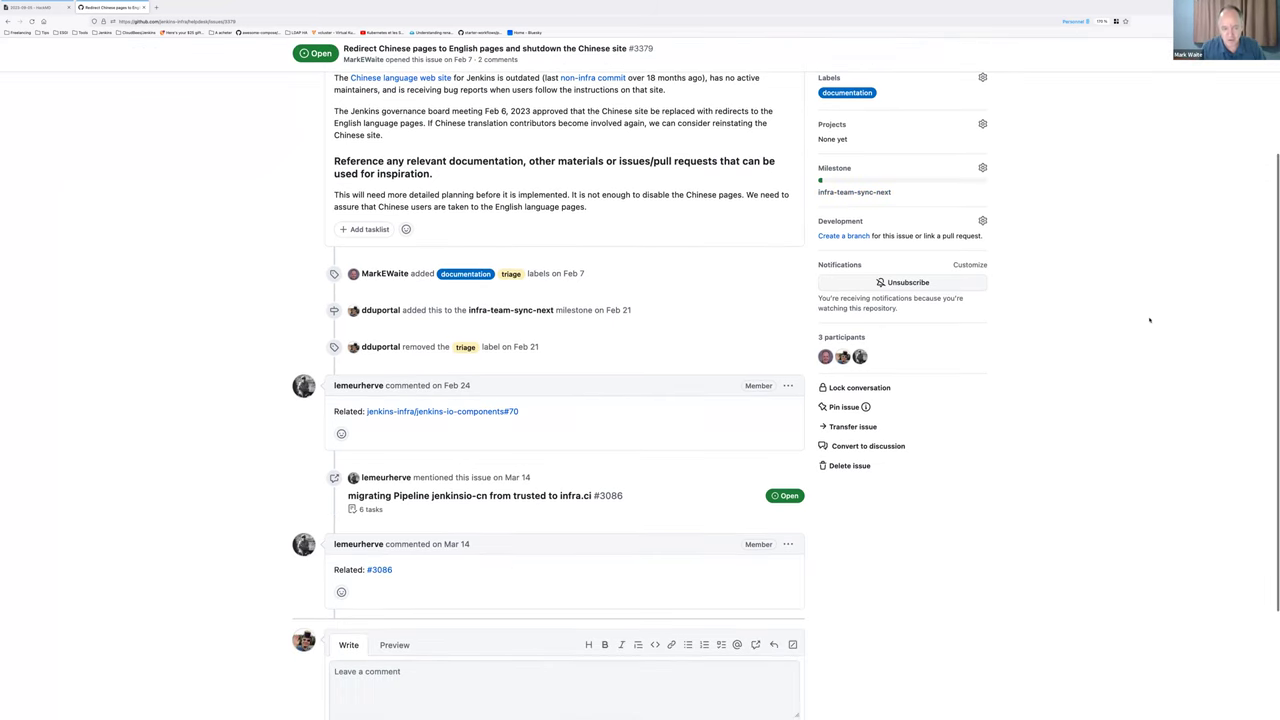
scroll(1149, 320, "up", 1)
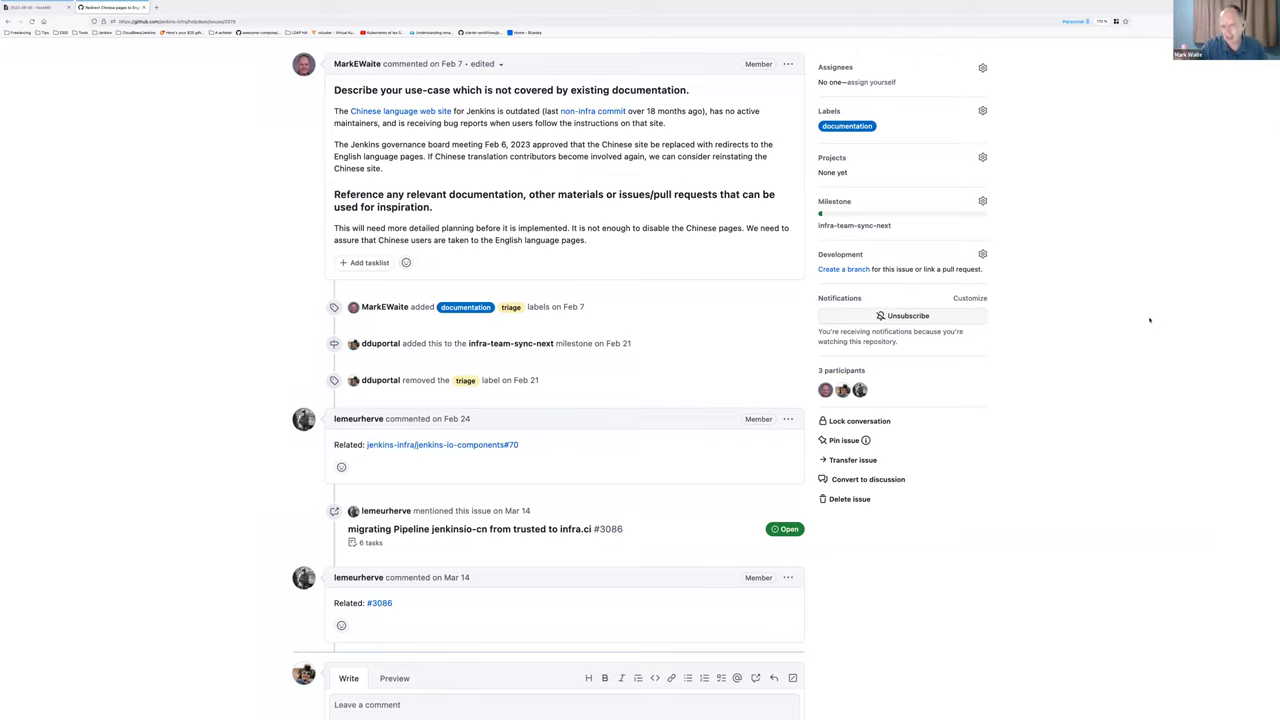
scroll(1149, 320, "up", 1)
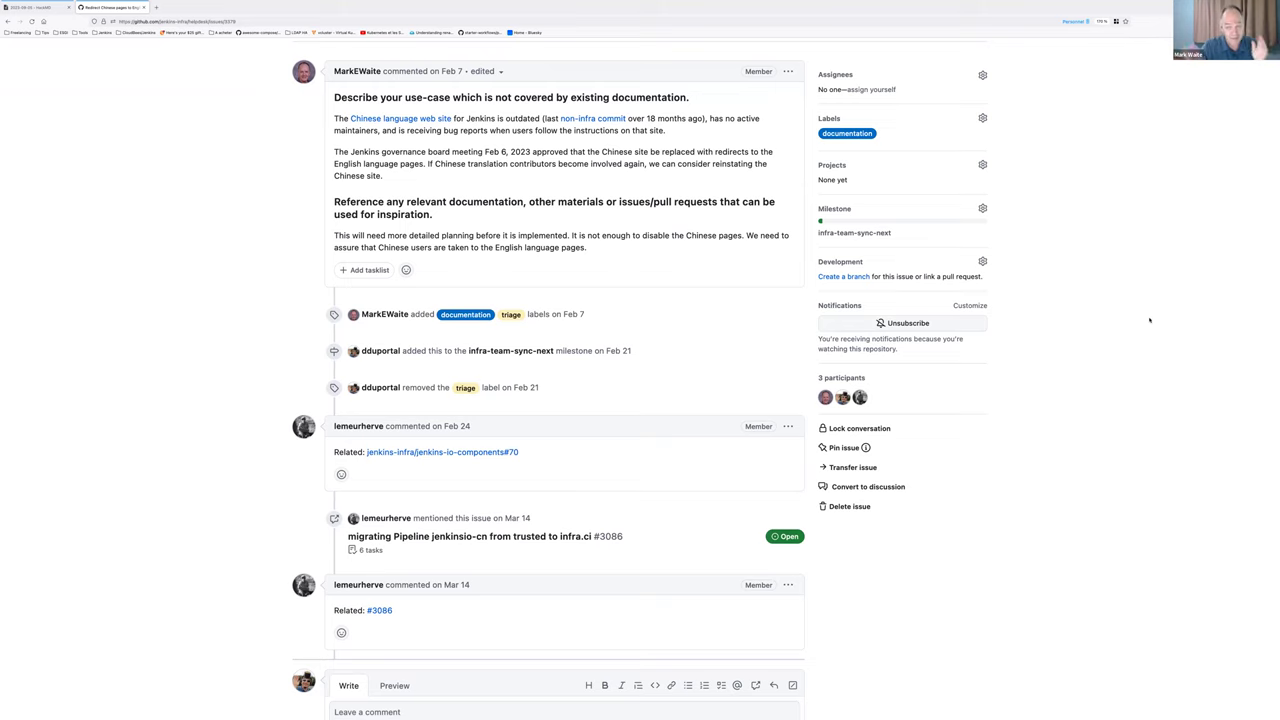
scroll(1149, 320, "up", 3)
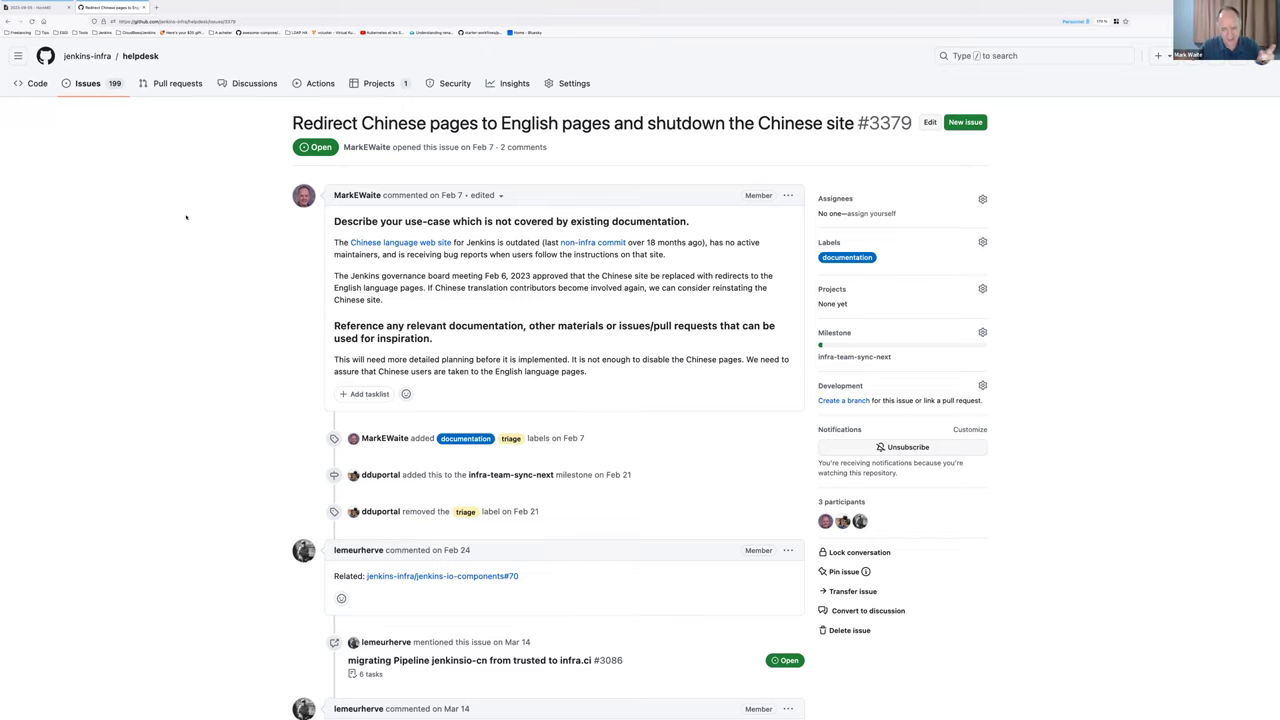
Open the jenkins-infra/kubernetes-management repository in a new Personal container tab and display clusters/publick8s.yaml
right_click(156, 7)
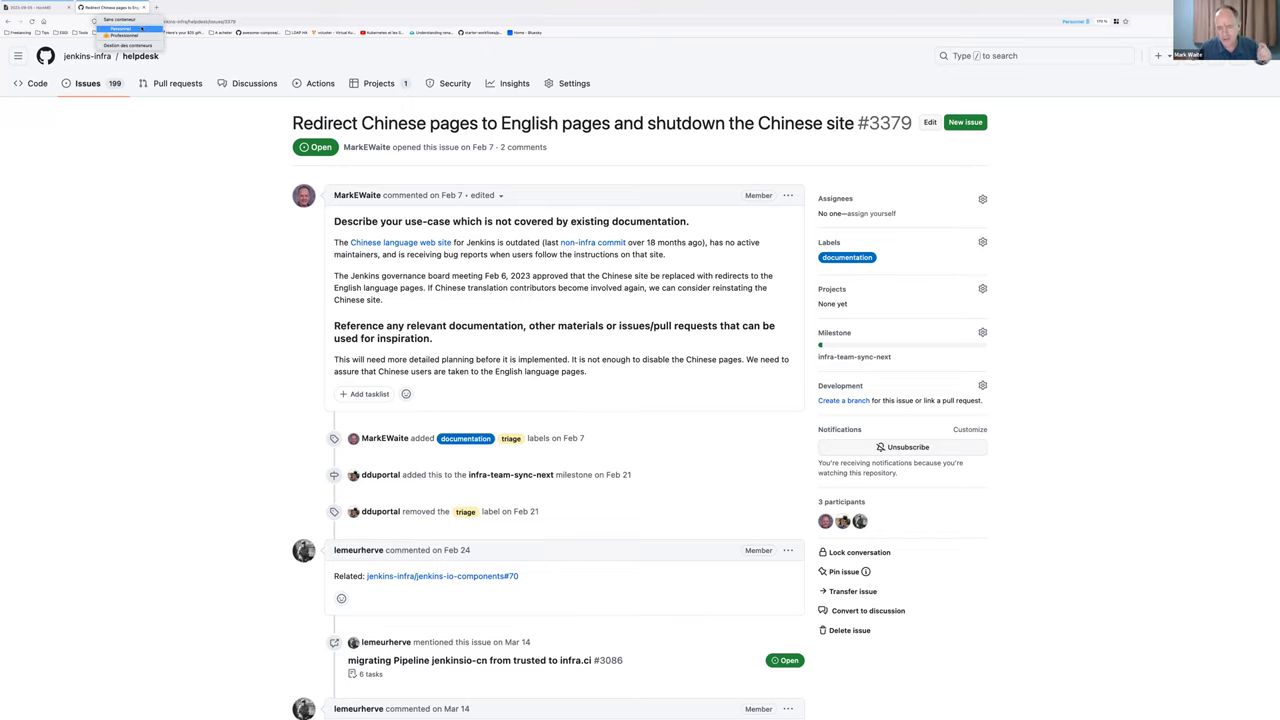
left_click(142, 28)
type("github.com/jenkins-infra/kub")
key("Return")
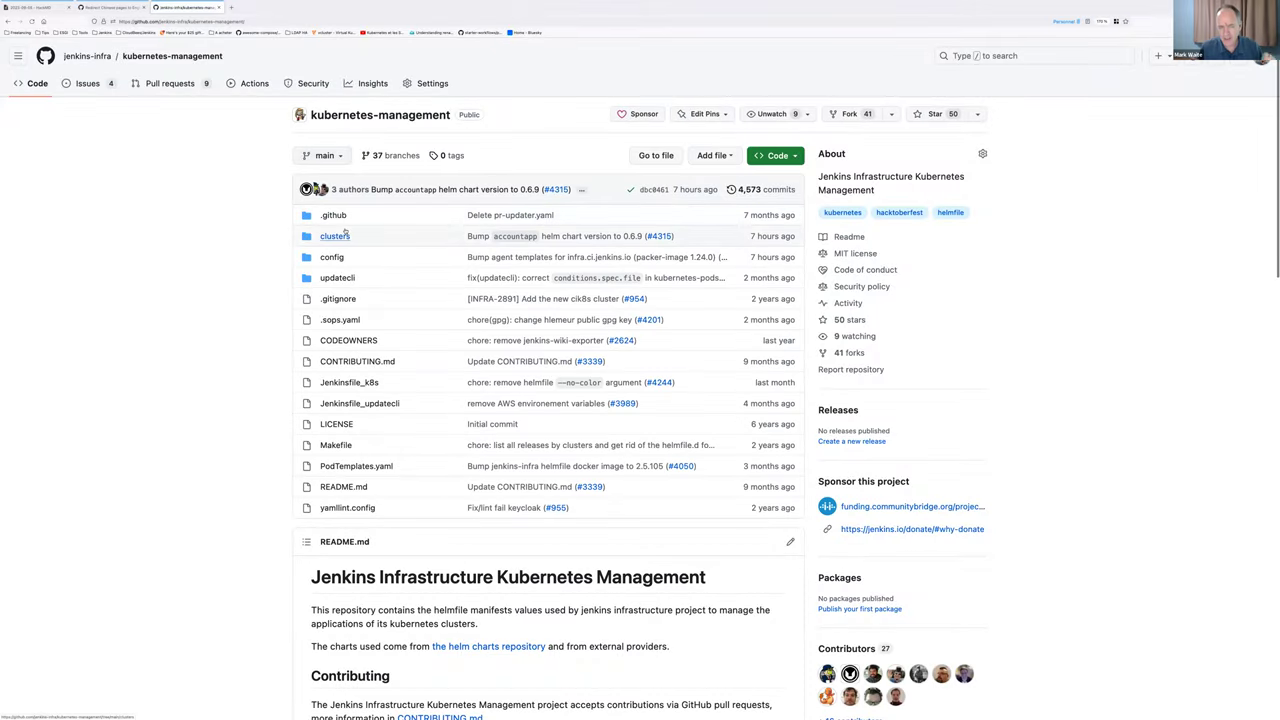
left_click(342, 238)
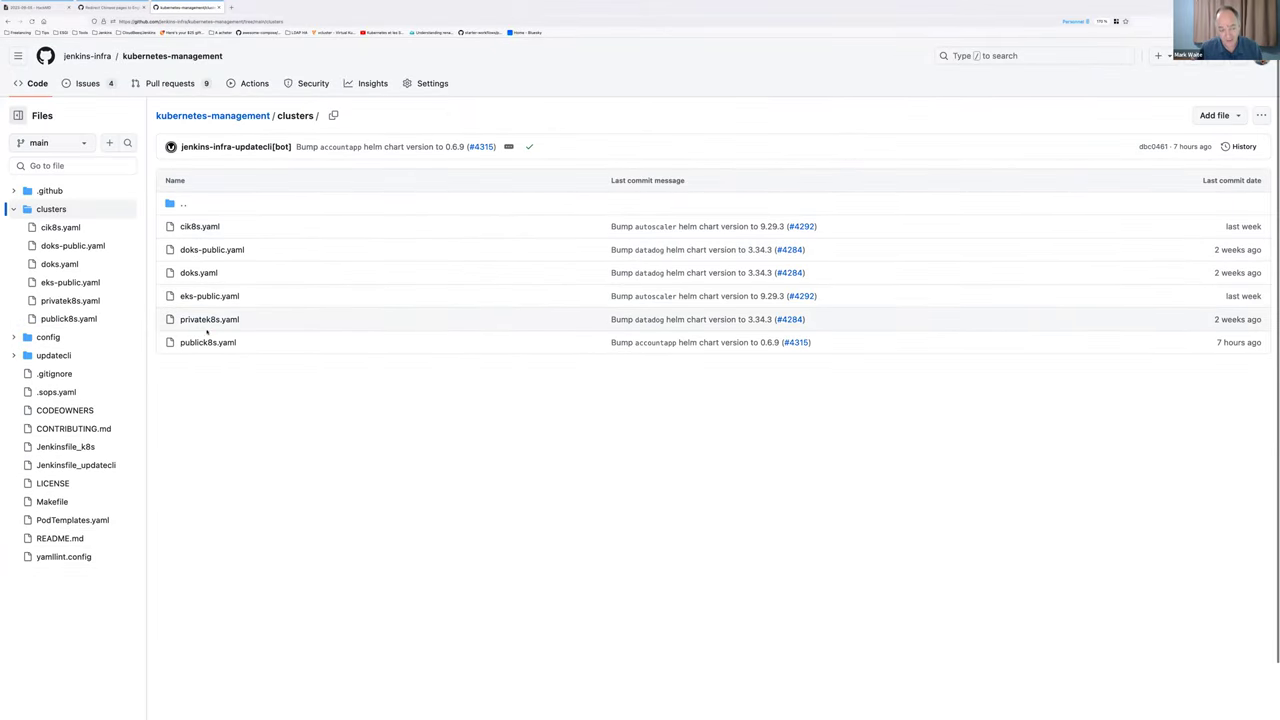
left_click(205, 344)
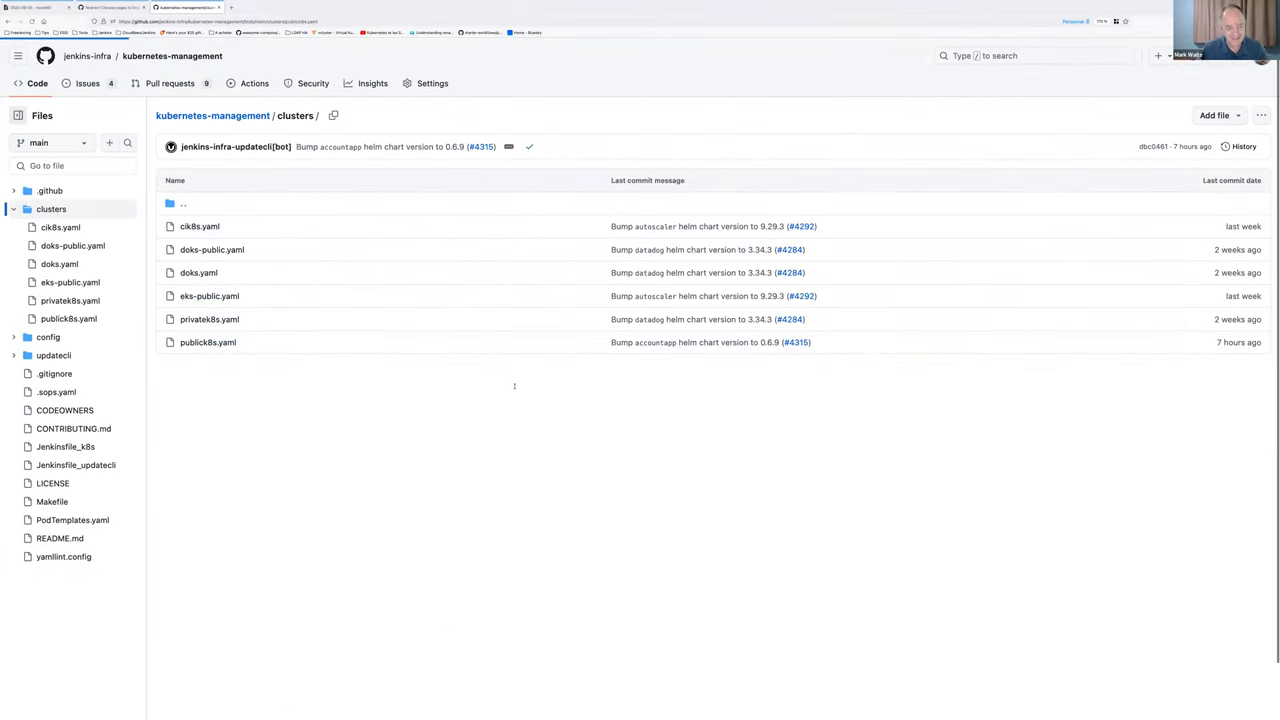
Find the "jenkinsio" release definition in publick8s.yaml
type("jenkins")
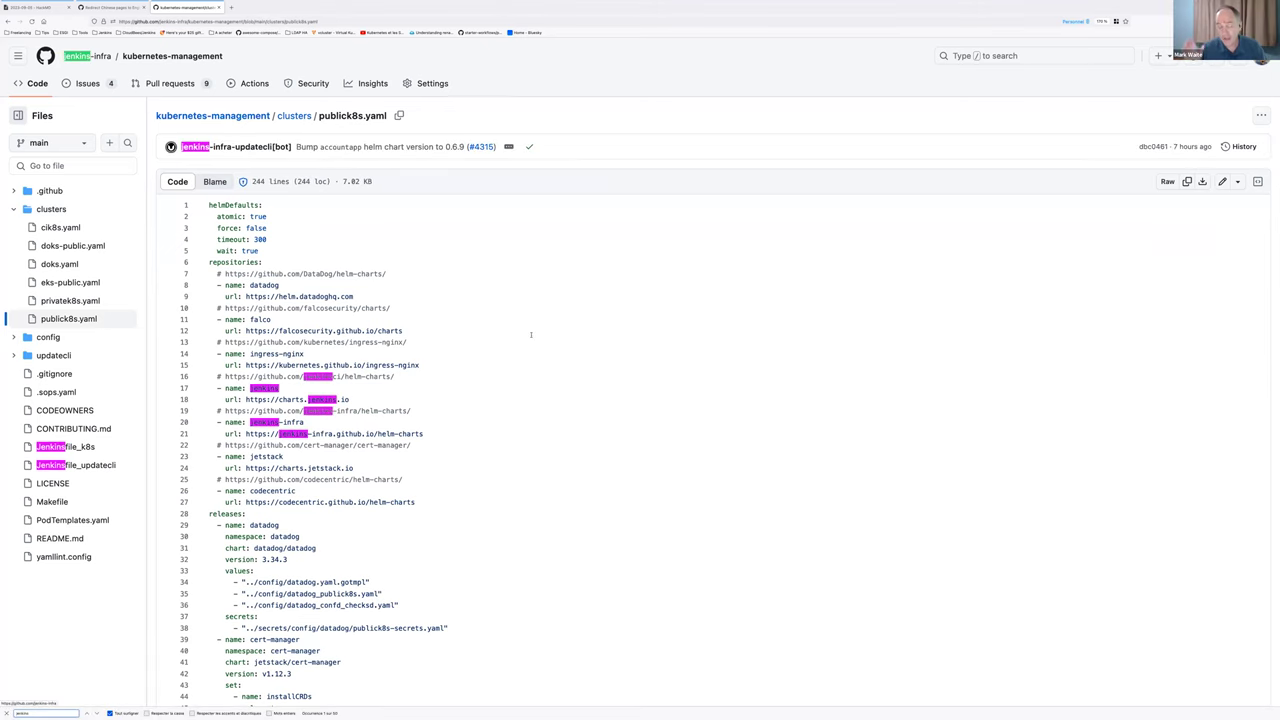
scroll(531, 335, "down", 1)
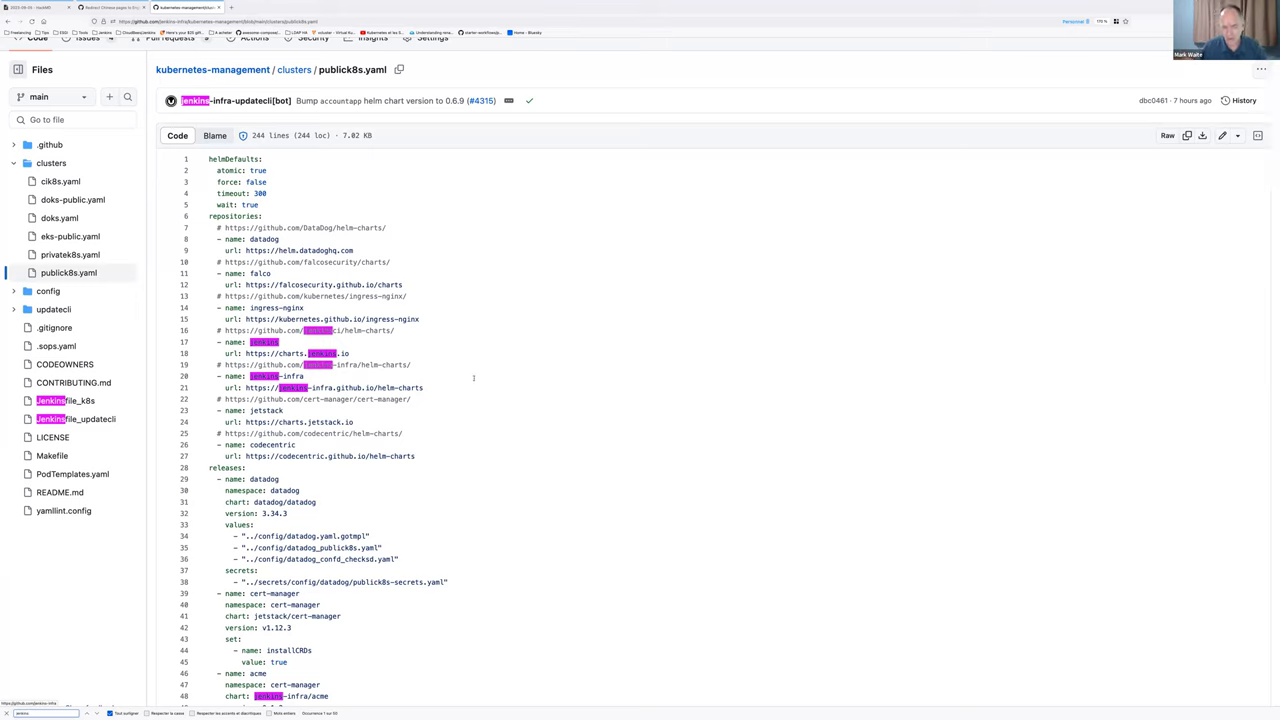
key("Return")
key("Return")
key("Return")
key("Return")
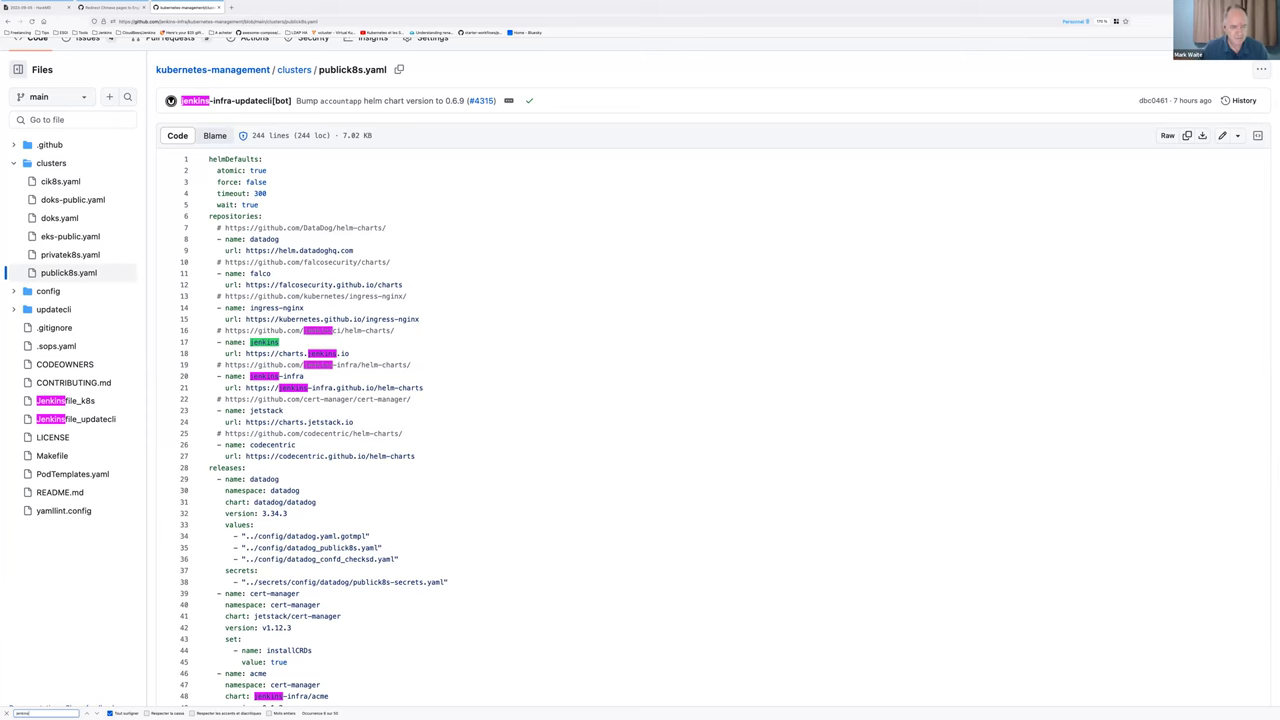
type("io")
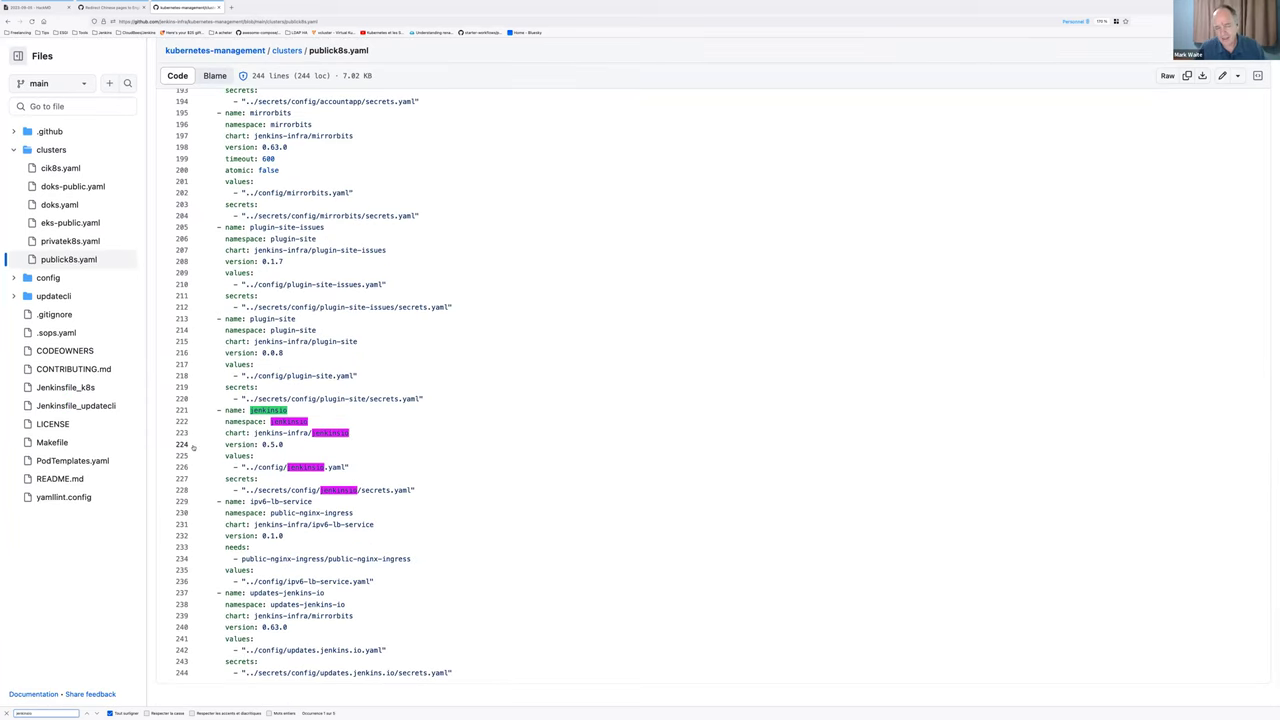
Select lines 221 to 228 of the jenkinsio release in publick8s.yaml and copy their permalink
left_click(182, 410)
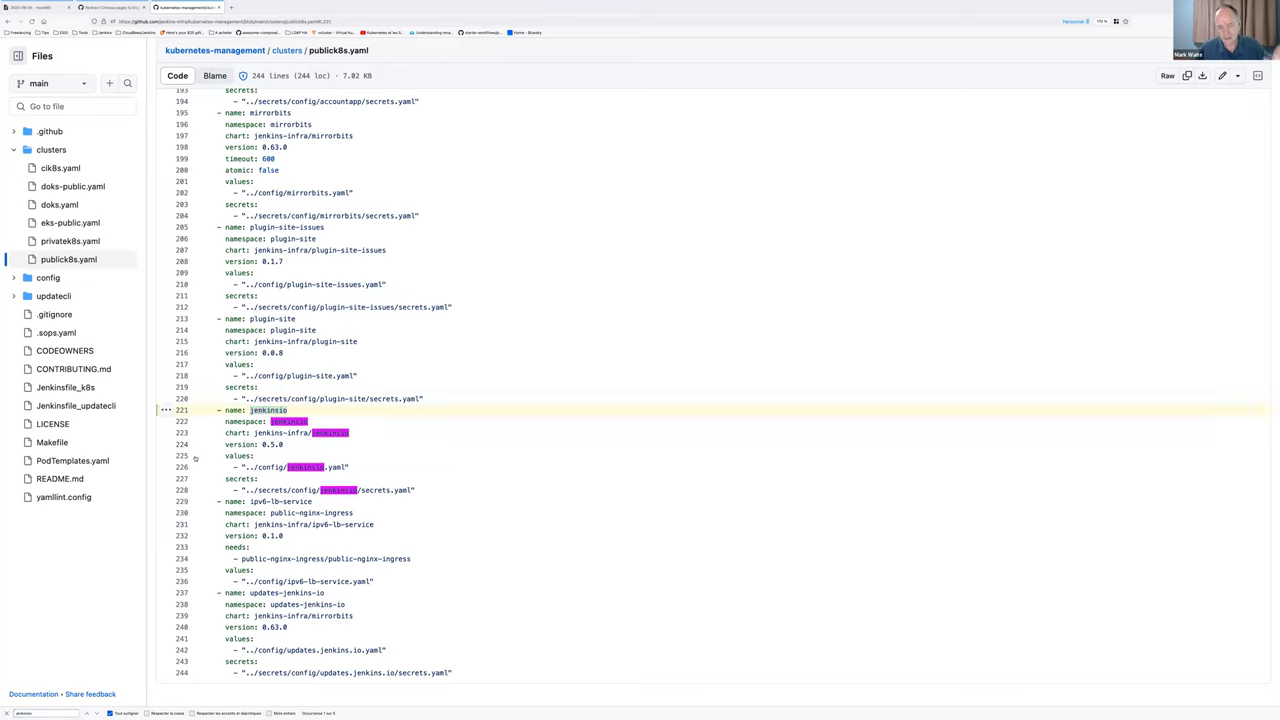
left_click(182, 490, "shift")
left_click(166, 410)
left_click(184, 451)
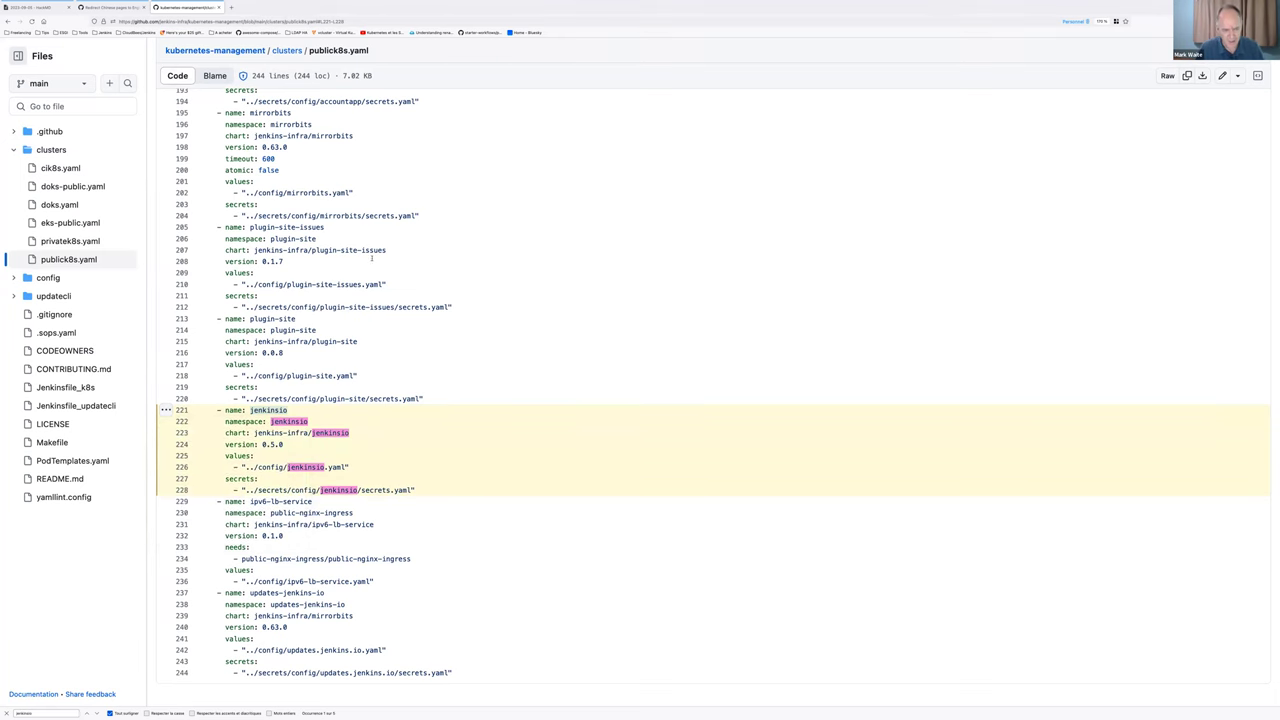
Start a bulleted comment on the Chinese site redirect issue with the permalink to publick8s.yaml lines 221-228 as the first item
key("ctrl+shift+Tab")
scroll(435, 540, "down", 10)
left_click(435, 540)
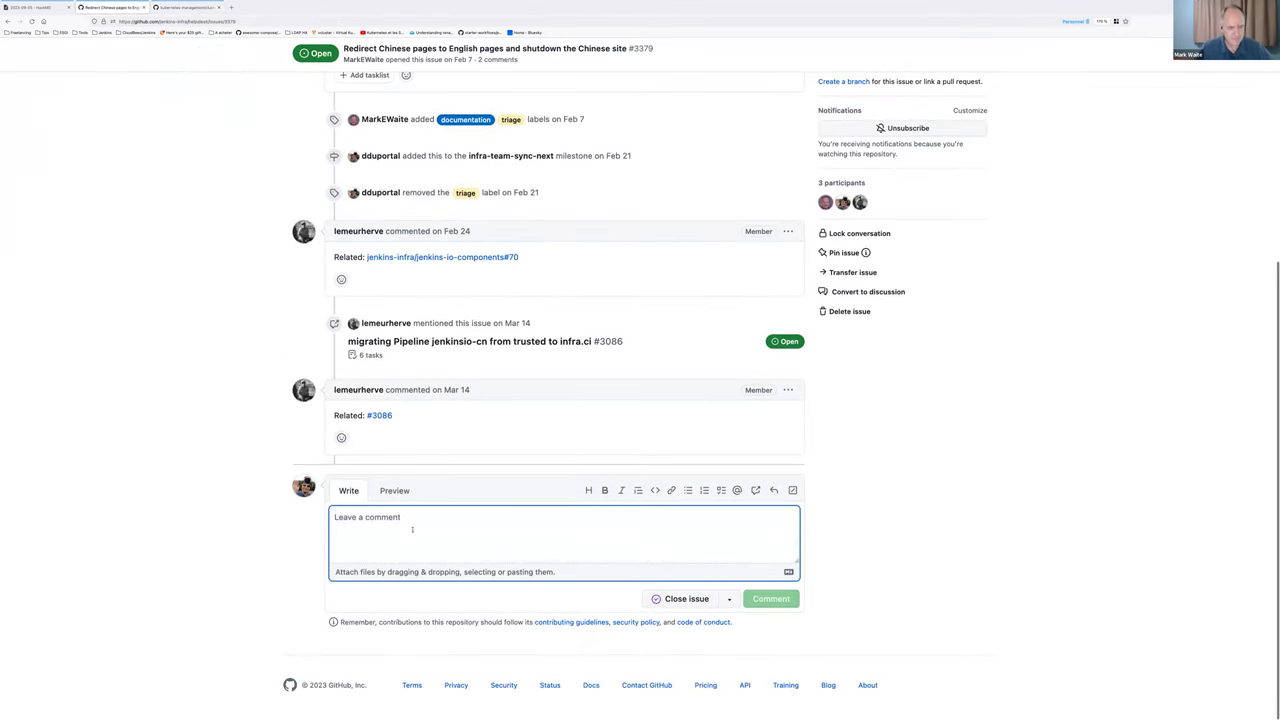
type("-")
key("ctrl+v")
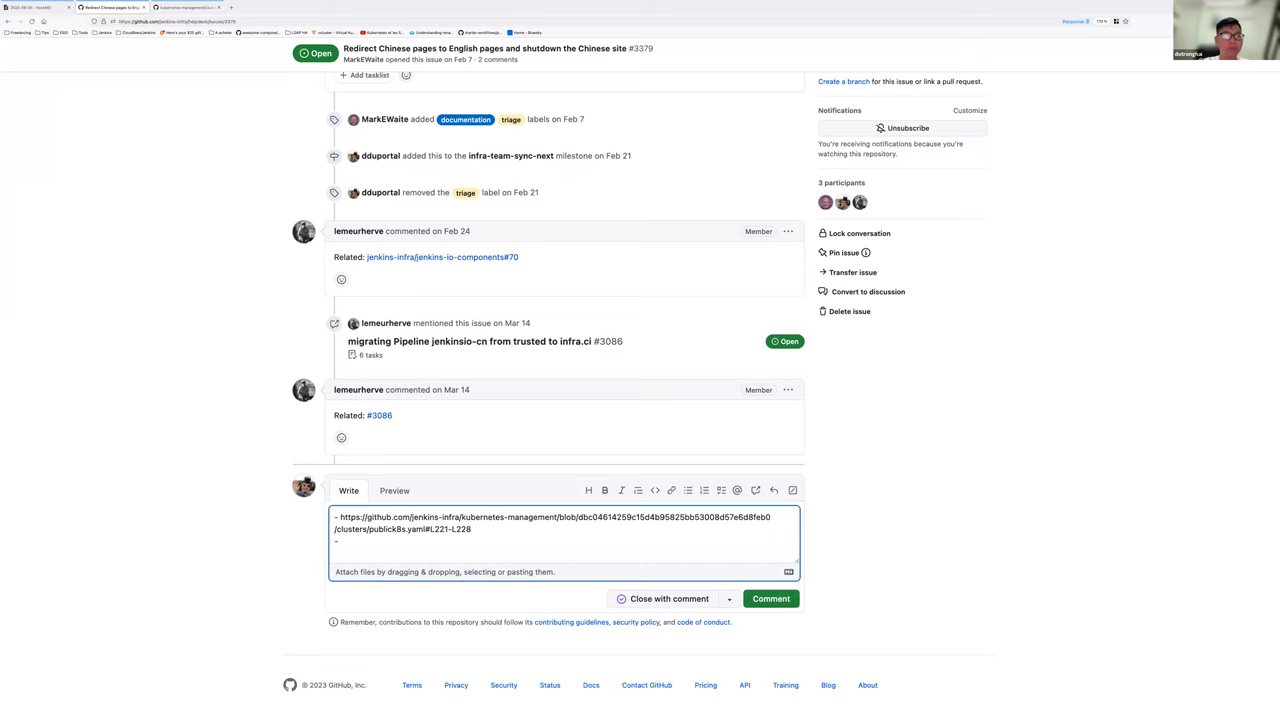
Load the jenkins-infra/fastly repository in place of the publick8s.yaml page and display its services.tf file
key("ctrl+Tab")
scroll(575, 322, "up", 1)
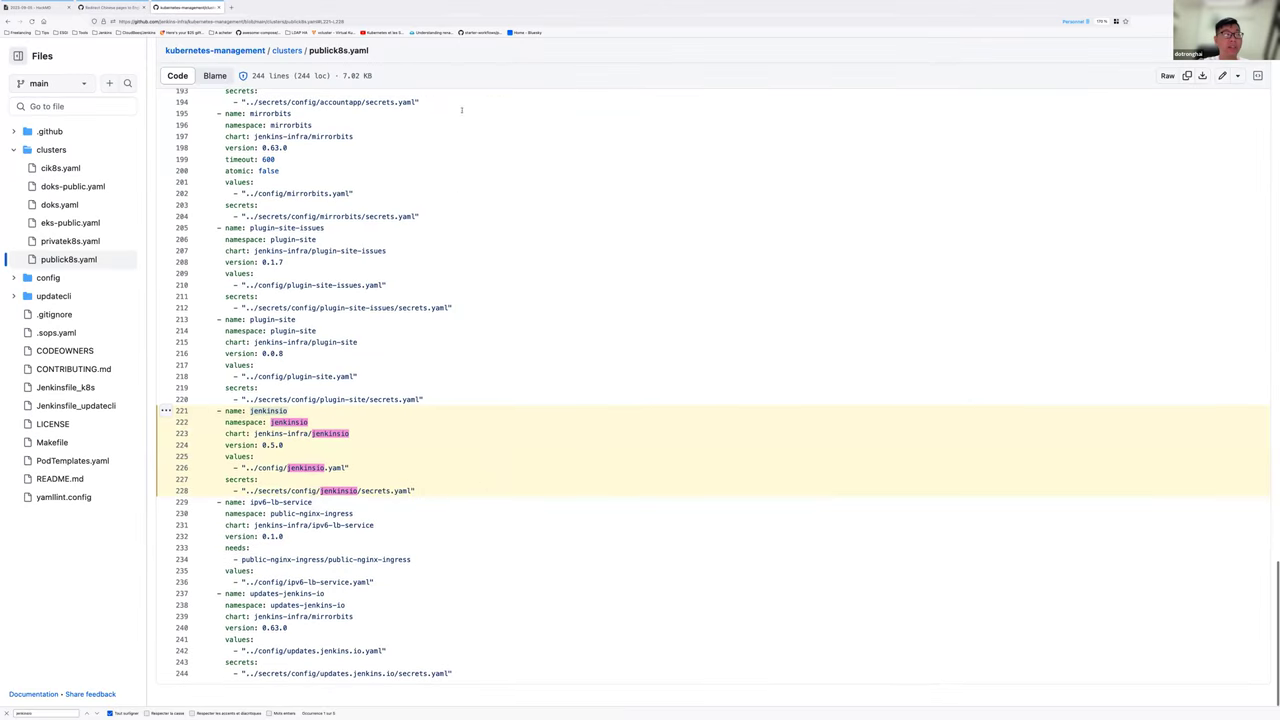
left_click(430, 21)
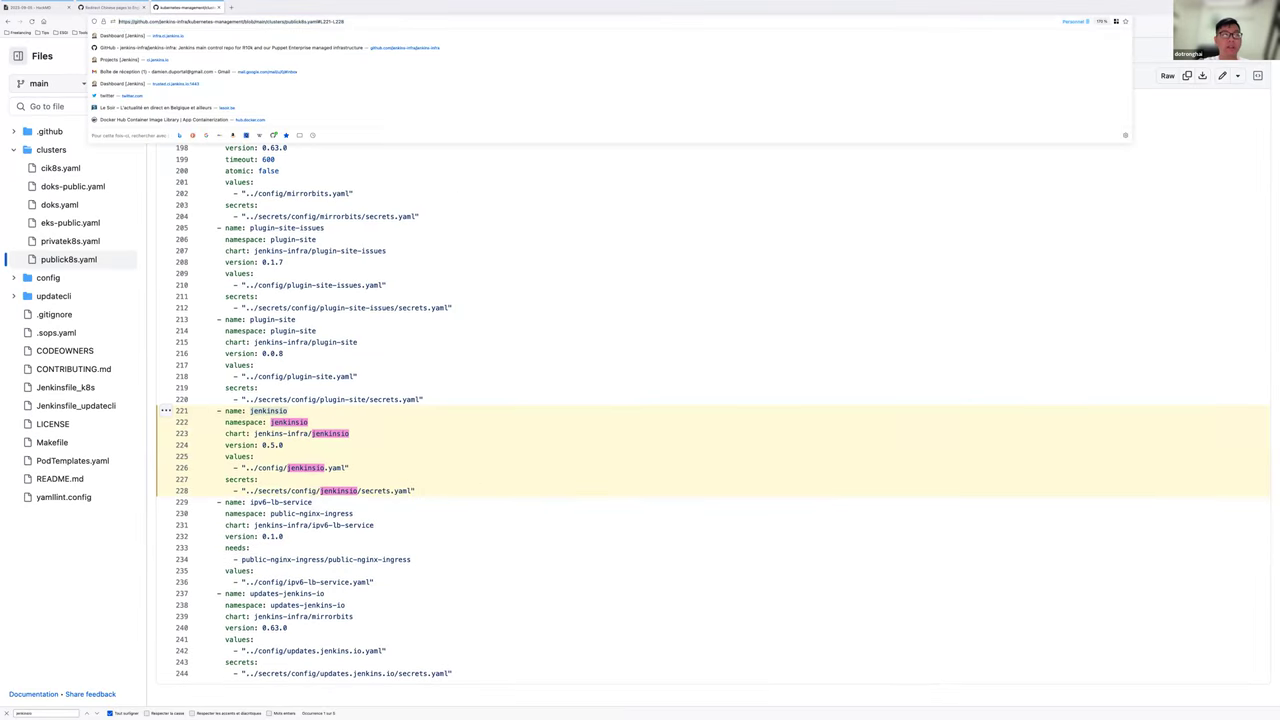
type("github.com/jenkins-infra/jenkins")
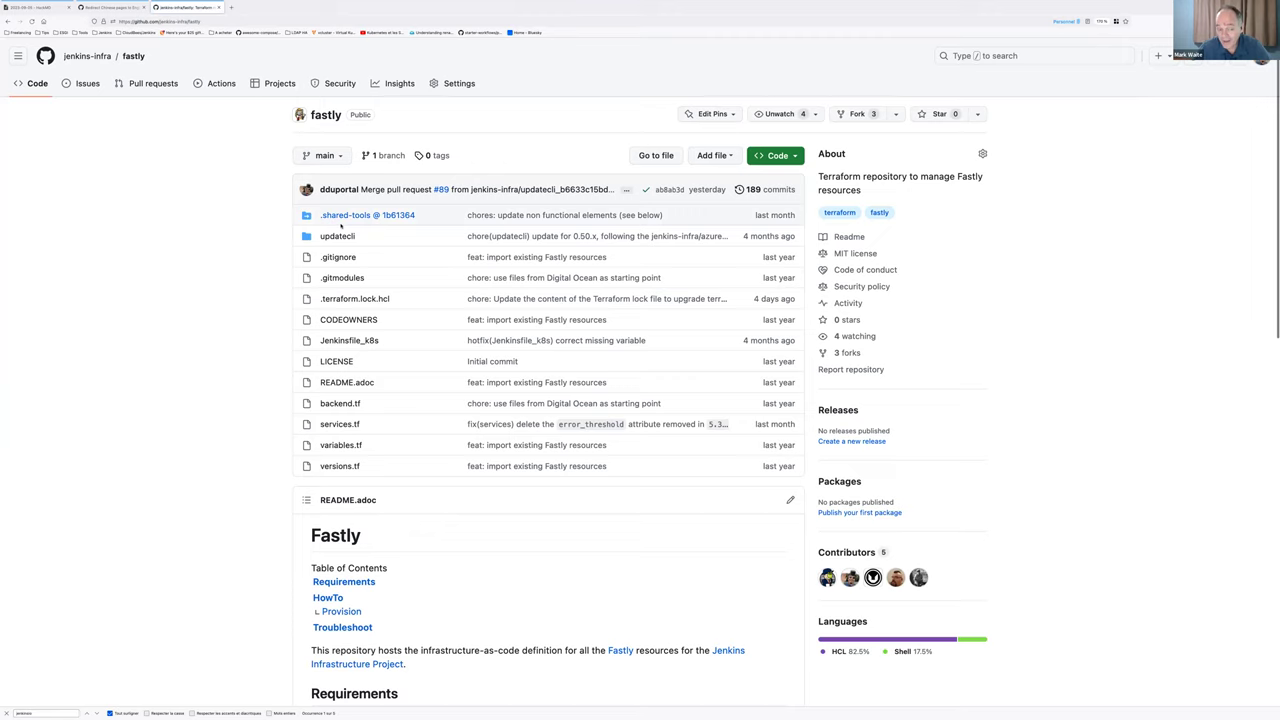
left_click(344, 405)
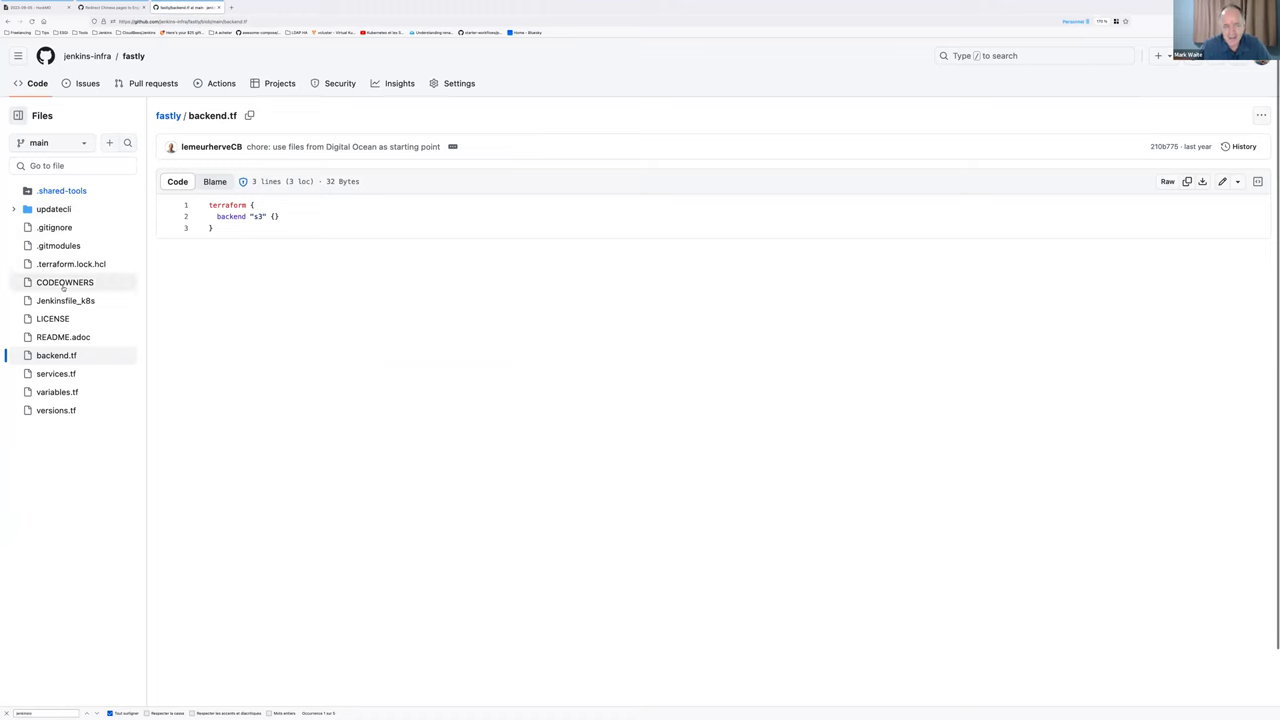
left_click(57, 373)
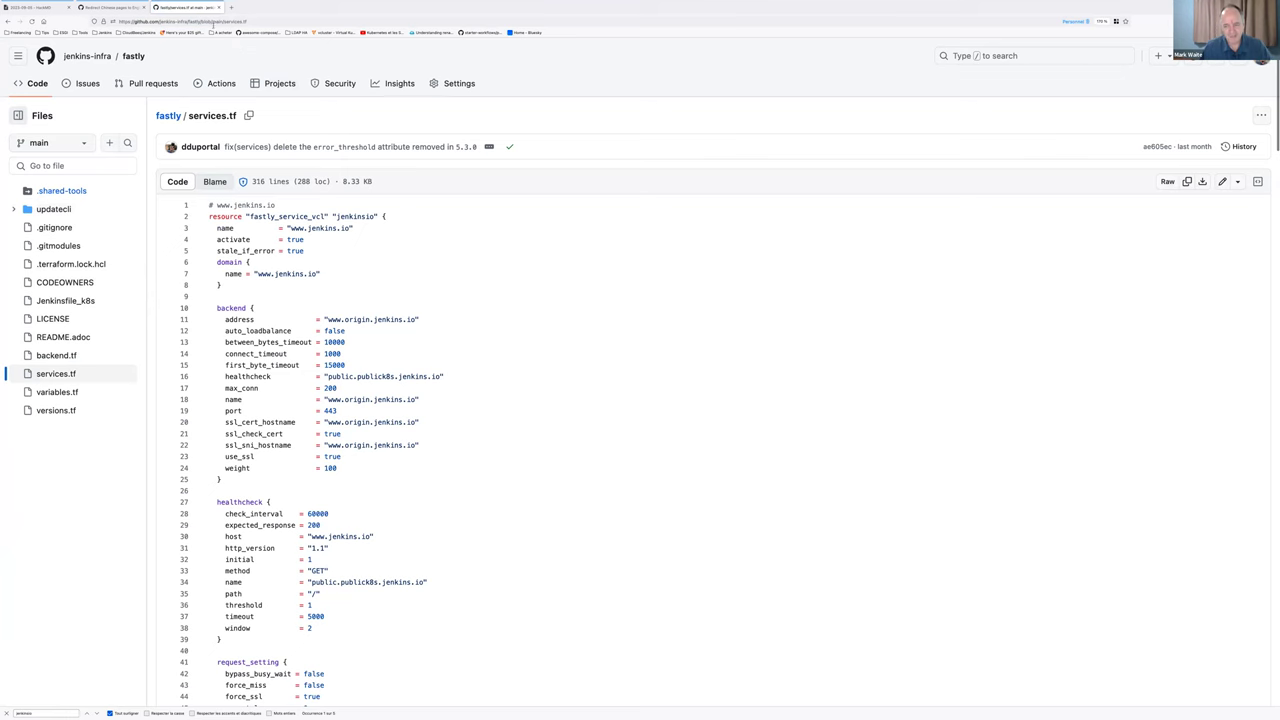
Introduce the issue comment's list with "A few useful websites:" and add the URL of fastly's services.tf as a list item
left_click(213, 22)
left_click(112, 7)
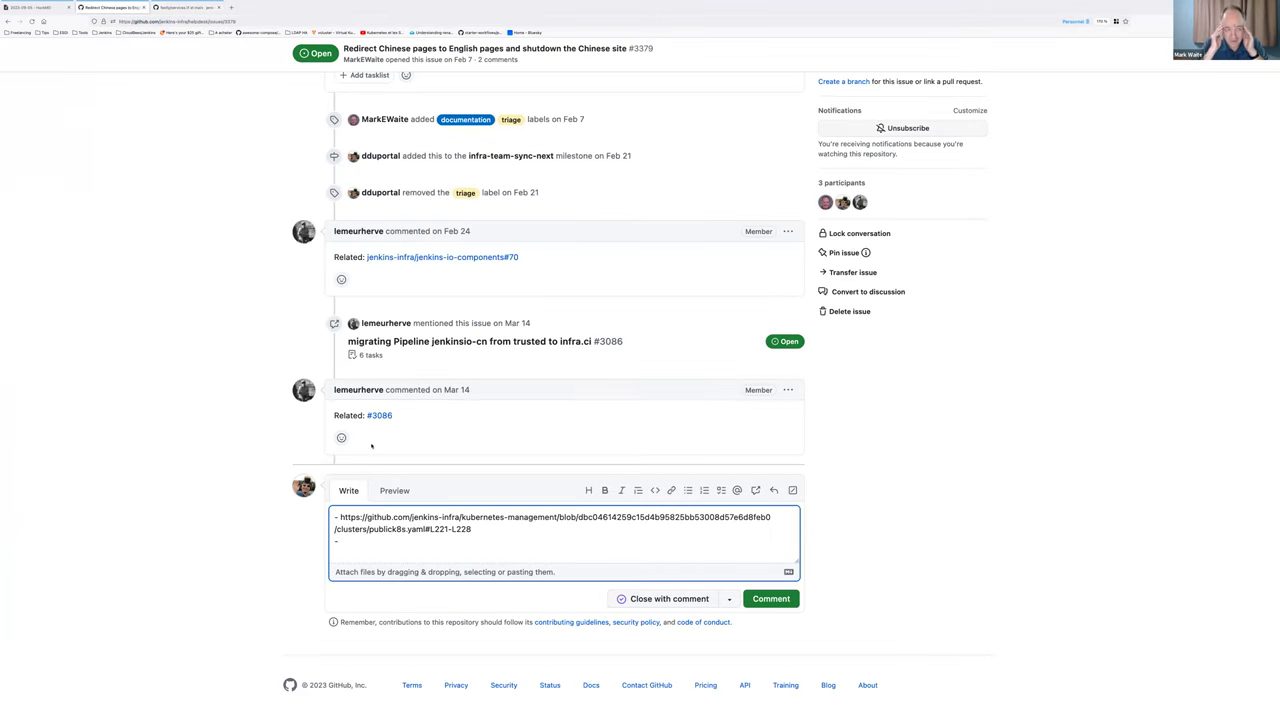
type("A few usef")
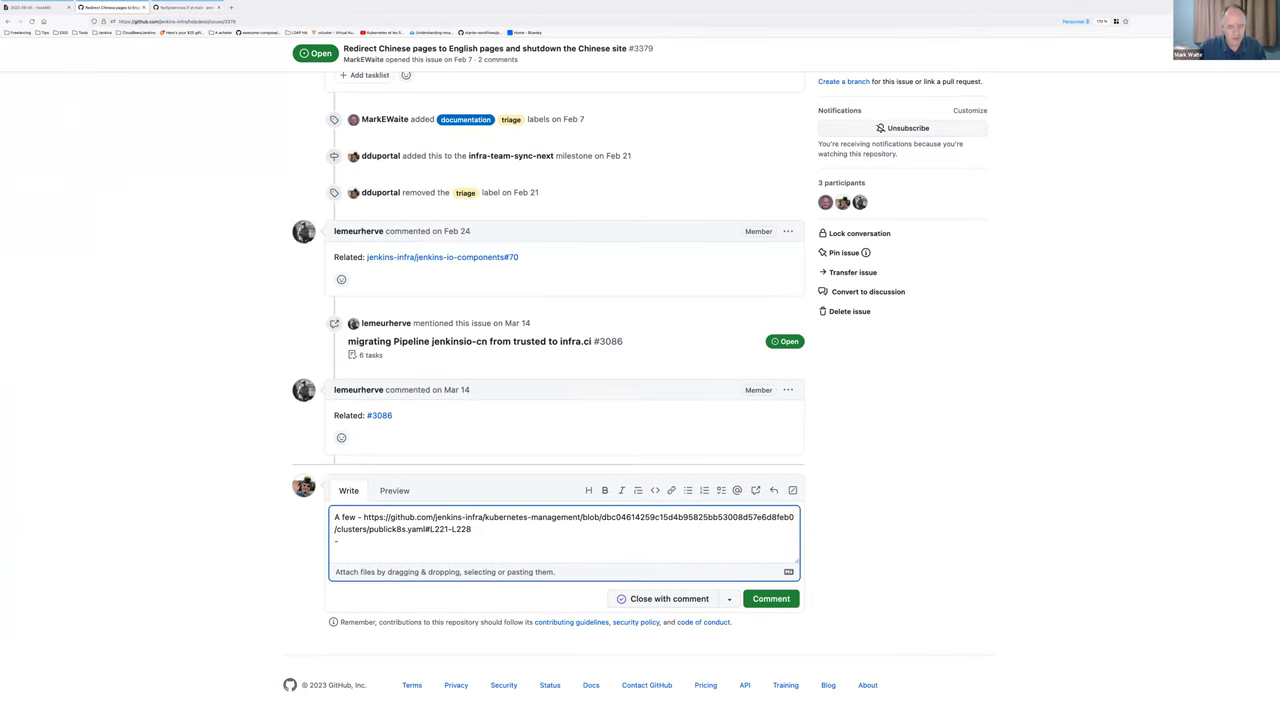
type("ul website")
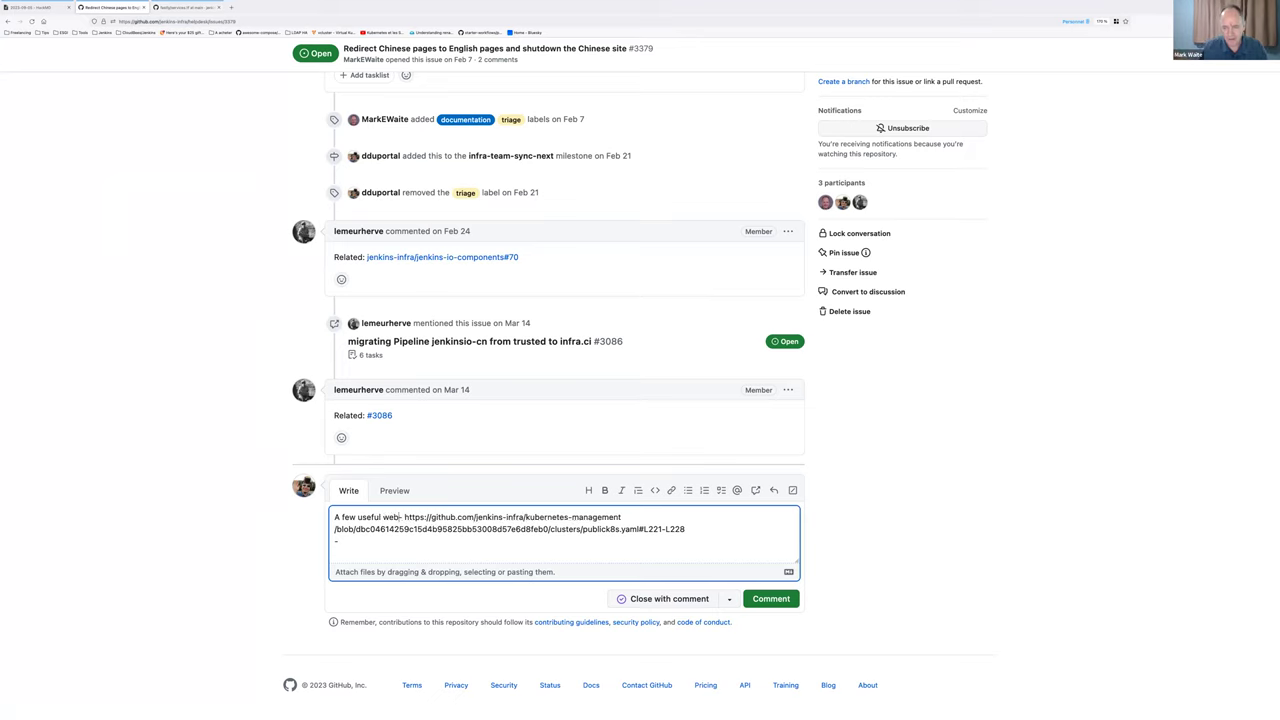
type("s:")
key("Return")
key("Return")
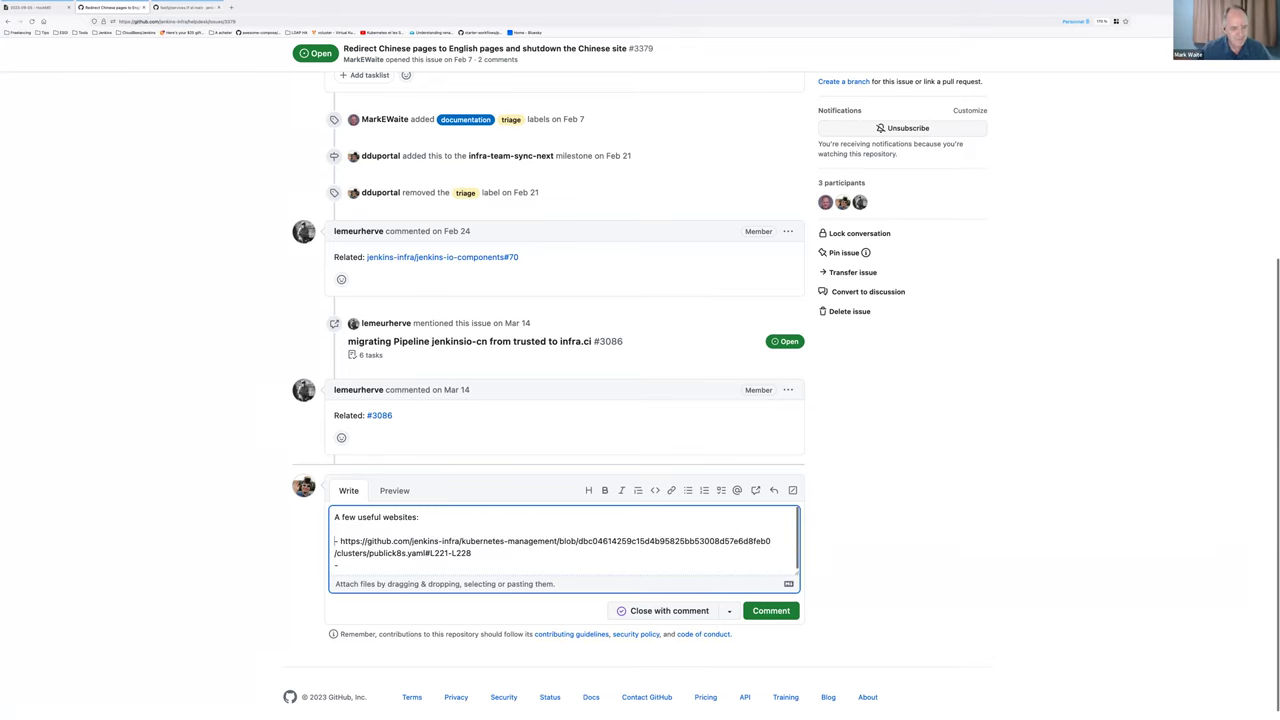
key("ctrl+v")
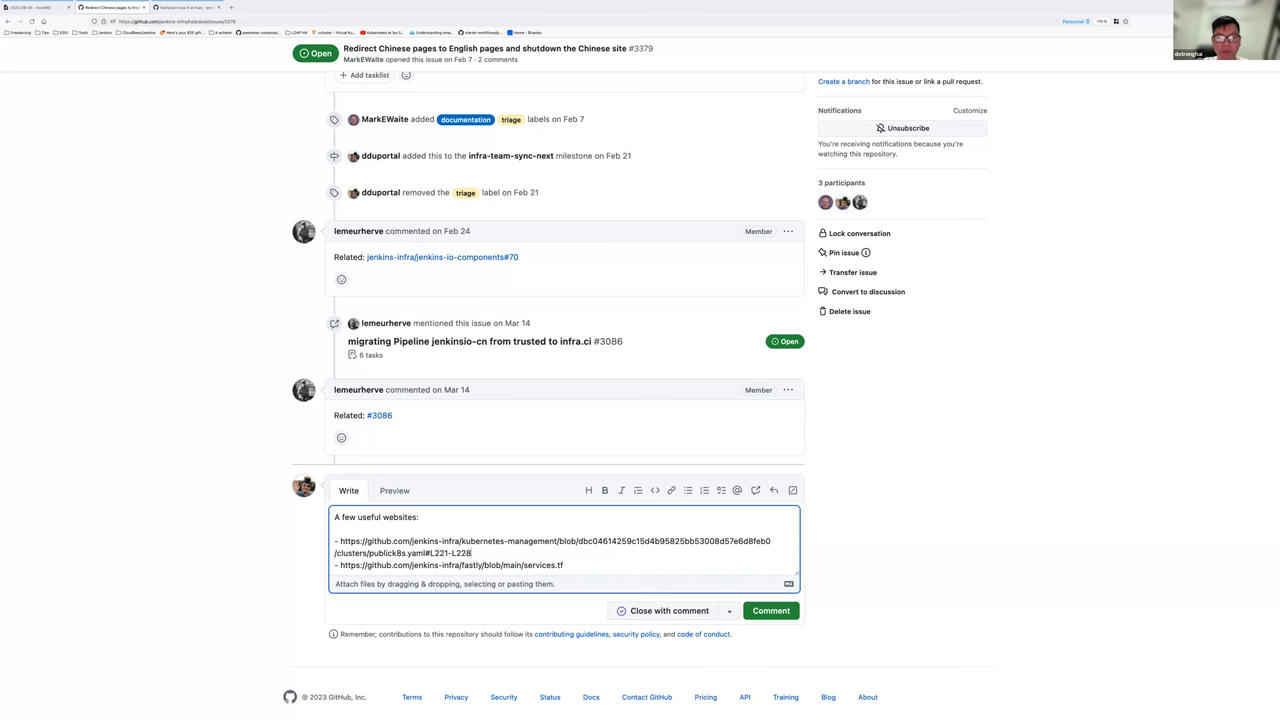
Load the jenkins-infra/helm-charts repository in place of the services.tf page
key("ctrl+Tab")
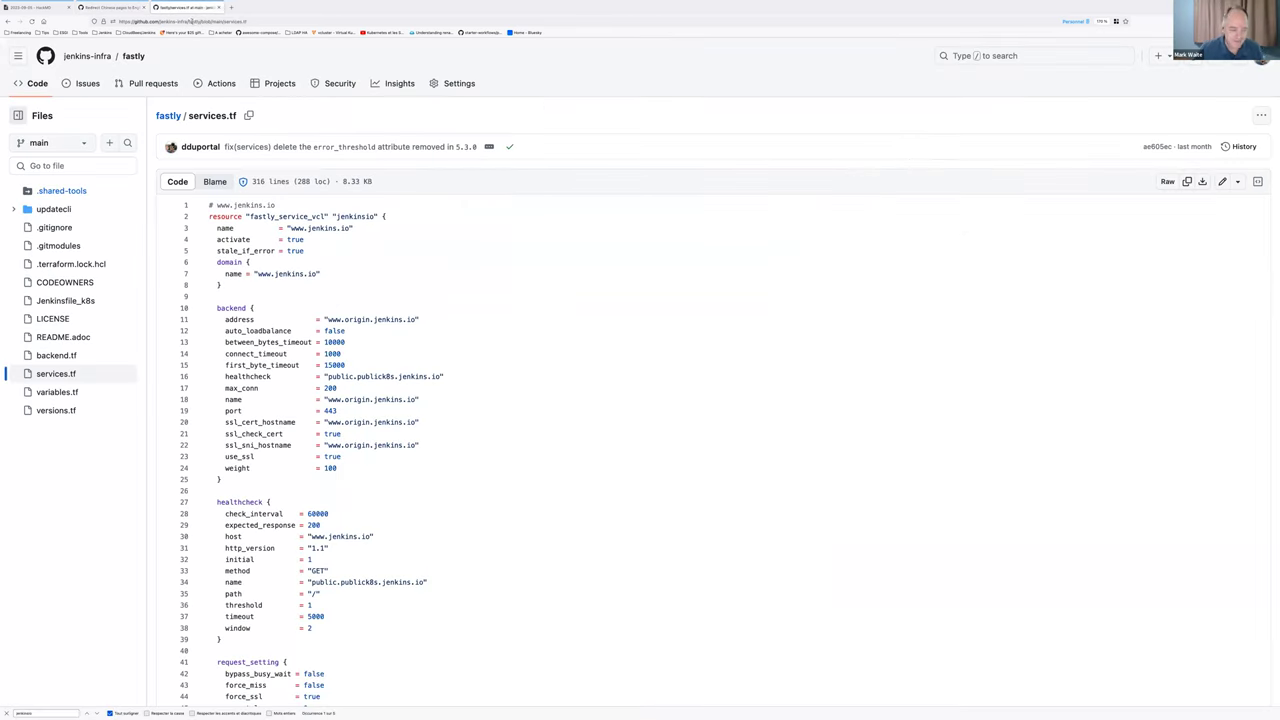
left_click_drag(188, 22, 247, 22)
type("helpdesk")
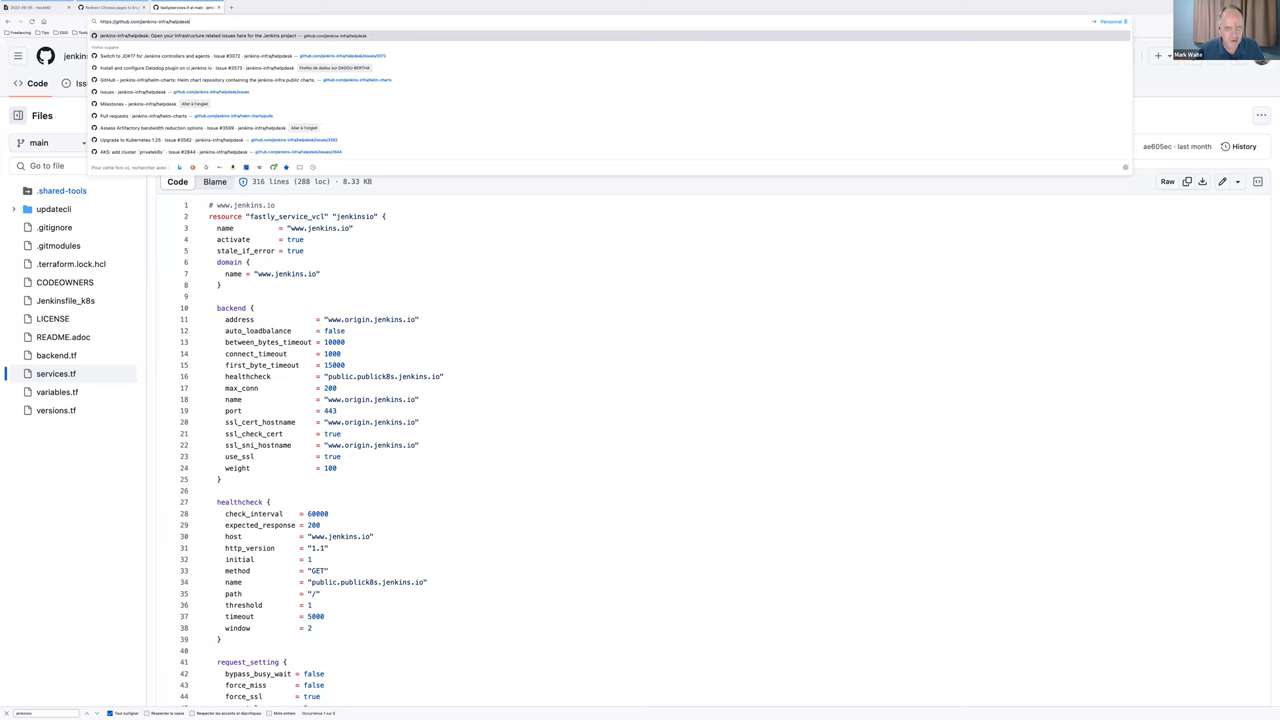
key("Return")
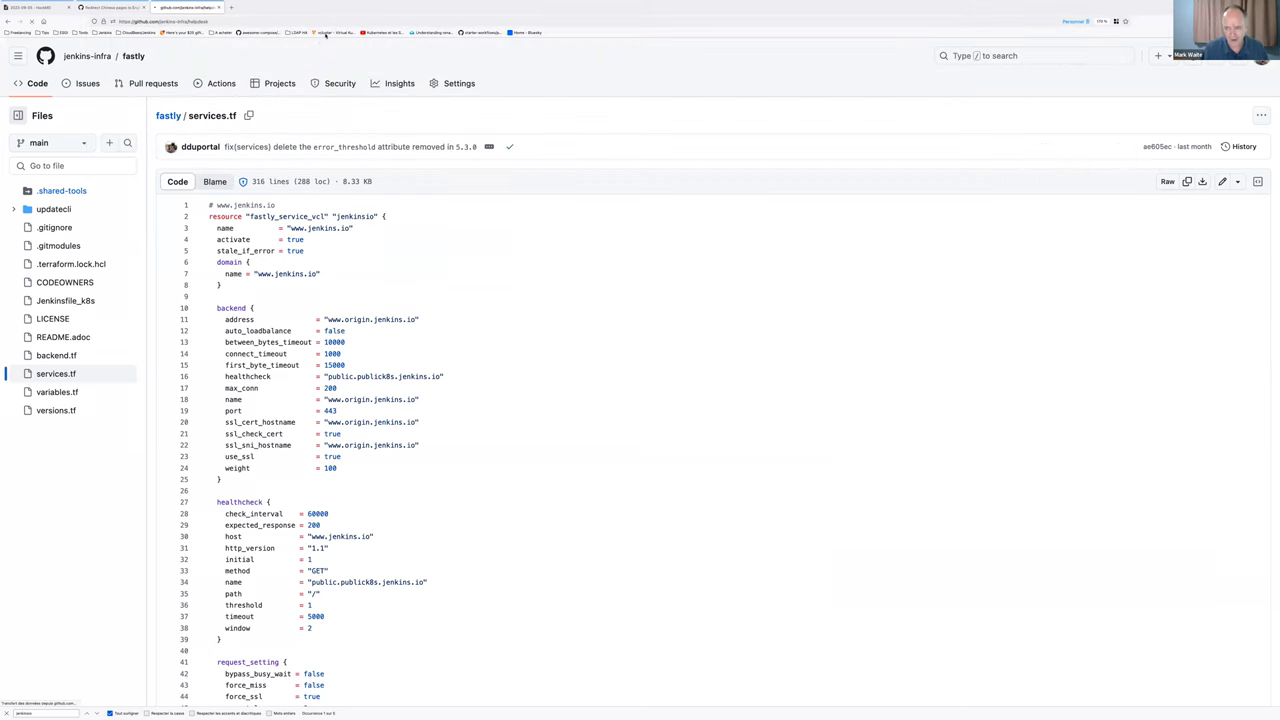
left_click(321, 19)
key("BackSpace")
key("BackSpace")
key("BackSpace")
key("BackSpace")
key("BackSpace")
type("m-")
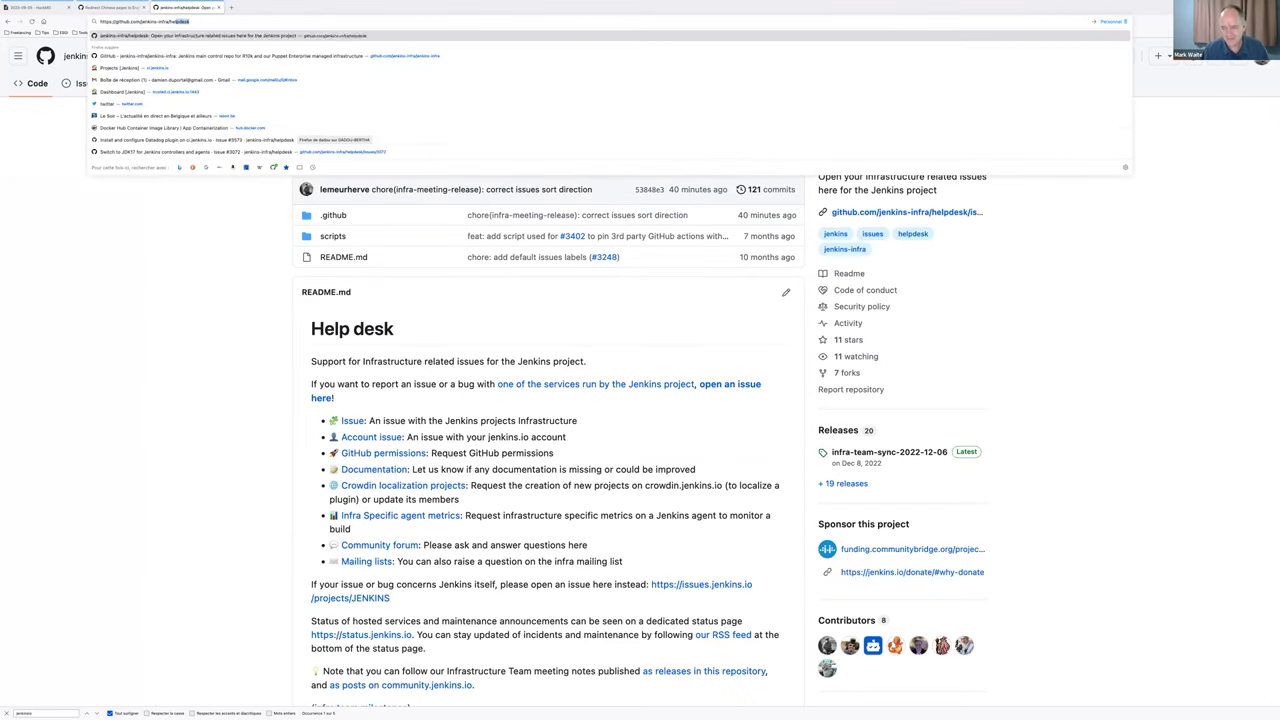
key("Return")
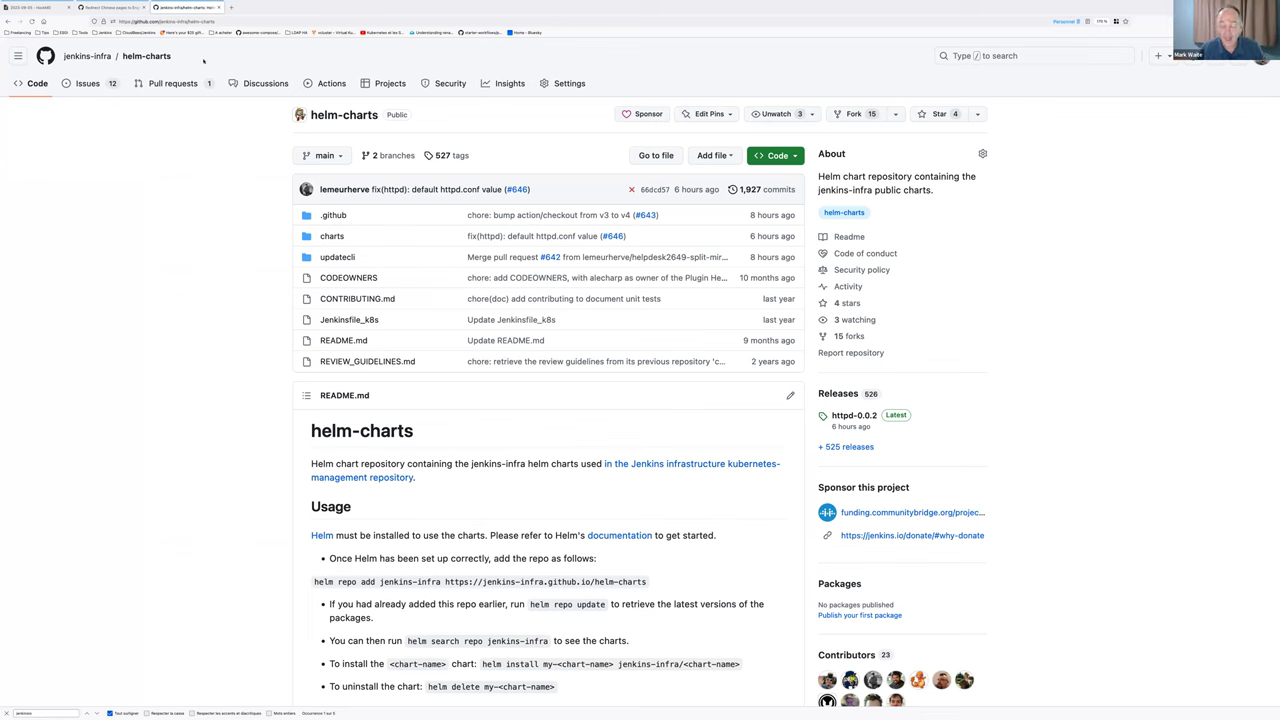
Open the charts/jenkinsio folder and insert its URL into the comment between the publick8s.yaml and services.tf links
left_click(331, 236)
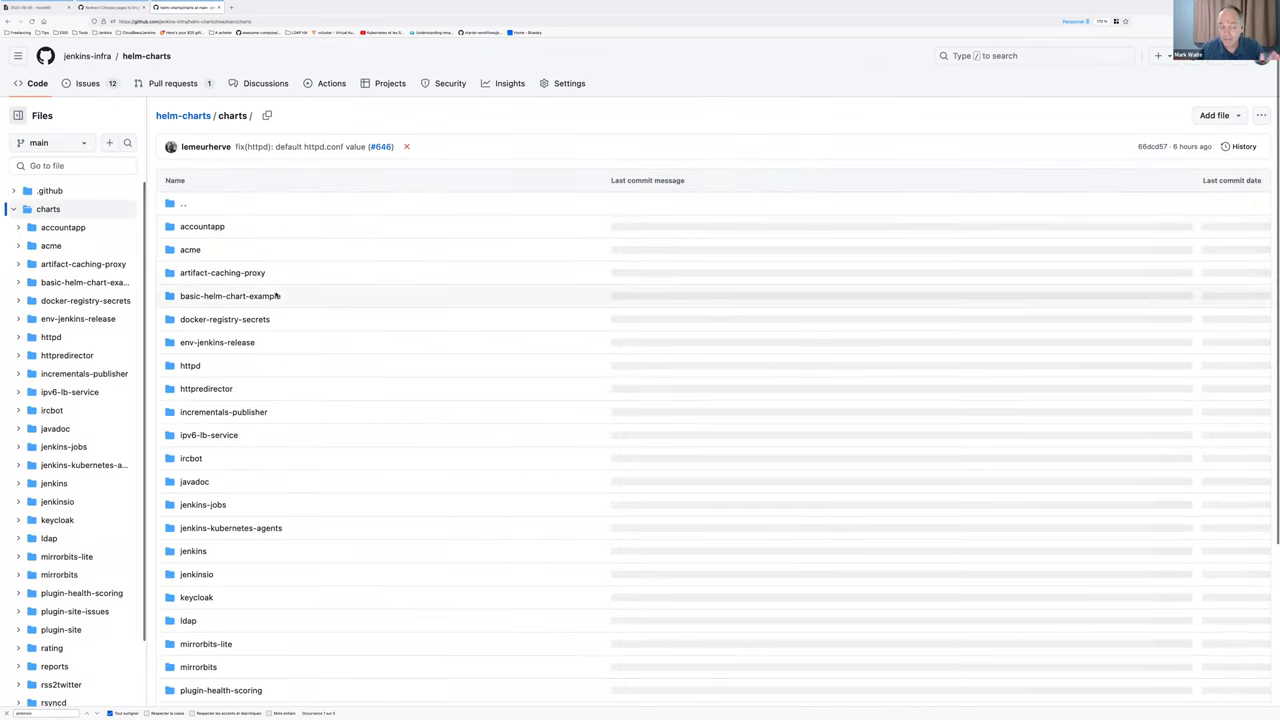
scroll(335, 533, "down", 1)
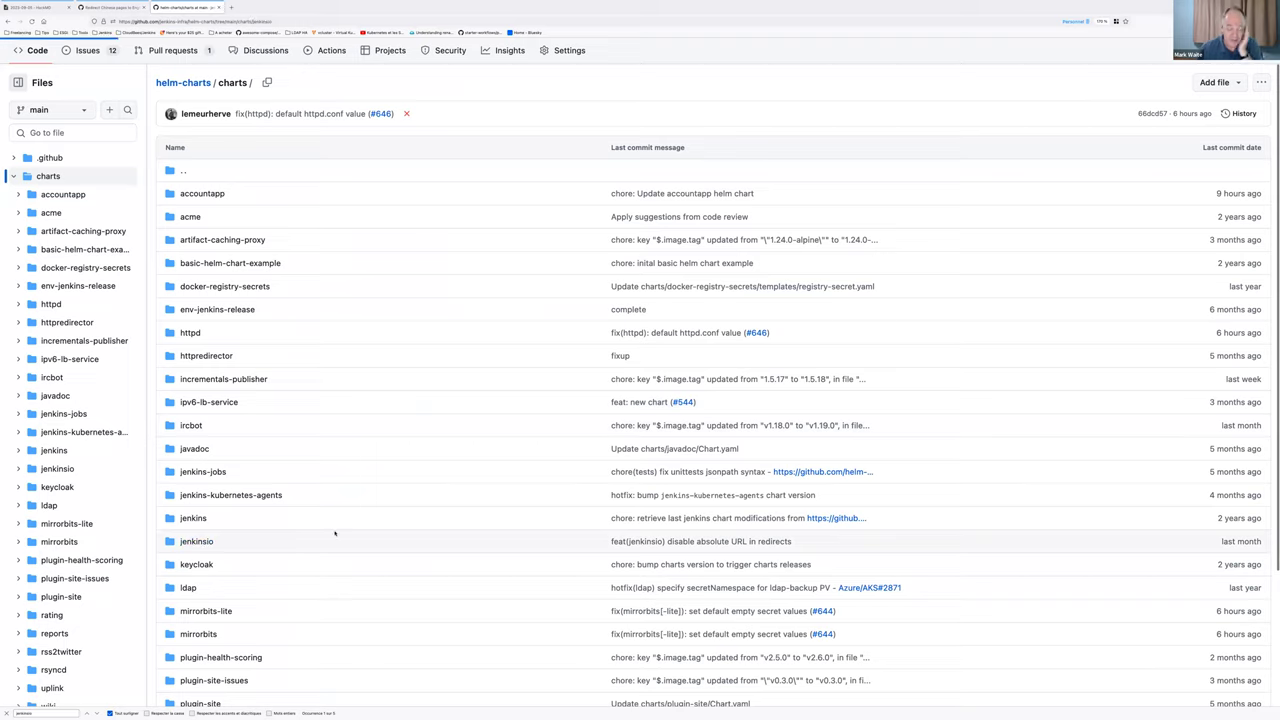
left_click(335, 537)
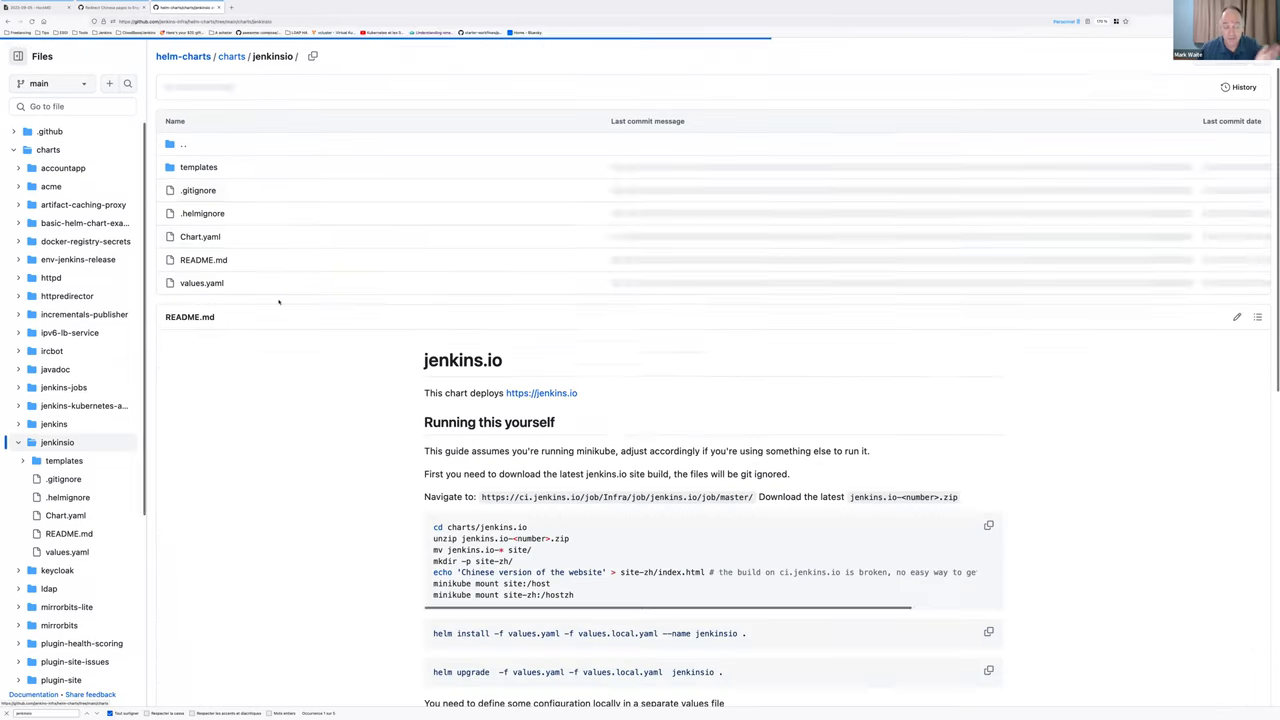
left_click(274, 20)
key("ctrl+shift+Tab")
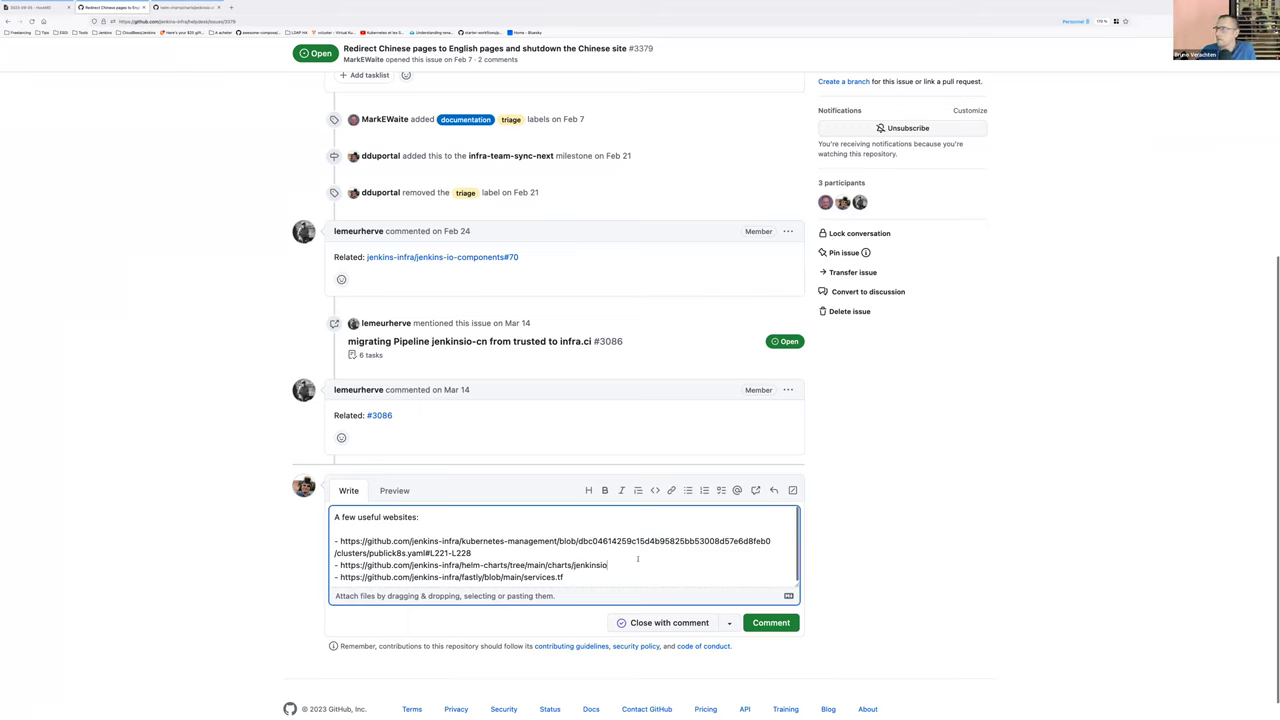
Reword the comment's introduction to "A few useful links about jenkins.io:" and post the comment on the issue
double_click(392, 517)
type("links about")
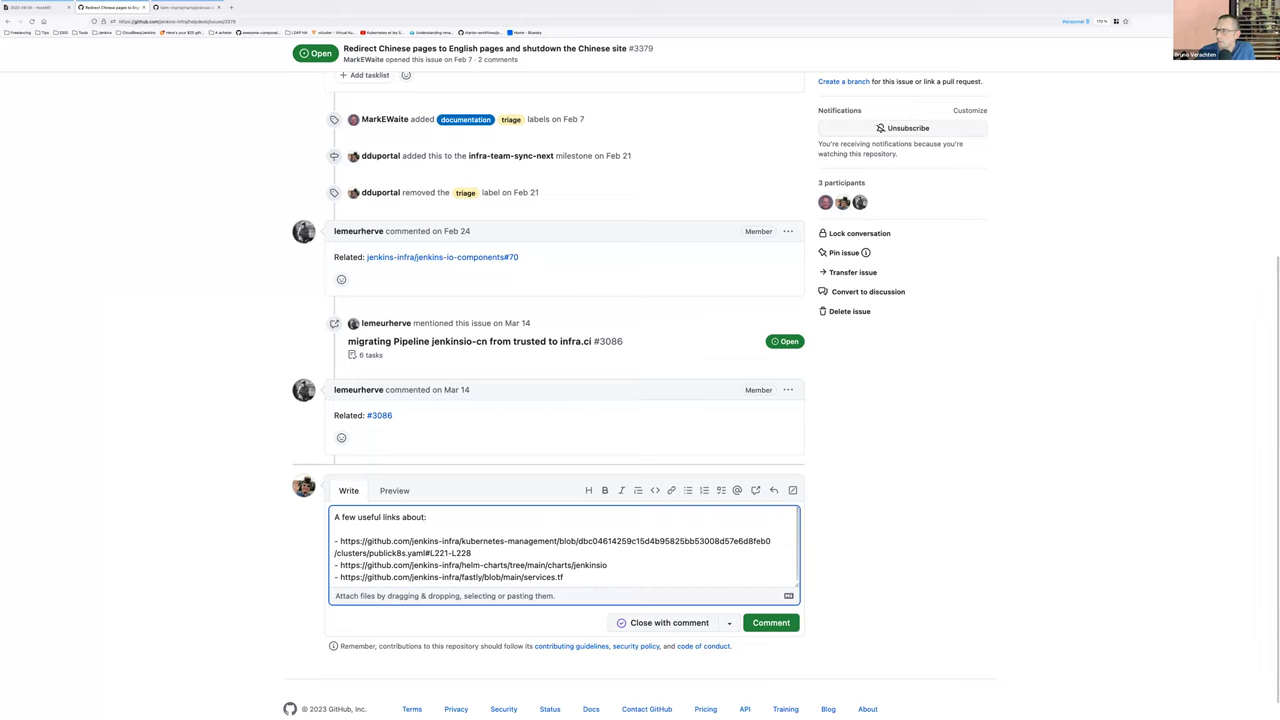
type(" jenkin")
type("s.io")
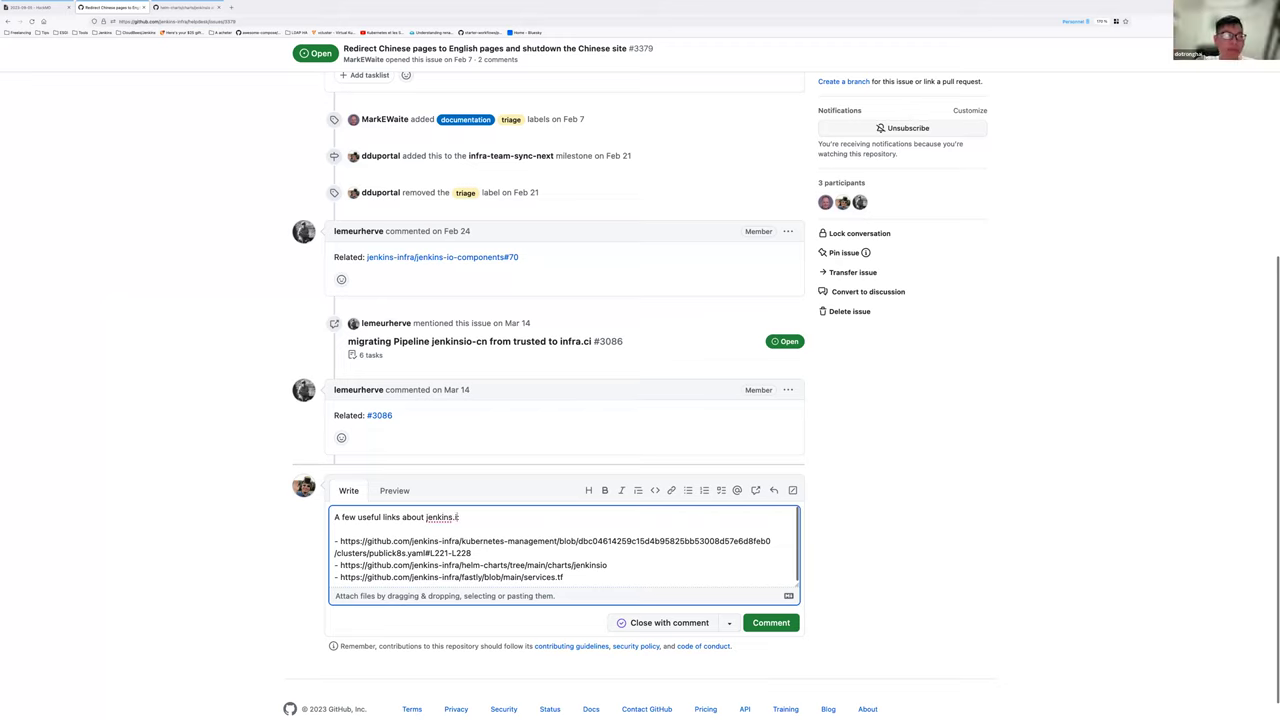
key("super+Return")
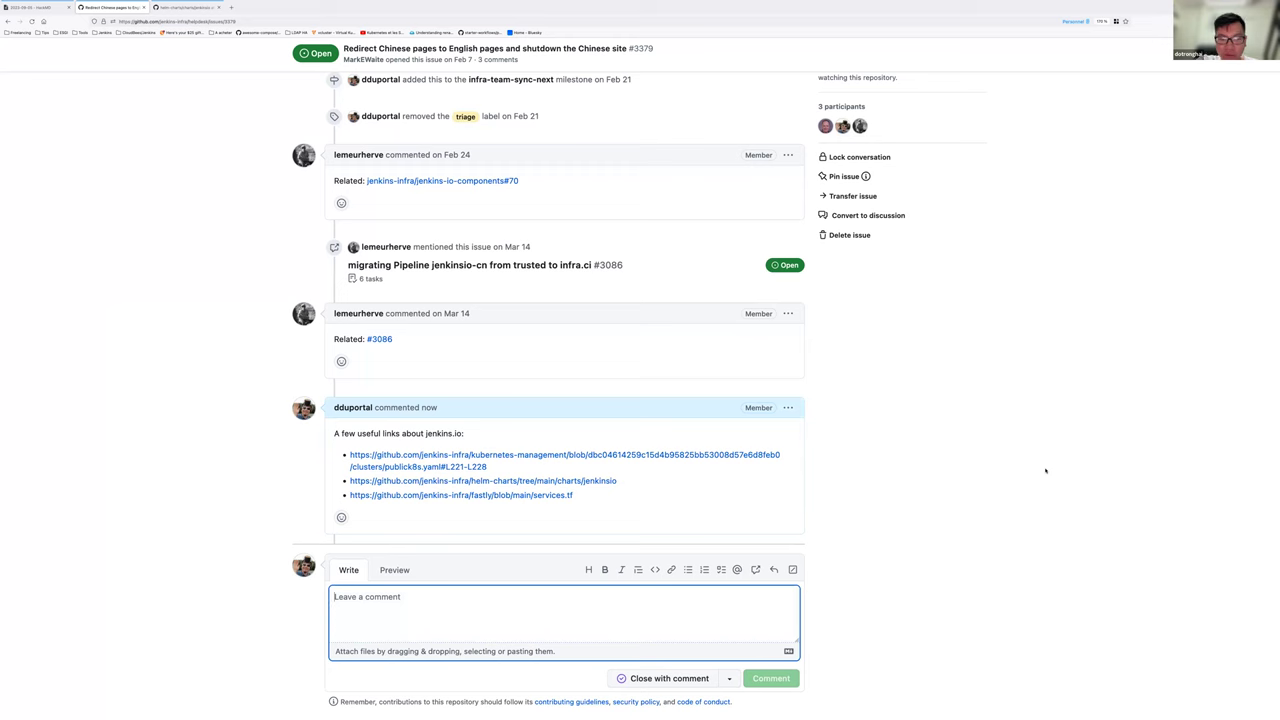
Load the updatecli.io website in place of the issue, enlarge the page and highlight its Updatecli title
scroll(1046, 470, "up", 5)
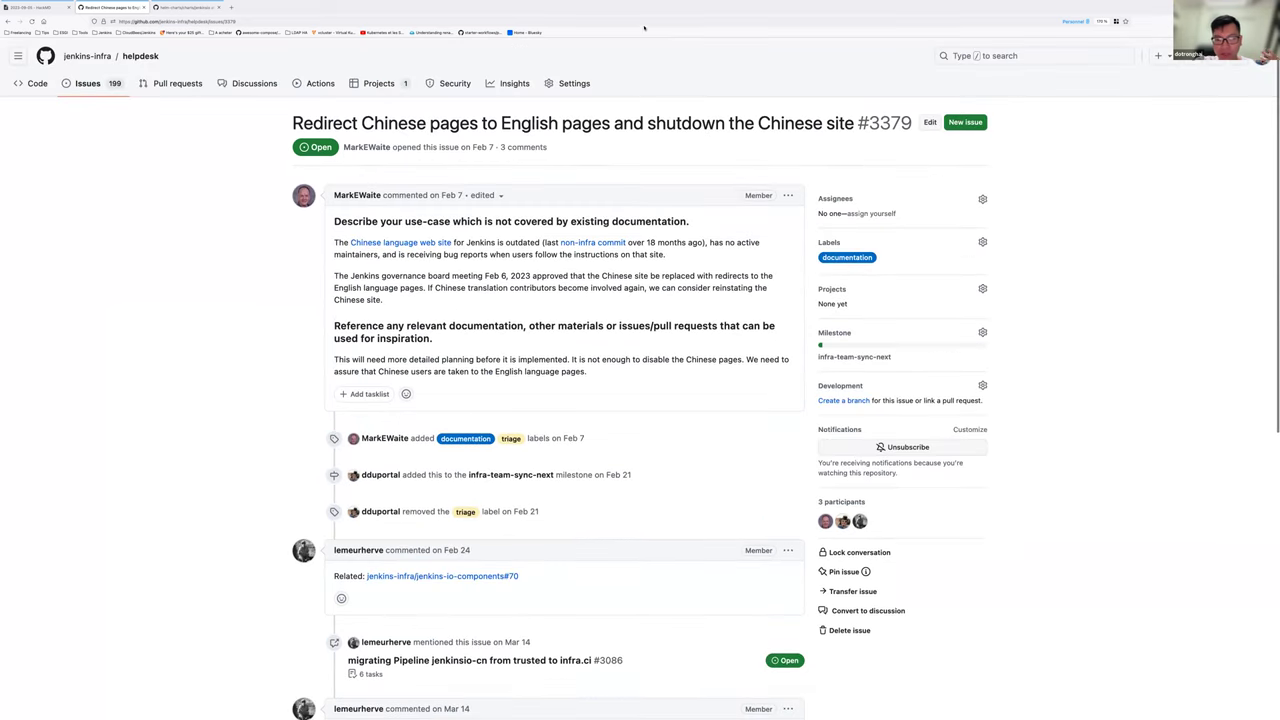
left_click(635, 20)
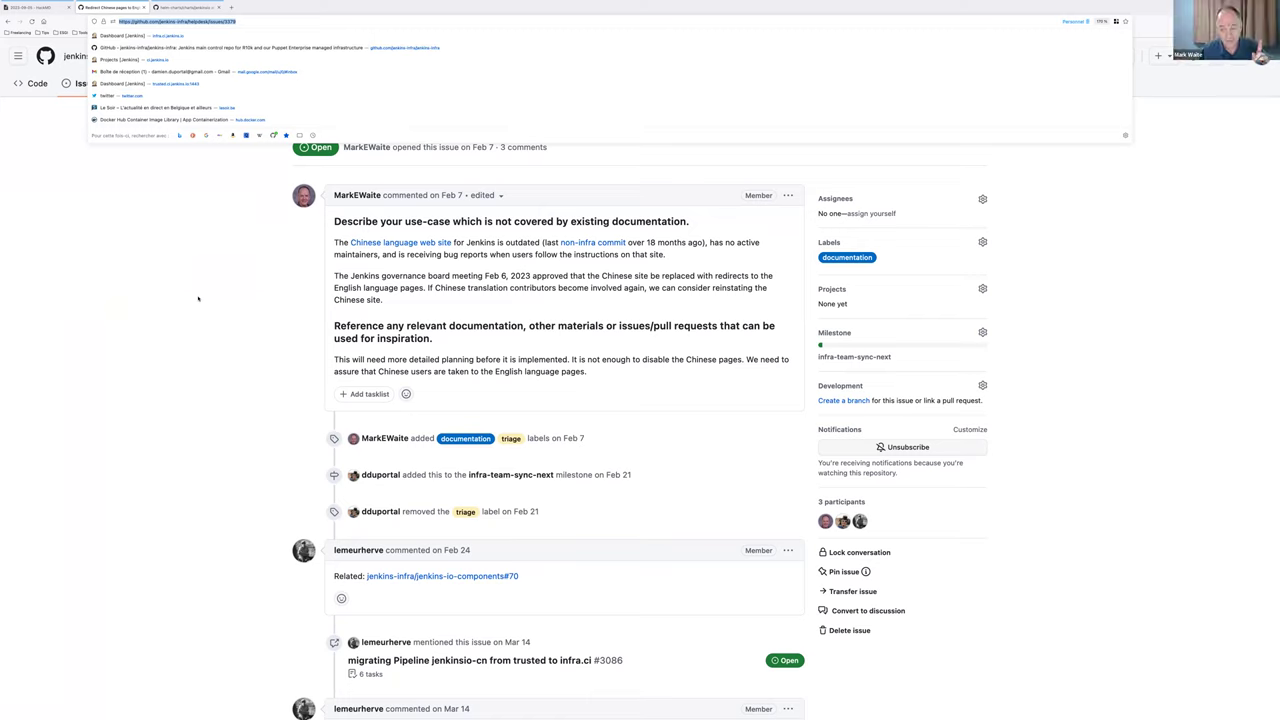
left_click(192, 320)
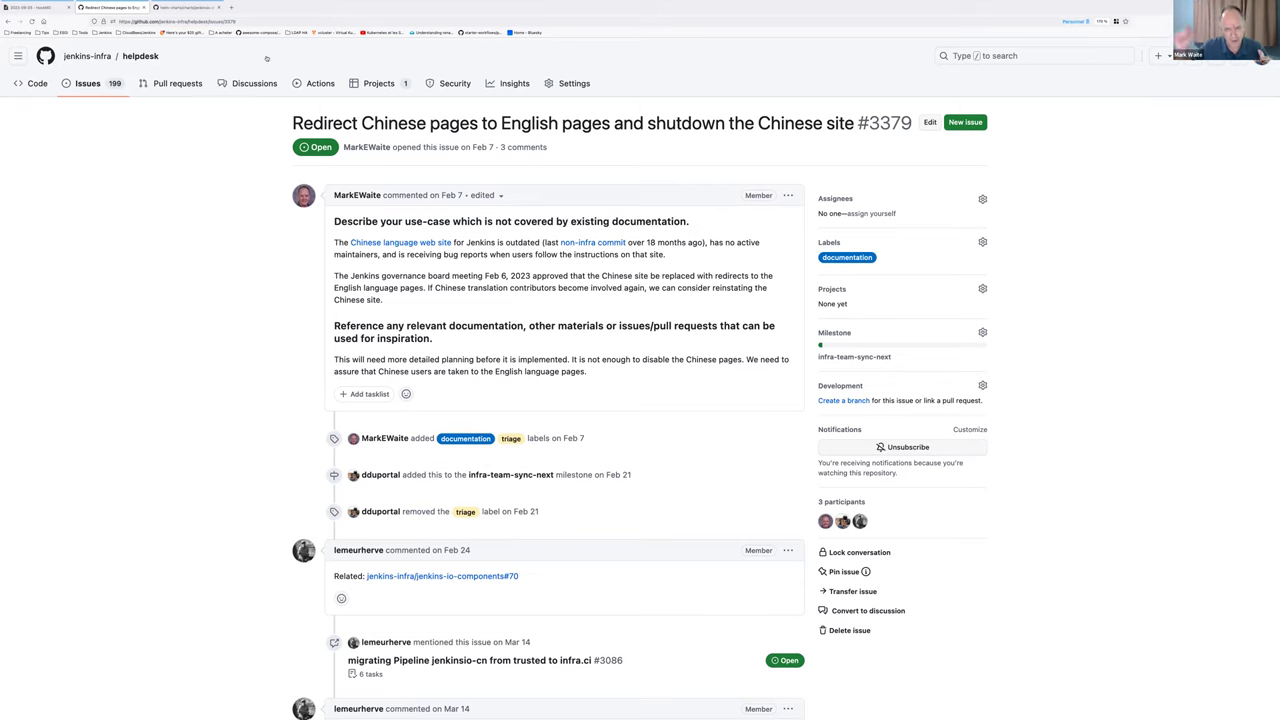
left_click(240, 21)
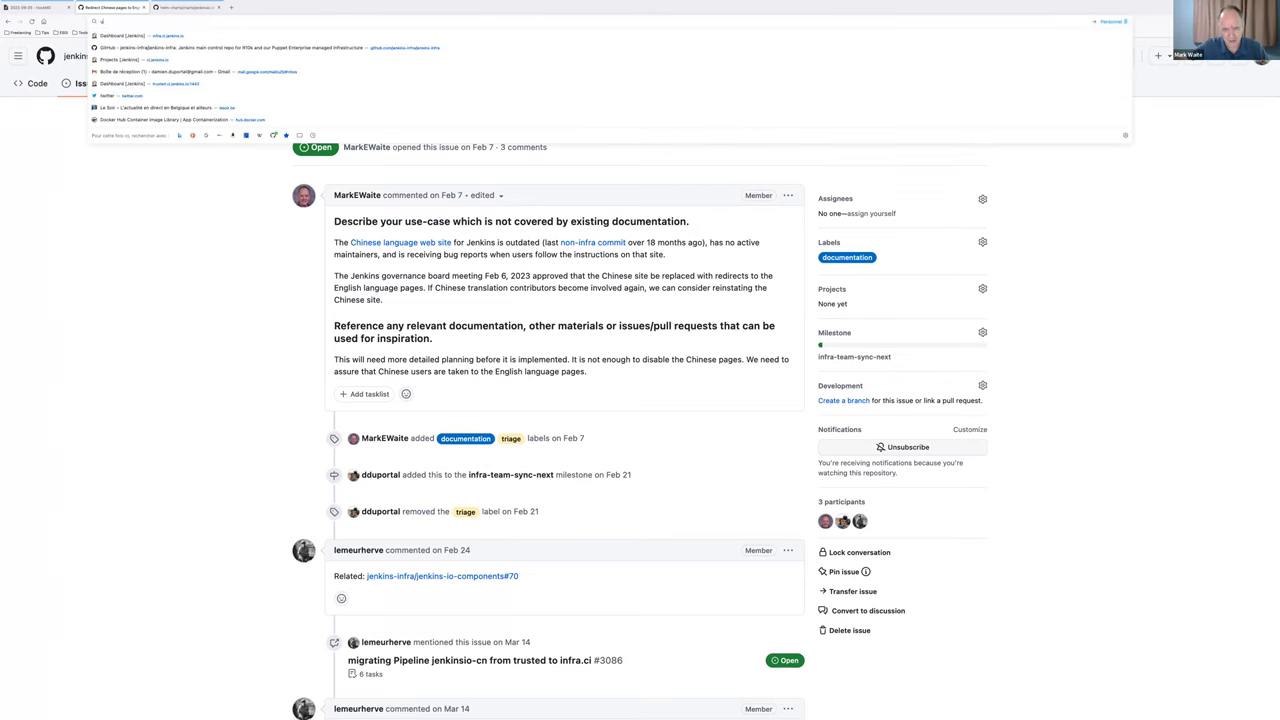
type("updatecli.io")
key("Return")
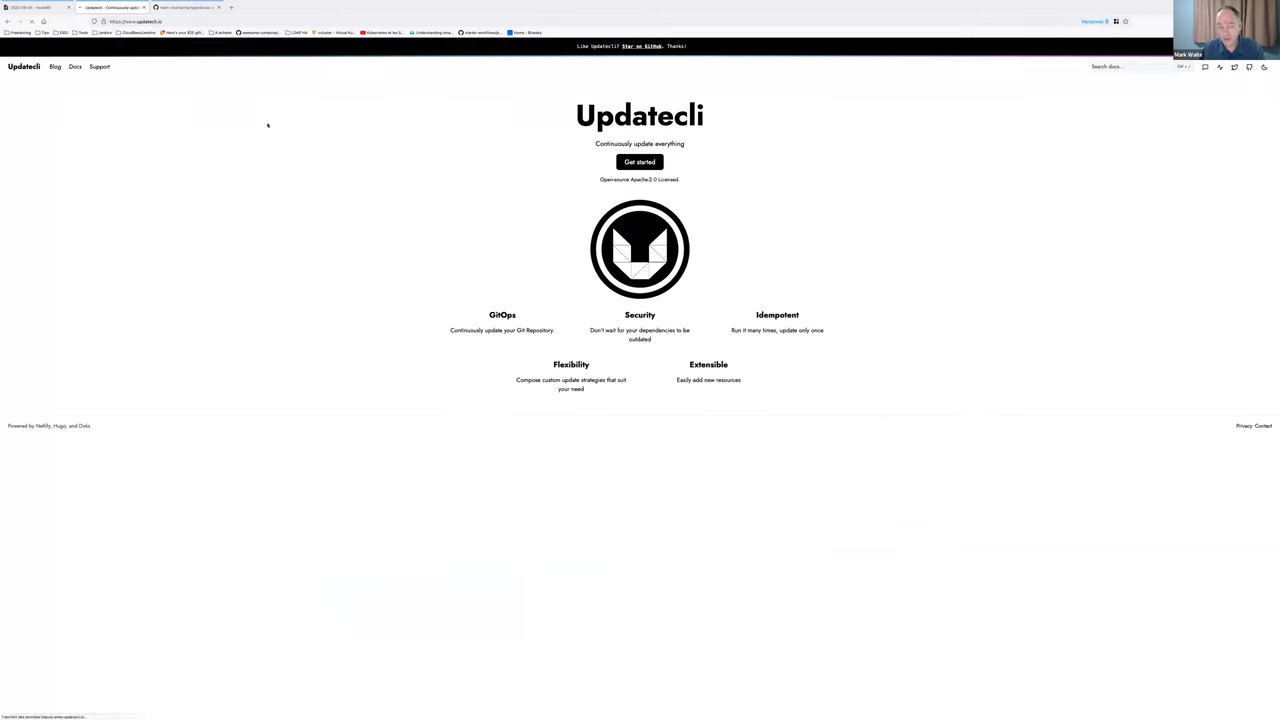
key("ctrl+plus")
key("ctrl+plus")
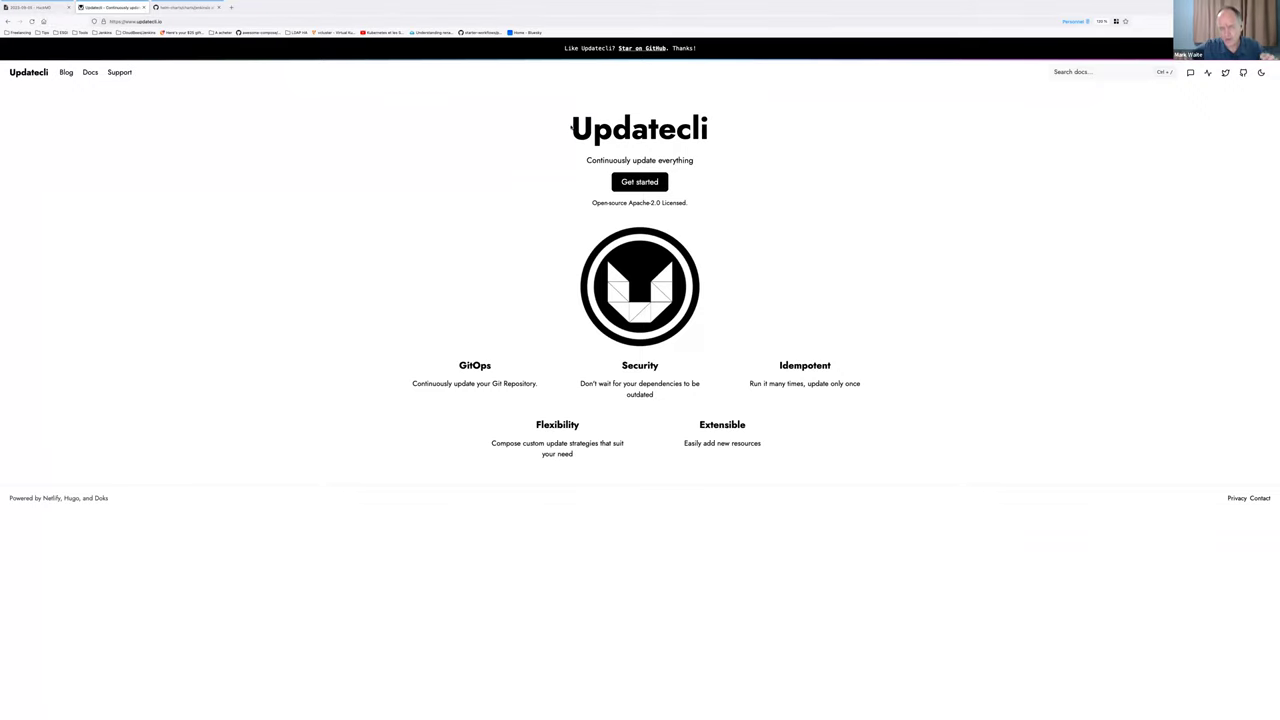
left_click_drag(571, 128, 722, 126)
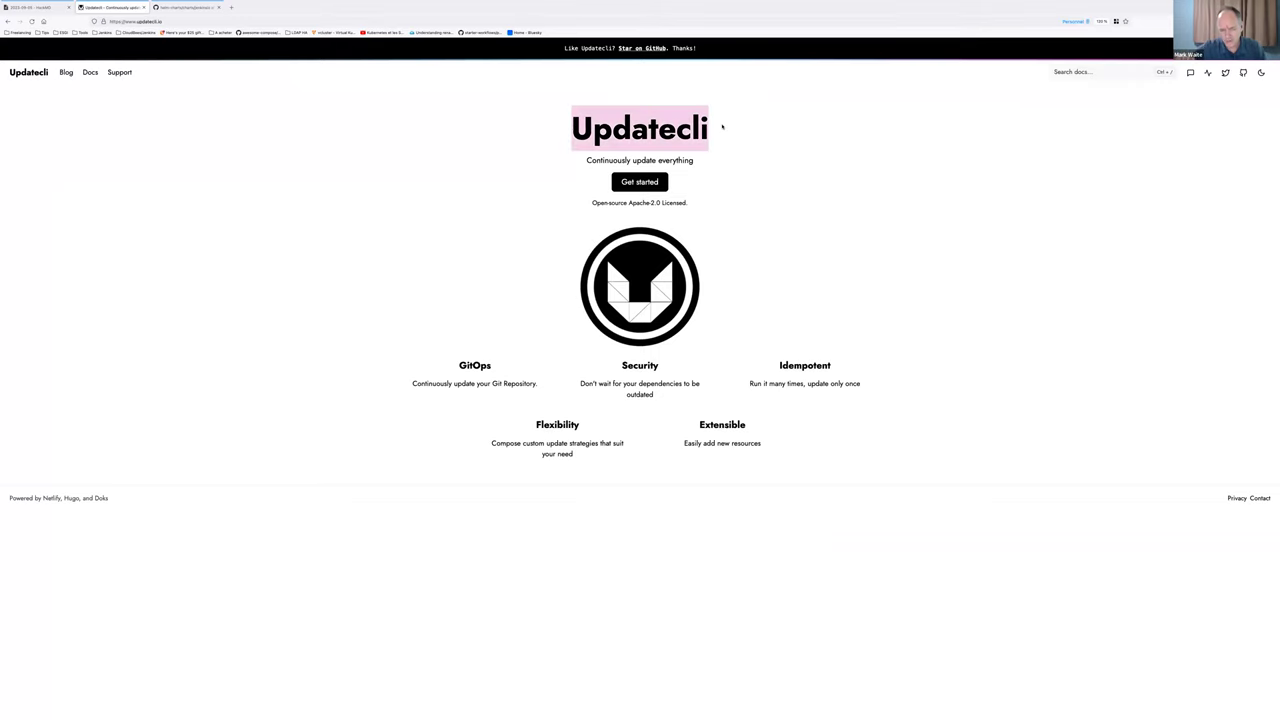
left_click(339, 21)
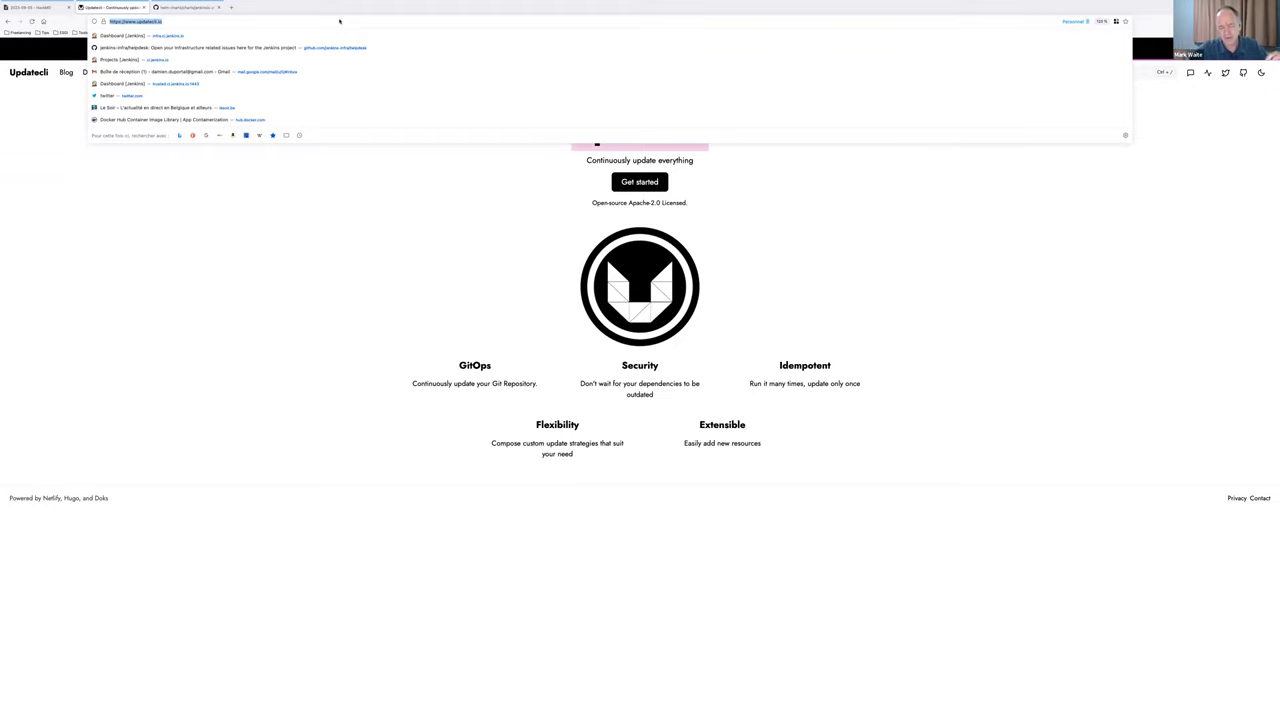
left_click(276, 207)
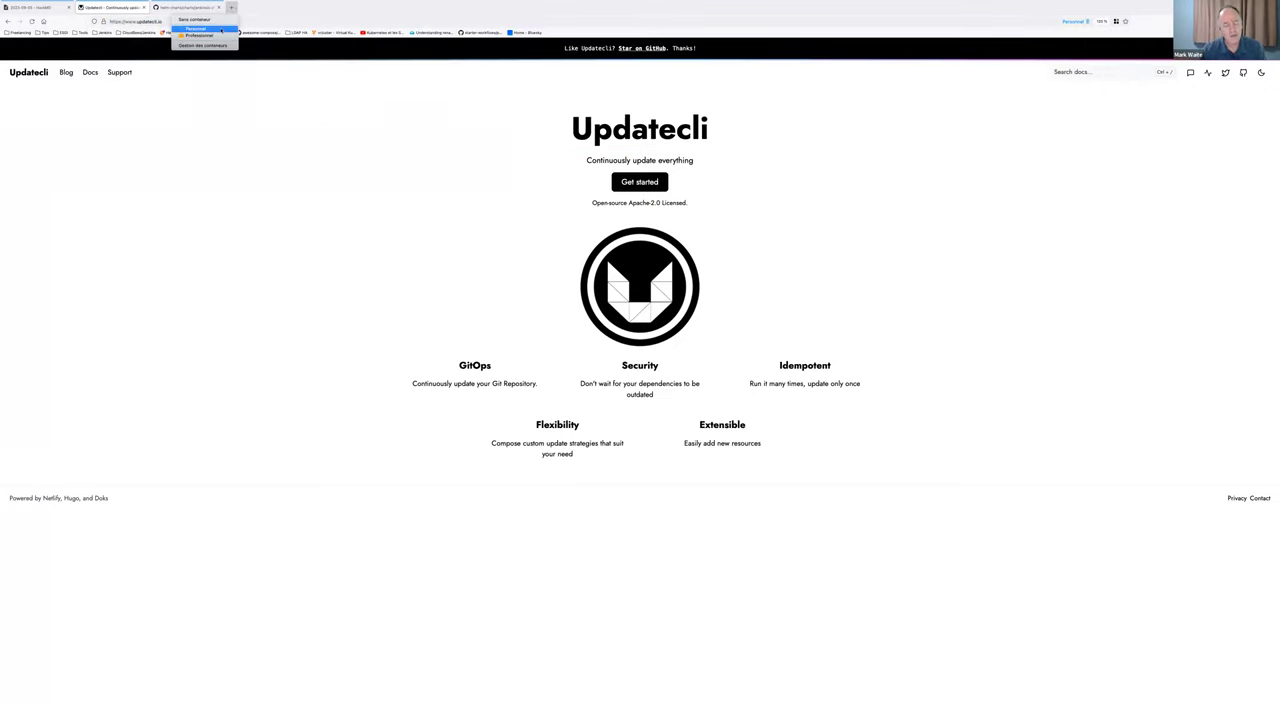
Open the jenkins-infra/packer-images repository in a new Personal container tab and display its "Bump azure-cli version to 2.52.0" pull request
left_click(190, 7)
type("github.com/jen")
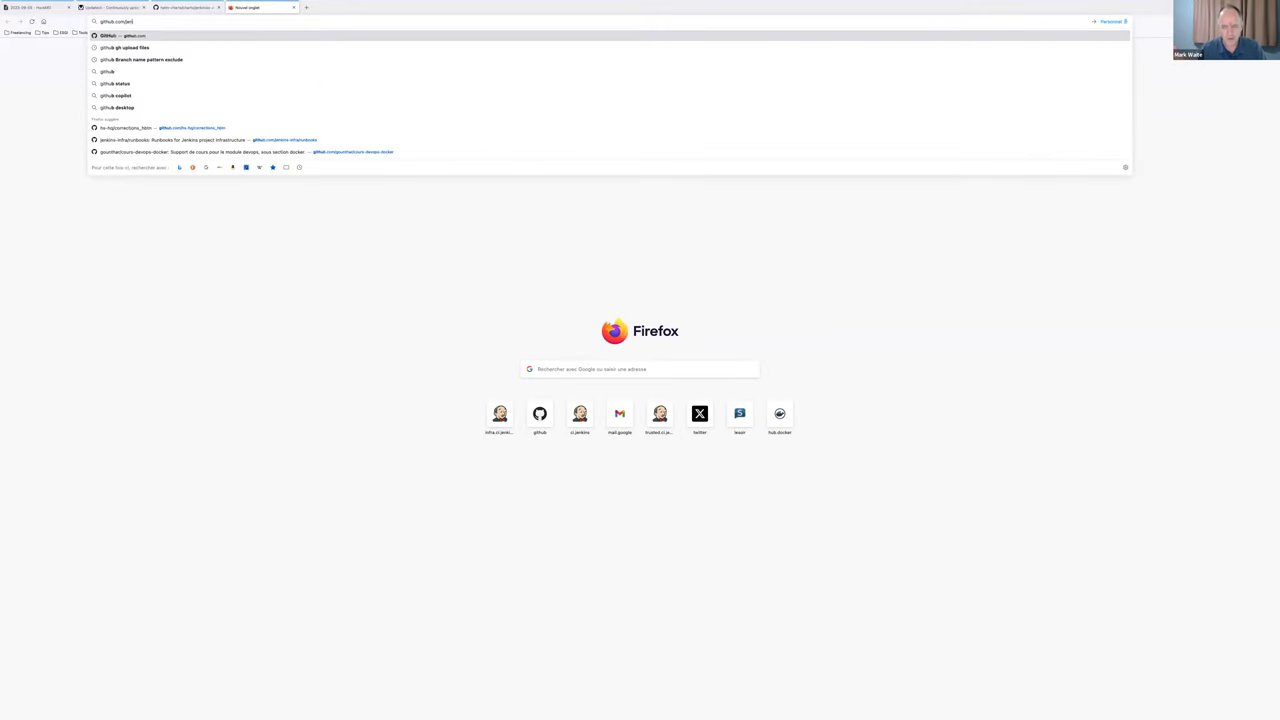
type("kins-infra/docker-images")
key("Return")
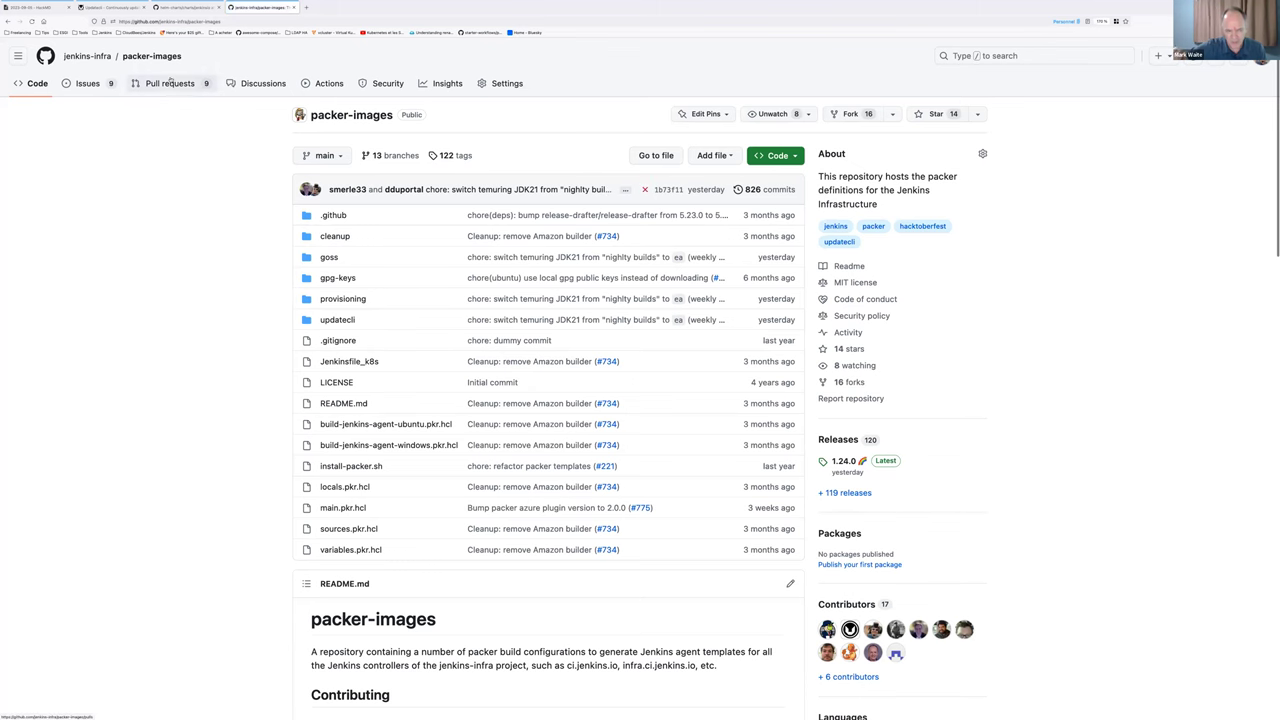
left_click(170, 83)
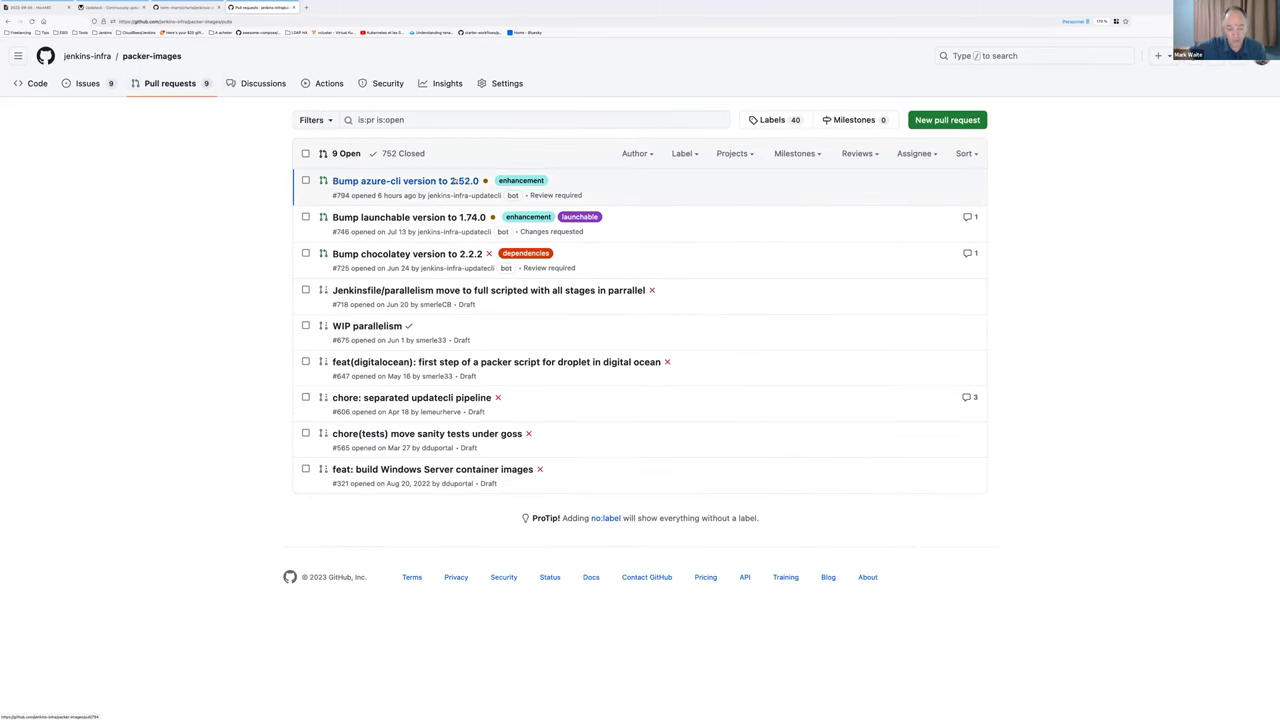
left_click(446, 181)
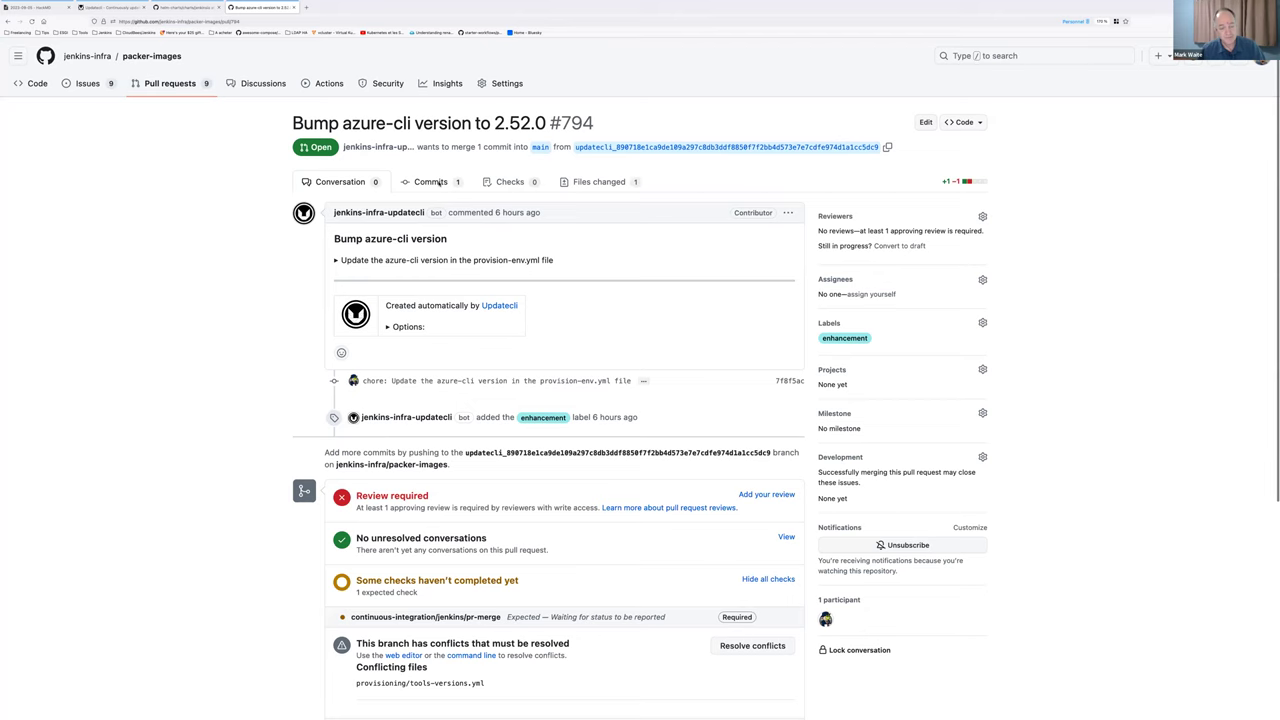
Expand the pull request's azure-cli version update details and view the open issues of the packer-images repository
left_click(338, 261)
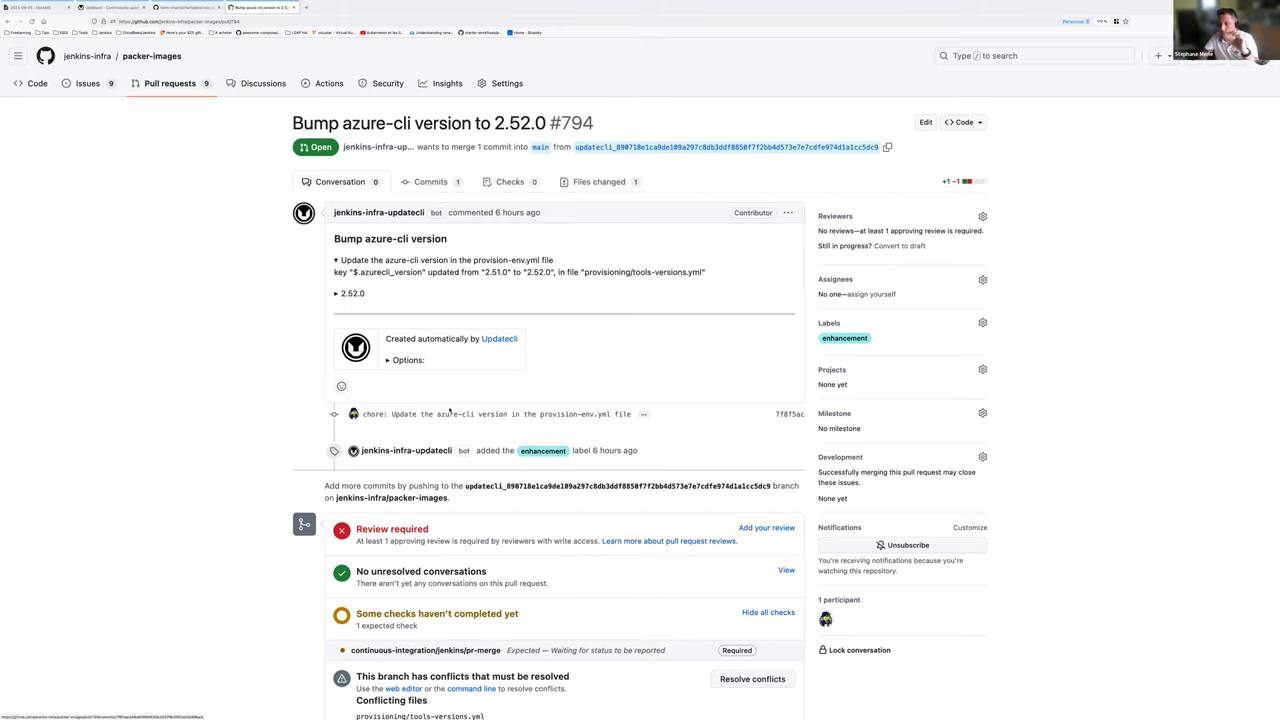
left_click(97, 87)
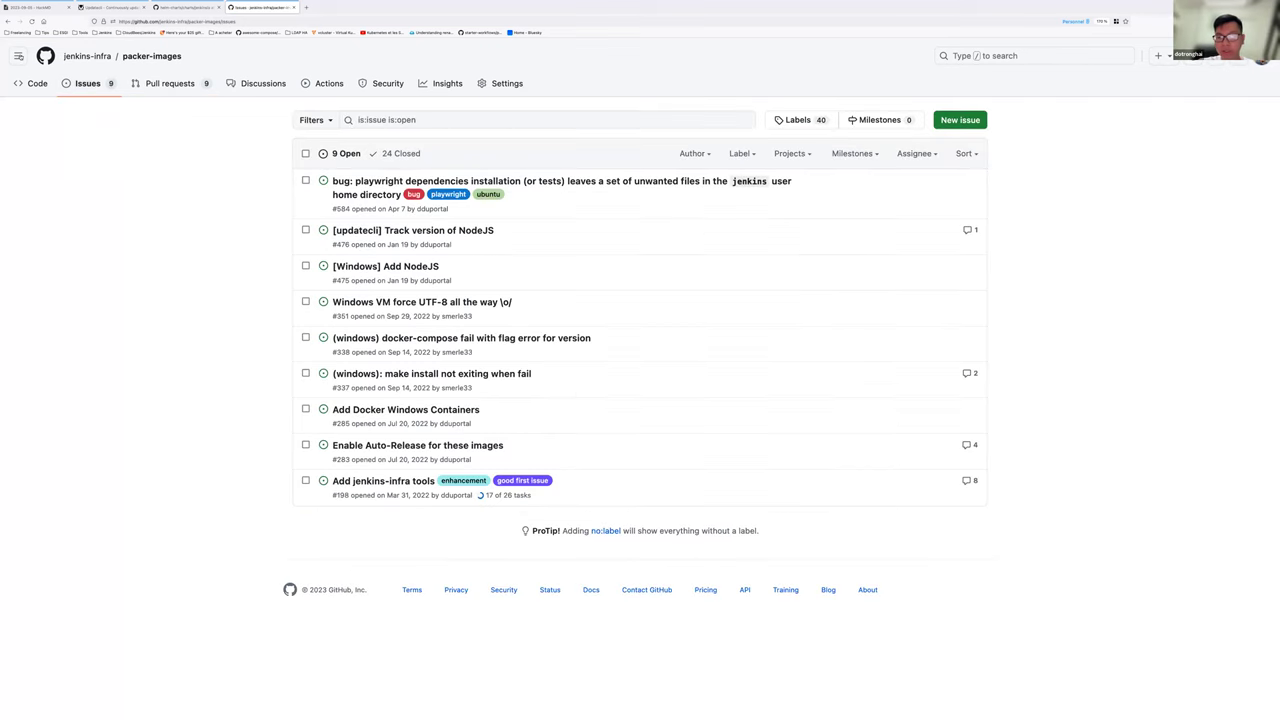
Switch to the HackMD meeting notes and add an "Updatecli" bullet after the issues/3379 reference, at the Chinese website sunset proposal's indentation level
key("ctrl+Tab")
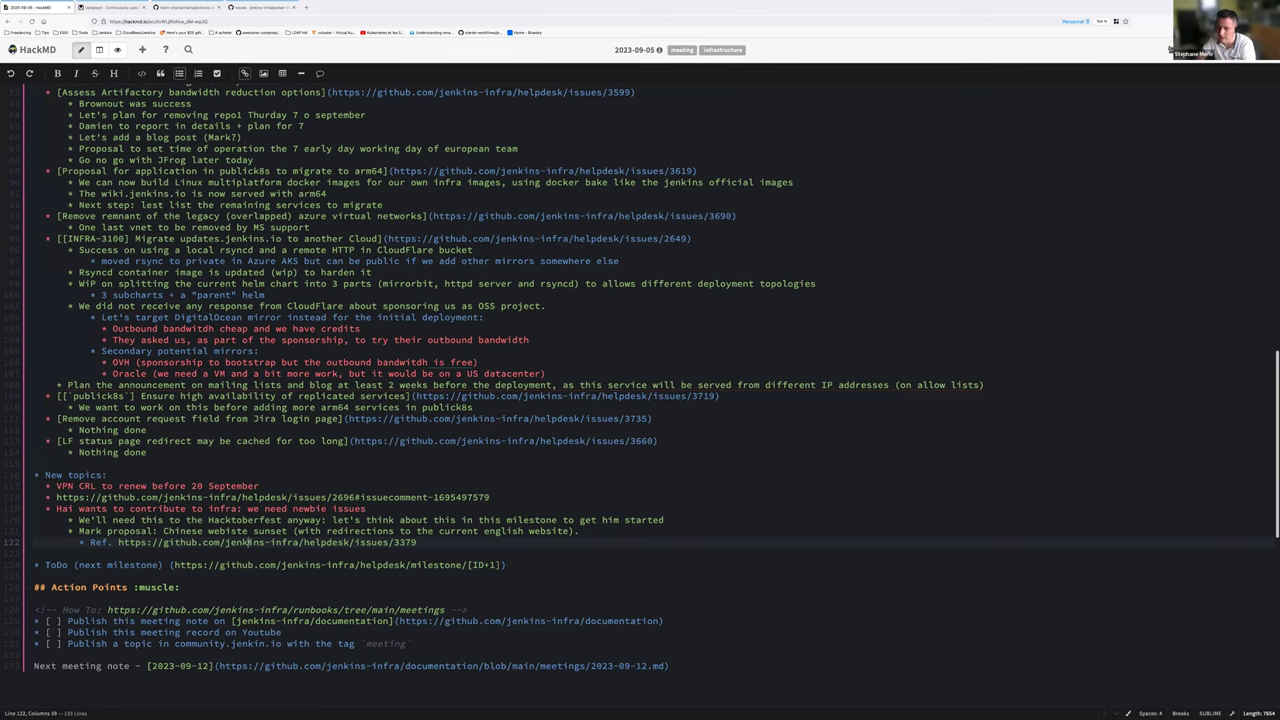
key("Return")
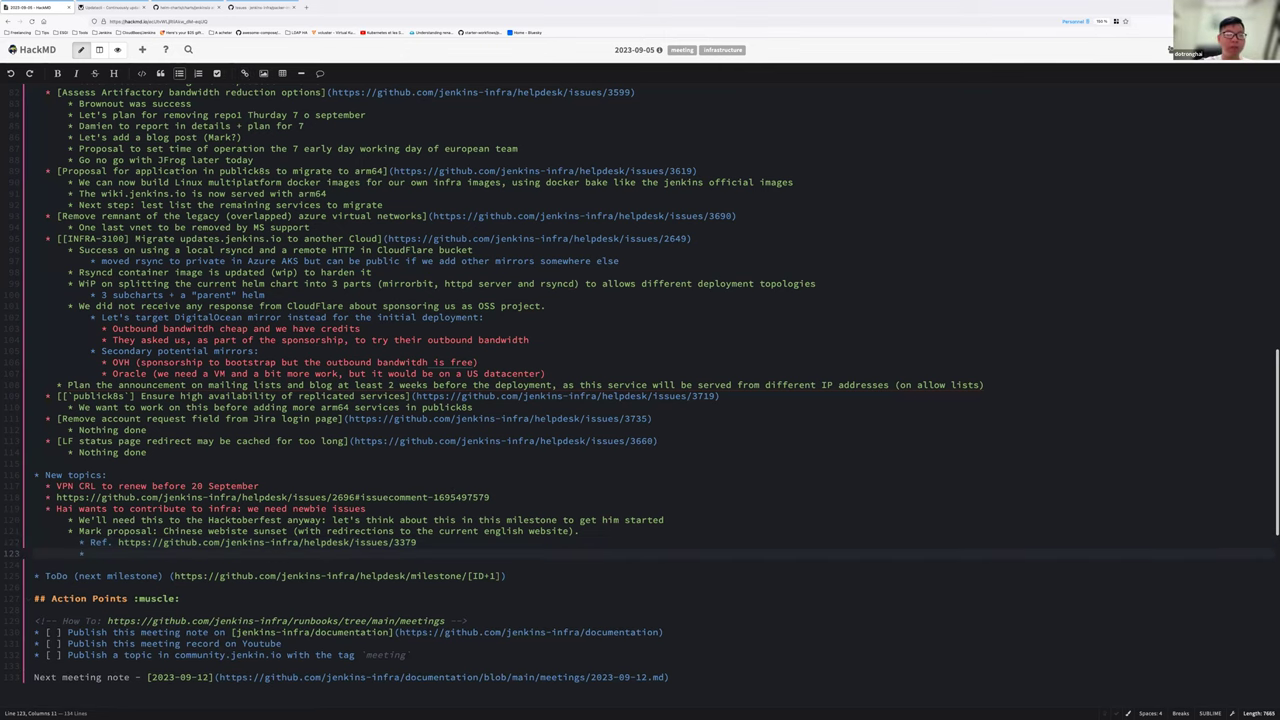
key("shift+Tab")
key("shift+Tab")
key("Tab")
key("Tab")
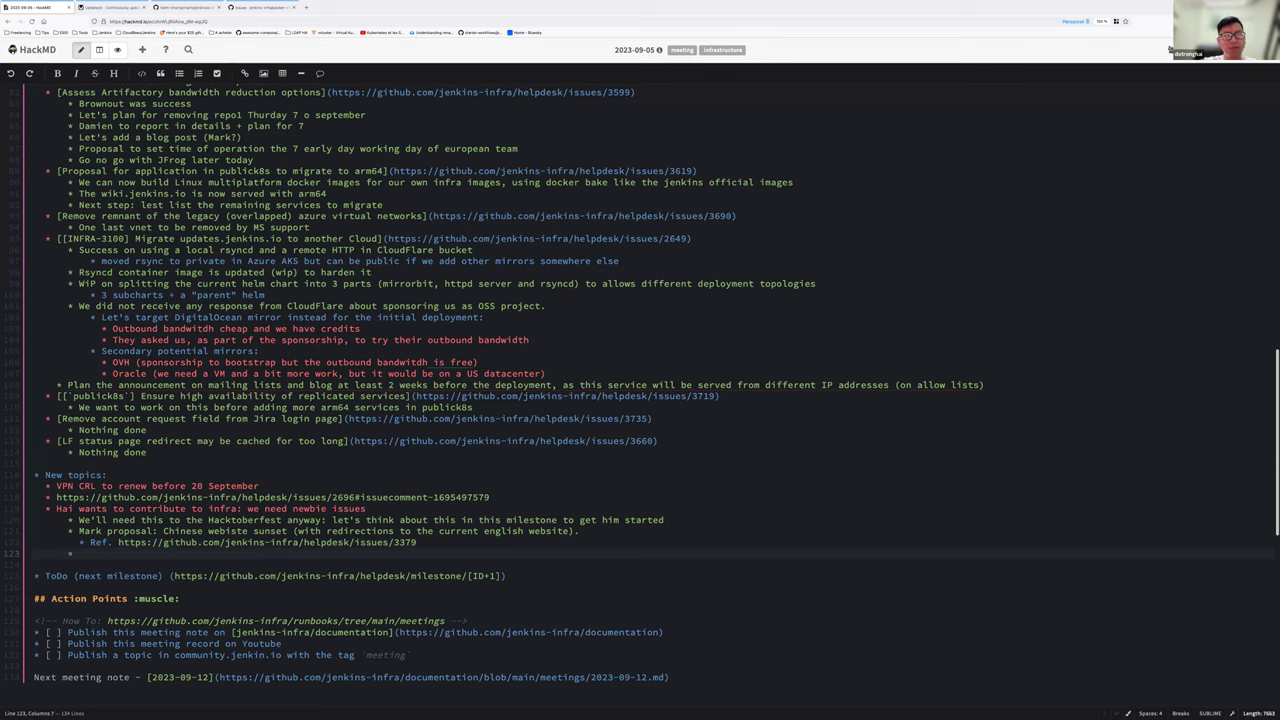
type("Updaytecli*")
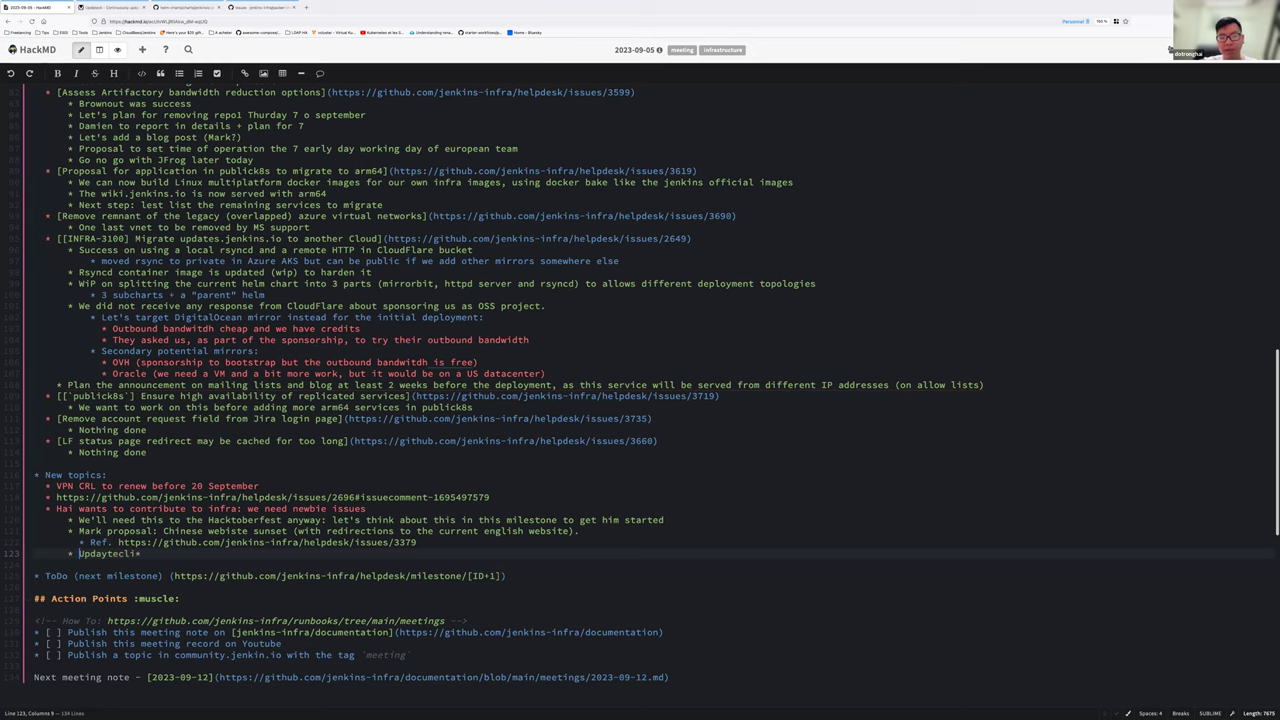
key("shift+End")
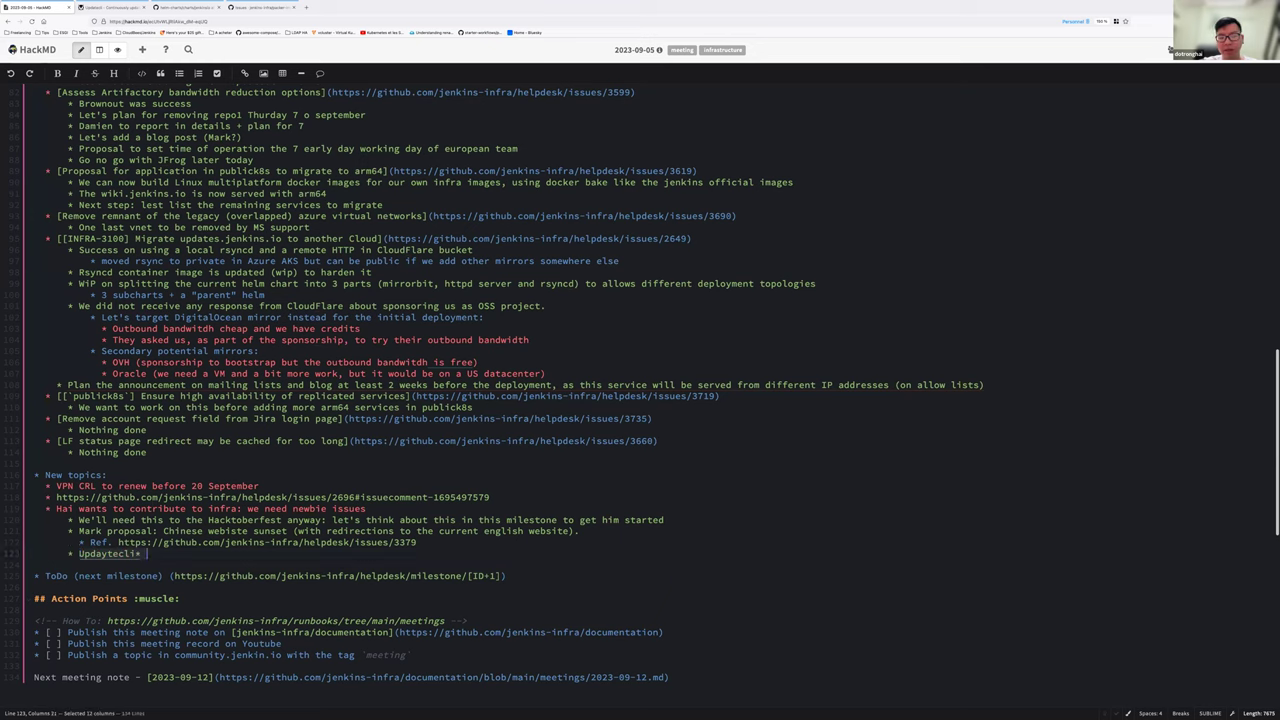
type("Updatecli")
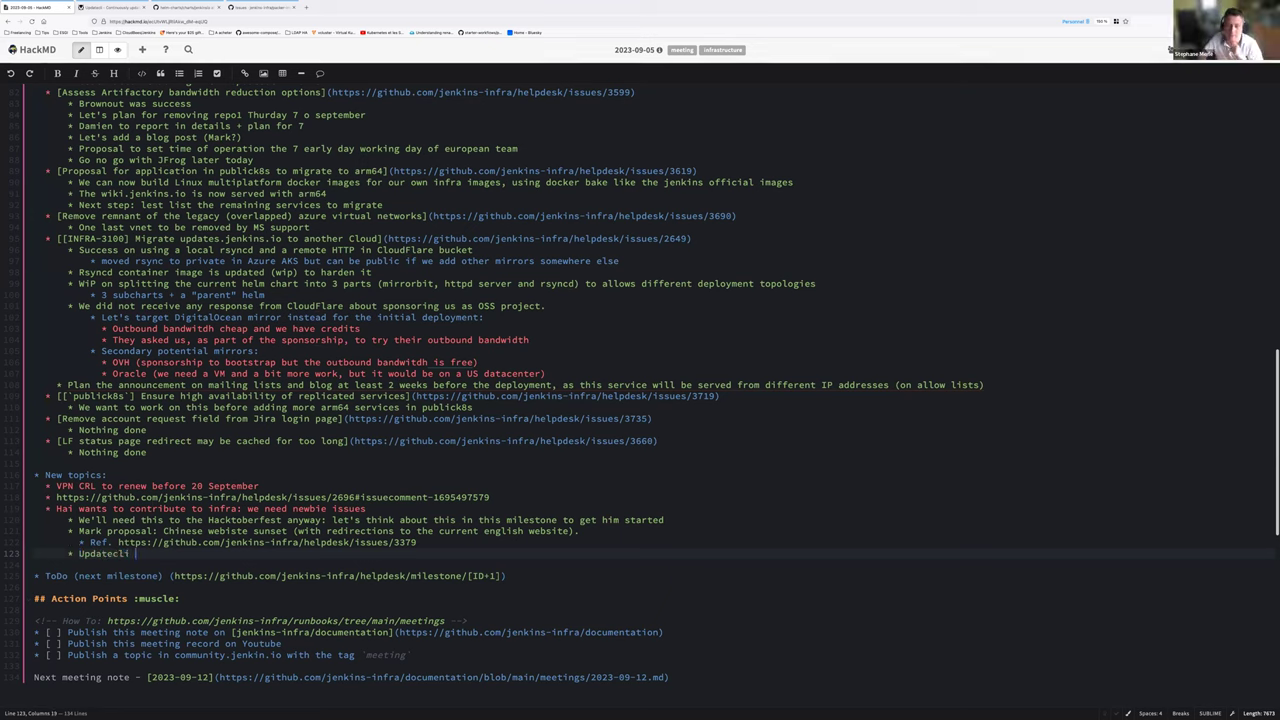
Complete the bullet to read "Updatecli? we need to find untrcked dependencies and add issues about this"
type(" ? w")
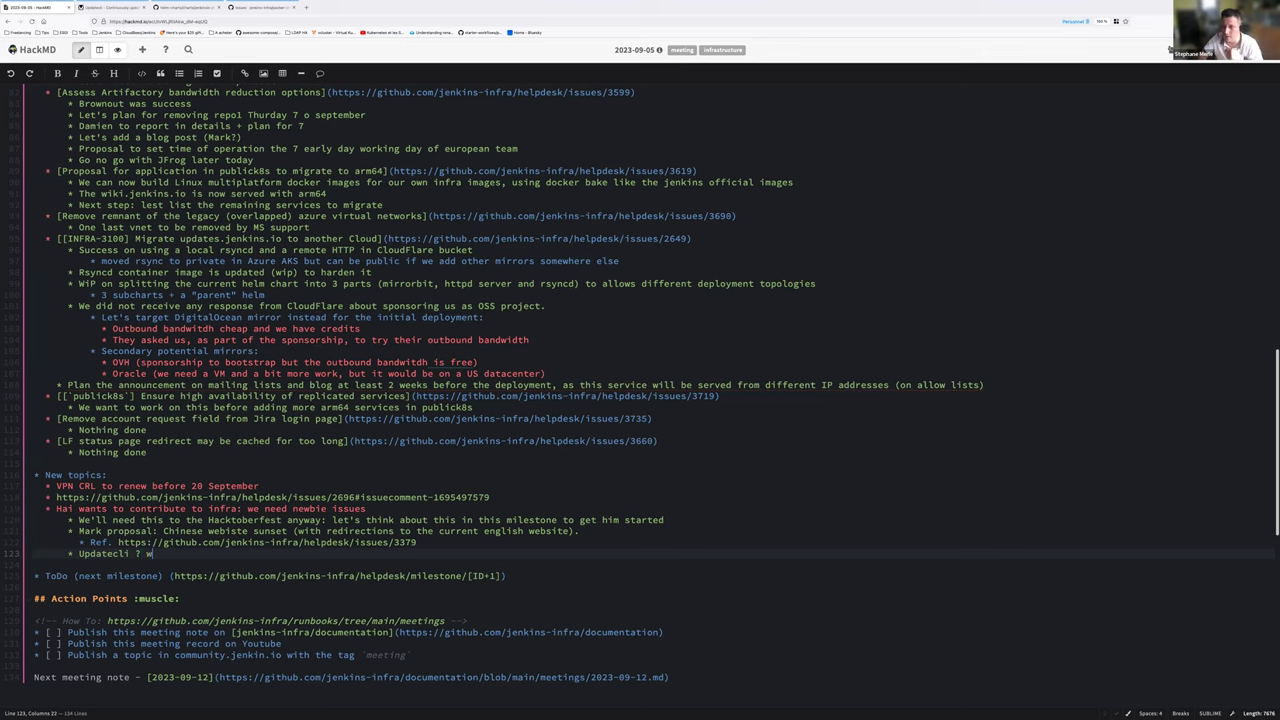
type("e need to find ")
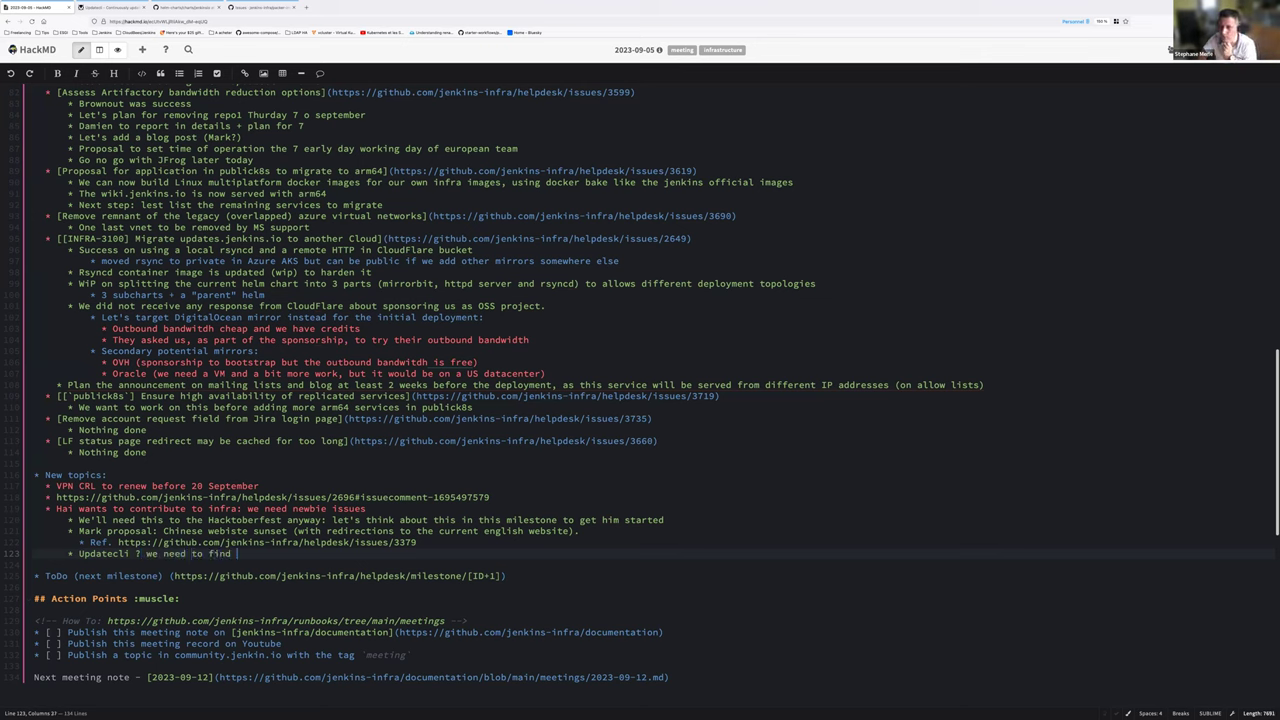
type("untrcked d")
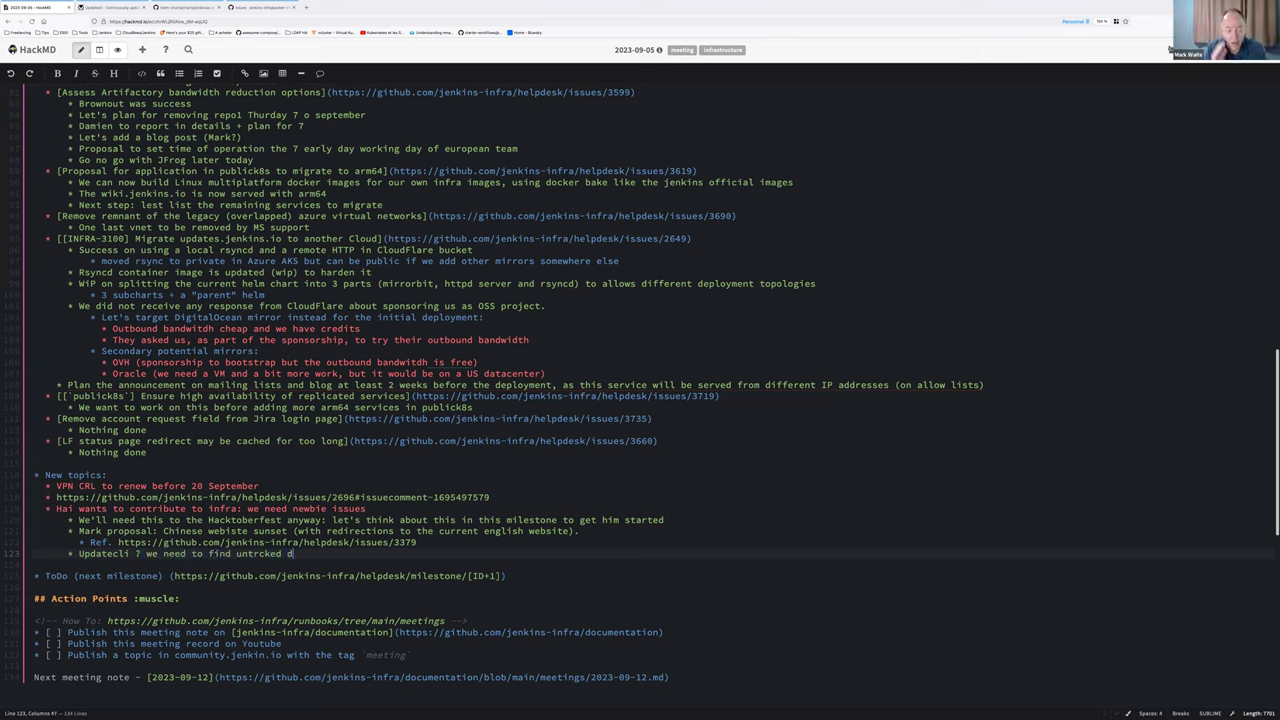
type("ependenc")
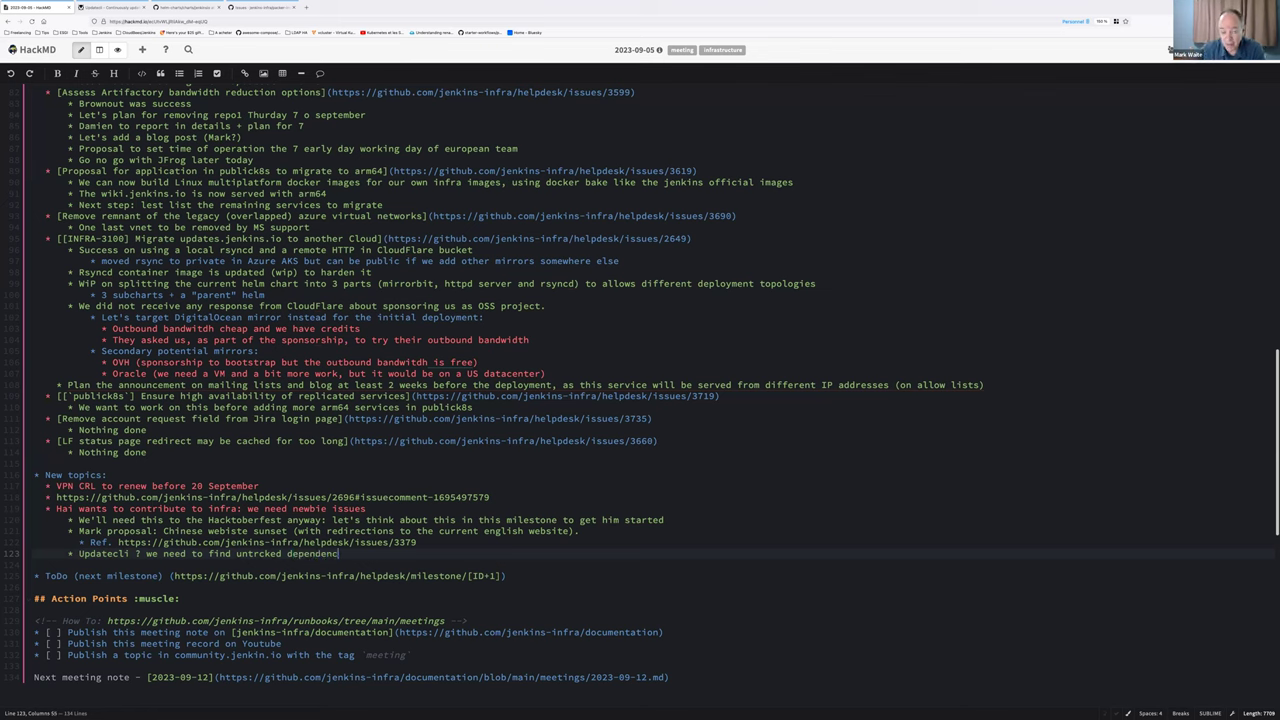
type("ies and add issu")
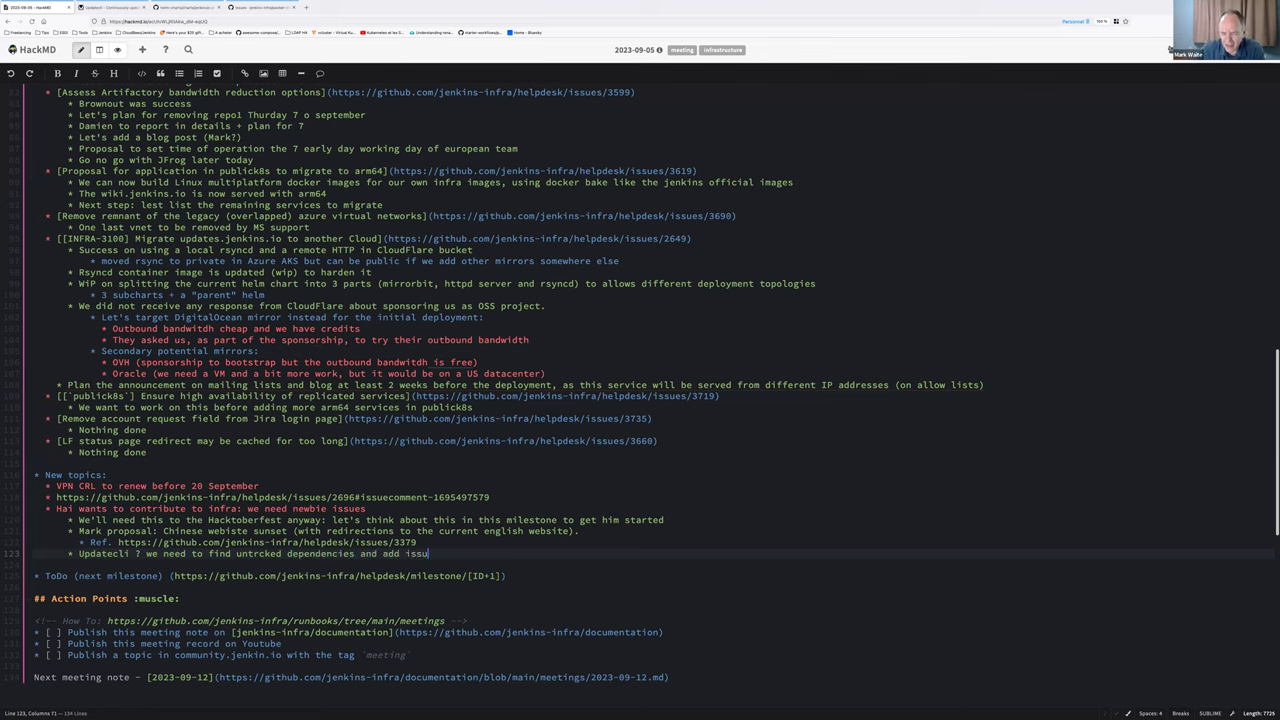
type("es about this")
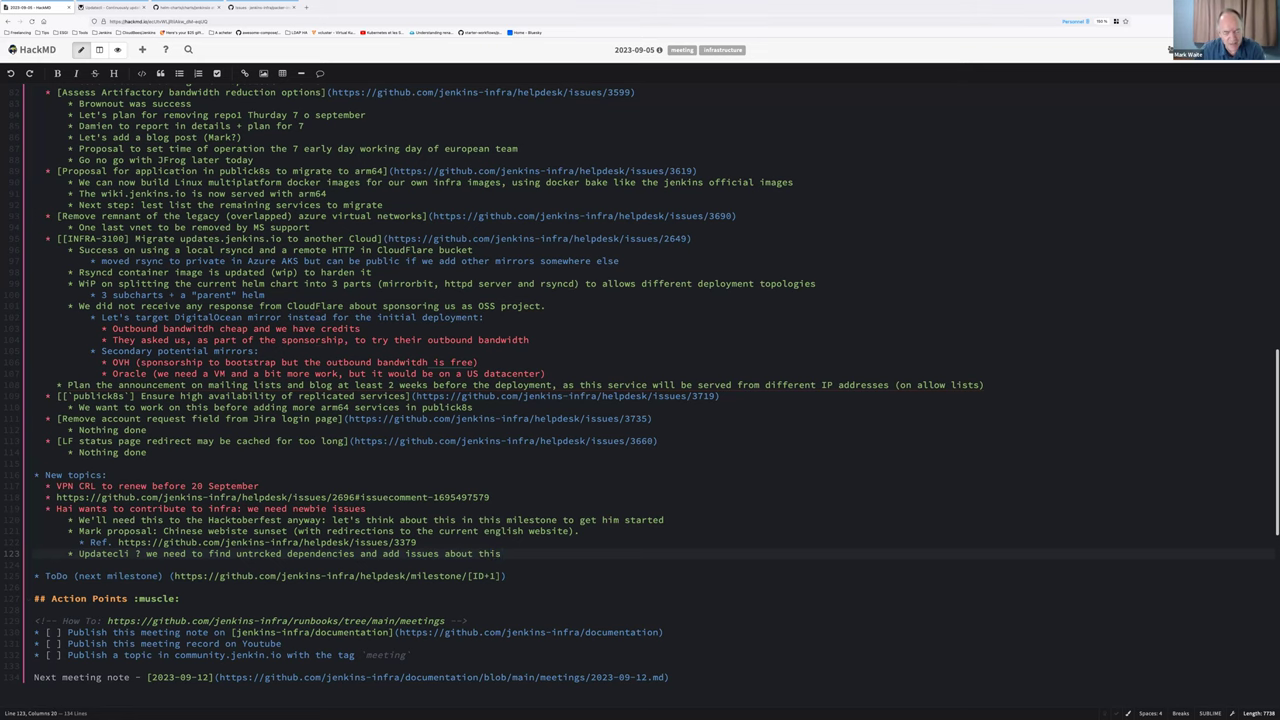
key("BackSpace")
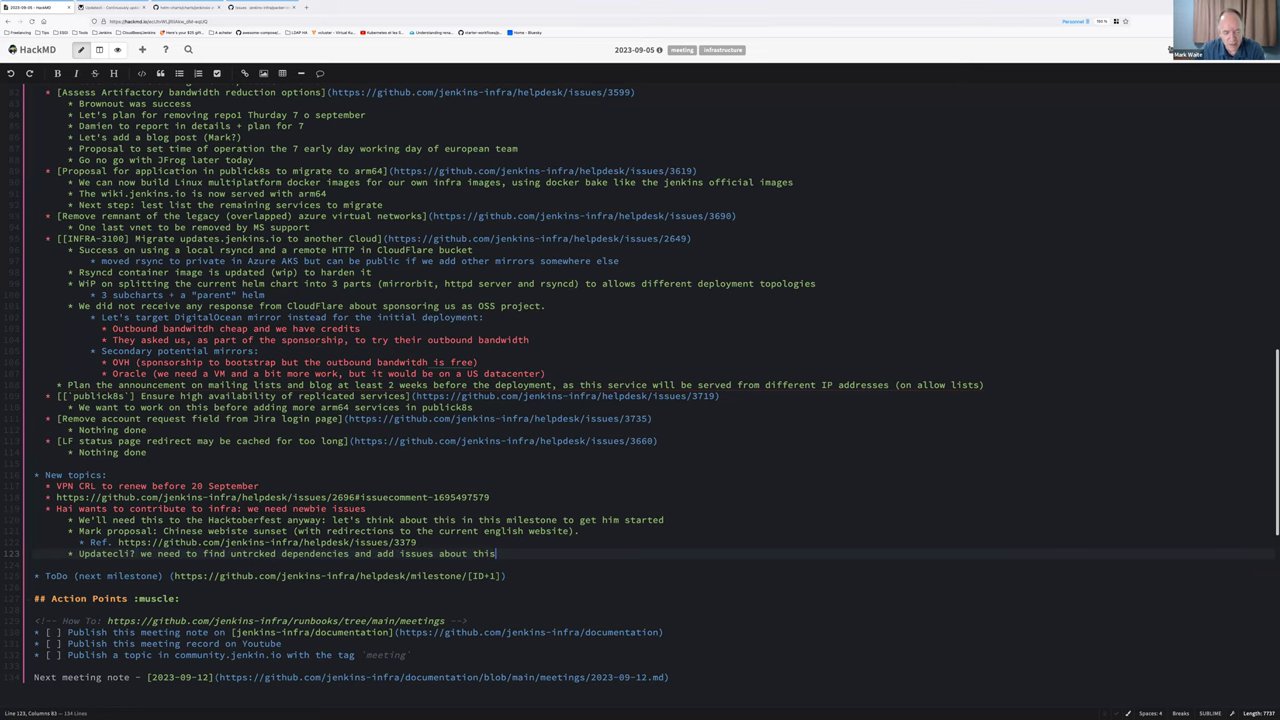